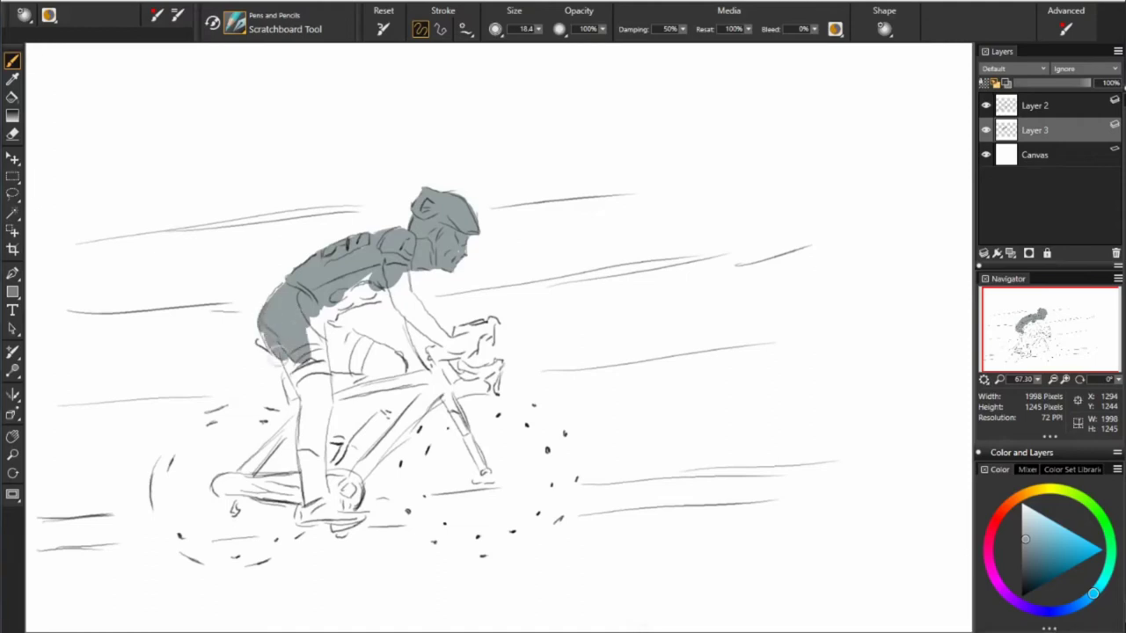
Shade the rider's legs grey and darken the chain stay, down tube and top tube
left_click_drag(317, 321, 312, 461)
left_click_drag(299, 413, 255, 471)
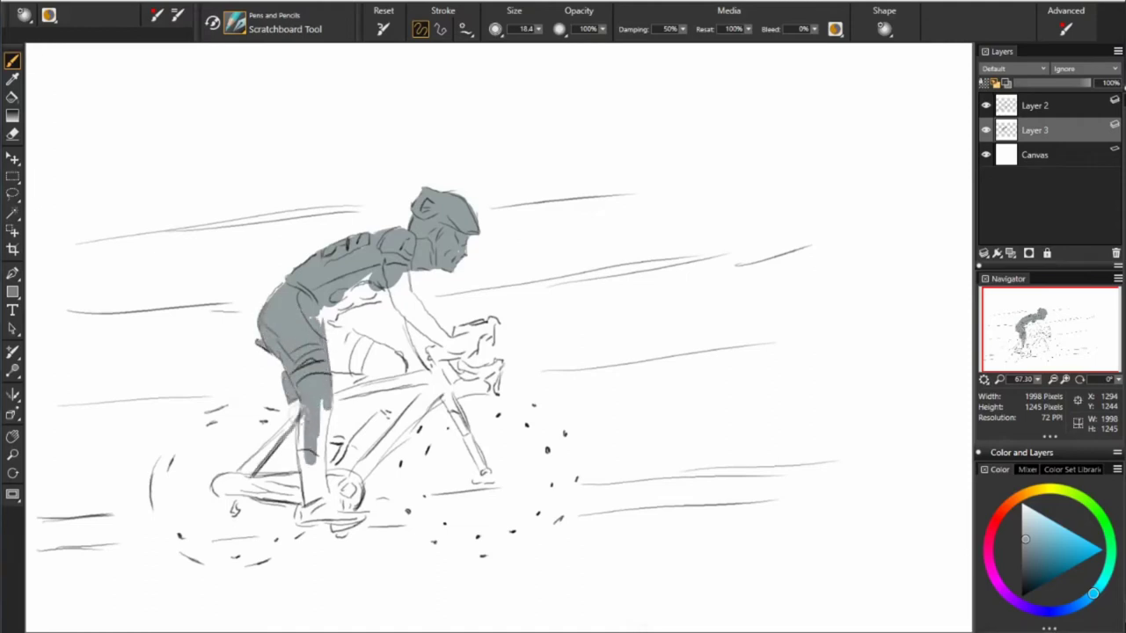
left_click_drag(299, 410, 221, 484)
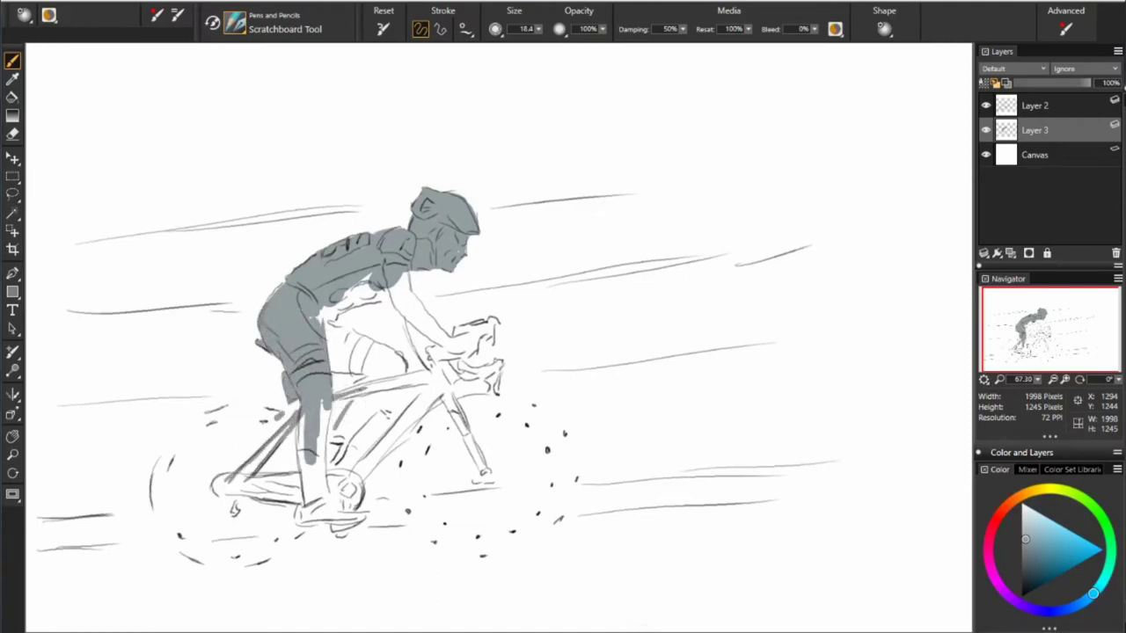
left_click_drag(335, 397, 465, 373)
mouse_move(387, 378)
left_mouse_down()
mouse_move(325, 449)
mouse_move(343, 444)
left_mouse_up()
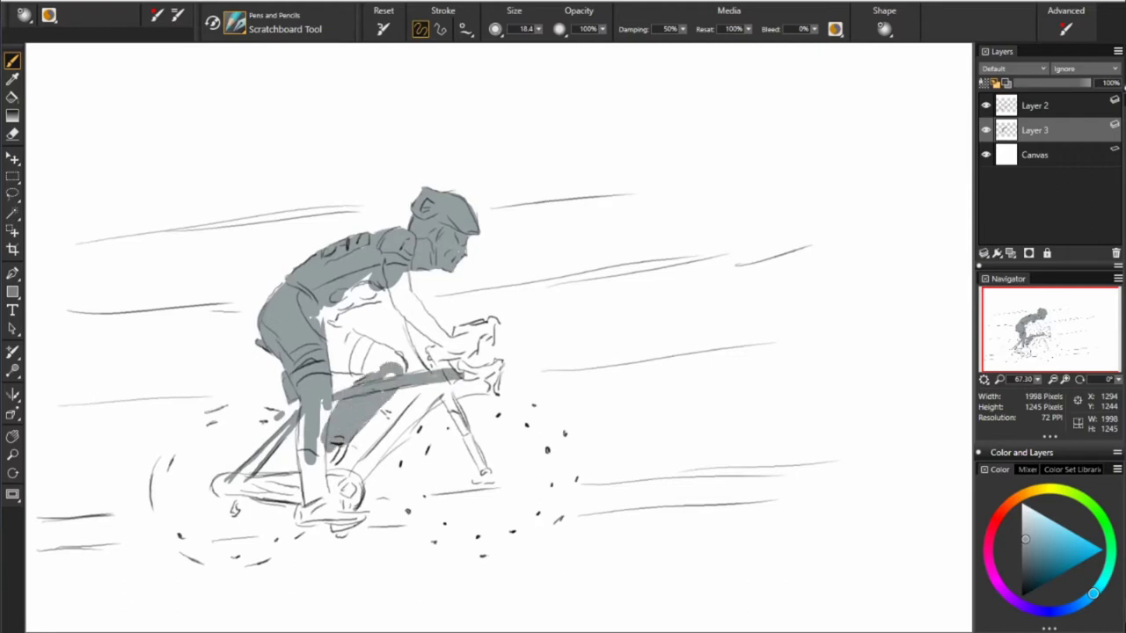
Shade the rider's chest, arm, forearm and hand on the handlebar, plus the fork
mouse_move(339, 308)
left_mouse_down()
mouse_move(430, 271)
mouse_move(434, 368)
left_mouse_up()
left_click_drag(402, 308, 420, 359)
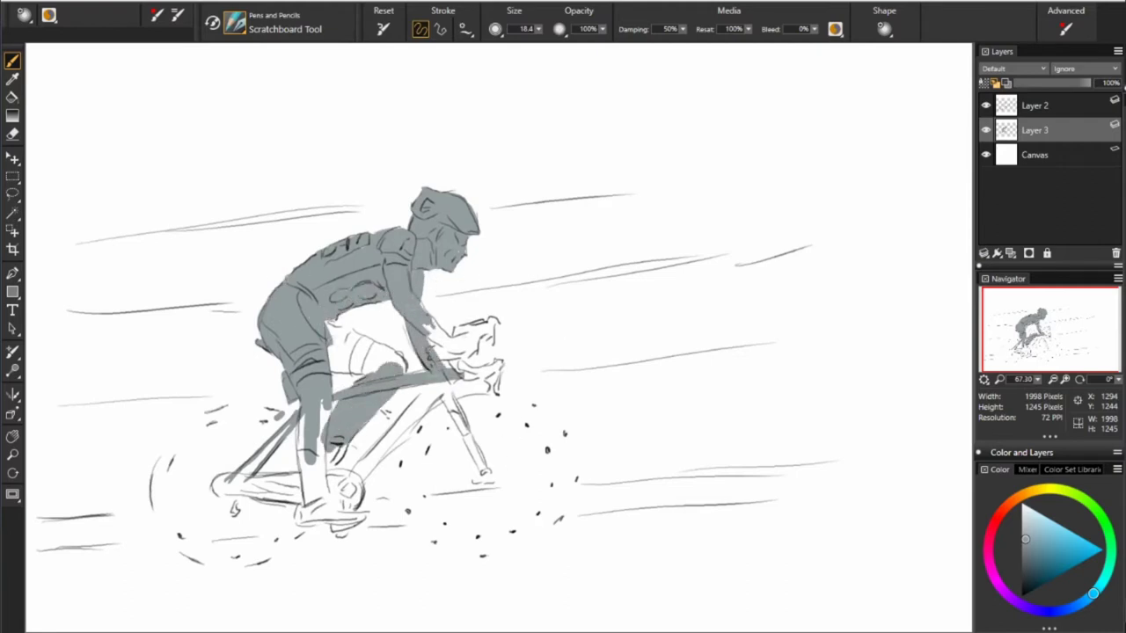
mouse_move(424, 308)
left_mouse_down()
mouse_move(453, 346)
mouse_move(492, 321)
mouse_move(501, 334)
mouse_move(454, 364)
mouse_move(454, 378)
left_mouse_up()
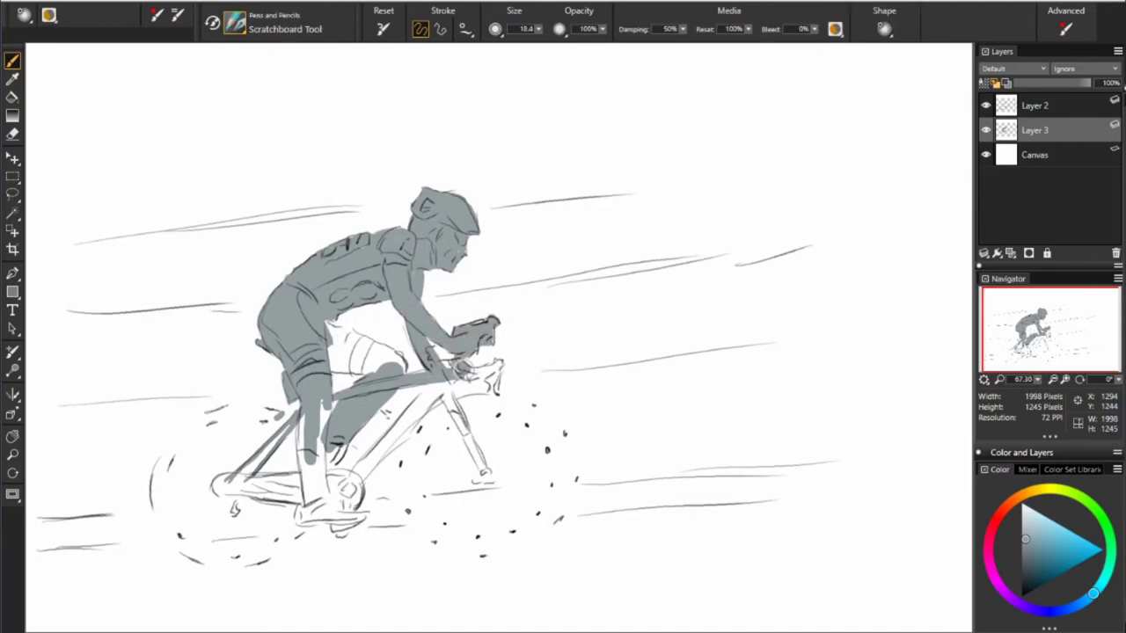
mouse_move(458, 338)
left_mouse_down()
mouse_move(445, 387)
mouse_move(467, 392)
left_mouse_up()
mouse_move(497, 363)
left_mouse_down()
mouse_move(682, 361)
mouse_move(448, 397)
mouse_move(392, 438)
left_mouse_up()
Add more grey shading to the down tube, thigh, lower leg and foot
left_click_drag(444, 394, 353, 484)
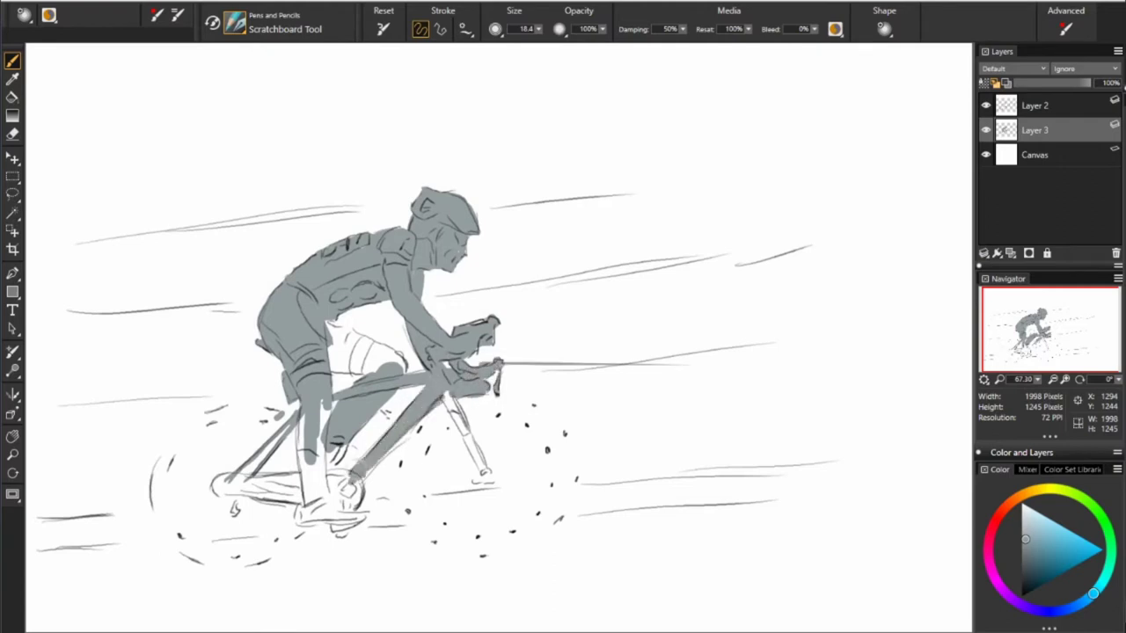
left_click_drag(391, 412, 355, 459)
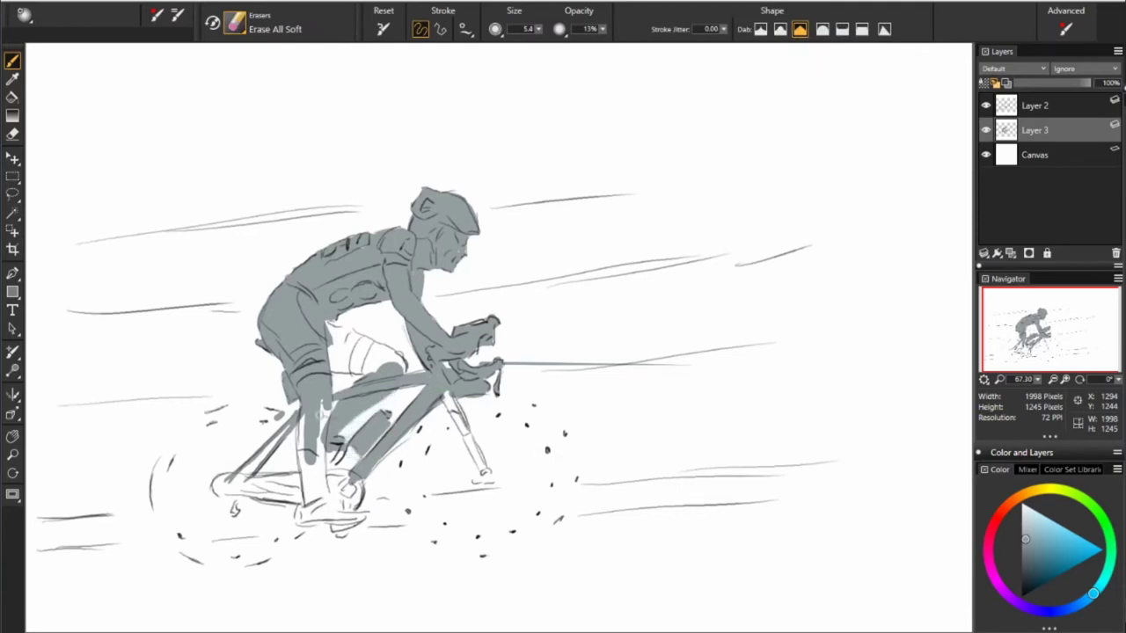
left_click_drag(305, 416, 309, 502)
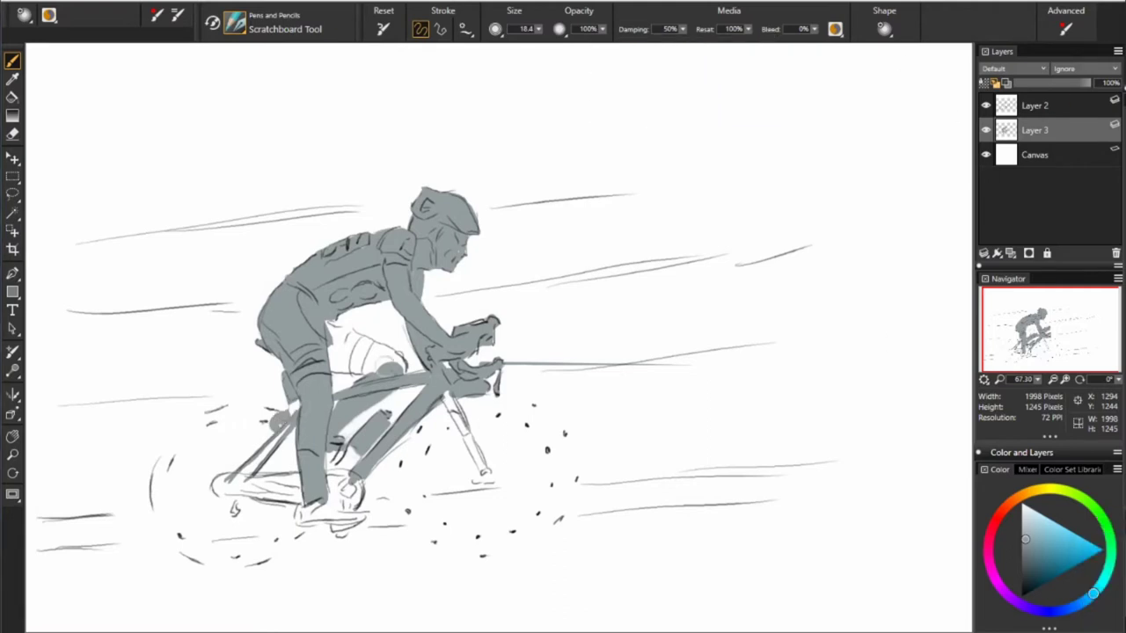
left_click_drag(331, 364, 387, 370)
mouse_move(327, 327)
left_mouse_down()
mouse_move(350, 362)
mouse_move(400, 359)
mouse_move(407, 373)
left_mouse_up()
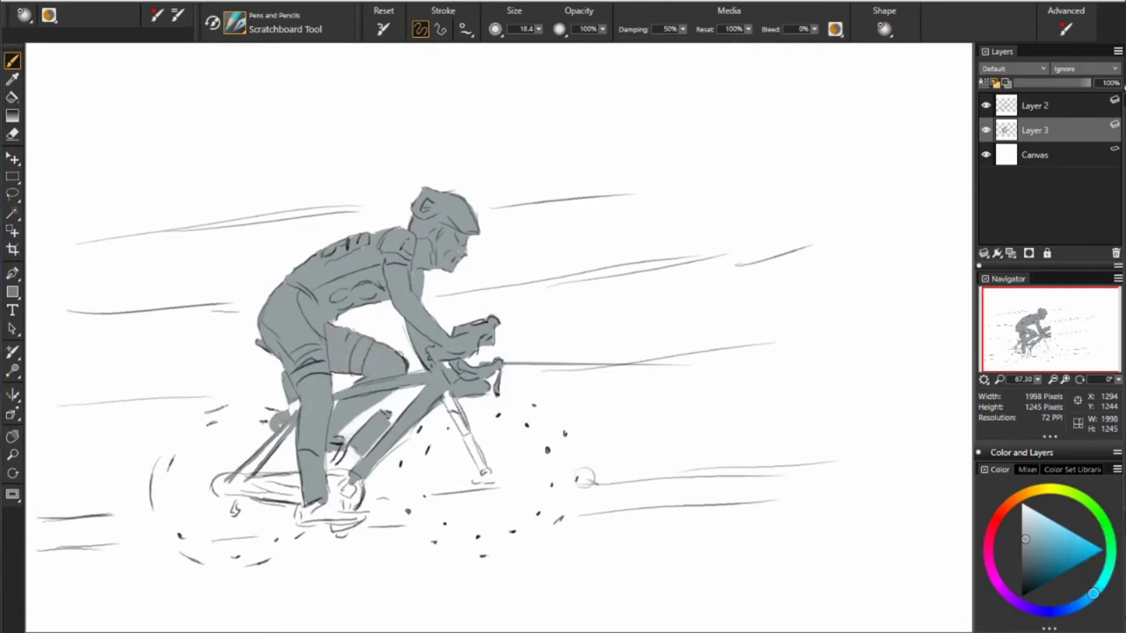
mouse_move(405, 471)
left_mouse_down()
mouse_move(340, 458)
mouse_move(345, 497)
mouse_move(362, 505)
mouse_move(344, 546)
mouse_move(357, 514)
mouse_move(298, 511)
mouse_move(209, 479)
left_mouse_up()
With a smaller brush, darken the chain line and front fork, then add Layer 4
key("bracketleft")
key("bracketleft")
key("bracketleft")
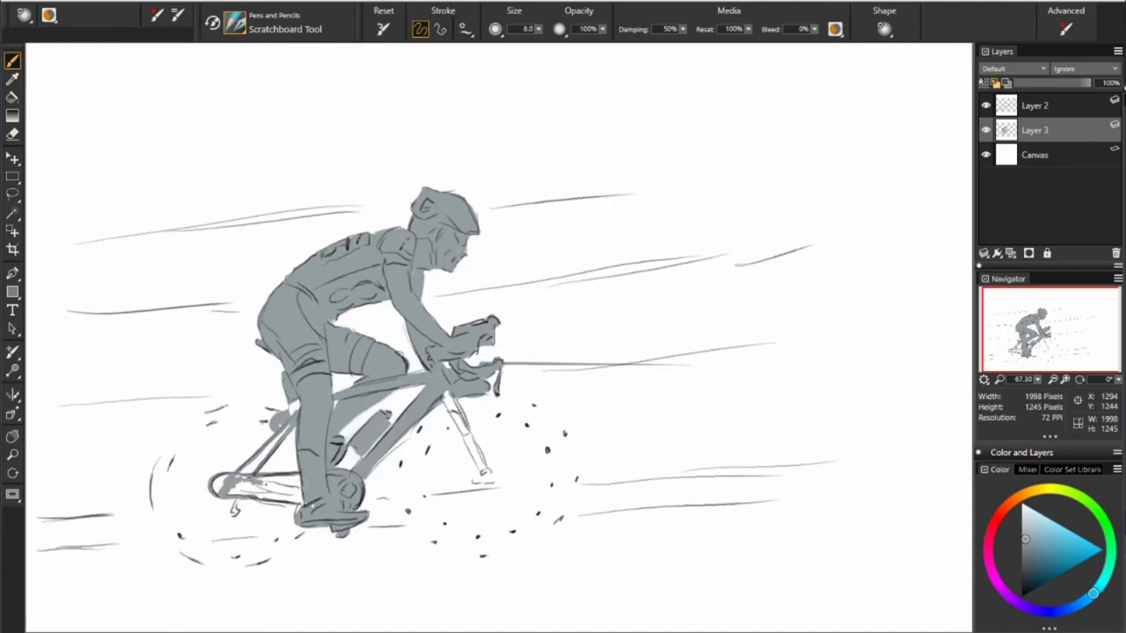
left_click_drag(229, 482, 309, 497)
left_click_drag(230, 489, 303, 502)
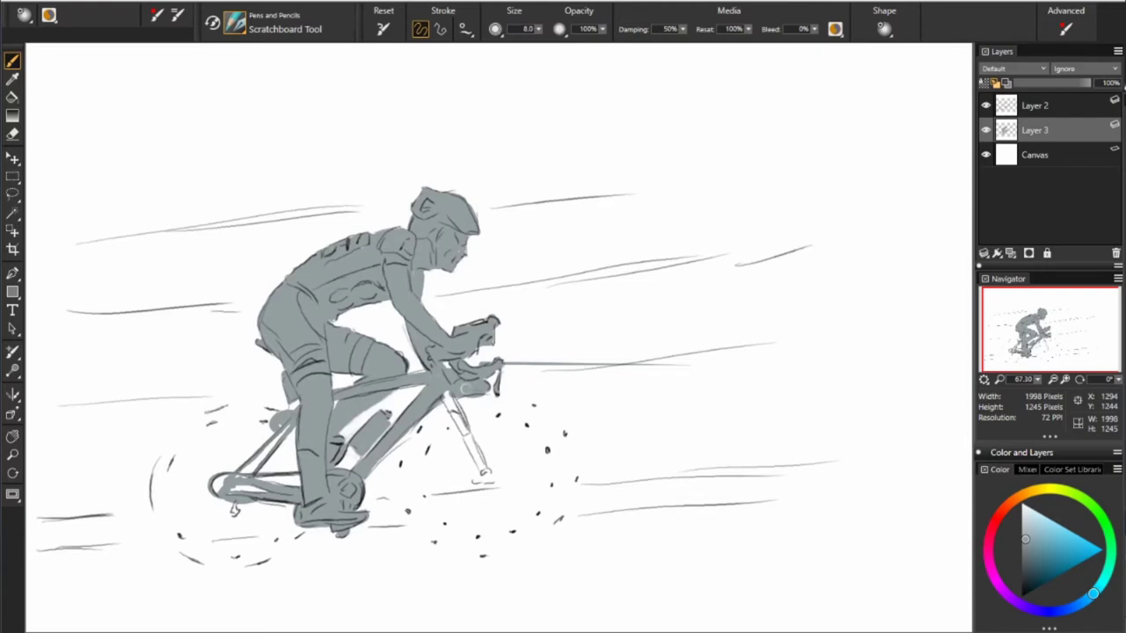
left_click_drag(466, 387, 475, 443)
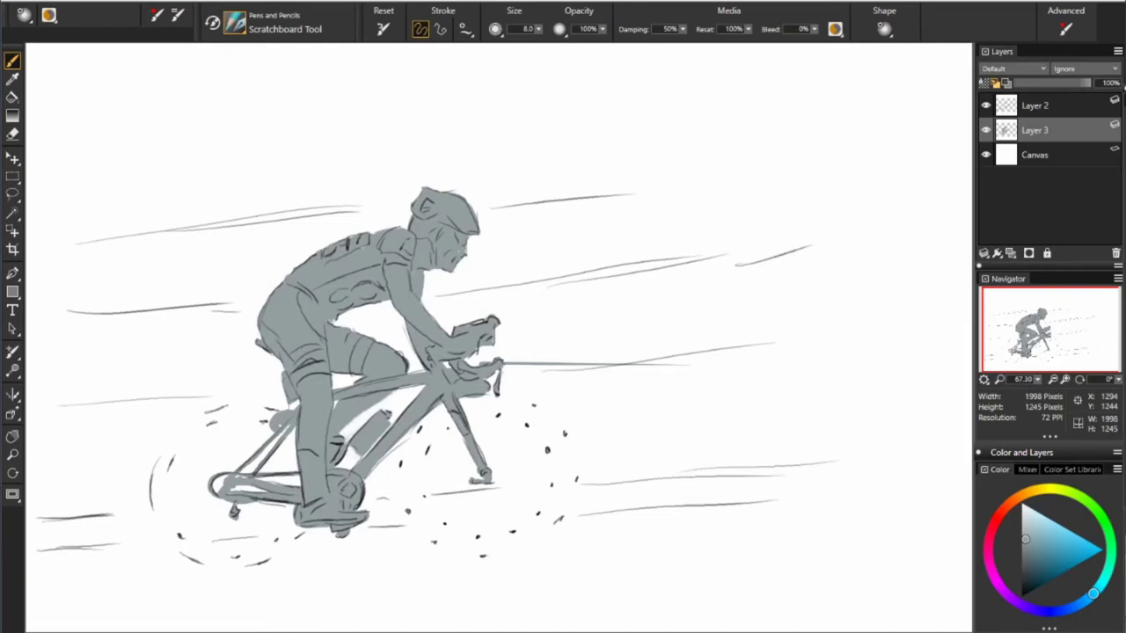
key("ctrl+shift+n")
Make a ring-shaped oval selection around the front wheel using subtract mode
left_click(13, 176)
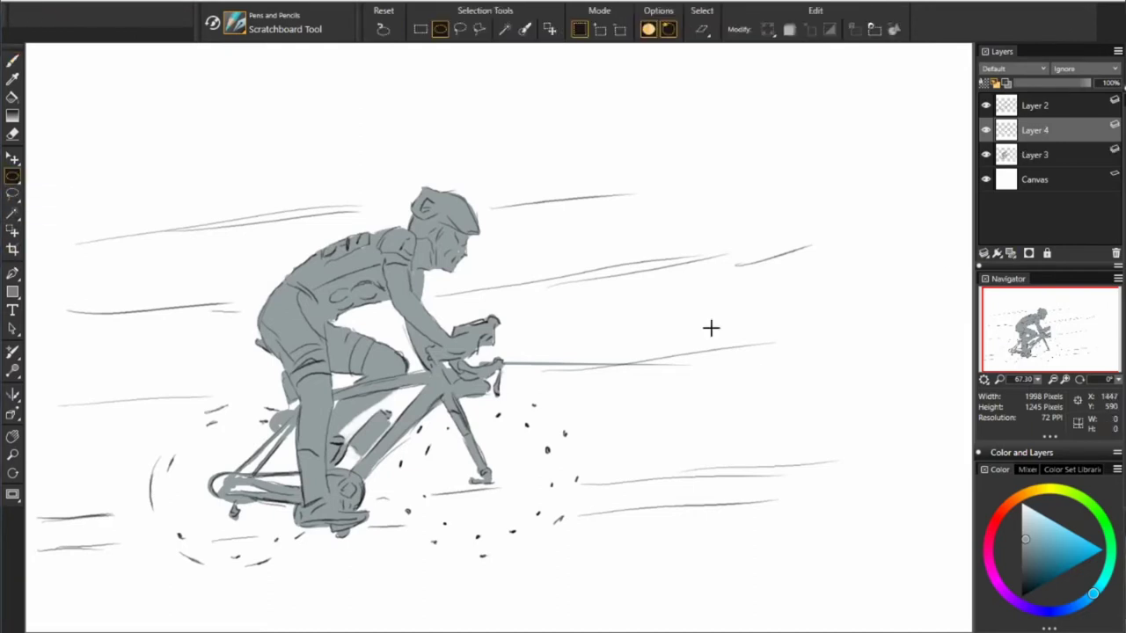
left_click_drag(401, 394, 577, 556)
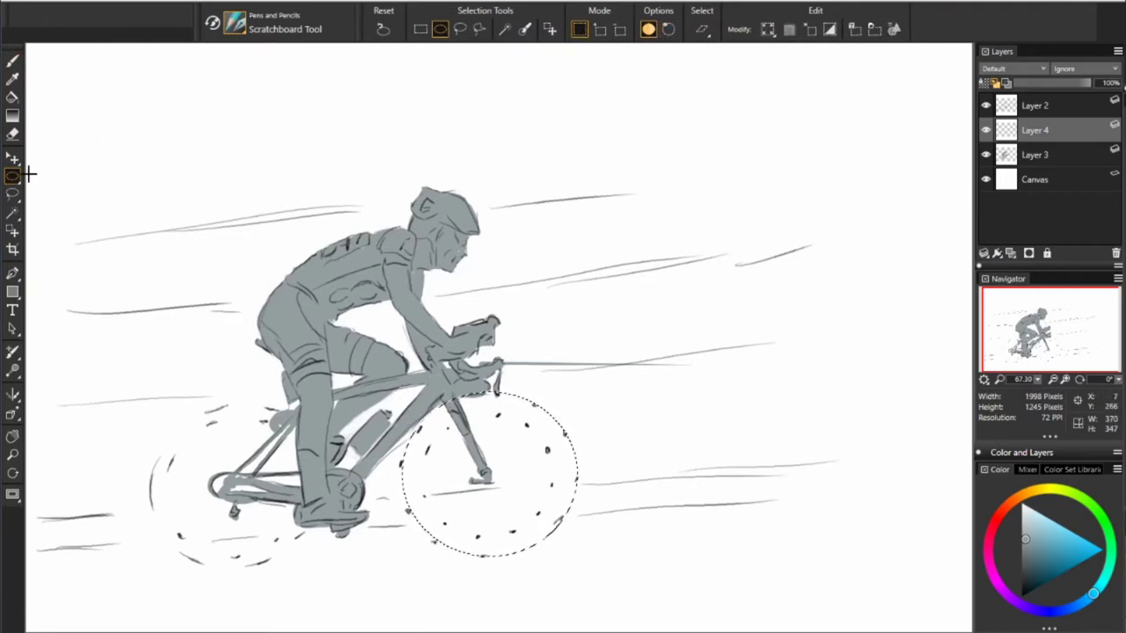
left_click_drag(424, 411, 554, 534)
key("ctrl+d")
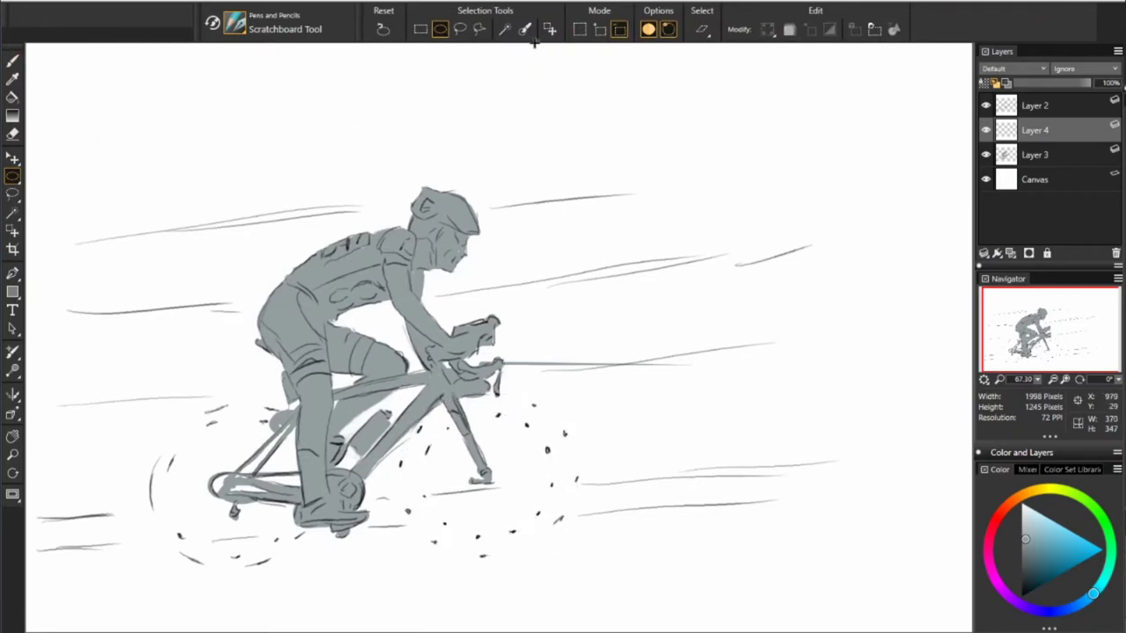
left_click(599, 29)
left_click_drag(400, 394, 569, 553)
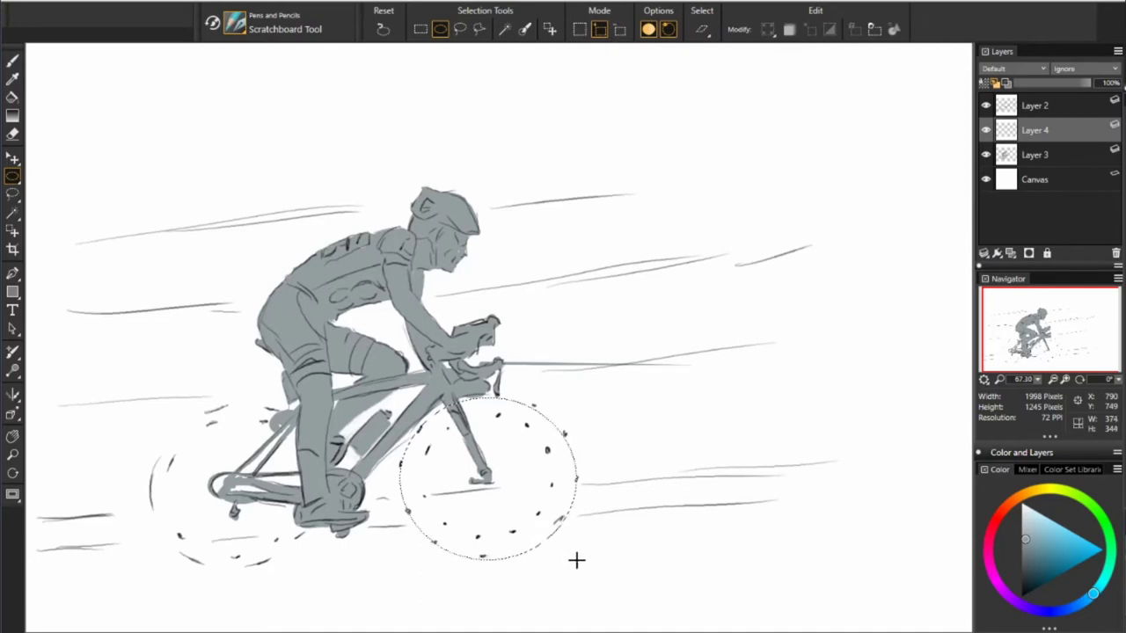
left_click(619, 29)
left_click_drag(422, 417, 552, 540)
Paint the ring grey as a tyre, then move and slightly rotate a copy onto the rear wheel
key("b")
left_click_drag(413, 475, 562, 475)
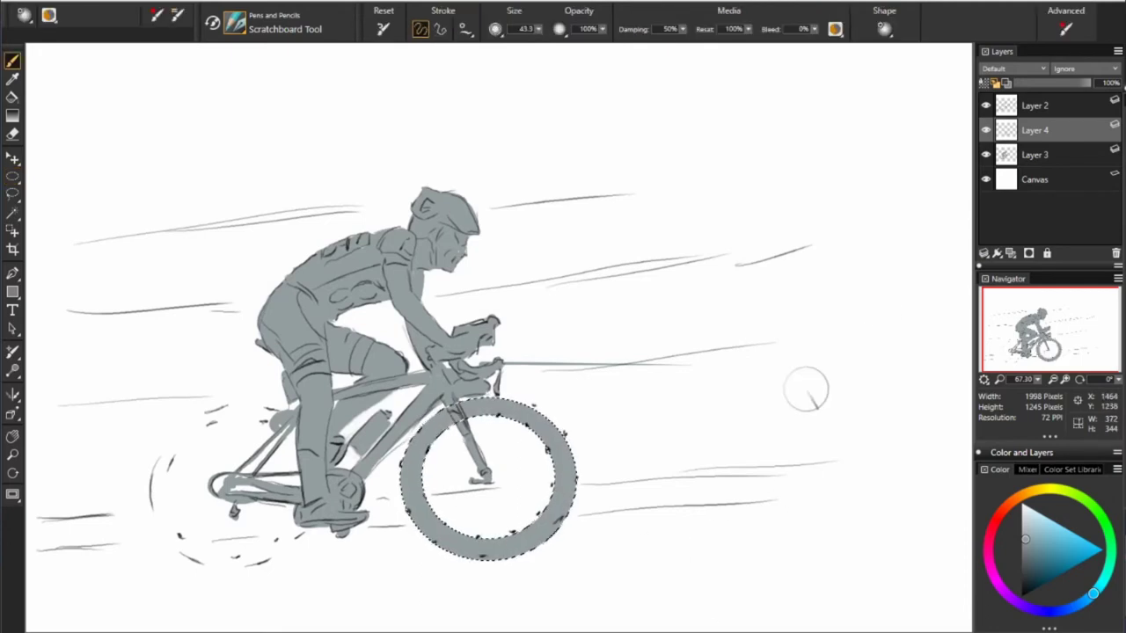
key("ctrl+c")
key("ctrl+v")
left_click(13, 157)
mouse_move(429, 456)
left_mouse_down()
mouse_move(186, 470)
mouse_move(251, 554)
left_mouse_up()
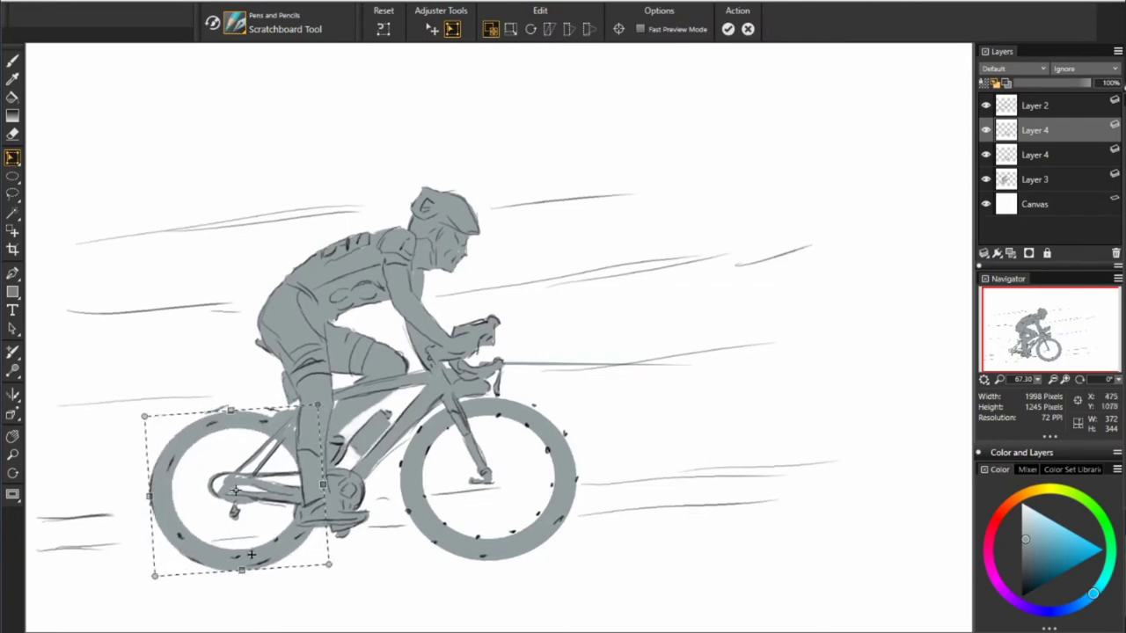
left_click_drag(320, 407, 301, 385)
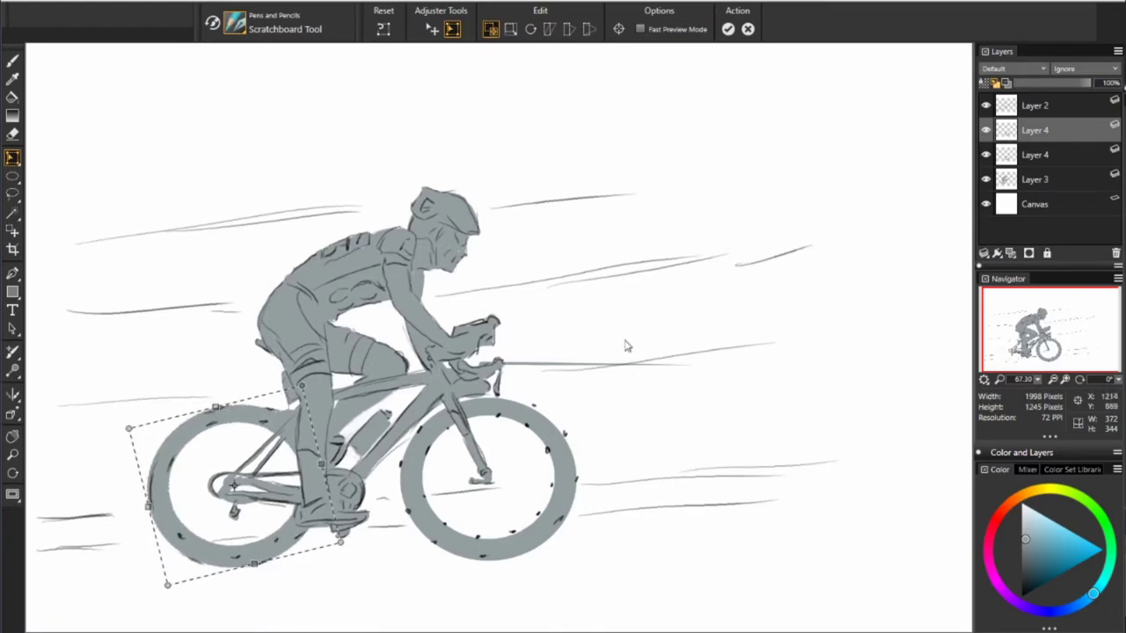
Commit the rear-wheel copy and draw an oval selection over the rear wheel's centre
left_click(729, 29)
key("o")
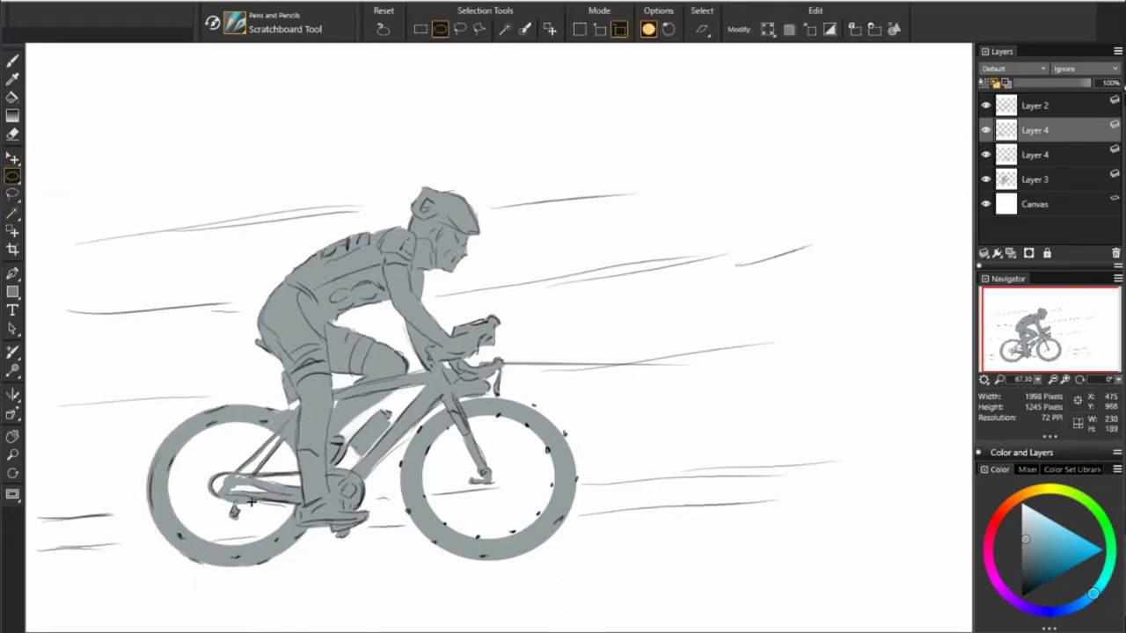
left_click_drag(182, 475, 281, 552)
left_click_drag(280, 487, 167, 540)
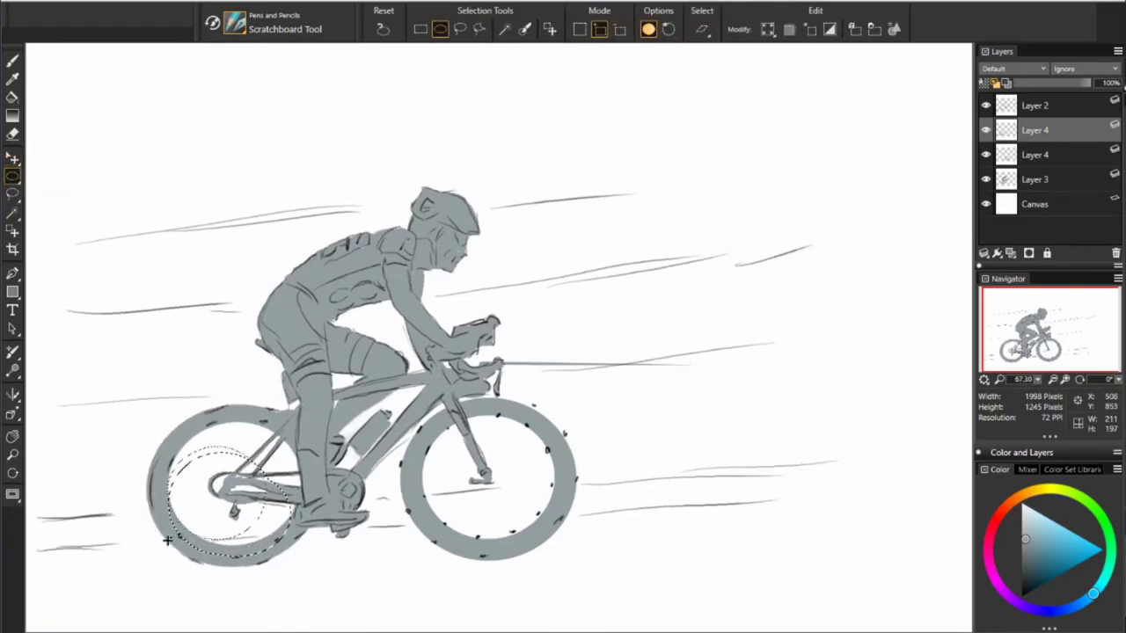
left_click_drag(303, 542, 274, 520)
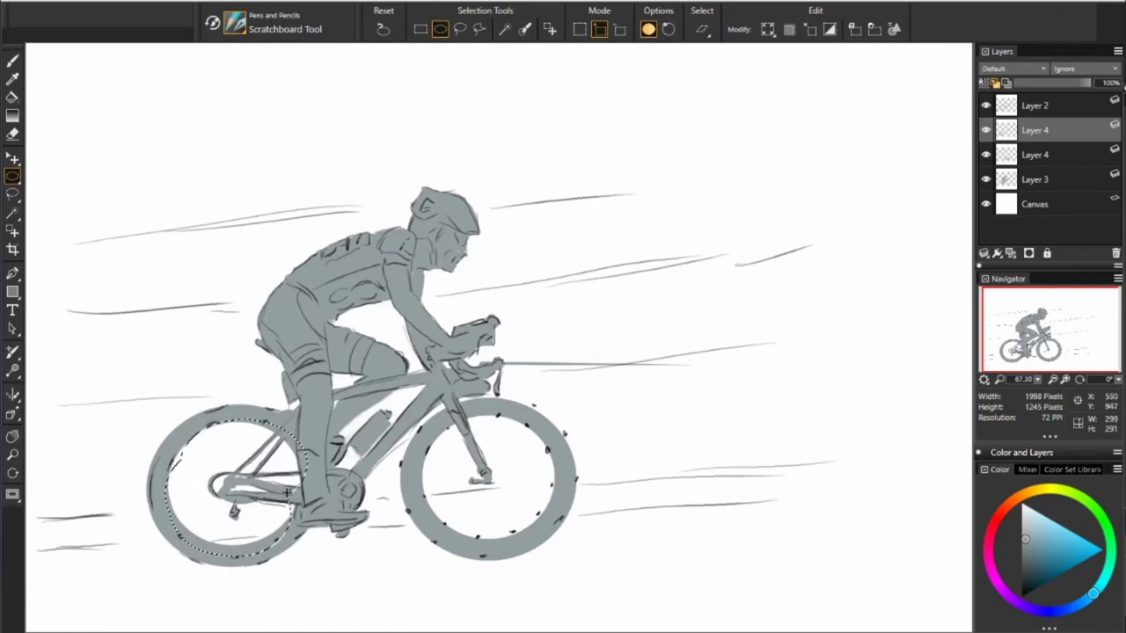
left_click_drag(292, 420, 305, 523)
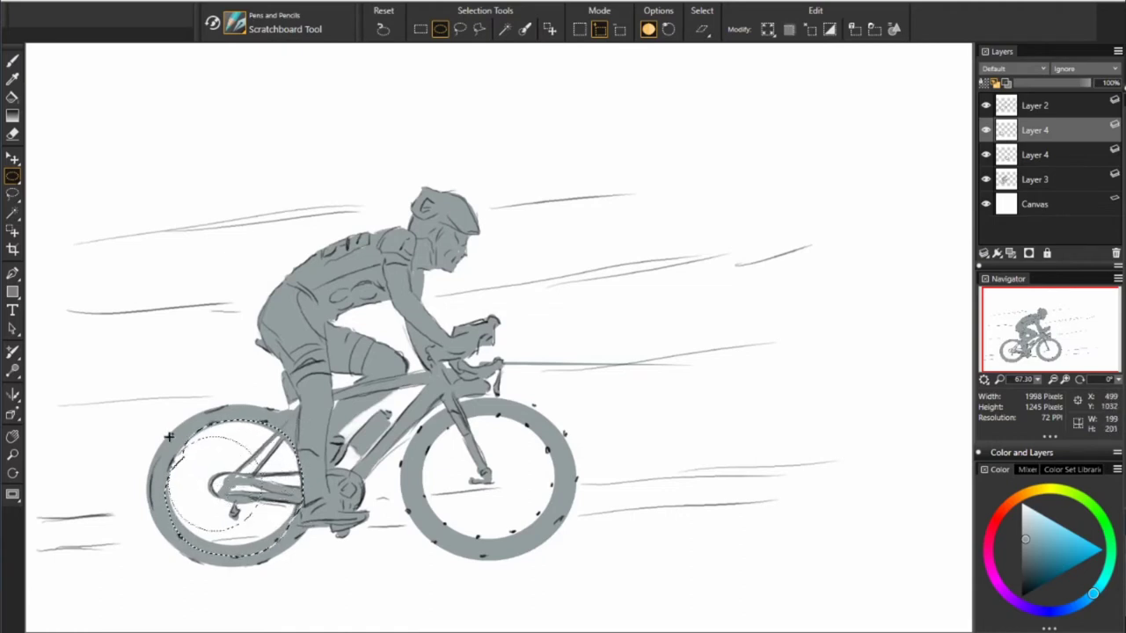
left_click(226, 452)
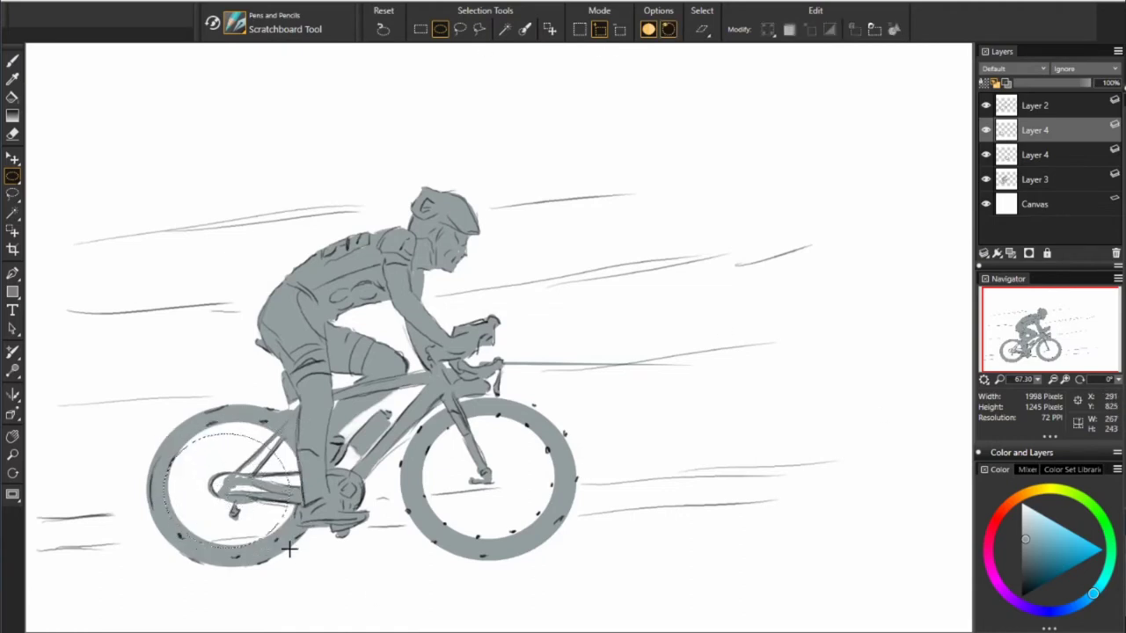
left_click_drag(301, 555, 310, 424)
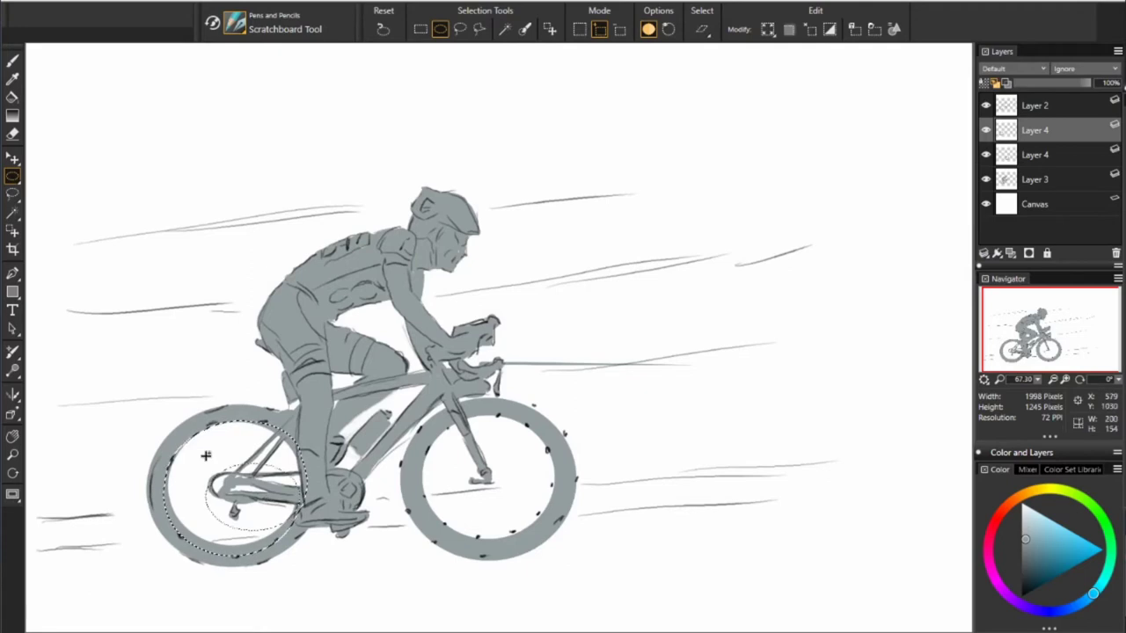
left_click_drag(266, 500, 169, 422)
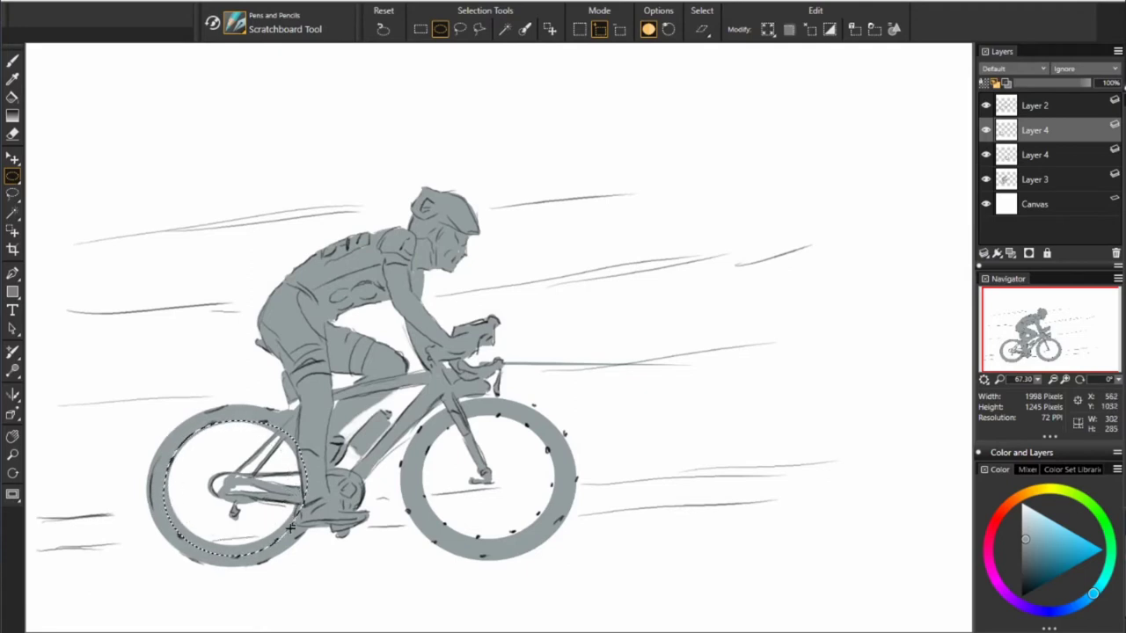
Clear the selected centre of the rear wheel, then return to Layer 3 with the Brush tool
right_click(156, 183)
left_click(156, 159)
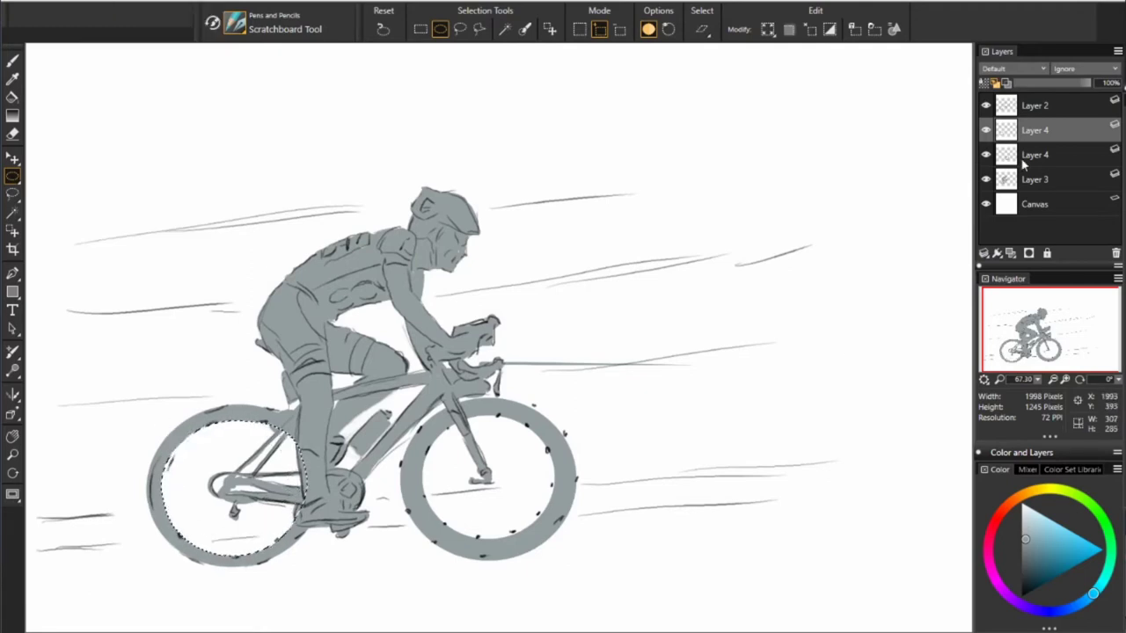
left_click(1035, 179)
key("b")
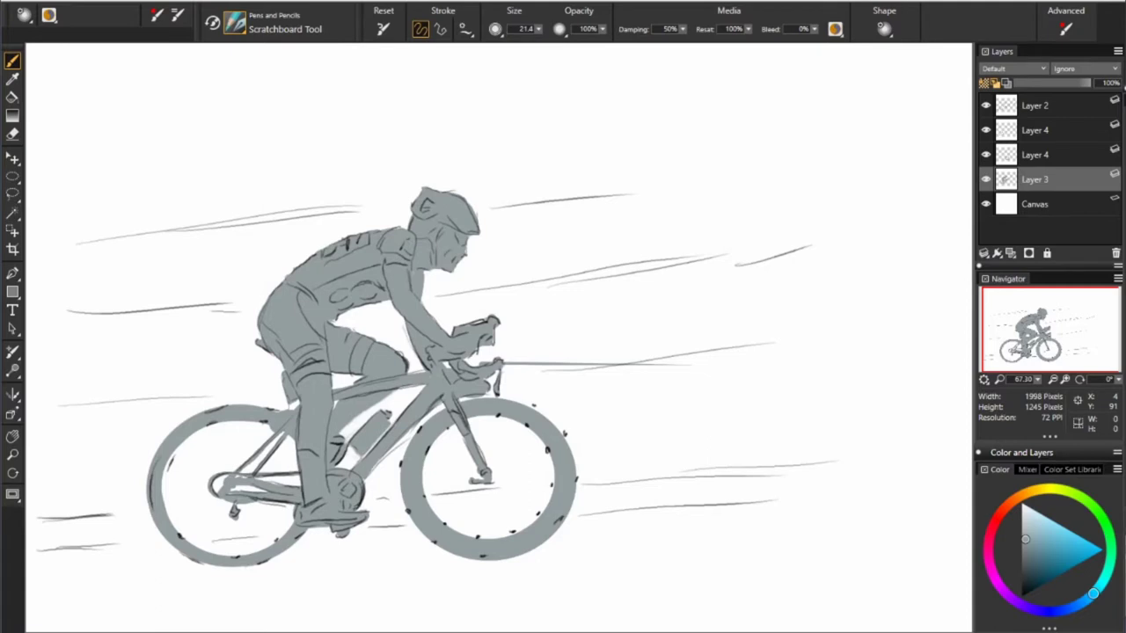
Lower the brush opacity and paint dark and red strokes on the helmet, face and collar
left_click(1025, 573)
key("4")
key("6")
left_click_drag(413, 234, 437, 216)
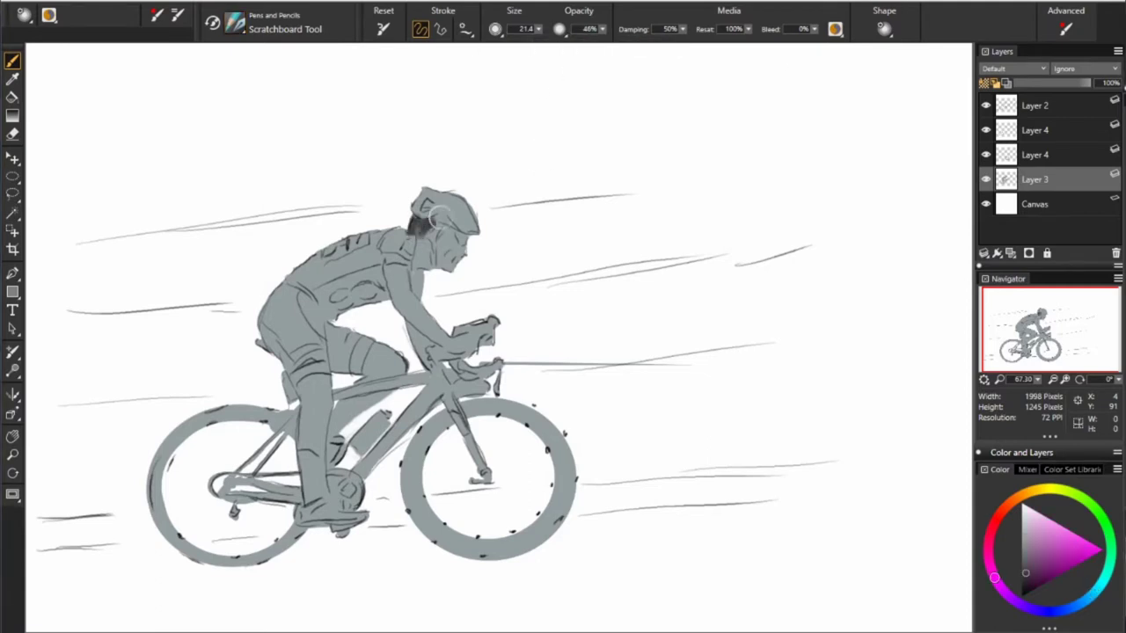
left_click(456, 225, "alt")
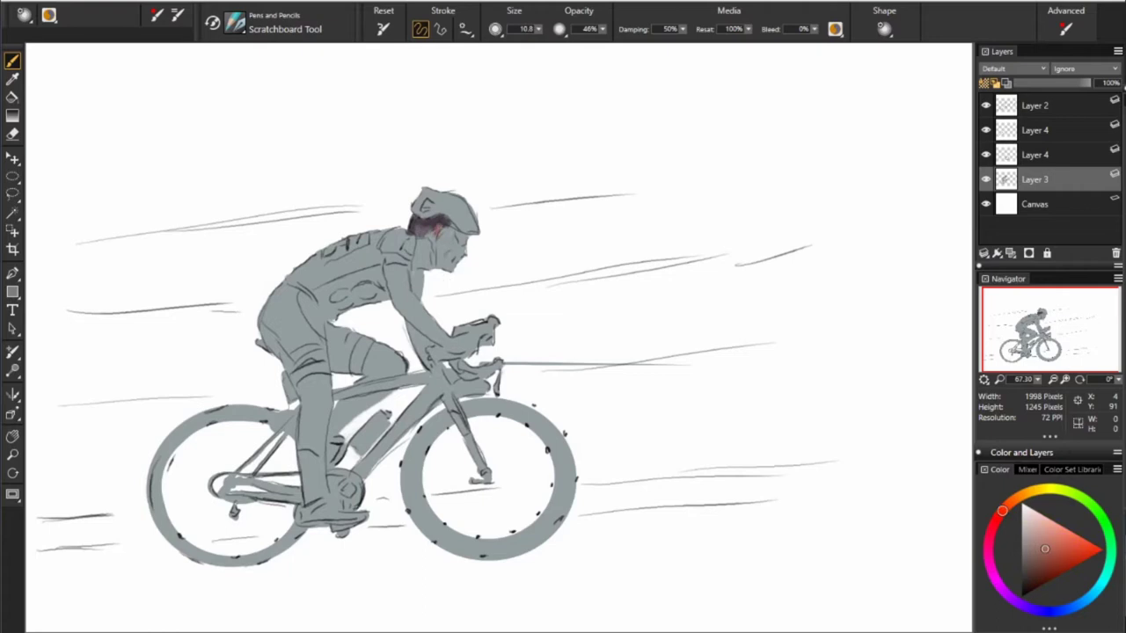
mouse_move(436, 236)
left_mouse_down()
mouse_move(449, 219)
mouse_move(412, 259)
left_mouse_up()
left_click(445, 220, "alt")
left_click(424, 233, "alt")
Paint the rider's back and shoulder yellow with pale highlights on the jersey
left_click(420, 255, "alt")
left_click(431, 236, "alt")
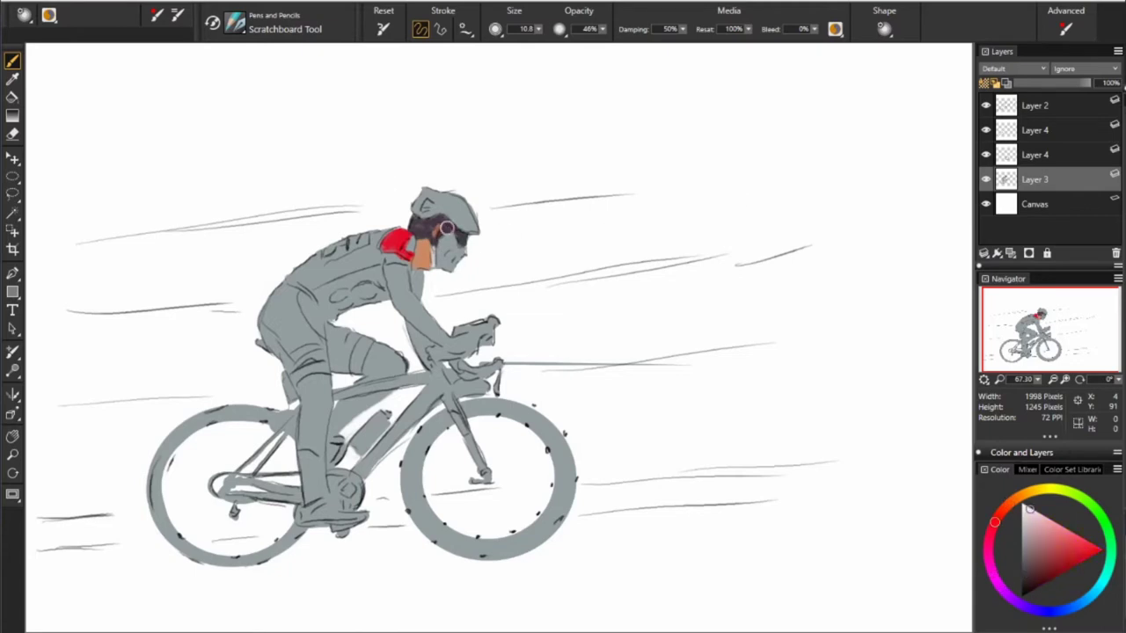
left_click(441, 236, "alt")
left_click(1041, 490)
mouse_move(290, 281)
left_mouse_down()
mouse_move(382, 255)
mouse_move(395, 233)
left_mouse_up()
left_click(374, 236, "alt")
left_click(115, 249, "alt")
left_click_drag(321, 255, 365, 240)
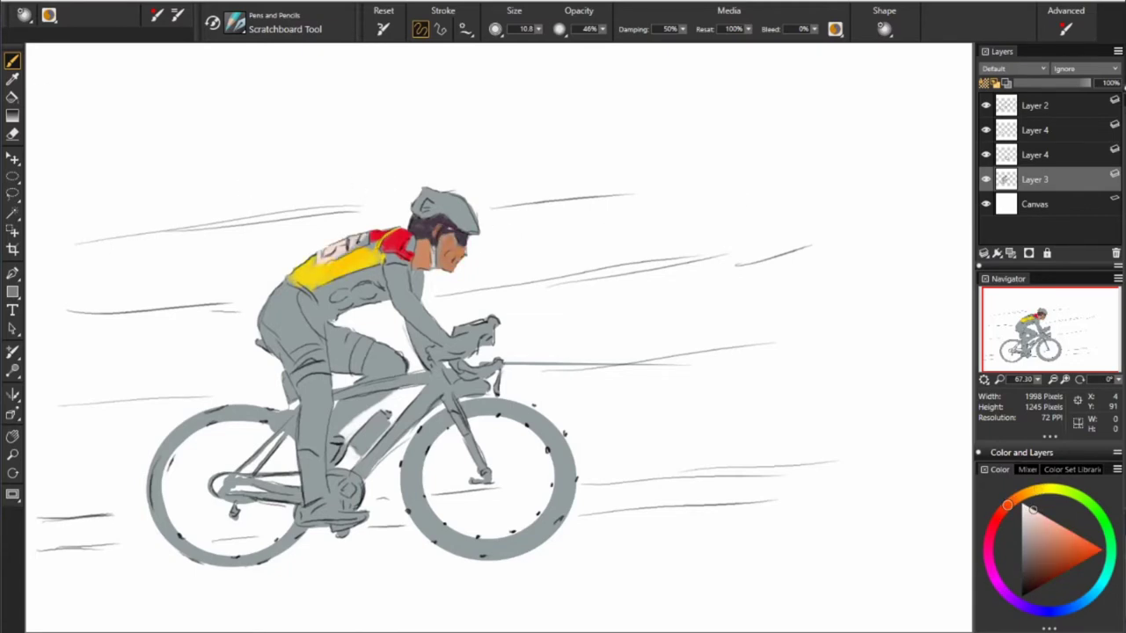
Paint the shorts red with yellow bands and dark red shading
mouse_move(268, 291)
left_mouse_down()
mouse_move(299, 321)
mouse_move(286, 369)
left_mouse_up()
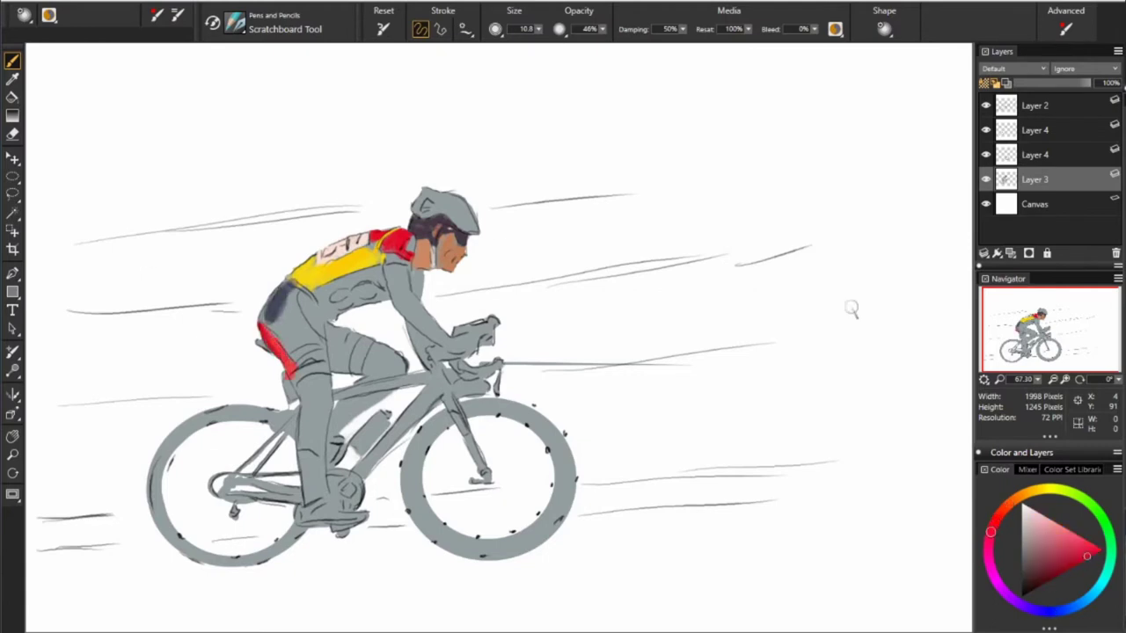
left_click_drag(299, 295, 325, 338)
left_click(335, 259, "alt")
left_click_drag(272, 303, 326, 378)
left_click(310, 280, "alt")
mouse_move(332, 330)
left_mouse_down()
mouse_move(344, 369)
mouse_move(370, 347)
left_mouse_up()
left_click(360, 334, "alt")
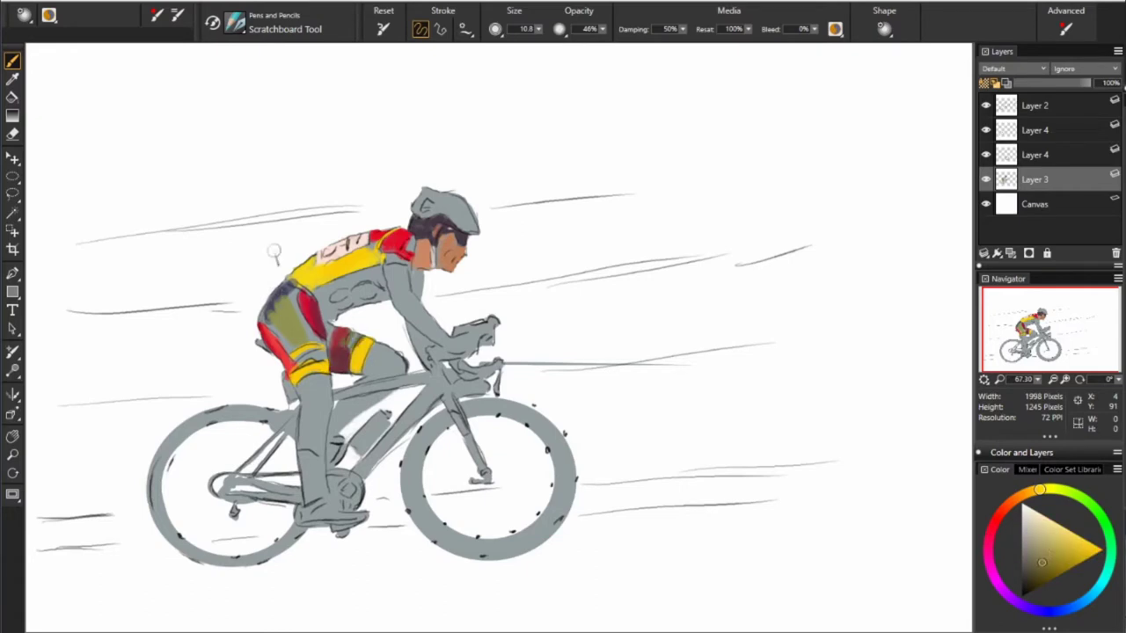
Dab dark red across the torso and paint the arm in skin tone
left_click(274, 255, "alt")
left_click(340, 336, "alt")
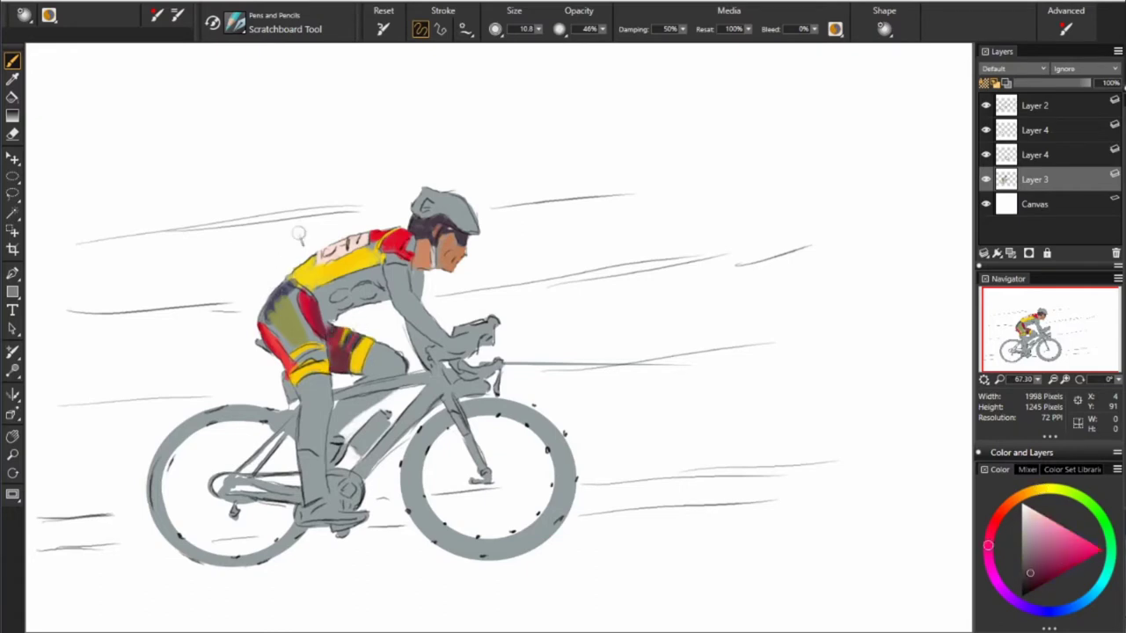
mouse_move(316, 283)
left_mouse_down()
mouse_move(380, 275)
mouse_move(377, 299)
mouse_move(352, 308)
mouse_move(392, 301)
mouse_move(334, 309)
left_mouse_up()
left_click(387, 297, "alt")
left_click(383, 283, "alt")
left_click_drag(387, 269, 411, 317)
left_click(410, 319, "alt")
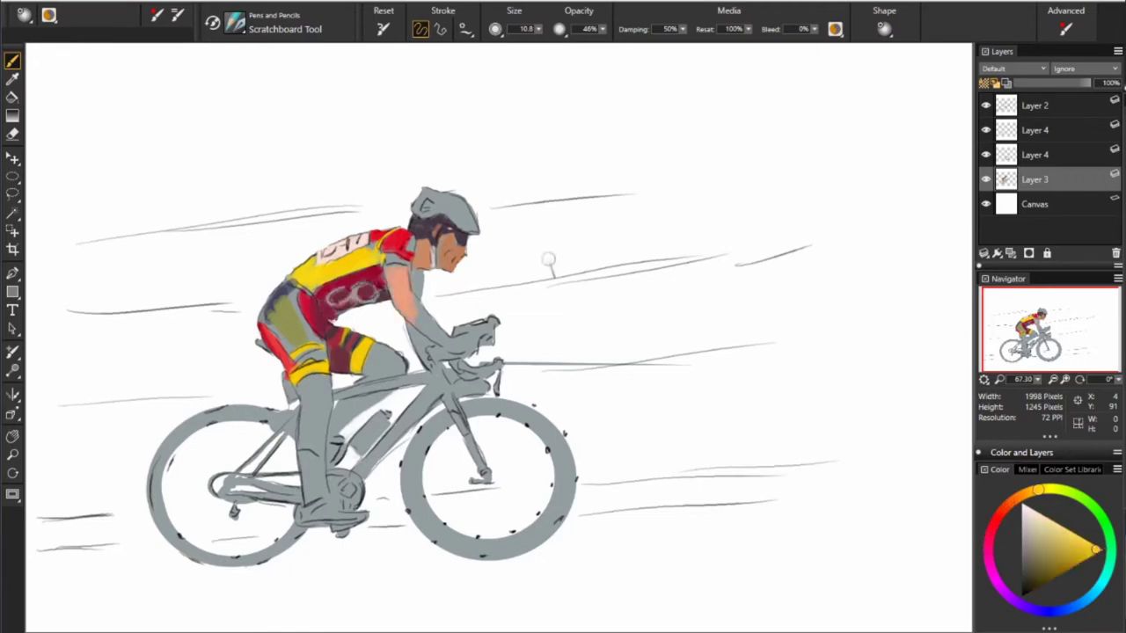
left_click(394, 260, "alt")
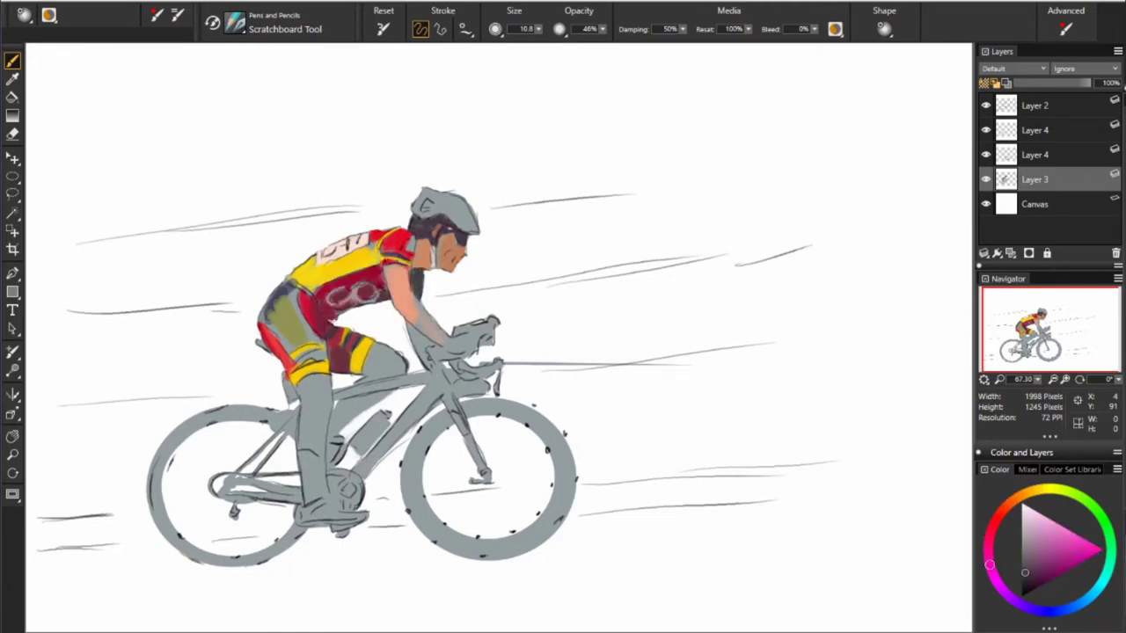
Repaint the helmet white with red accents and paint the gloves dark red
mouse_move(436, 197)
left_mouse_down()
mouse_move(473, 225)
mouse_move(433, 208)
mouse_move(464, 218)
mouse_move(440, 200)
left_mouse_up()
left_click(391, 241, "alt")
left_click(431, 204, "alt")
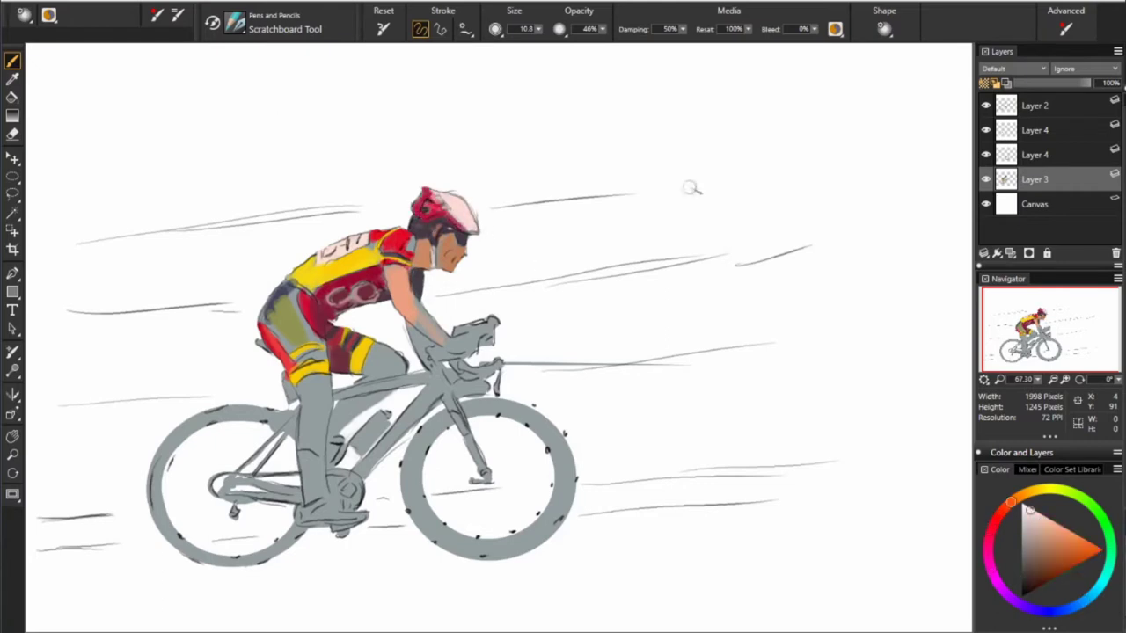
left_click(489, 326, "alt")
mouse_move(453, 336)
left_mouse_down()
mouse_move(479, 348)
mouse_move(348, 390)
mouse_move(444, 377)
mouse_move(343, 392)
left_mouse_up()
left_click(421, 338, "alt")
Darken the top tube, paint the calf tan, raise Layer 3 and paint the sock near-black
left_click(431, 352, "alt")
mouse_move(437, 378)
left_mouse_down()
mouse_move(332, 398)
mouse_move(365, 401)
mouse_move(326, 457)
left_mouse_up()
left_click(411, 359, "alt")
left_click(345, 403, "alt")
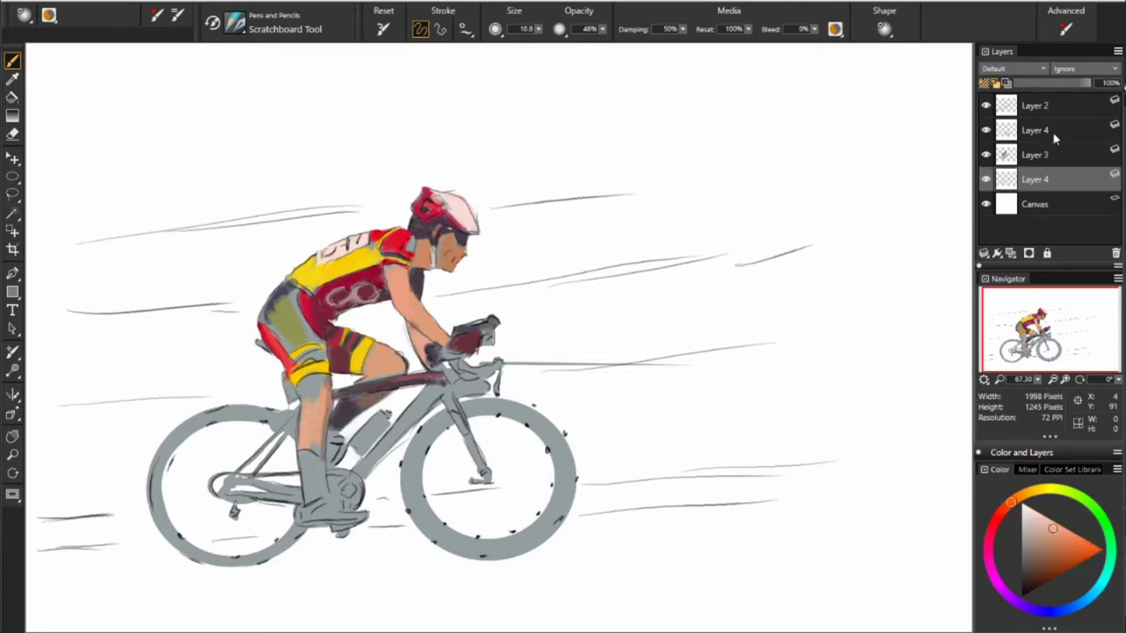
left_click_drag(1035, 179, 1047, 133)
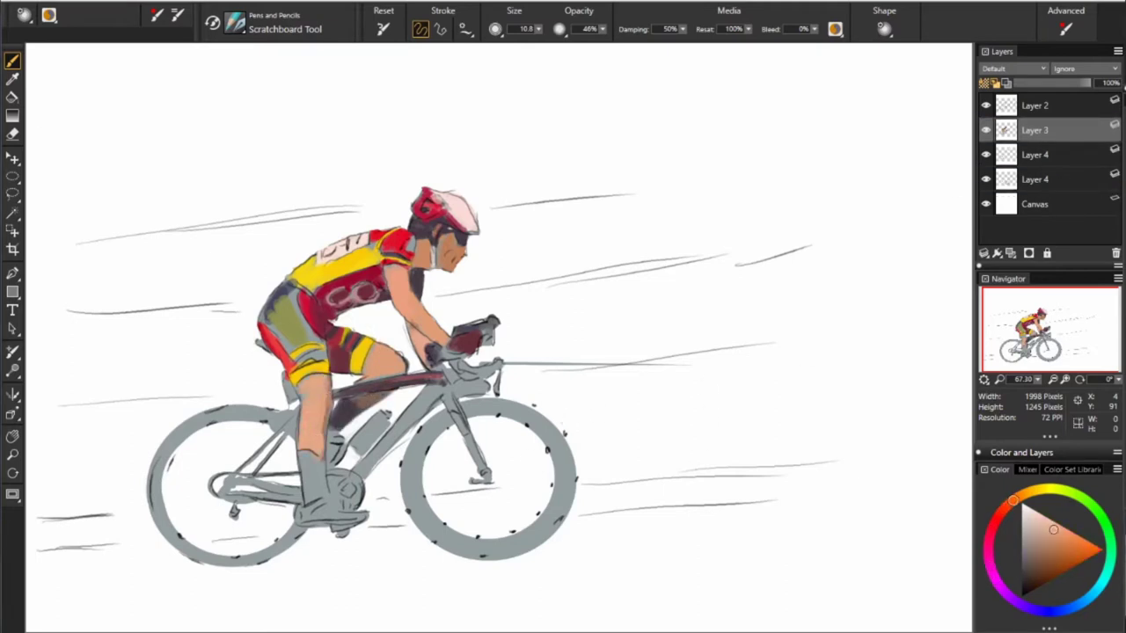
left_click(343, 407, "alt")
left_click_drag(306, 451, 314, 502)
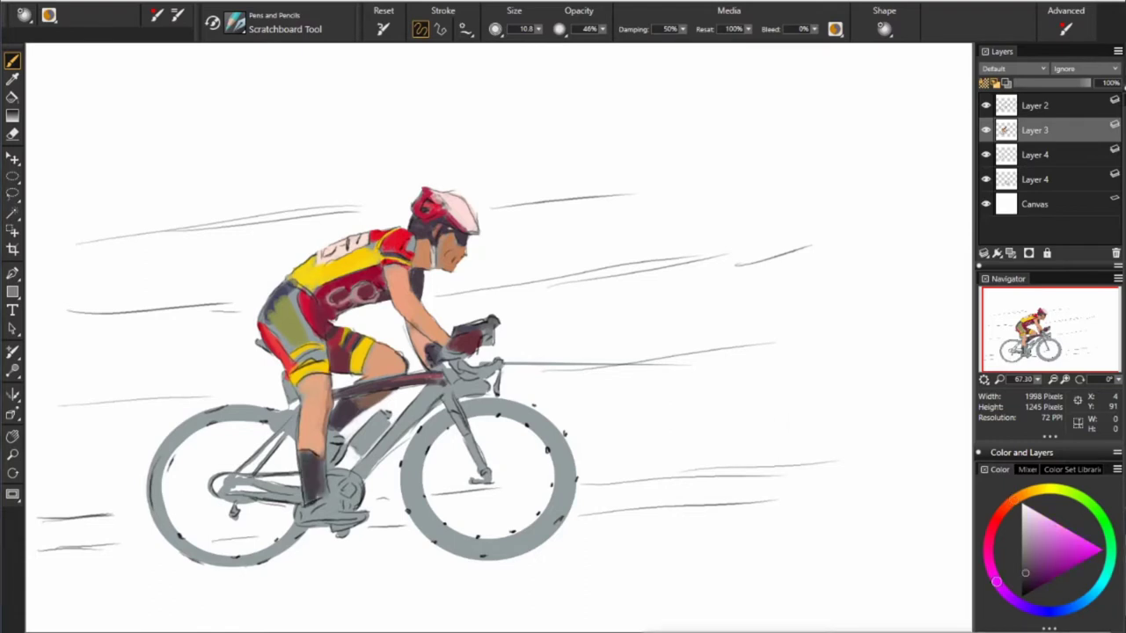
Paint the water bottle white with a red cap and mark the handlebar stem dark
left_click(357, 406, "alt")
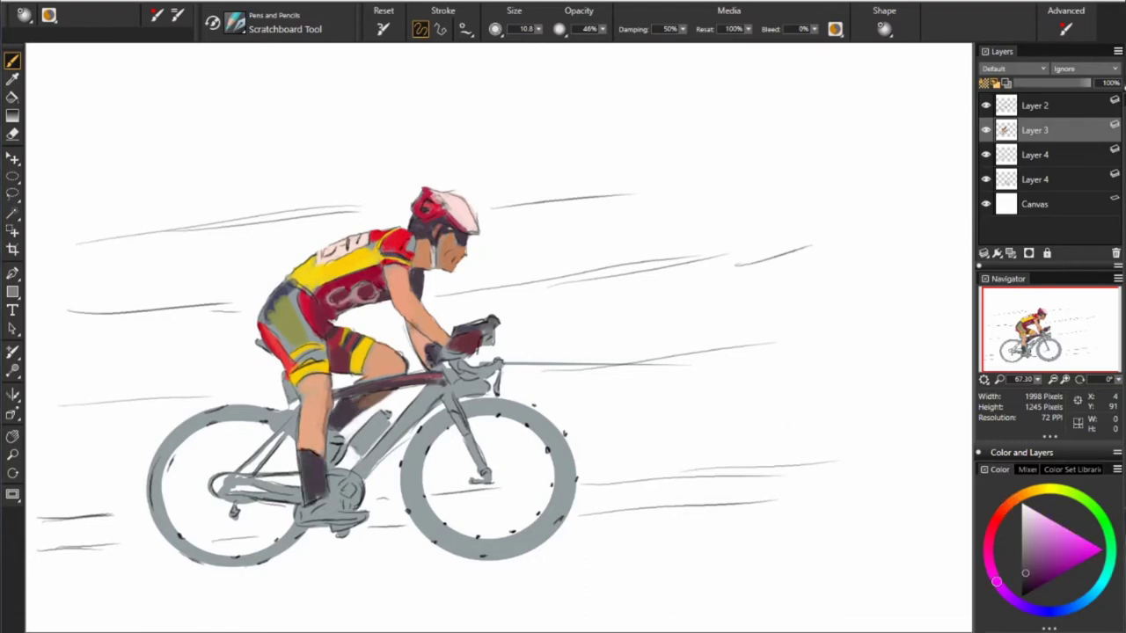
left_click(359, 449)
left_click(444, 420, "alt")
left_click_drag(386, 413, 370, 439)
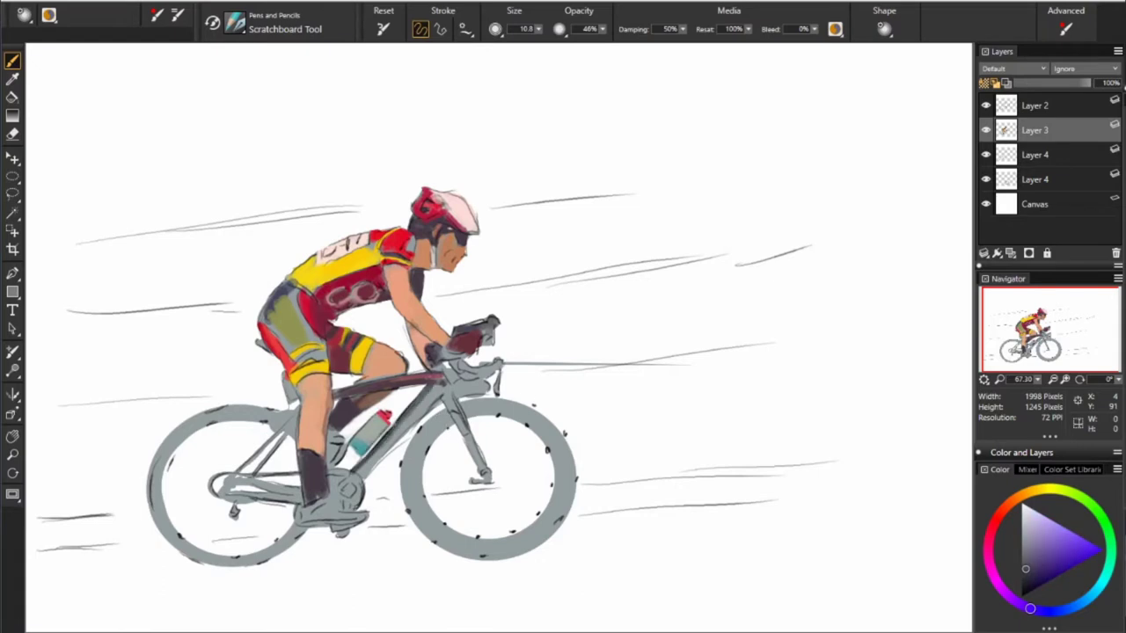
left_click(512, 378, "alt")
left_click(325, 312, "alt")
left_click_drag(475, 365, 499, 362)
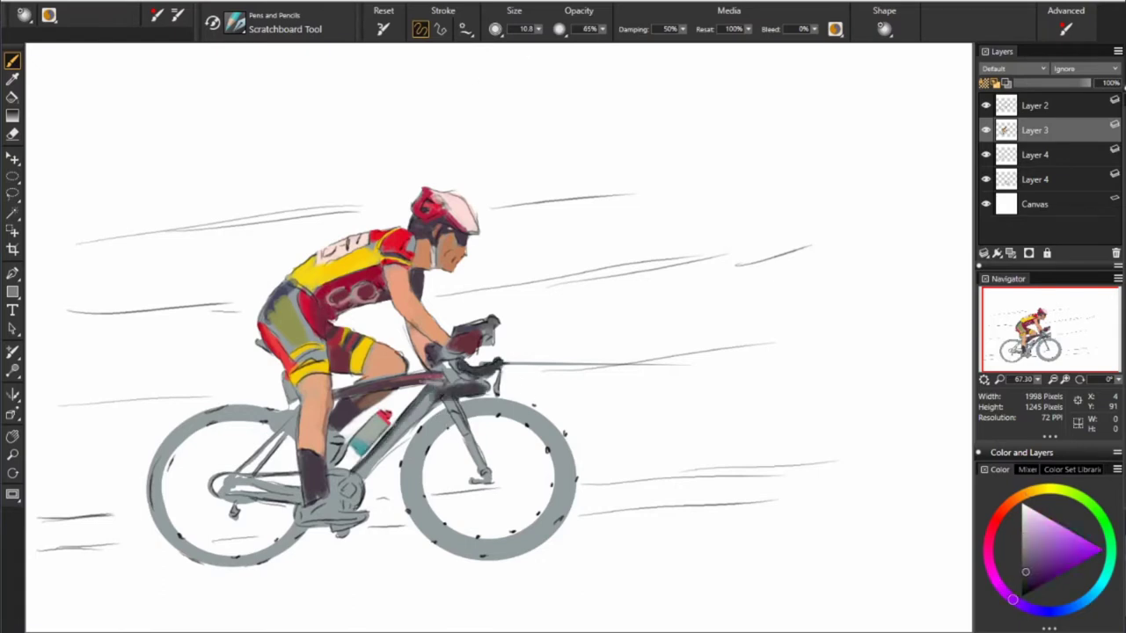
Try several sampled colours, then paint the grey shoe light pink-white
left_click(454, 356, "alt")
left_click(490, 384, "alt")
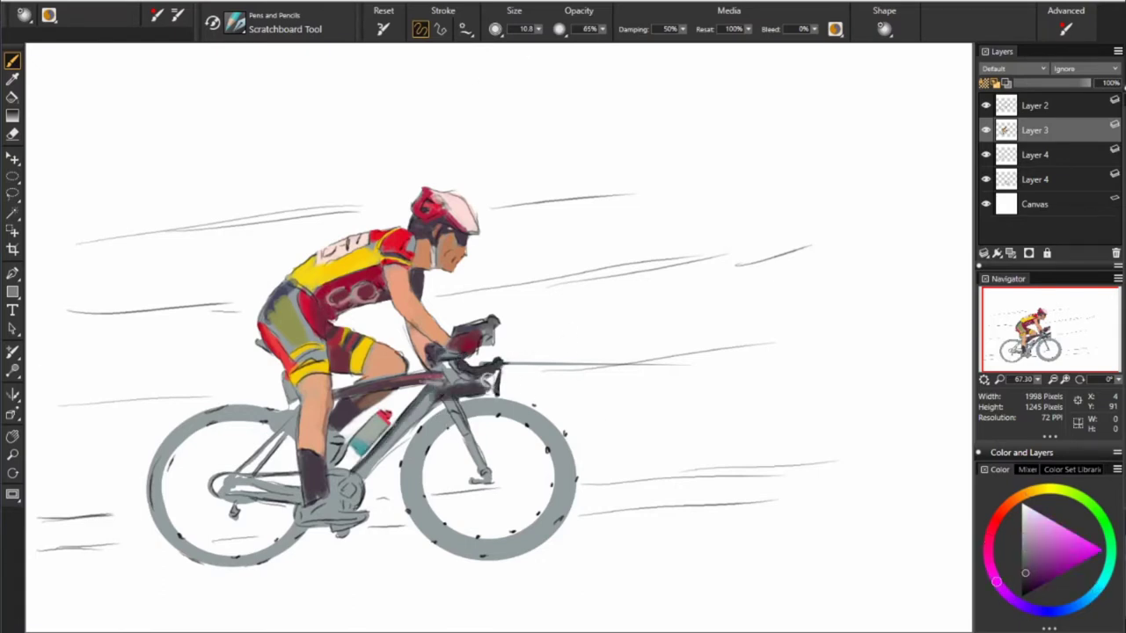
left_click(989, 563)
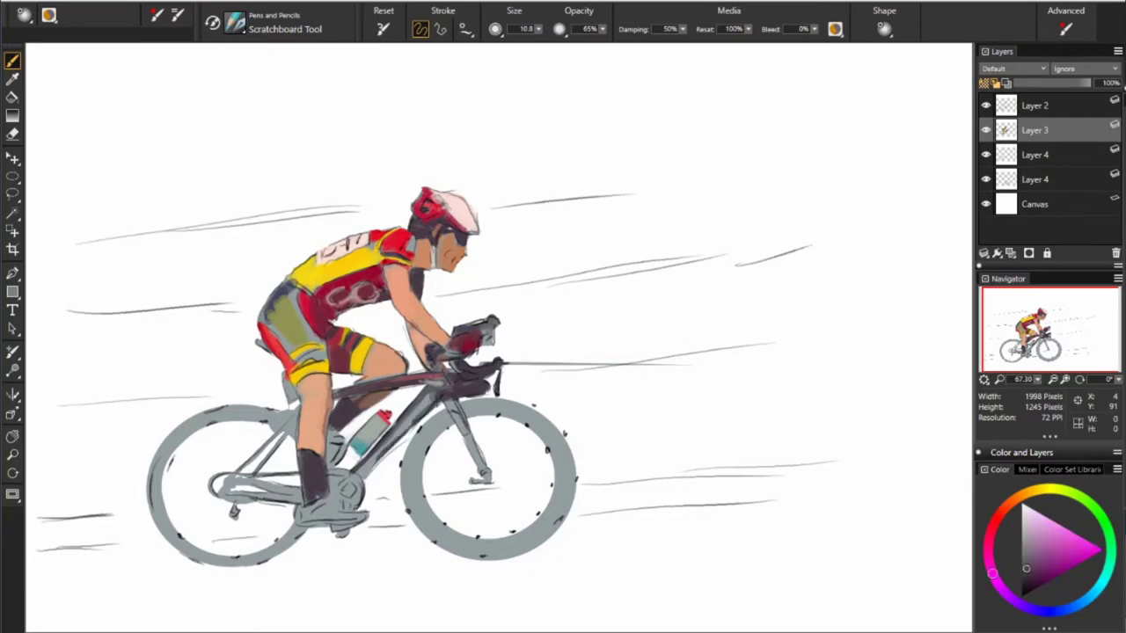
left_click(378, 403, "alt")
left_click(156, 349, "alt")
left_click(398, 367, "alt")
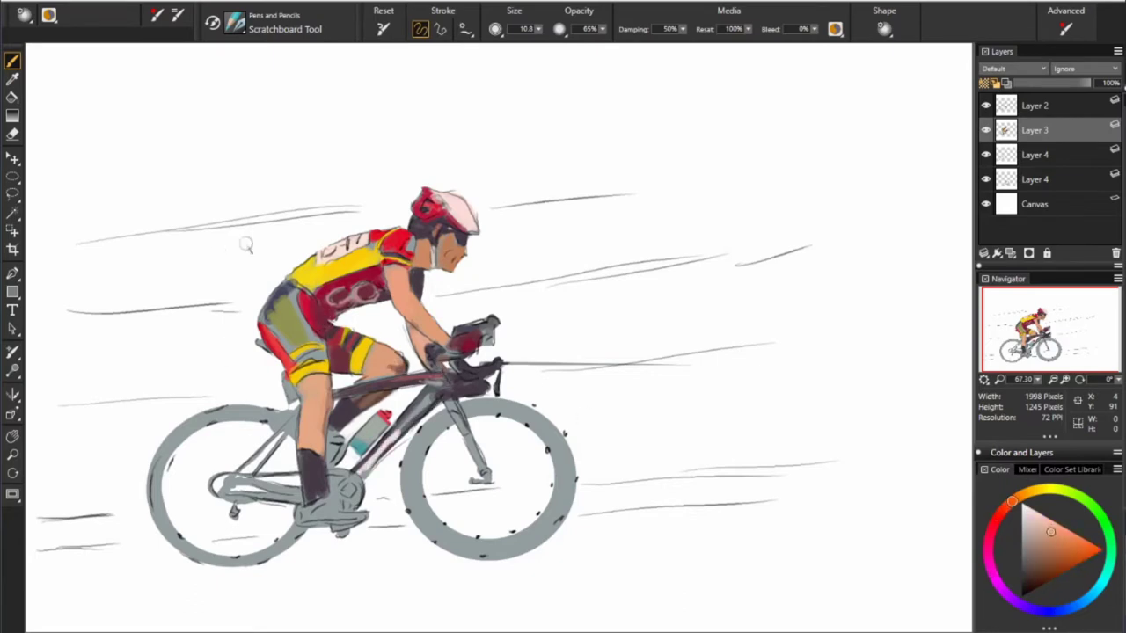
left_click(172, 249, "alt")
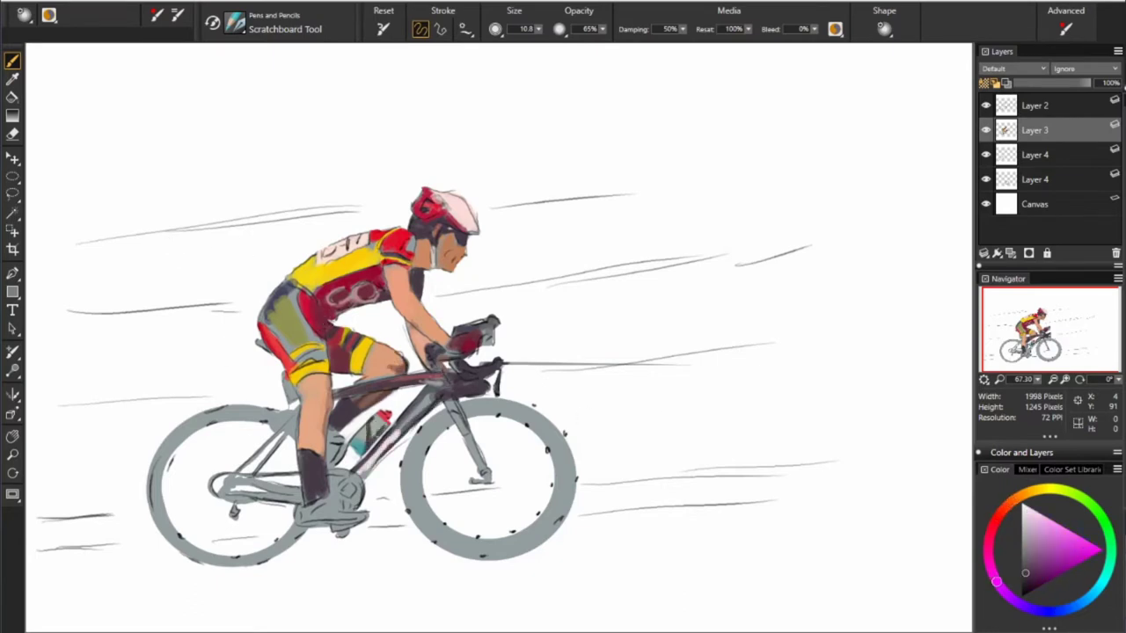
left_click(378, 424, "alt")
left_click(339, 473, "alt")
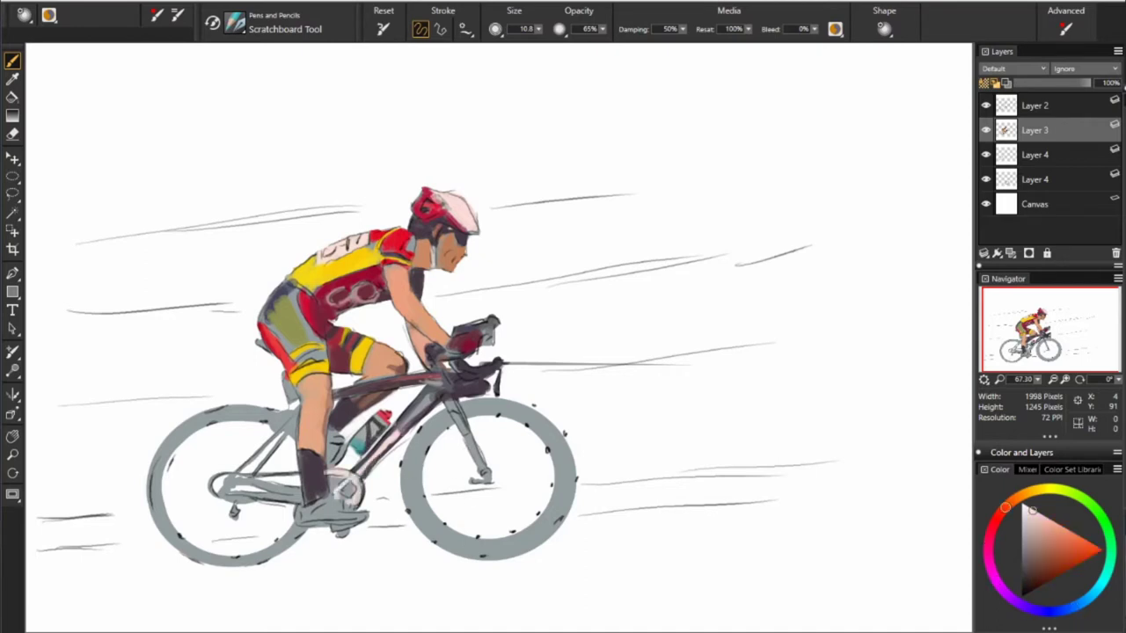
left_click(343, 497, "alt")
left_click_drag(303, 510, 369, 515)
Touch up the shoe in red and paint red strokes along the lower frame tubes
left_click(480, 535, "alt")
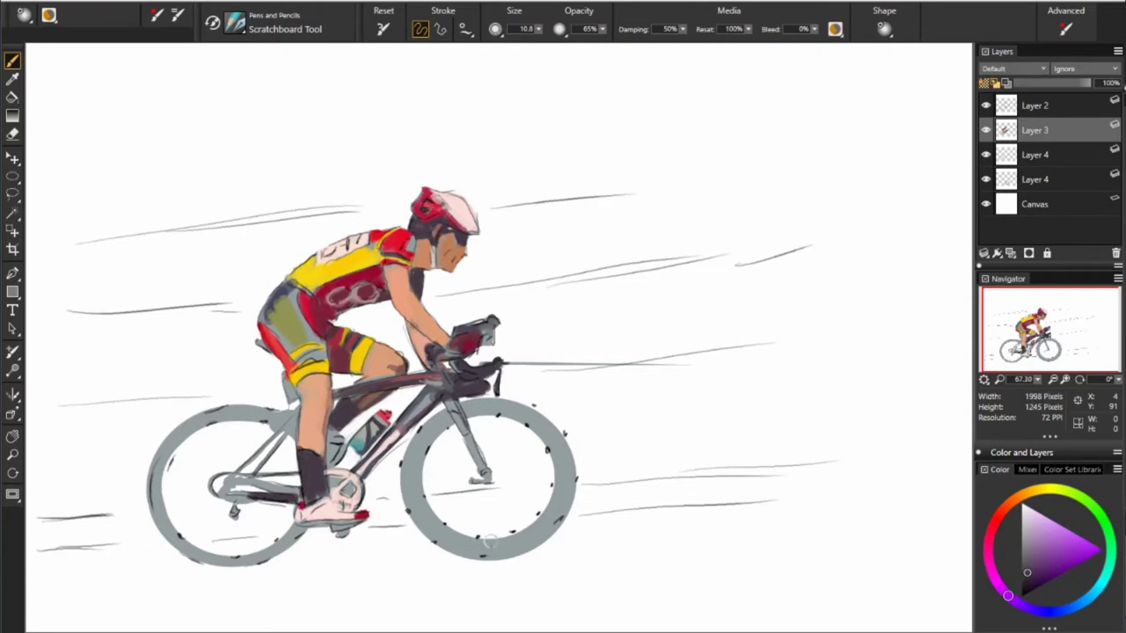
left_click(282, 424, "alt")
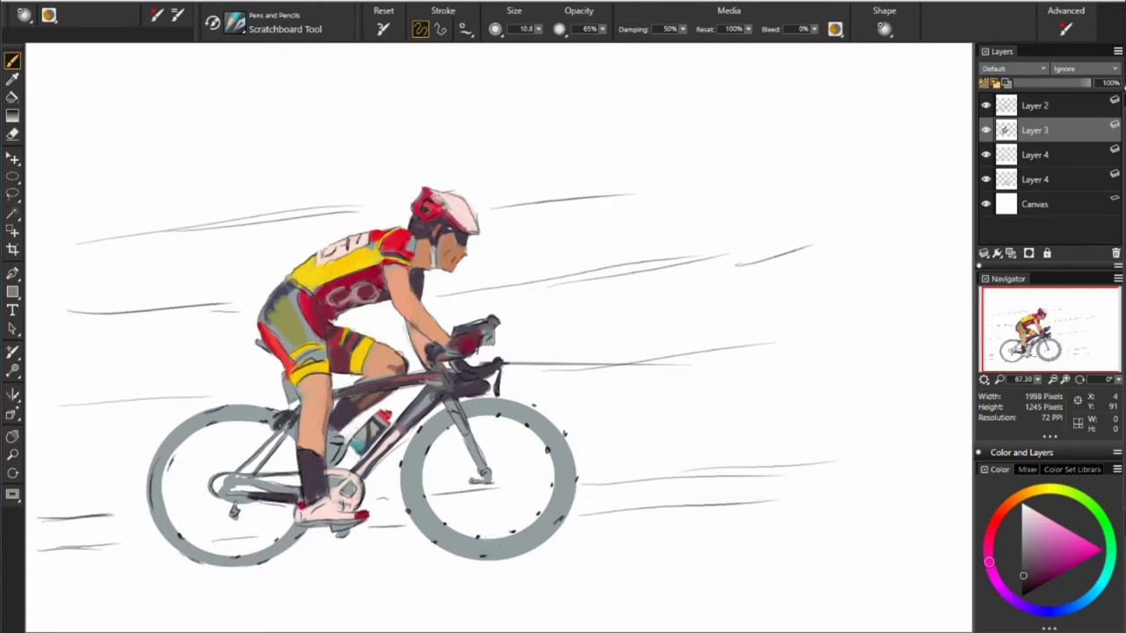
left_click_drag(246, 475, 289, 431)
left_click_drag(250, 465, 293, 421)
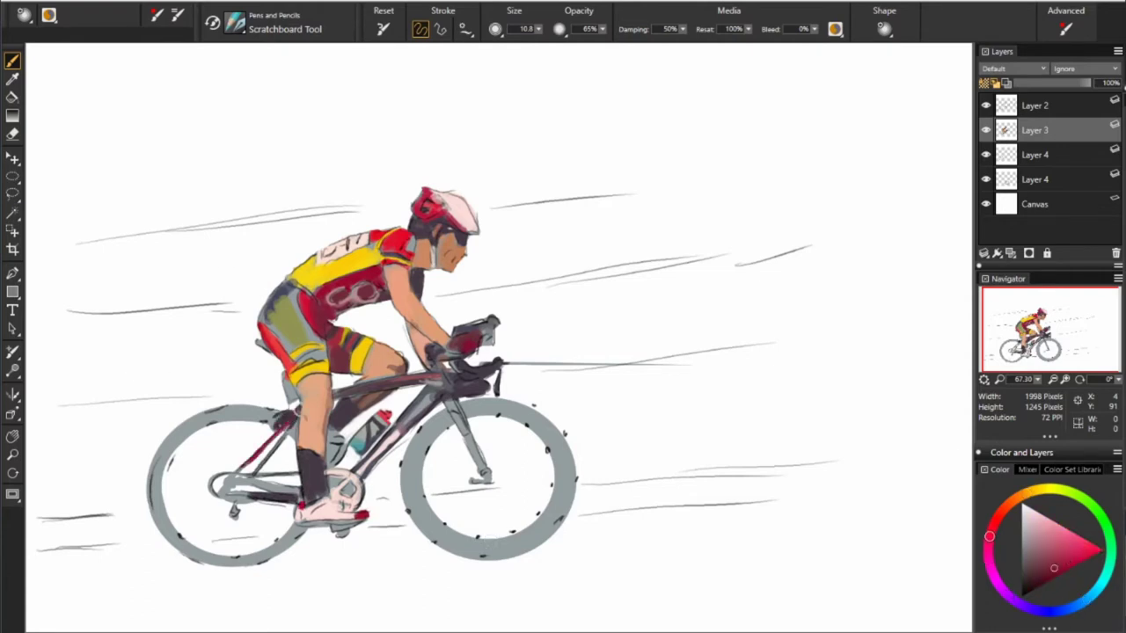
left_click(247, 462, "alt")
left_click(226, 484, "alt")
left_click(139, 431, "alt")
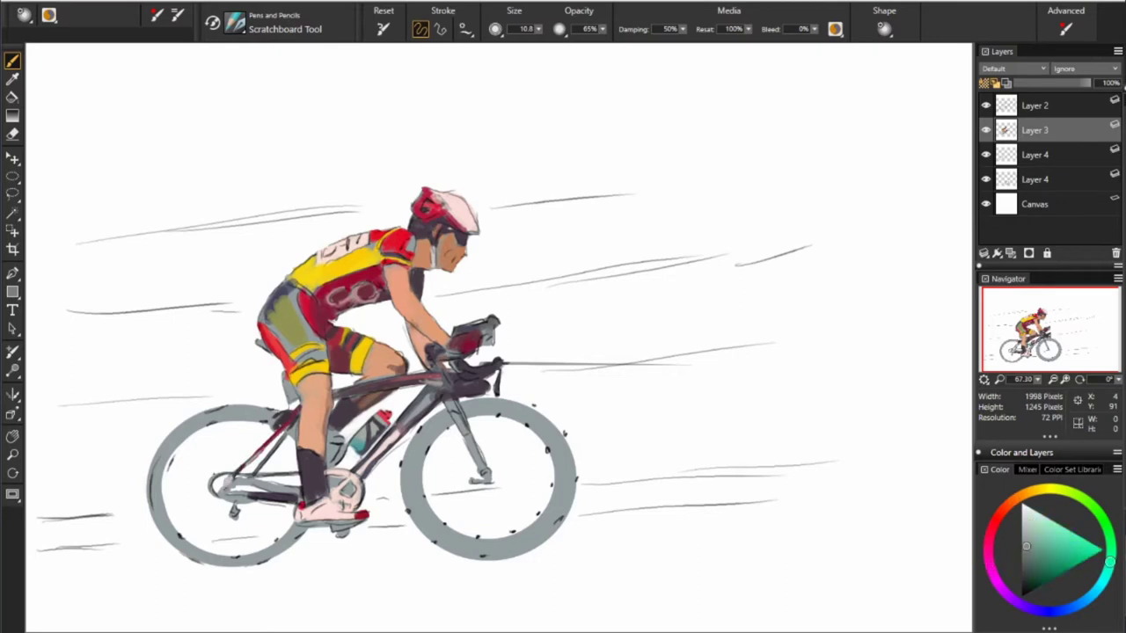
left_click(225, 494, "alt")
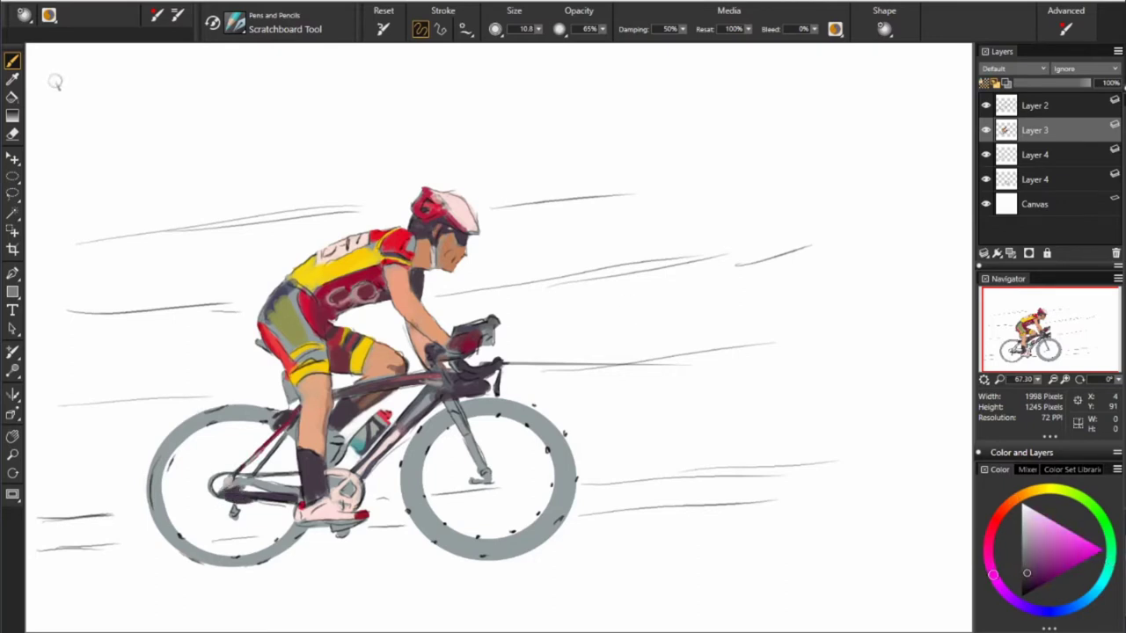
Fine-tune a magenta-red colour and paint darker shading onto the rear wheel
left_click(242, 489, "alt")
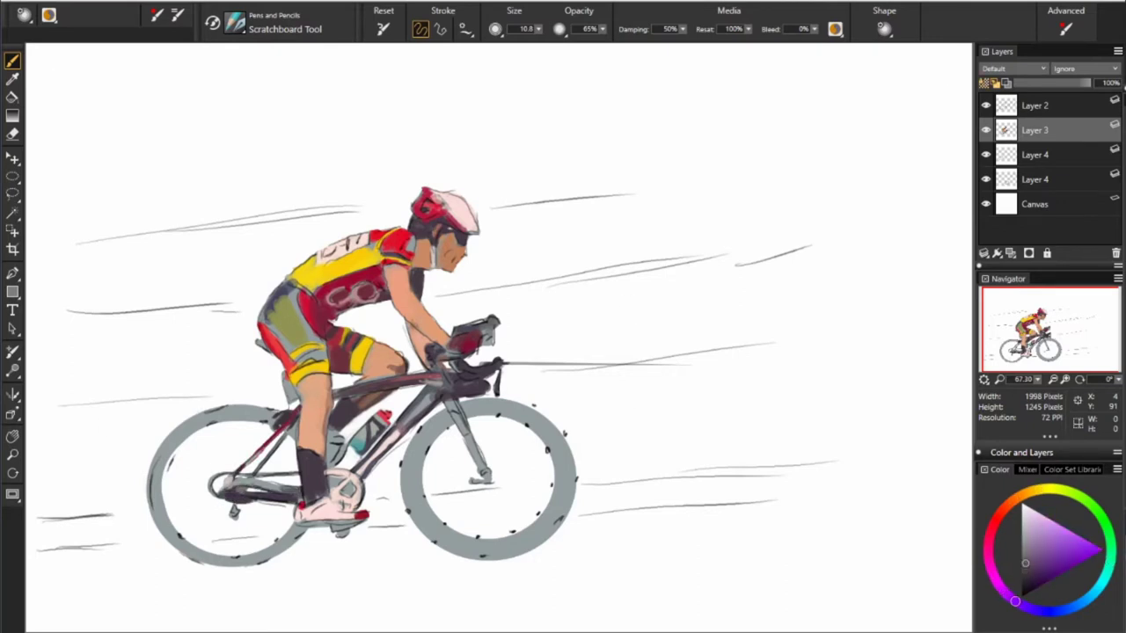
left_click(247, 489, "alt")
left_click(345, 491, "alt")
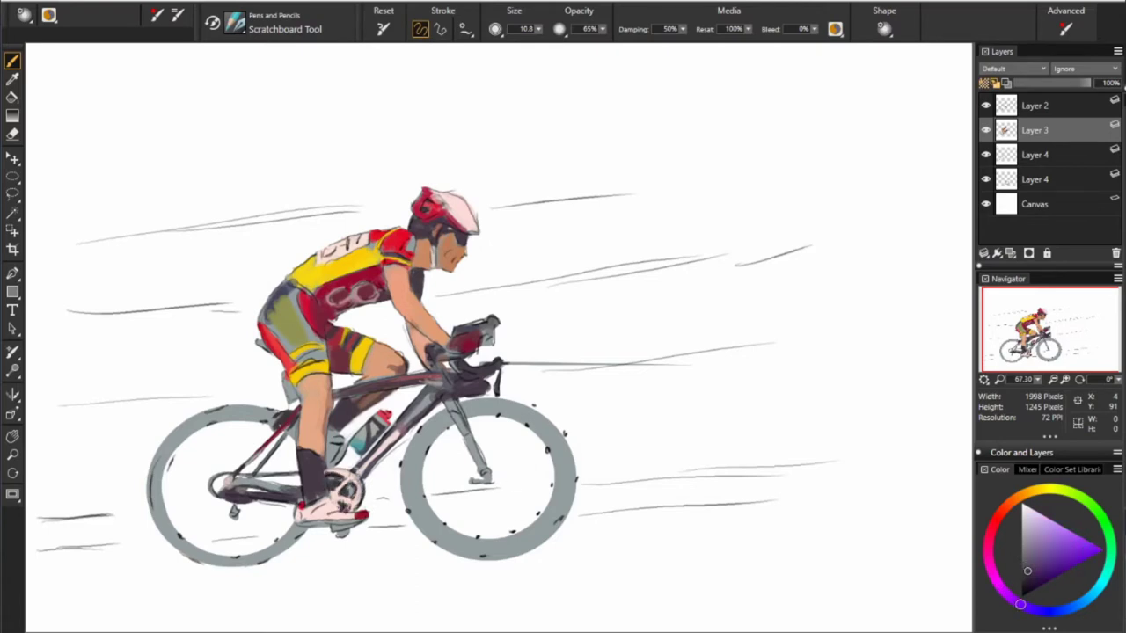
left_click(351, 470, "alt")
left_click(316, 523, "alt")
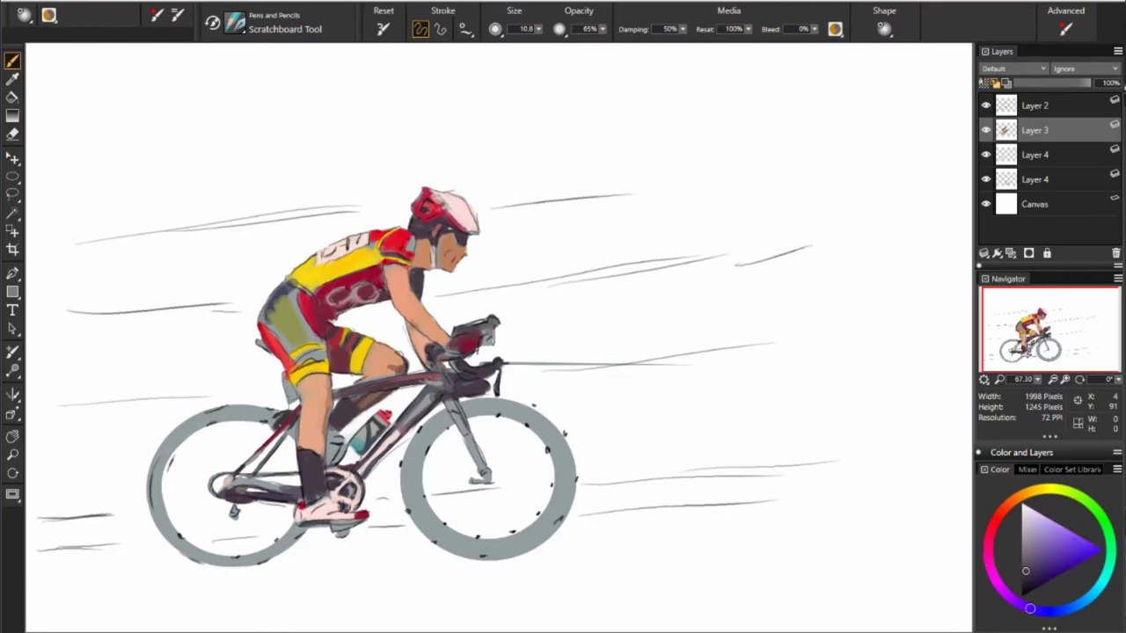
left_click(348, 528, "alt")
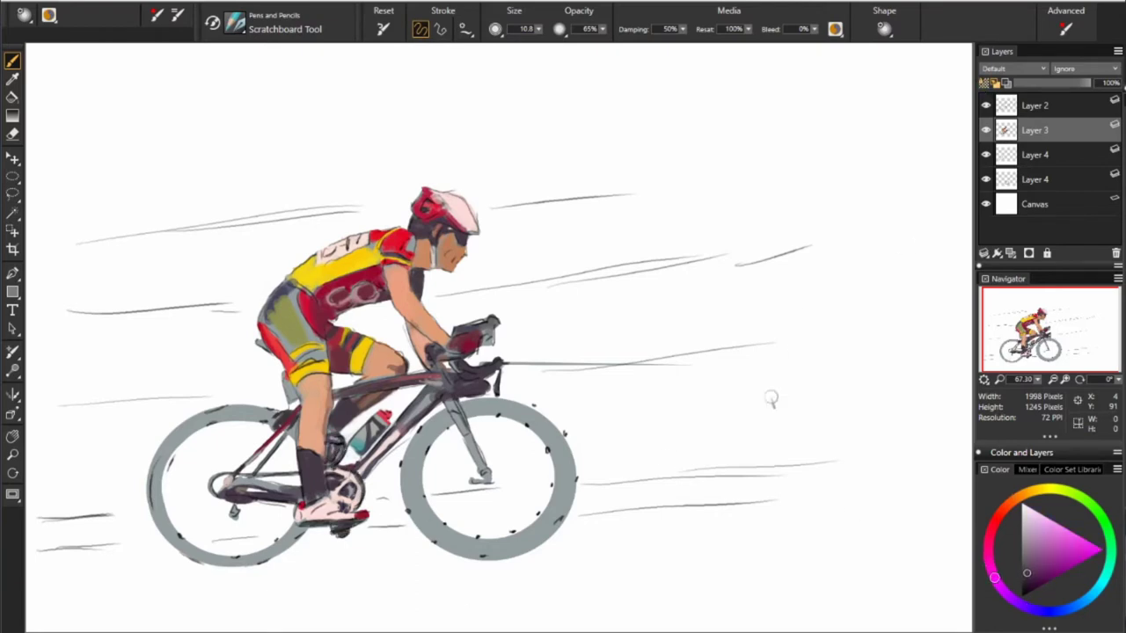
mouse_move(185, 443)
left_mouse_down()
mouse_move(158, 475)
mouse_move(193, 543)
left_mouse_up()
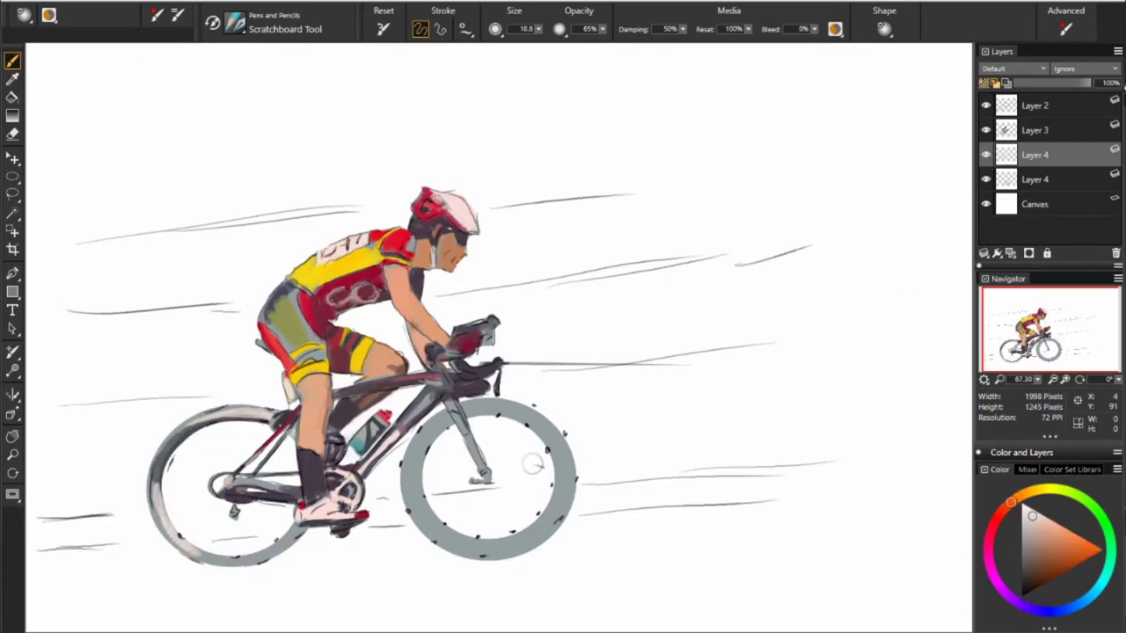
Sample a muted purple and outline the rear rim with thin dark lines using a smaller brush
left_click(181, 530, "alt")
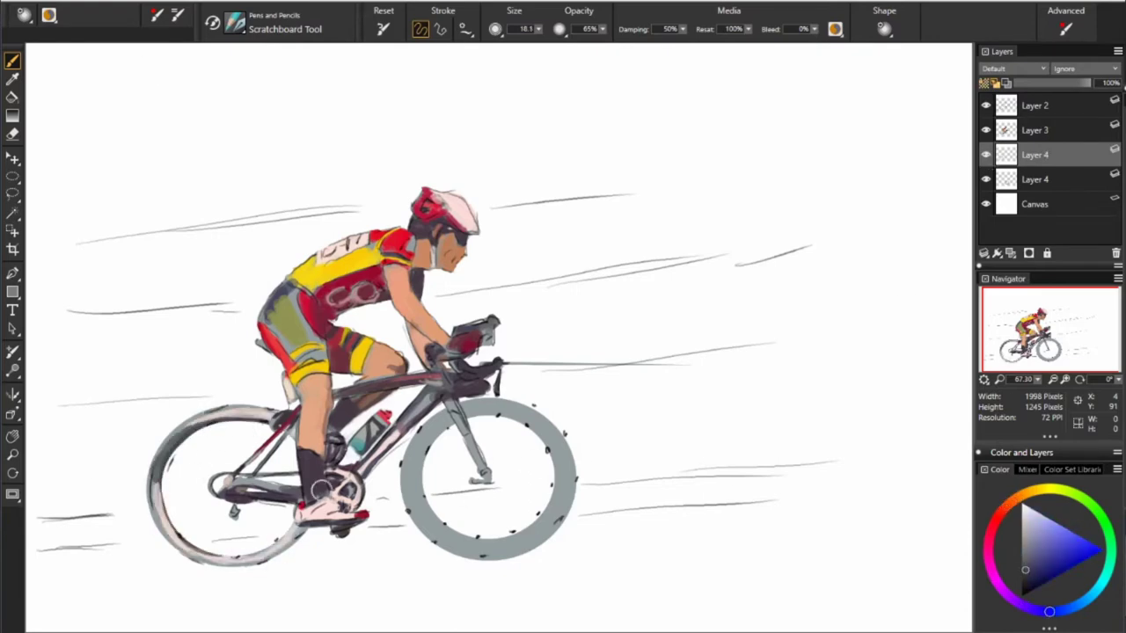
left_click(409, 374, "alt")
key("bracketleft")
key("bracketleft")
key("bracketleft")
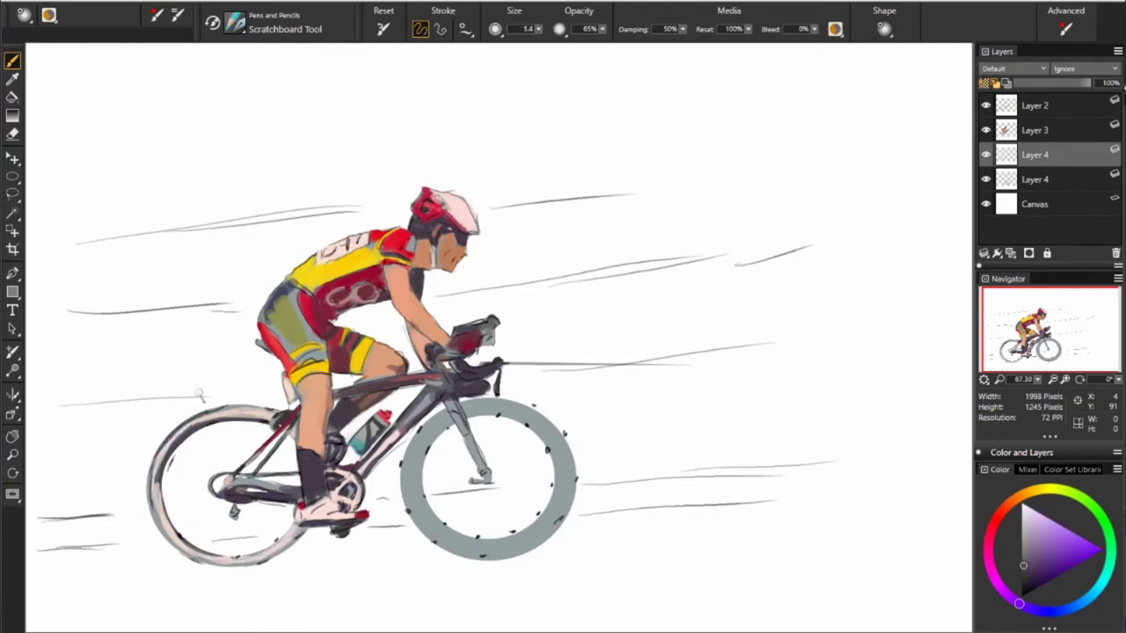
left_click_drag(206, 406, 274, 410)
left_click_drag(152, 475, 149, 508)
mouse_move(164, 449)
left_mouse_down()
mouse_move(169, 540)
mouse_move(236, 566)
left_mouse_up()
Pick a new colour and paint a short dark stroke under the rear wheel
left_click(264, 559, "alt")
left_click(275, 507, "alt")
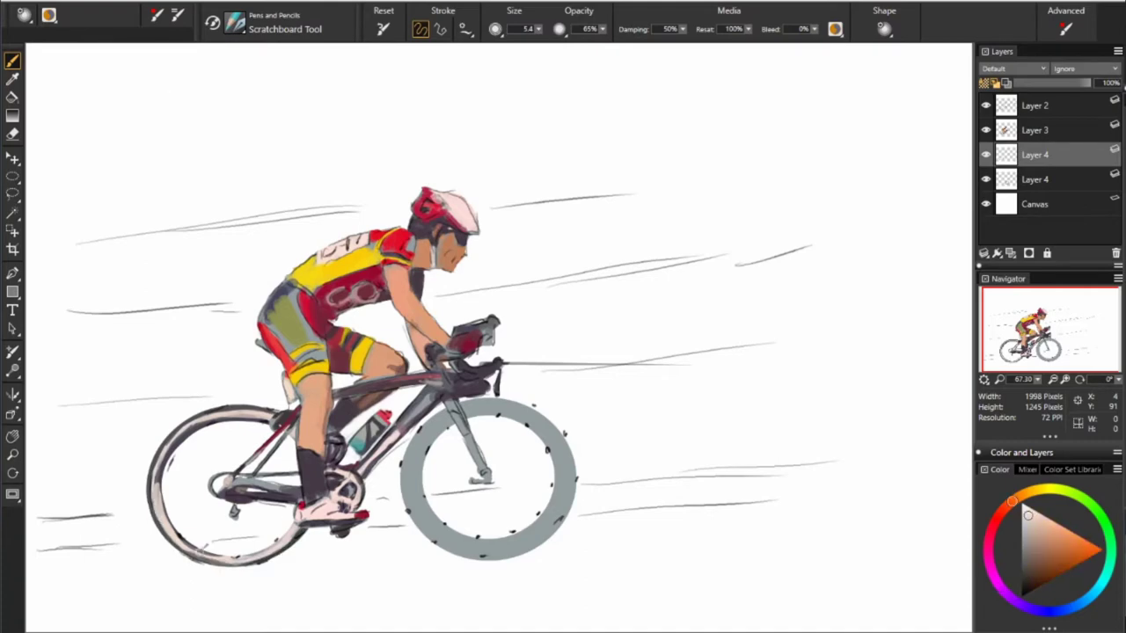
left_click_drag(211, 556, 283, 546)
left_click(278, 543, "alt")
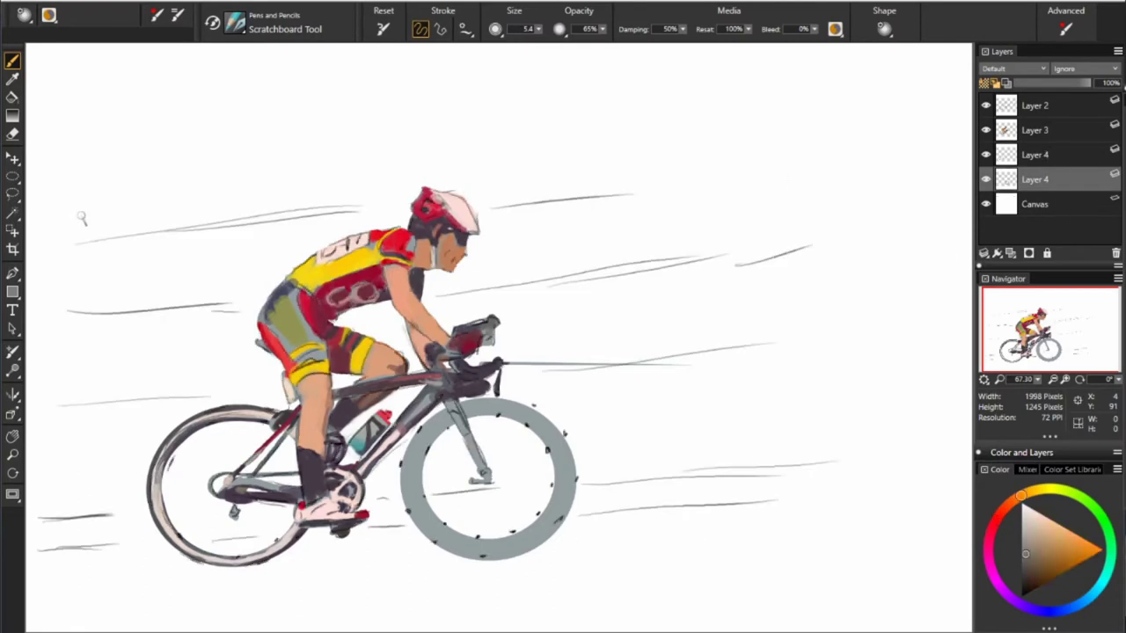
Paint a yellow-orange arc on the front rim, then sample yellow, purple and cyan-grey tones
left_click(1074, 543)
mouse_move(438, 458)
left_mouse_down()
mouse_move(412, 420)
mouse_move(426, 532)
mouse_move(572, 492)
mouse_move(528, 400)
left_mouse_up()
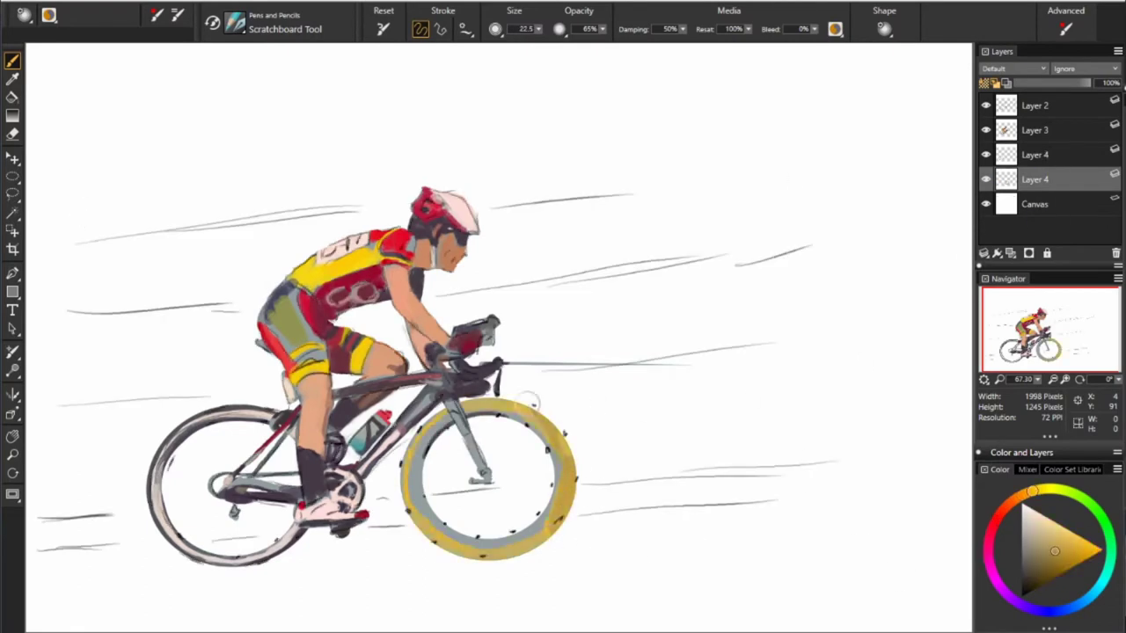
left_click(464, 406, "alt")
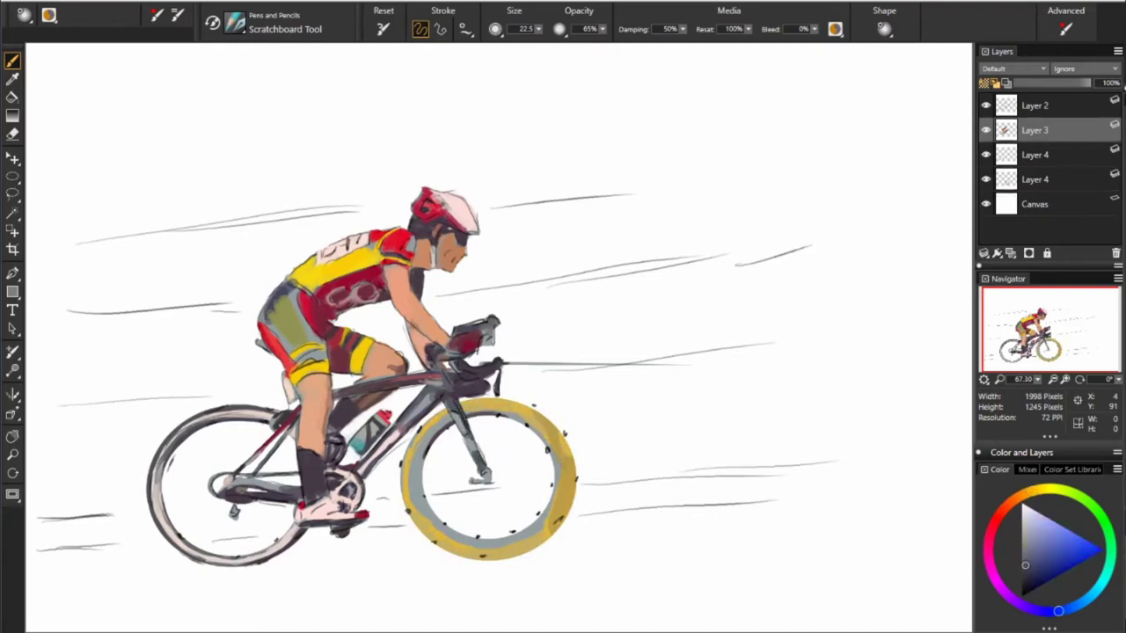
left_click(476, 428, "alt")
left_click(453, 338, "alt")
left_click(631, 496, "alt")
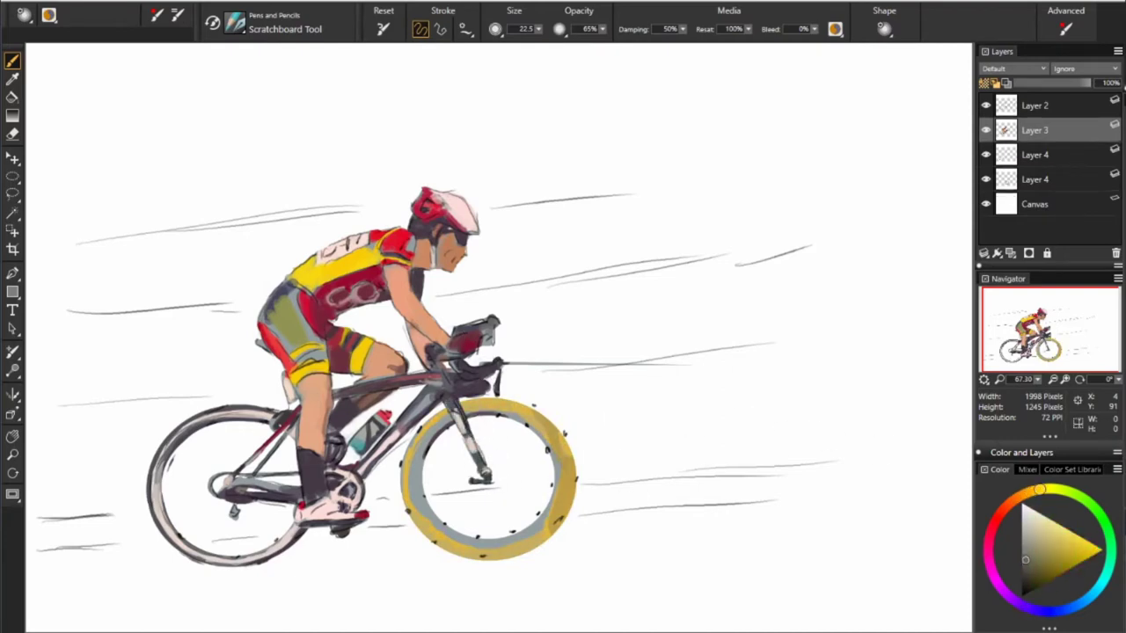
left_click(430, 501, "alt")
On Layer 4 with a smaller brush, paint light blue-grey onto the front tyre
left_click(68, 210, "alt")
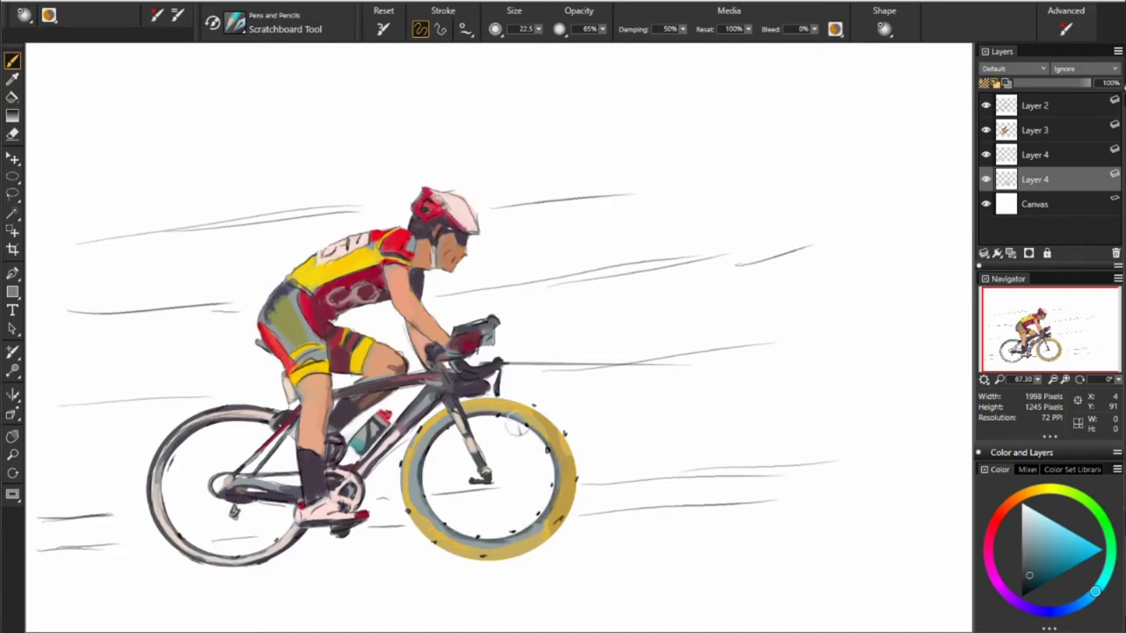
left_click(465, 367, "alt")
left_click(469, 409, "alt")
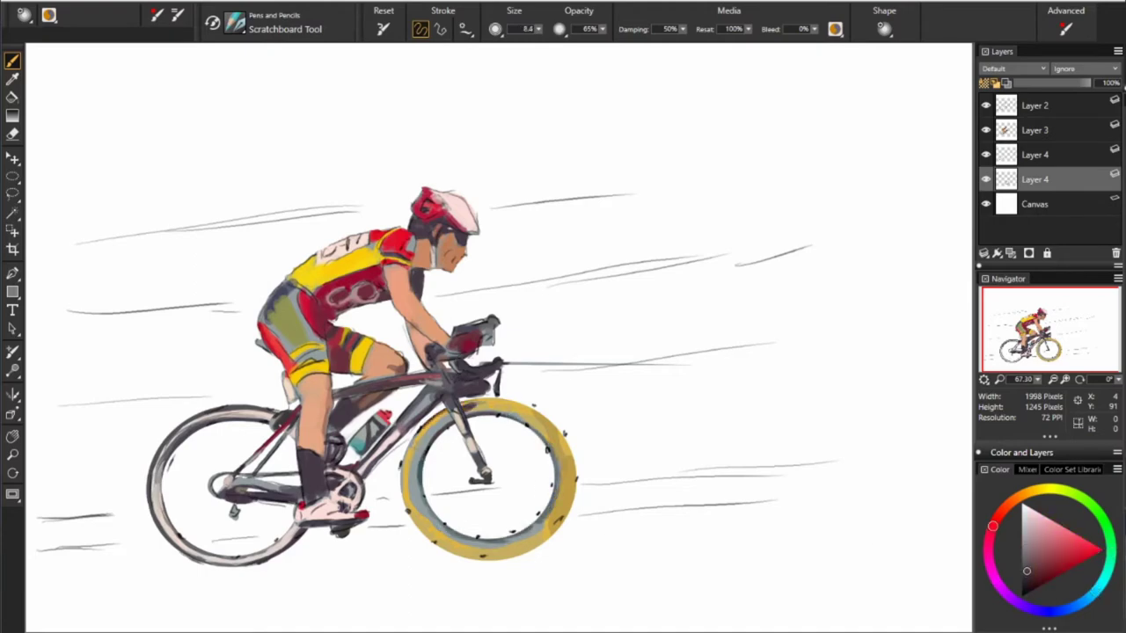
left_click(541, 532, "alt")
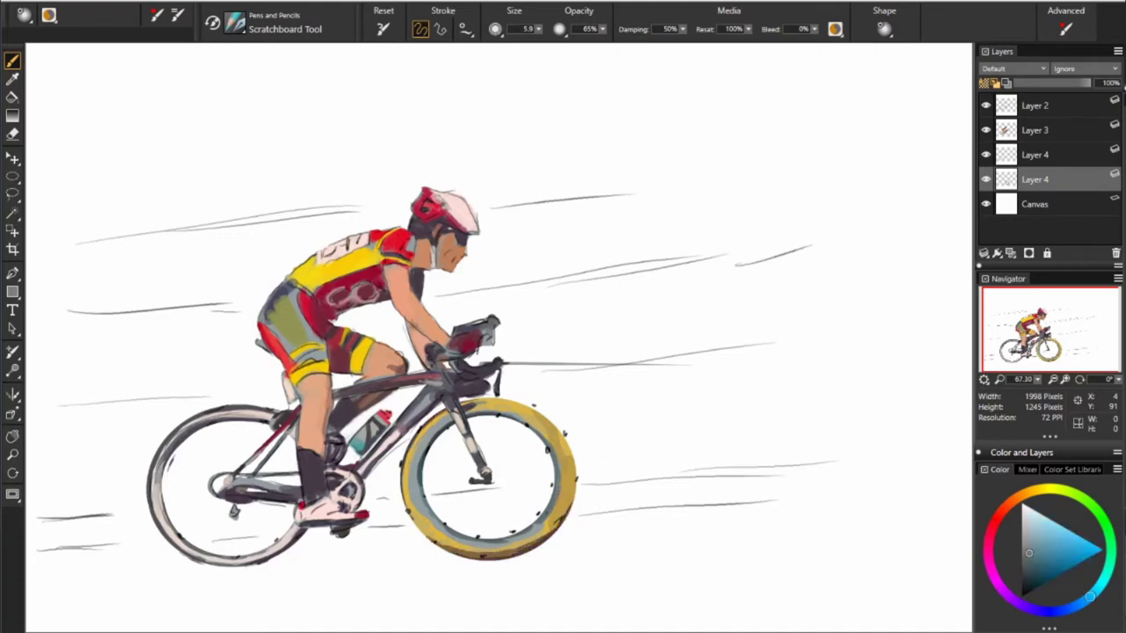
left_click_drag(563, 493, 593, 492)
left_click(541, 528, "alt")
left_click_drag(579, 400, 563, 401)
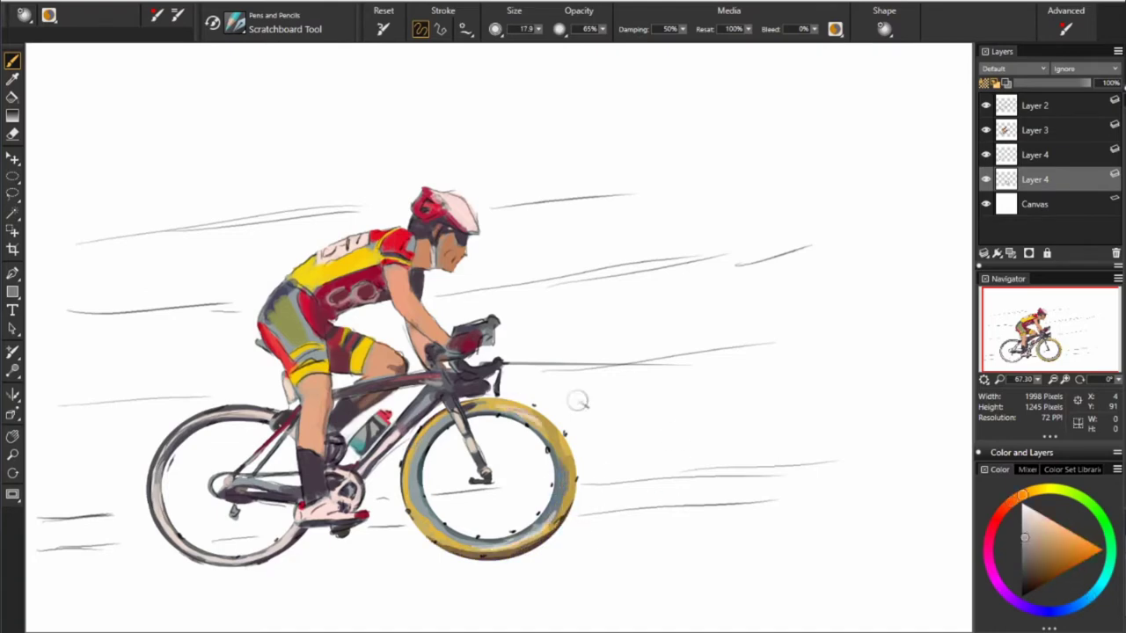
Sample tyre tones and paint desaturated blue-grey on the front tyre's upper right
left_click(534, 409, "alt")
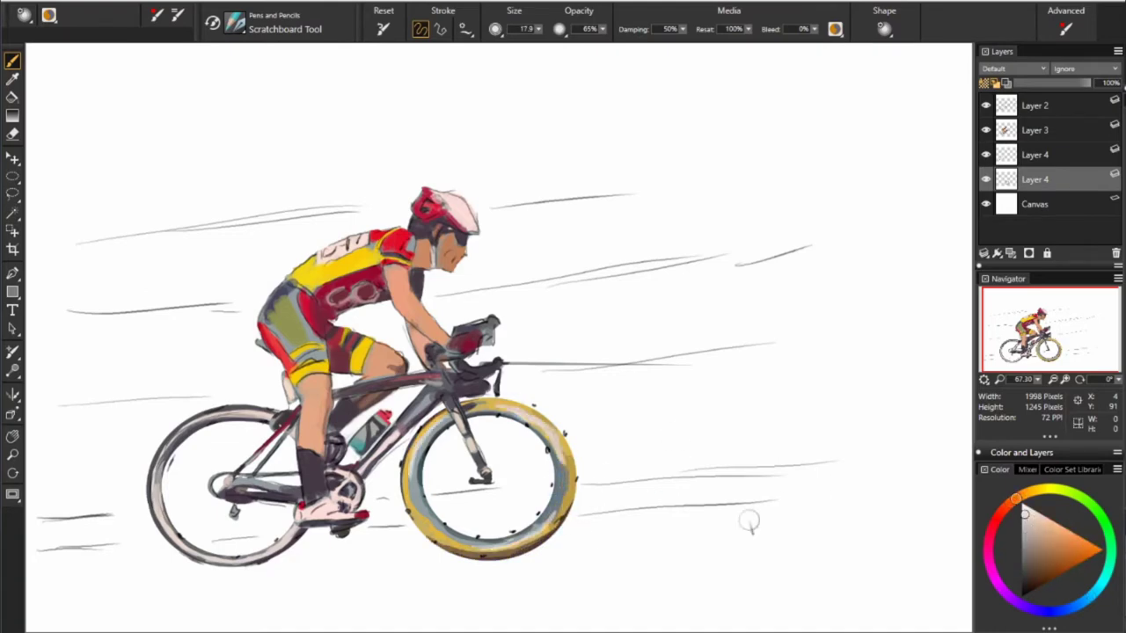
left_click(522, 434, "alt")
left_click(555, 478, "alt")
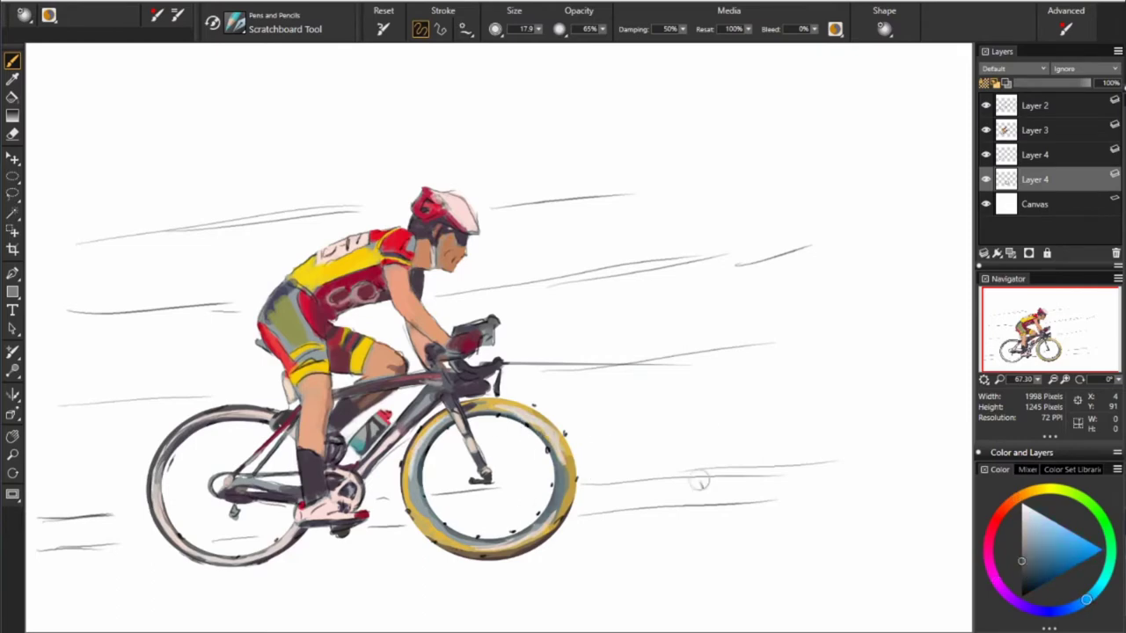
left_click(526, 426, "alt")
left_click(414, 466, "alt")
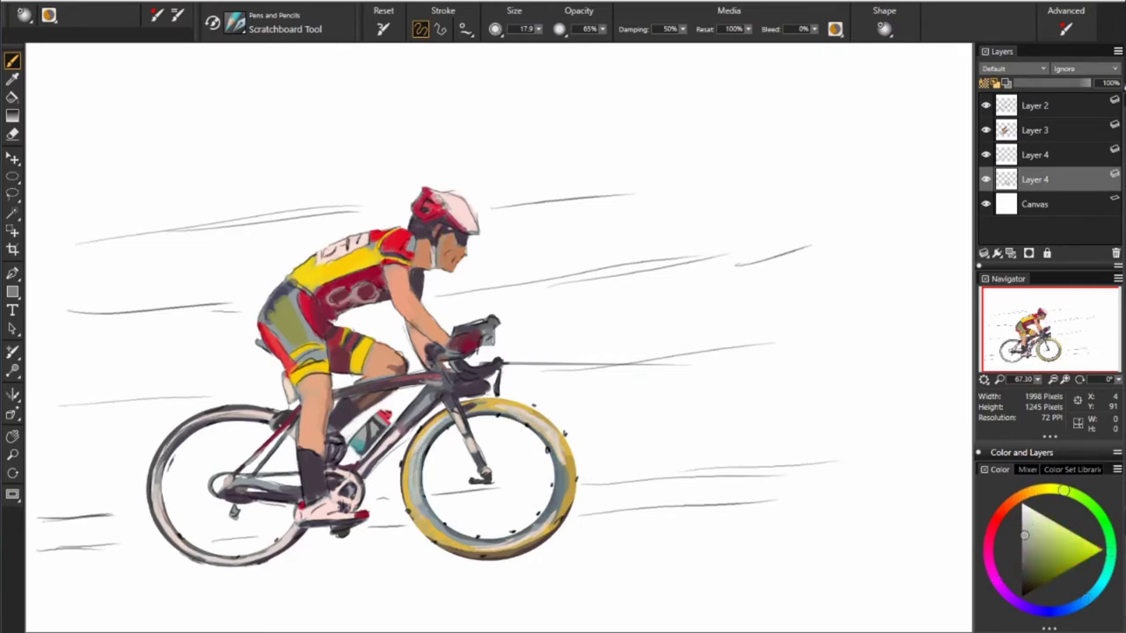
left_click(444, 415, "alt")
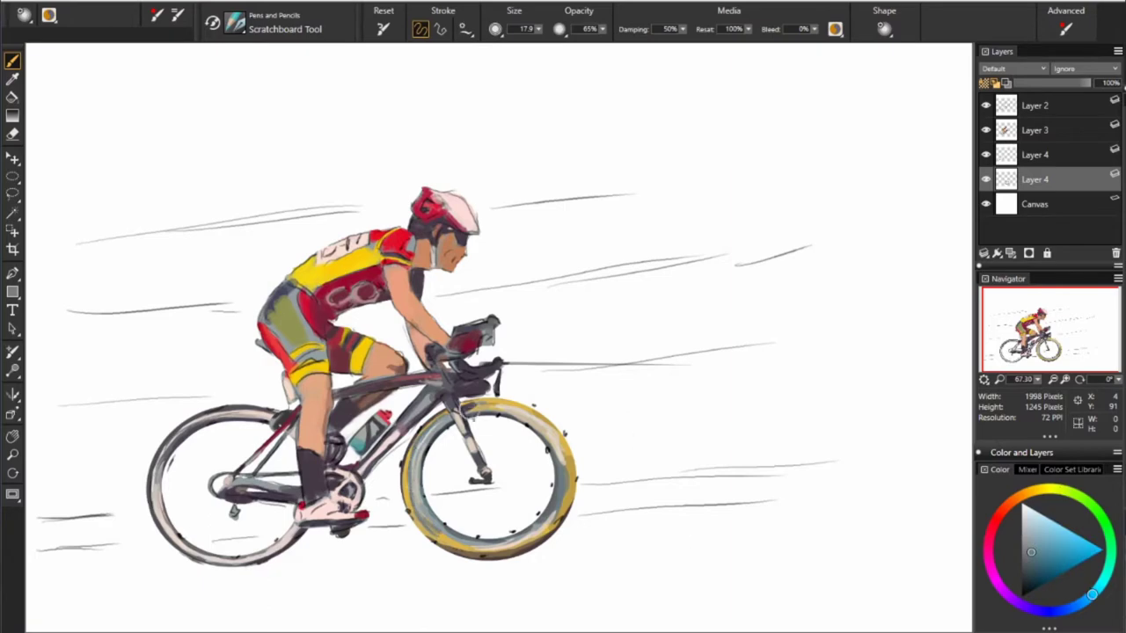
left_click_drag(529, 410, 551, 431)
Repaint the front tyre's upper right in pale rim yellow, then sample greenish-grey and orange
left_click(556, 444, "alt")
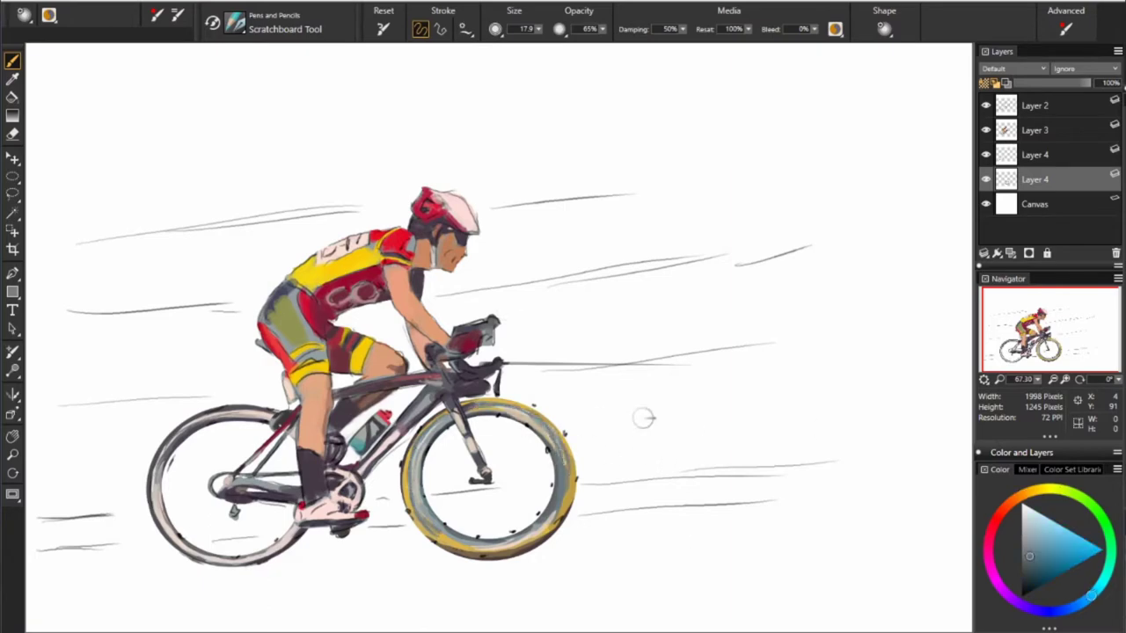
left_click(532, 418, "alt")
left_click_drag(500, 401, 556, 431)
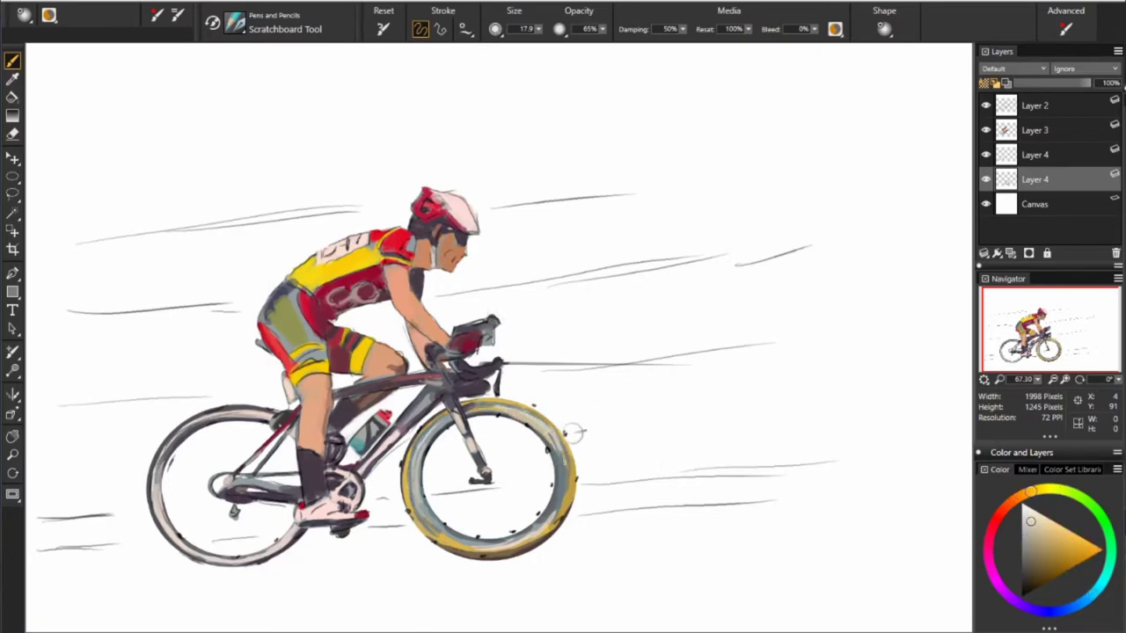
left_click(532, 429, "alt")
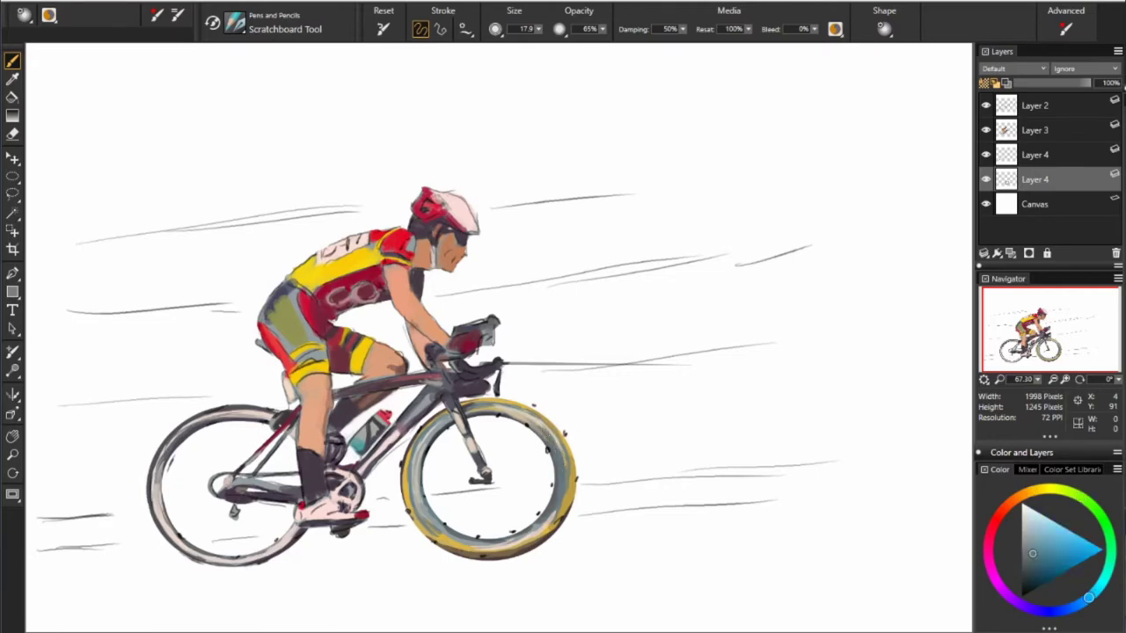
left_click(567, 483, "alt")
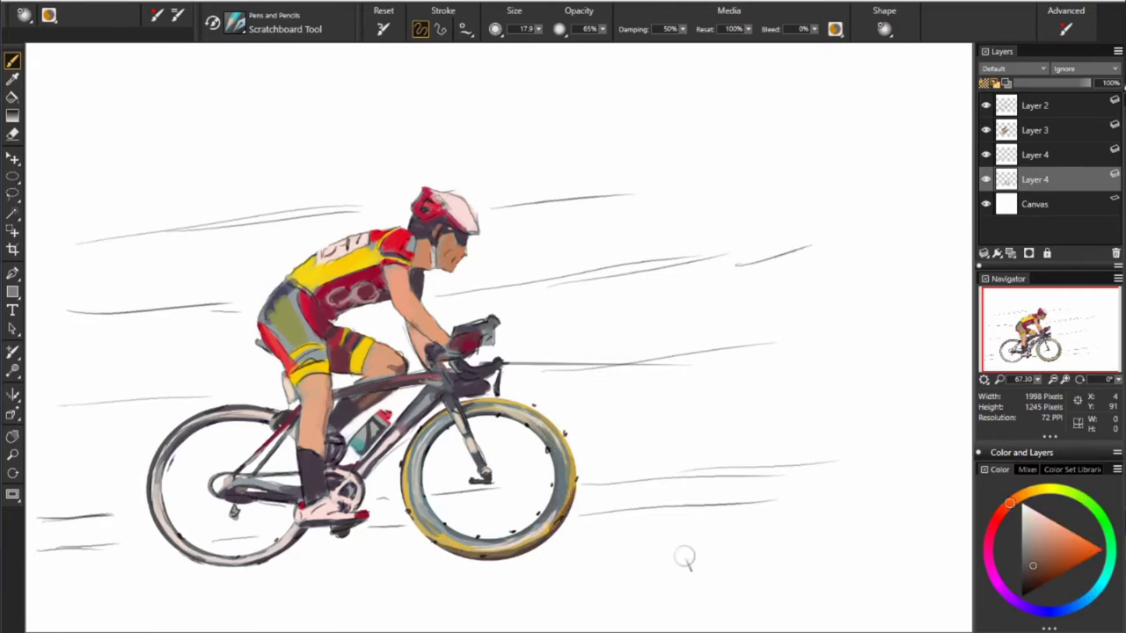
left_click(1011, 130)
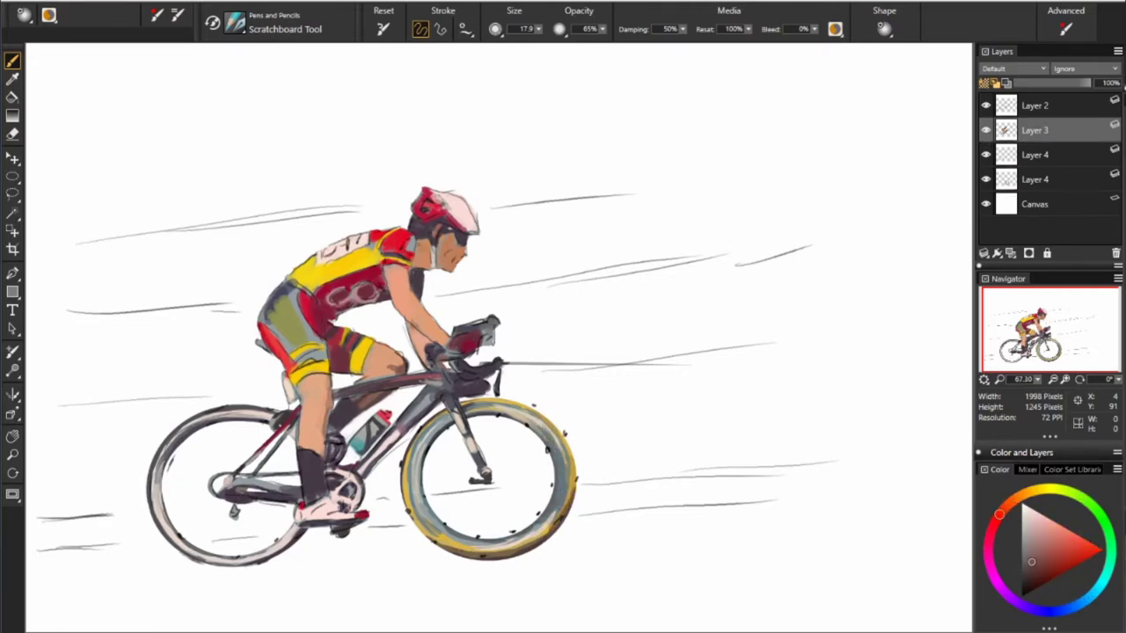
Sample orange, darker and red-brown skin tones from the rider's face
left_click(456, 263, "alt")
left_click(449, 233, "alt")
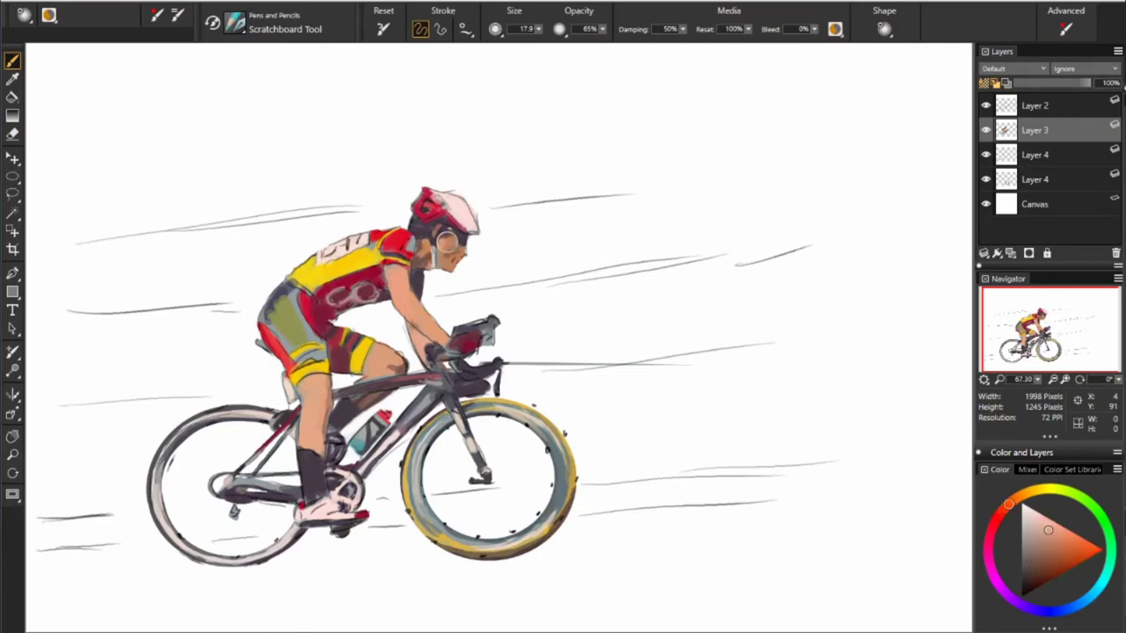
left_click(426, 244, "alt")
left_click(444, 260, "alt")
left_click(483, 235, "alt")
left_click(362, 158, "alt")
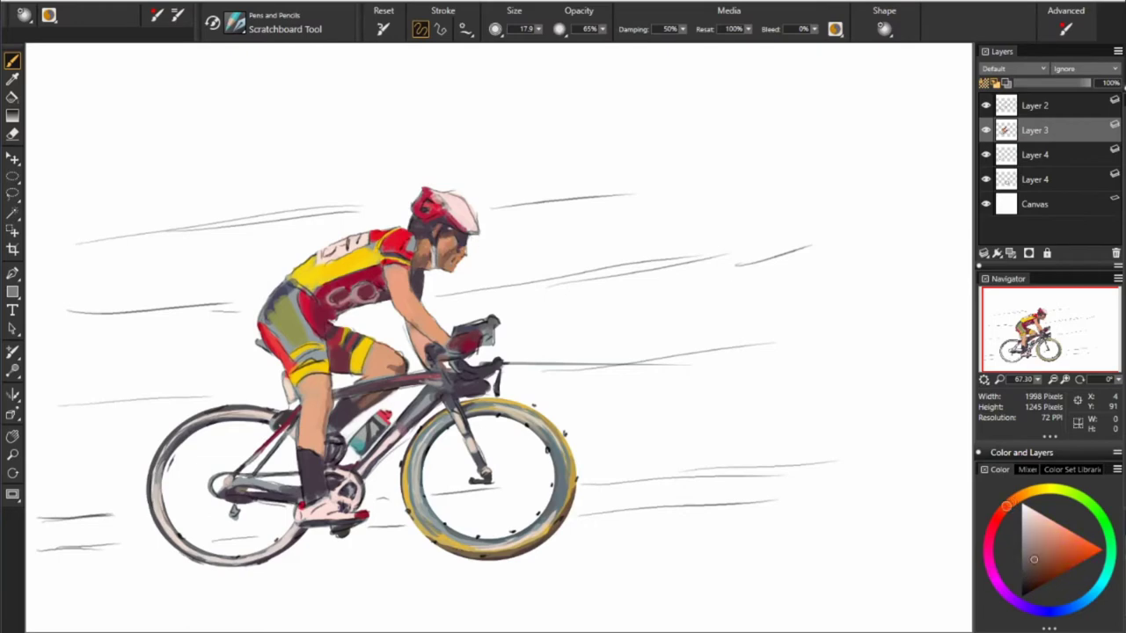
left_click(460, 255, "alt")
left_click(450, 269, "alt")
Sample lighter skin tones and jersey pink, and paint over the jersey near its lettering
left_click(407, 279, "alt")
left_click(599, 380, "alt")
left_click(469, 357, "alt")
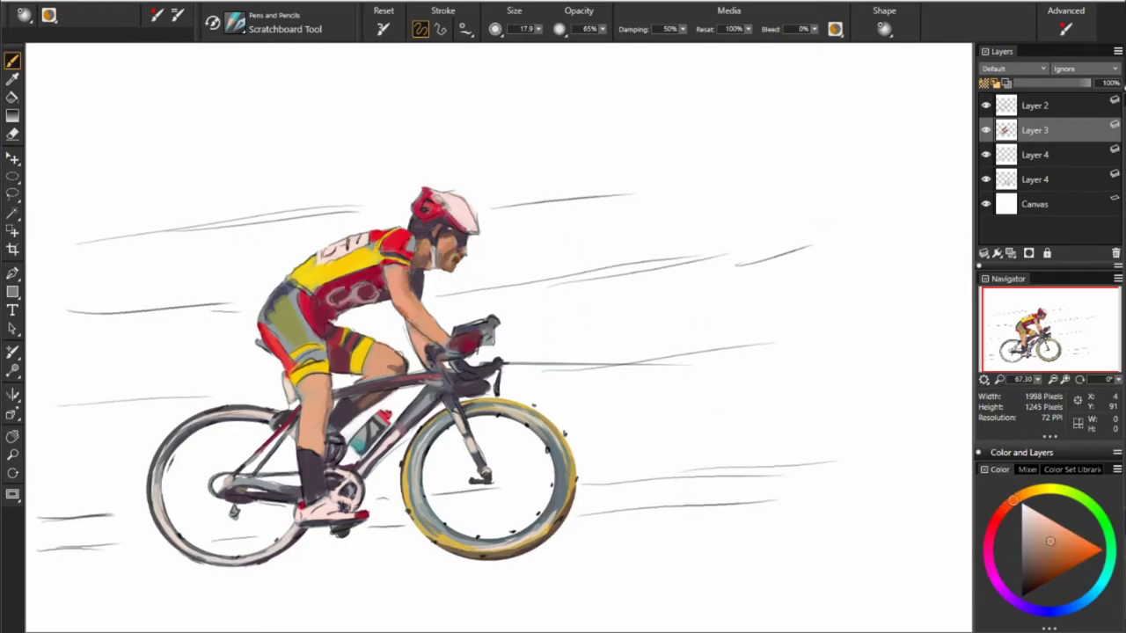
left_click(413, 329, "alt")
left_click(442, 325, "alt")
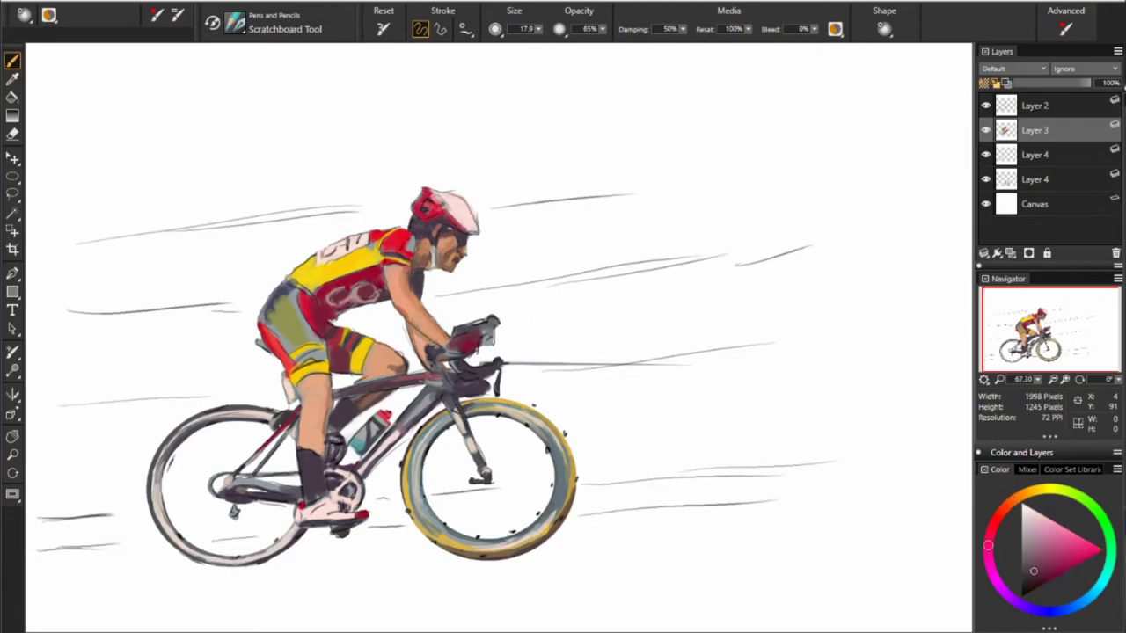
left_click(334, 293, "alt")
left_click_drag(337, 319, 379, 286)
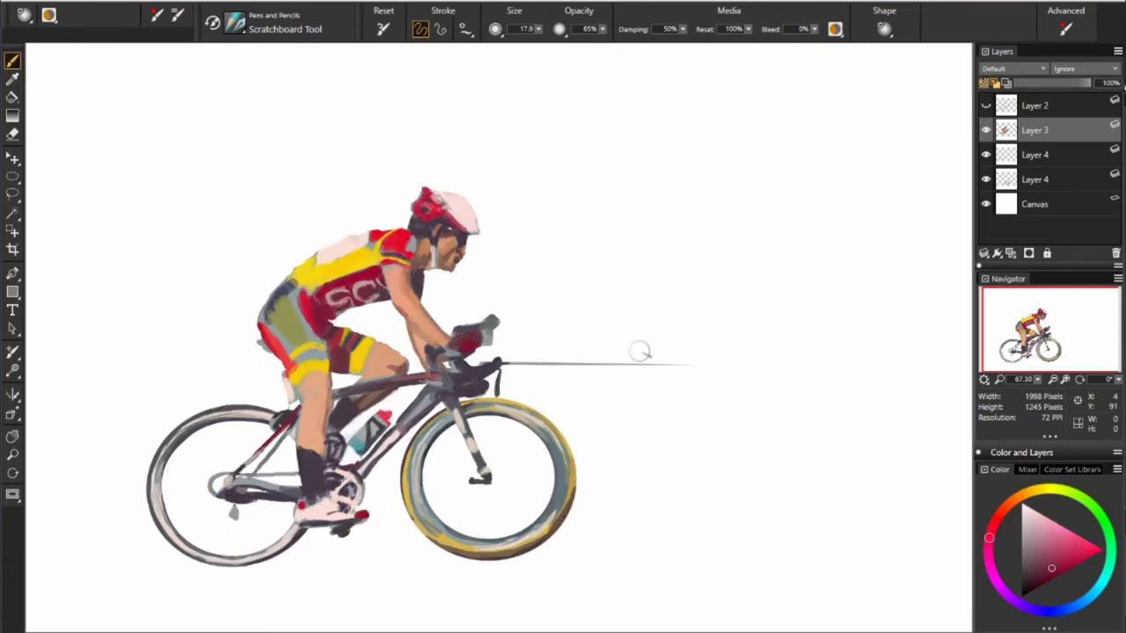
Pick crimson, near-white orange, dark purple, mid pink and darker red jersey shades
left_click(349, 284, "alt")
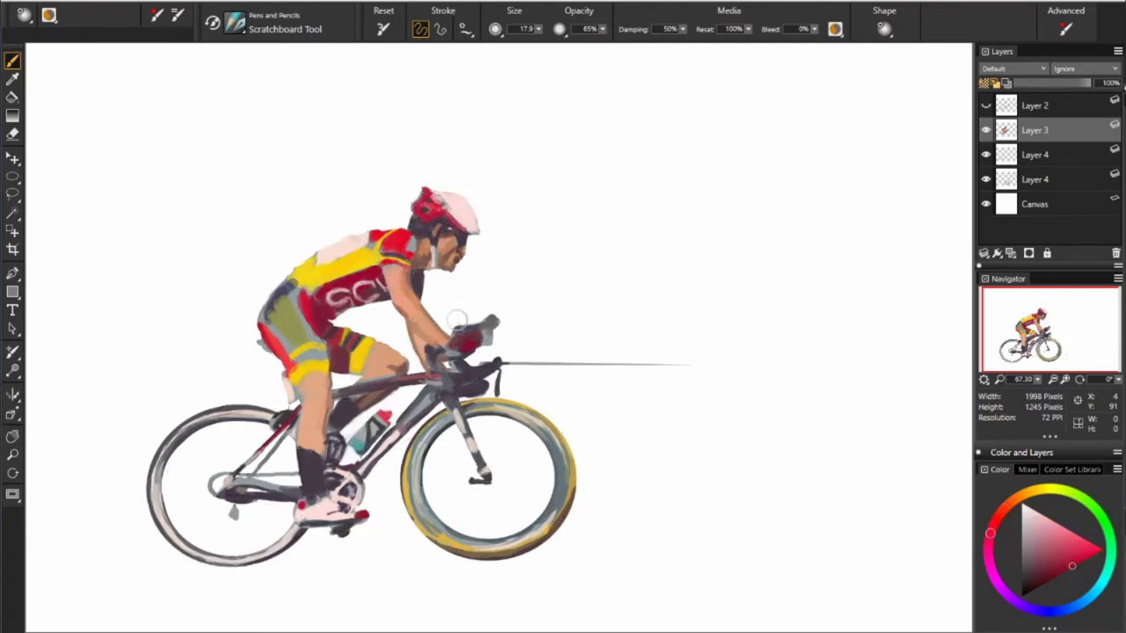
left_click(354, 302, "alt")
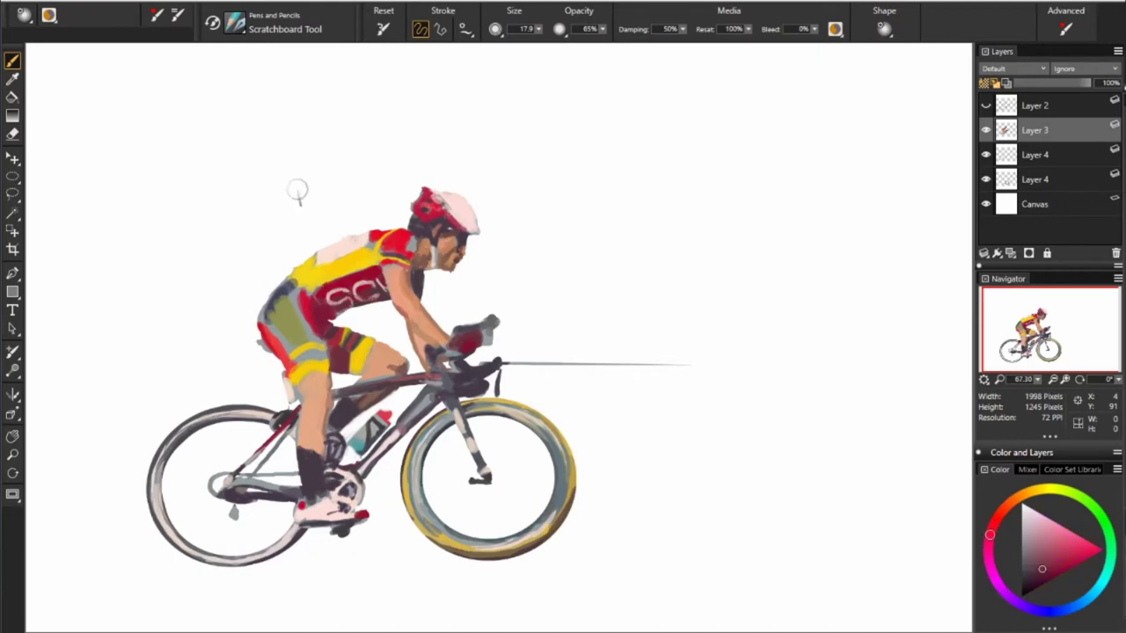
left_click(342, 312, "alt")
left_click(248, 265, "alt")
left_click(380, 289, "alt")
left_click(310, 299, "alt")
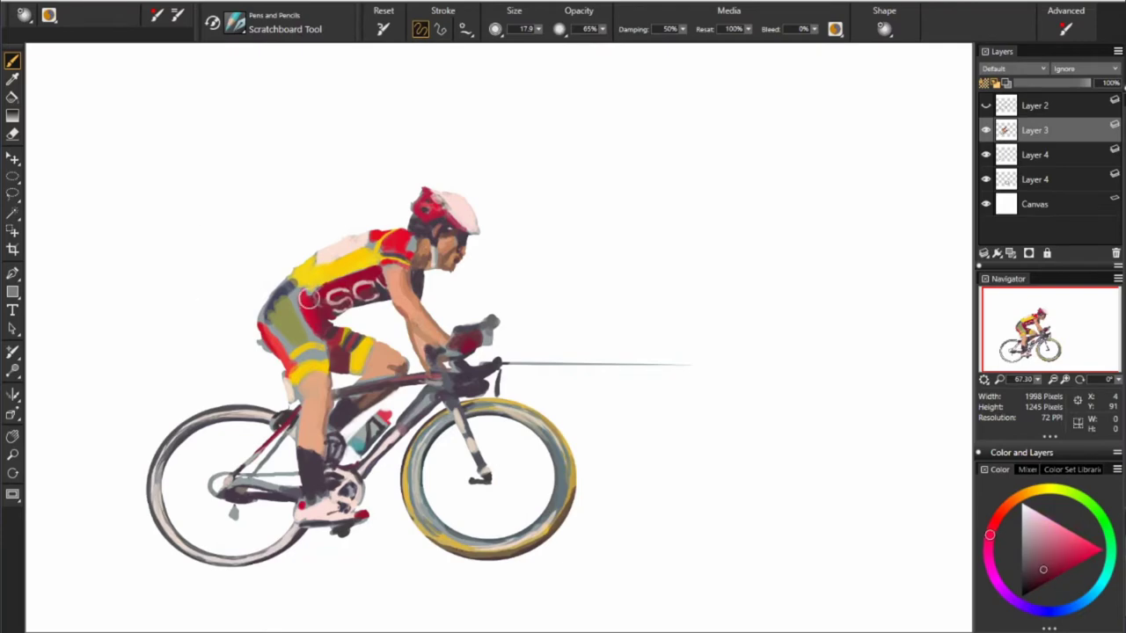
left_click(268, 346, "alt")
Pick a near-white pink, then sample torso oranges, bluish-purple and dark olive yellow
left_click(347, 235, "alt")
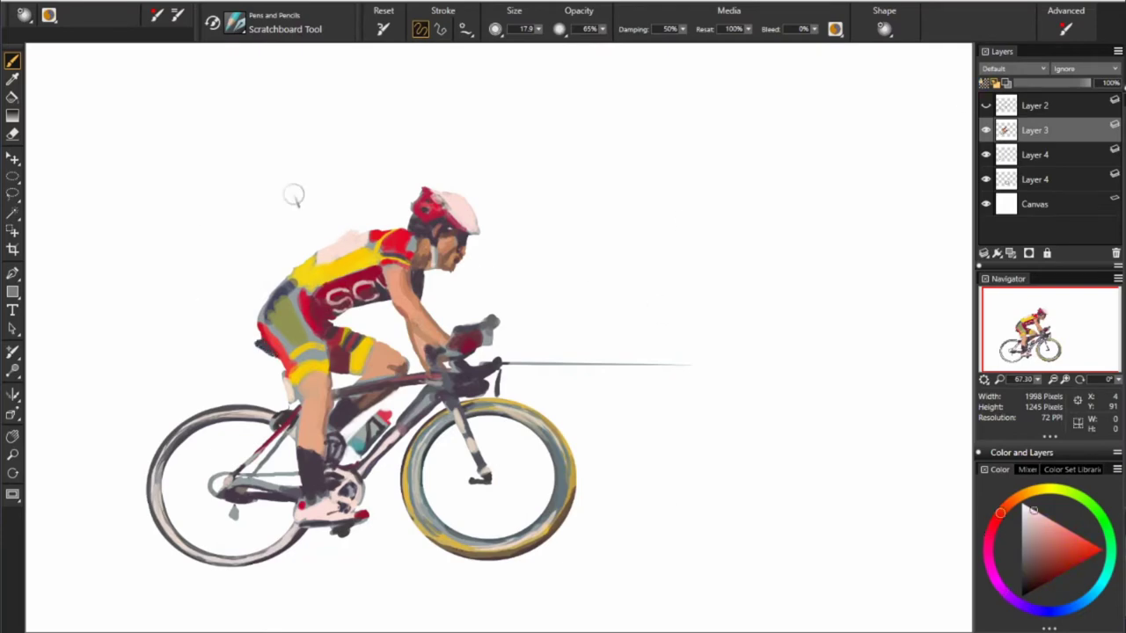
left_click(299, 283, "alt")
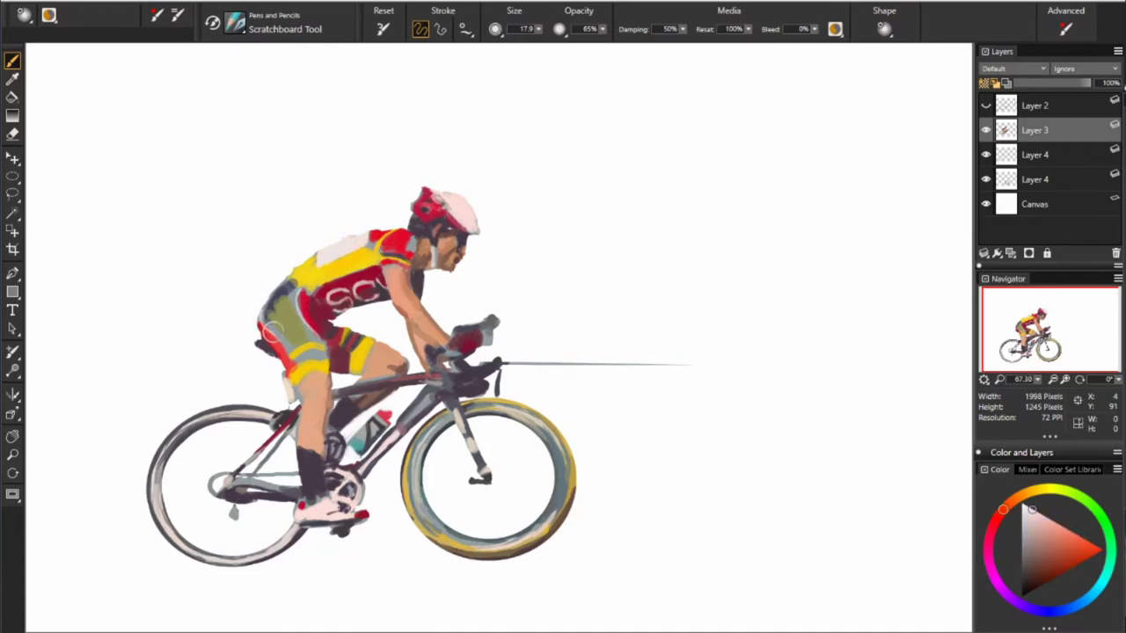
left_click(353, 357, "alt")
left_click(299, 343, "alt")
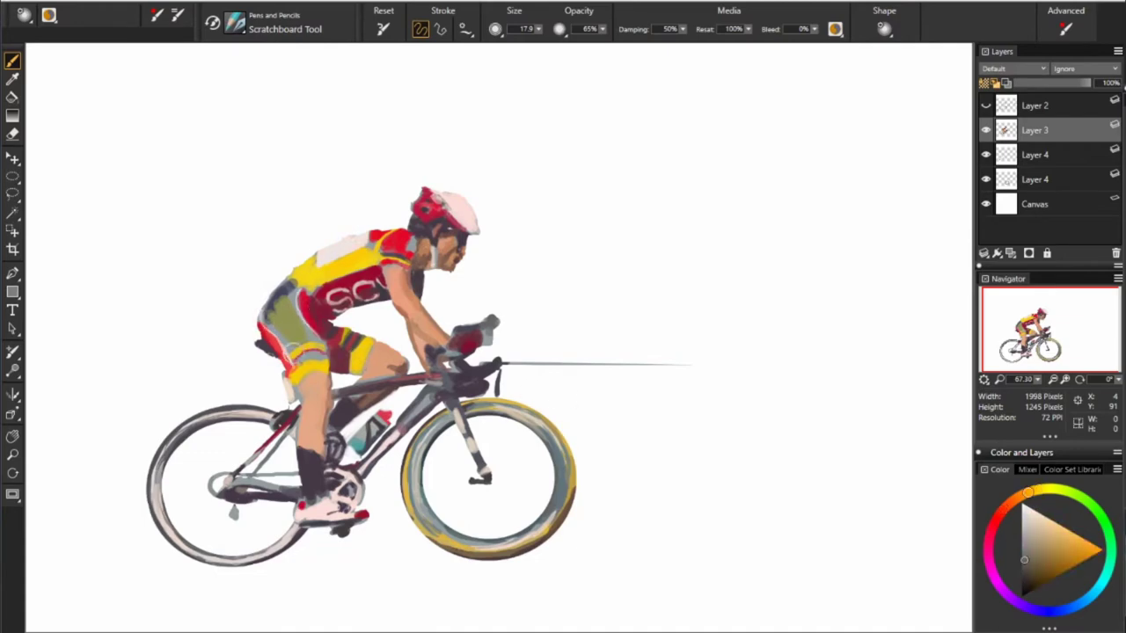
left_click(338, 374, "alt")
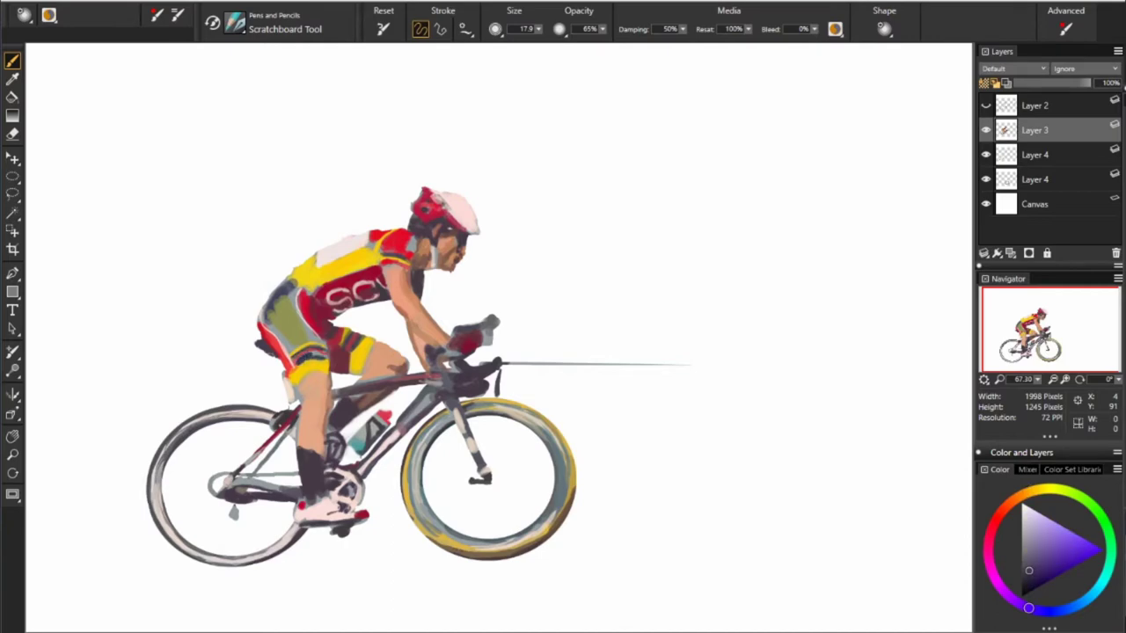
left_click(310, 357, "alt")
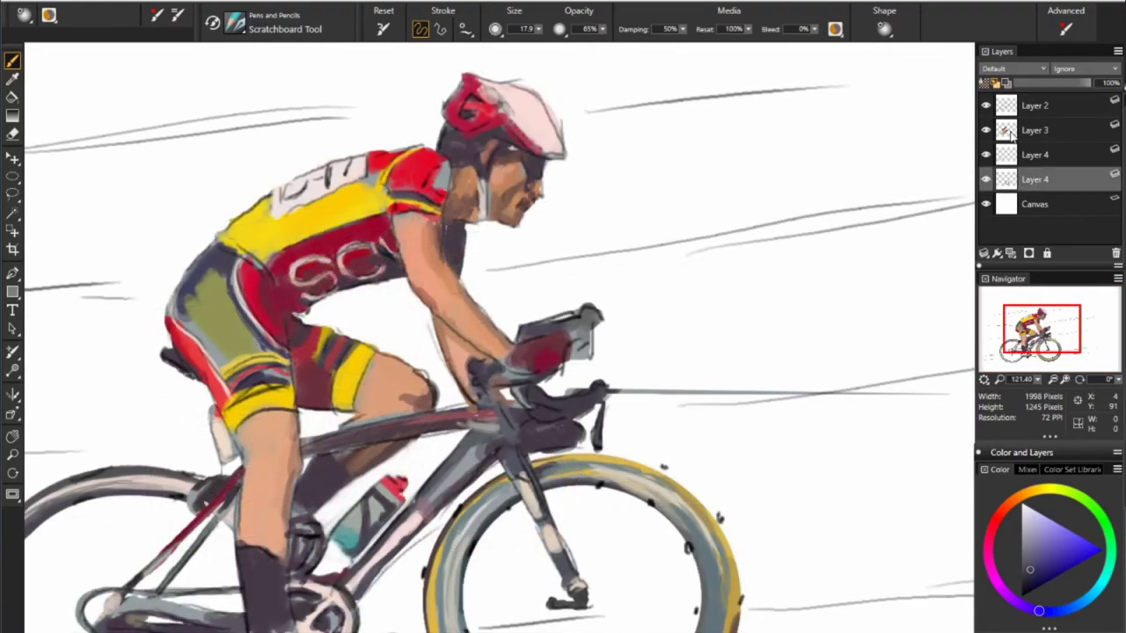
Outline and darken the shorts' left edge with a smaller brush, then sample olive and choose blue
left_click(1010, 132)
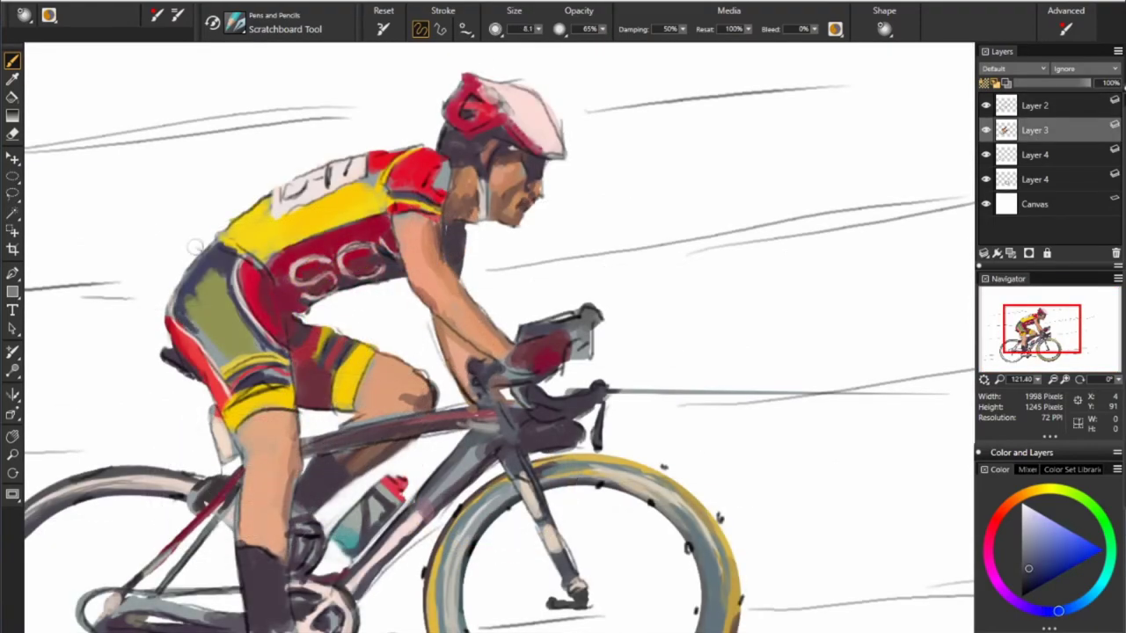
left_click_drag(195, 248, 174, 313)
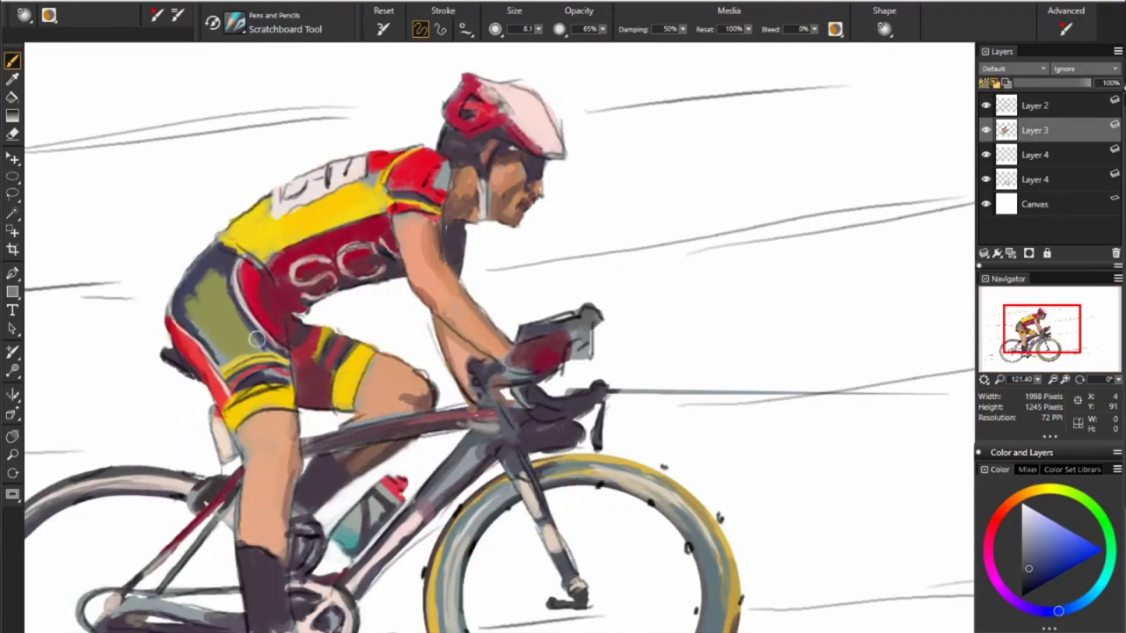
key("bracketleft")
key("bracketleft")
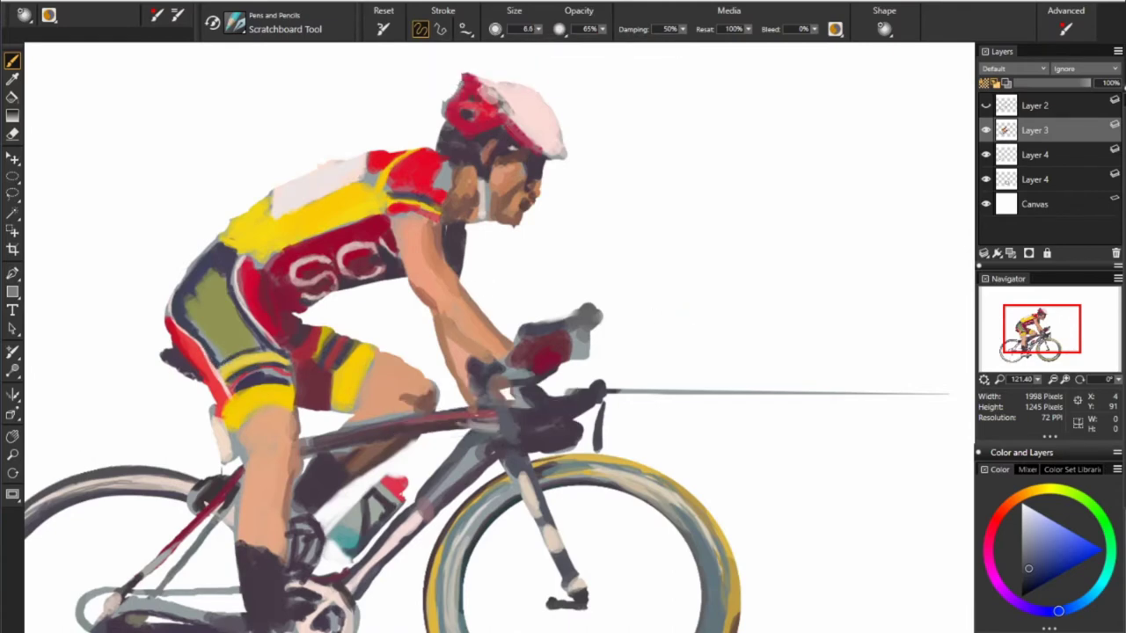
left_click(254, 339, "alt")
left_click_drag(253, 338, 232, 269)
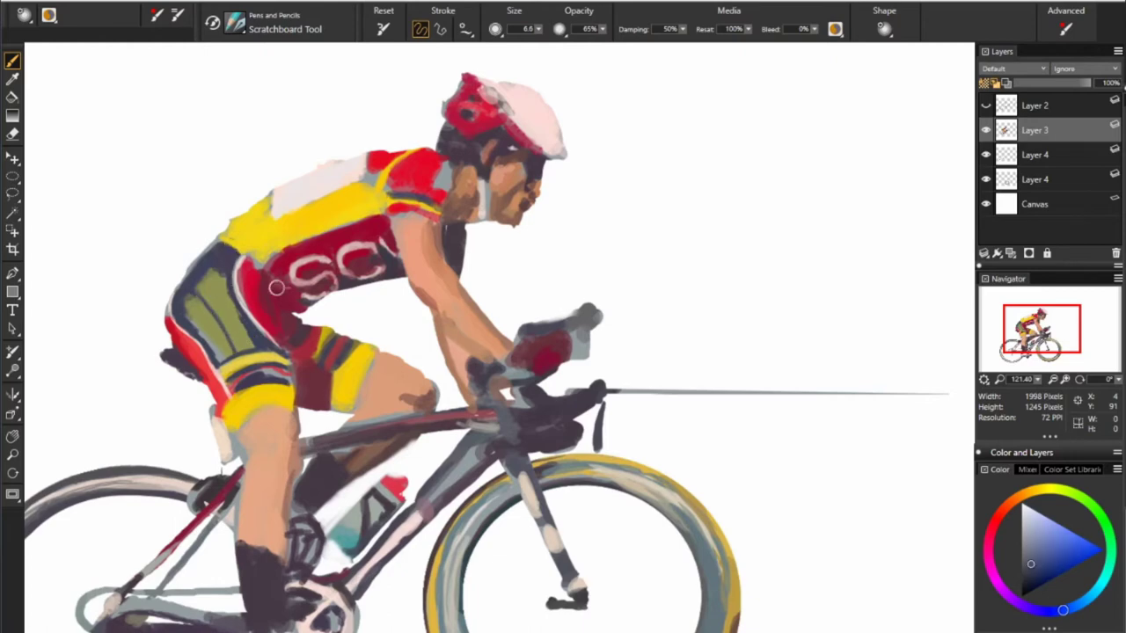
left_click(211, 321, "alt")
left_click(1070, 608)
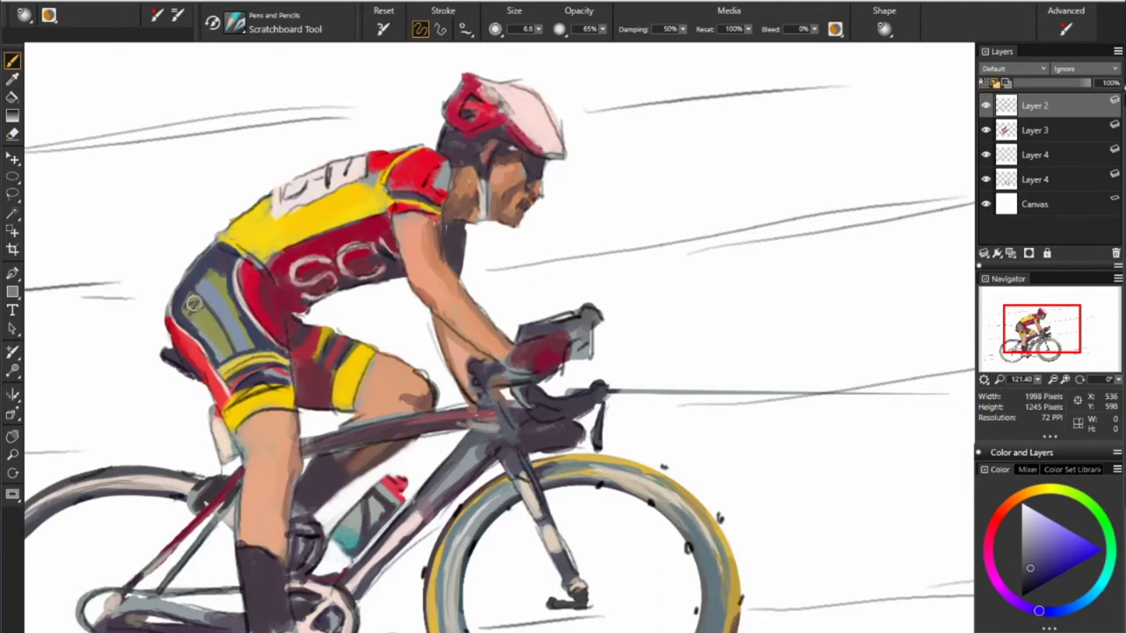
Paint dark and light sponsor lettering strokes on the shorts' side panel, then zoom in
key("n")
key("n")
left_click_drag(225, 347, 224, 362)
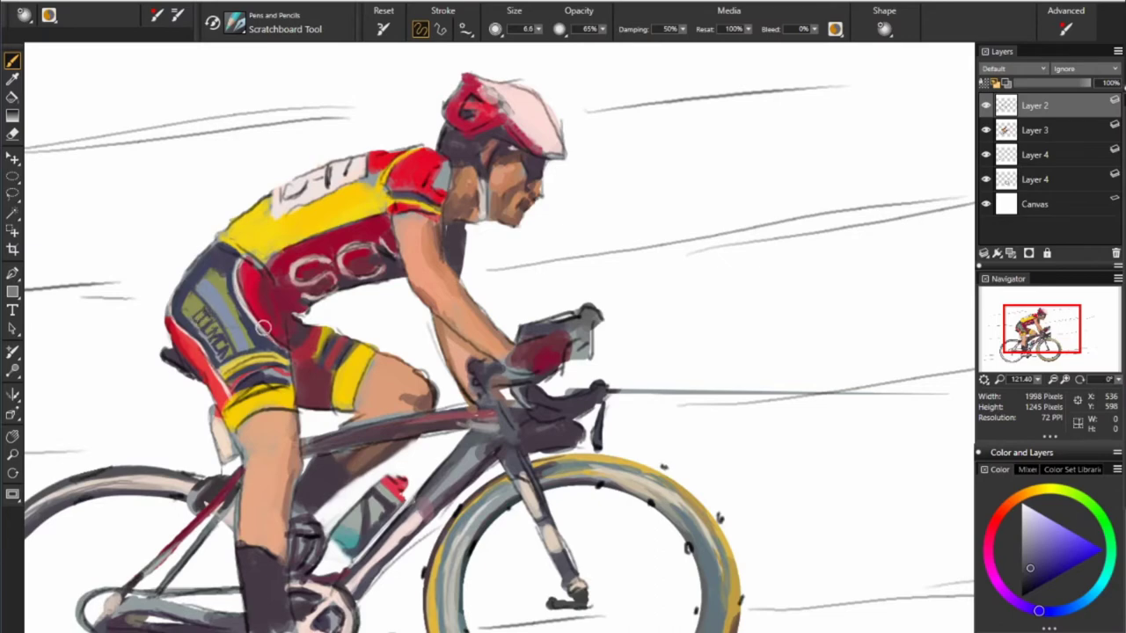
left_click_drag(206, 302, 193, 311)
left_click_drag(226, 315, 245, 329)
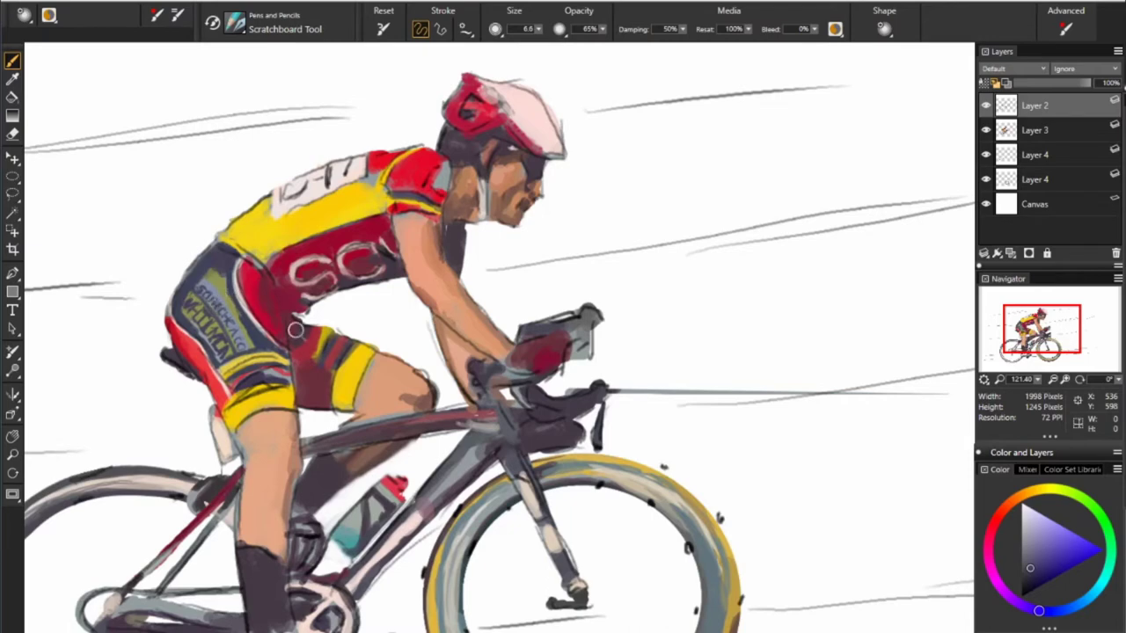
scroll(421, 419, "up", 3)
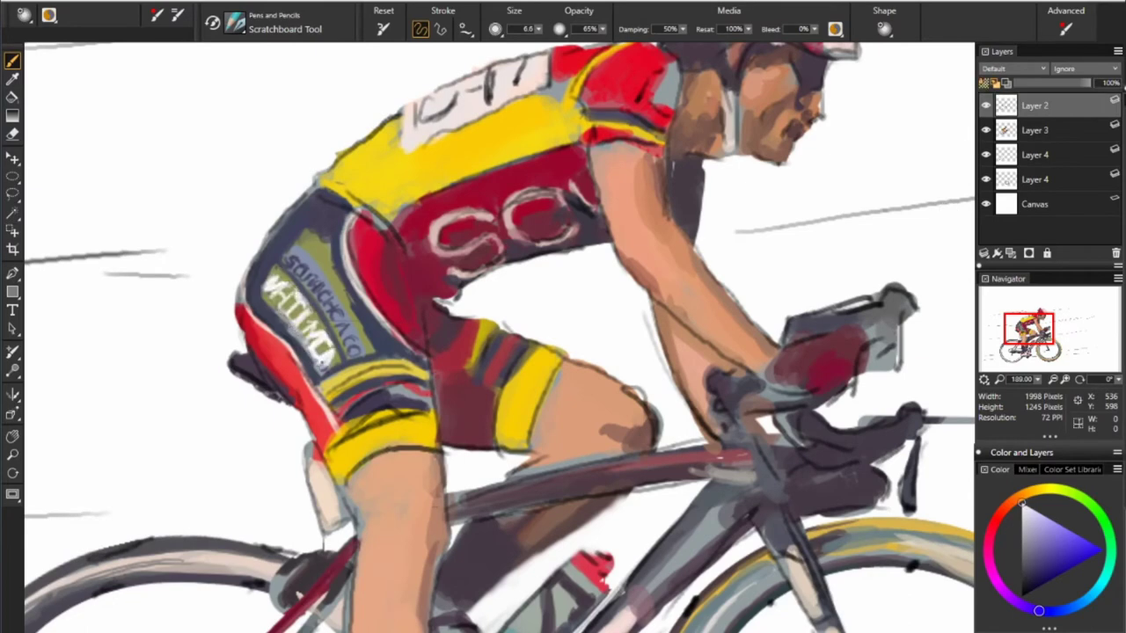
On Layer 3, sharpen the shorts lettering with dark strokes and a 1.7 fine brush
key("Page_Down")
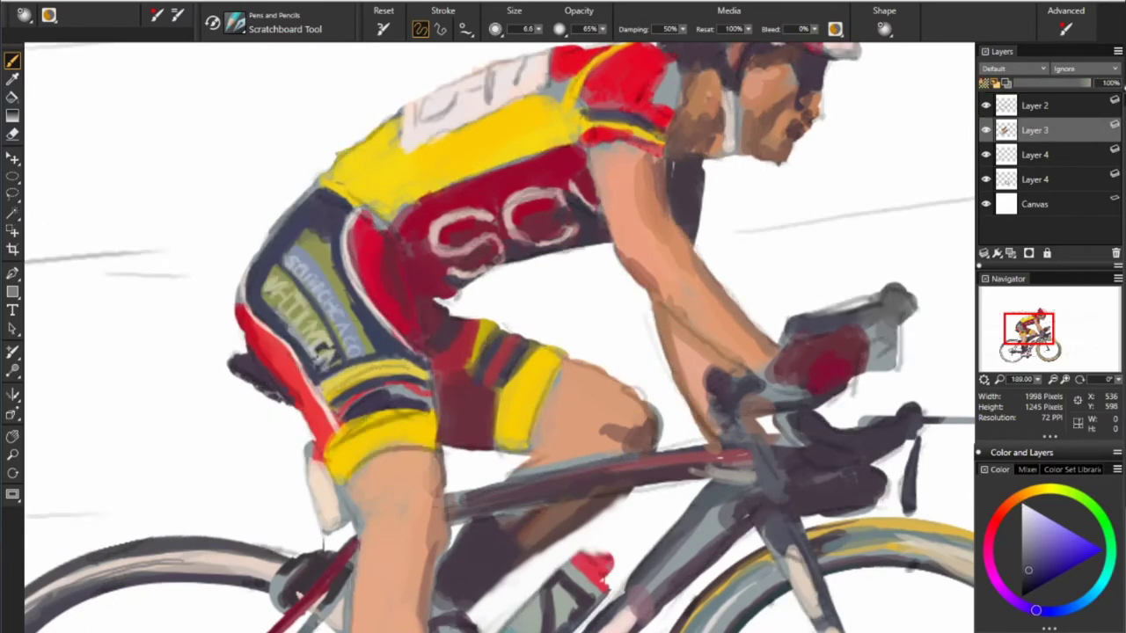
mouse_move(304, 343)
left_mouse_down()
mouse_move(330, 360)
mouse_move(317, 338)
mouse_move(299, 352)
left_mouse_up()
mouse_move(308, 299)
left_mouse_down()
mouse_move(299, 352)
mouse_move(295, 318)
mouse_move(268, 290)
mouse_move(290, 281)
mouse_move(365, 350)
left_mouse_up()
key("bracketleft")
key("bracketleft")
key("bracketleft")
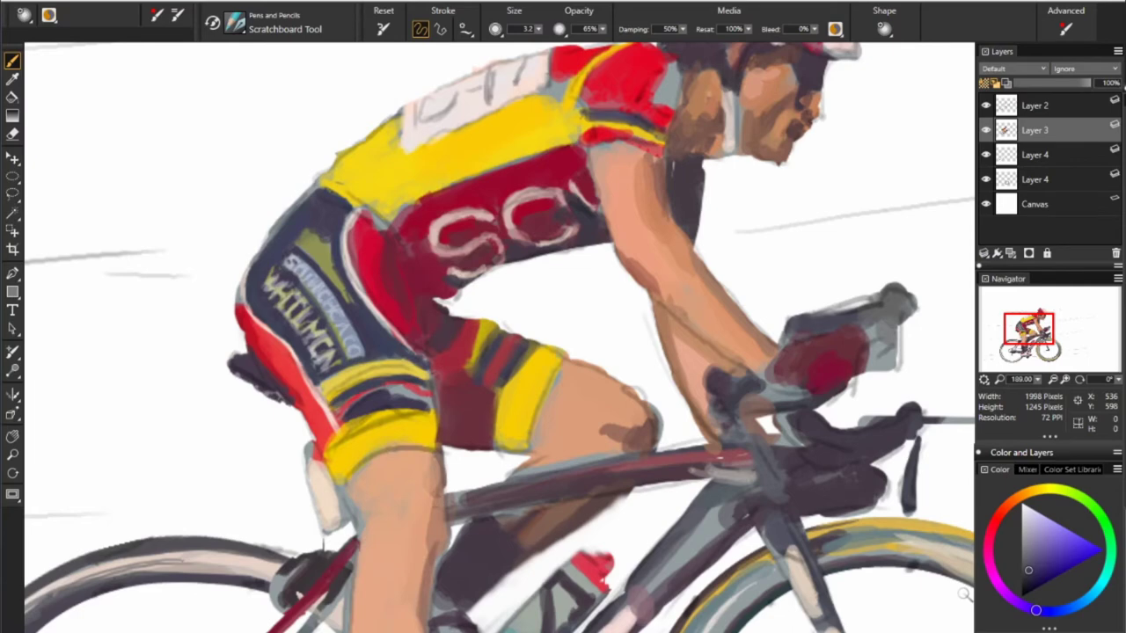
mouse_move(350, 330)
left_mouse_down()
mouse_move(359, 348)
mouse_move(356, 340)
left_mouse_up()
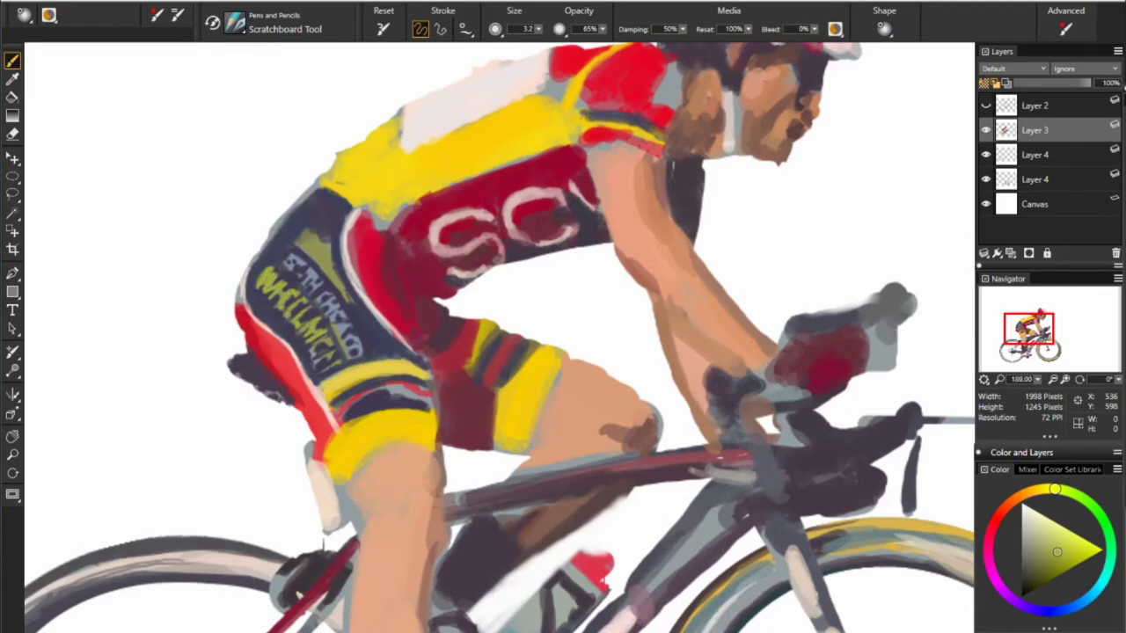
Cover the first lettering with grey-blue from the shorts, then sample the yellow-green lettering colour
left_click(495, 264, "alt")
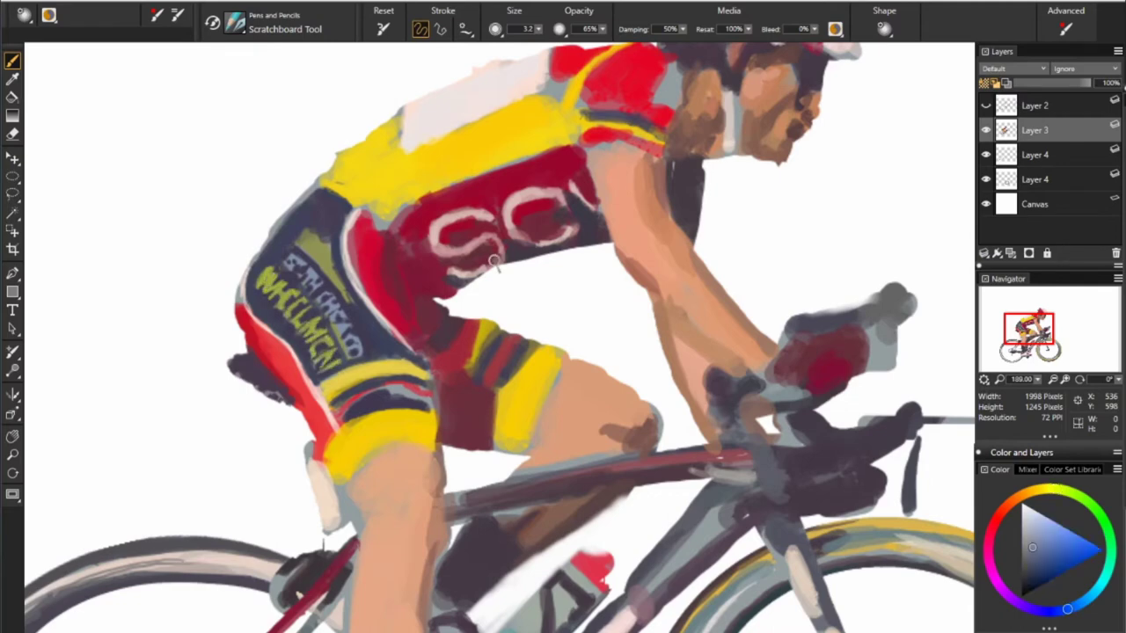
left_click_drag(289, 266, 310, 270)
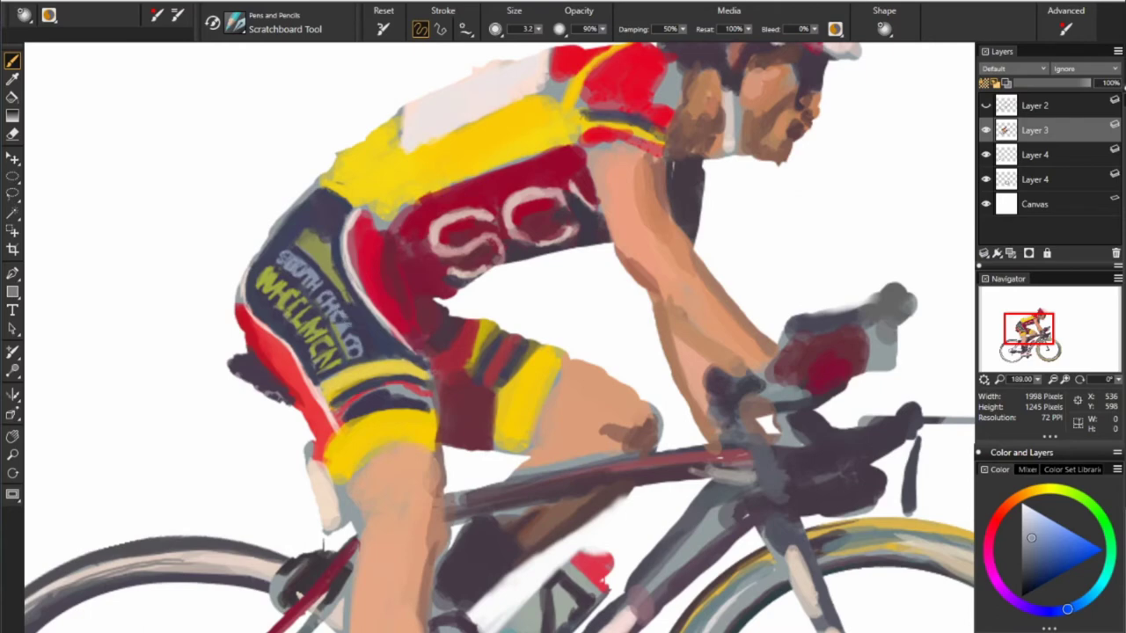
left_click(490, 408, "alt")
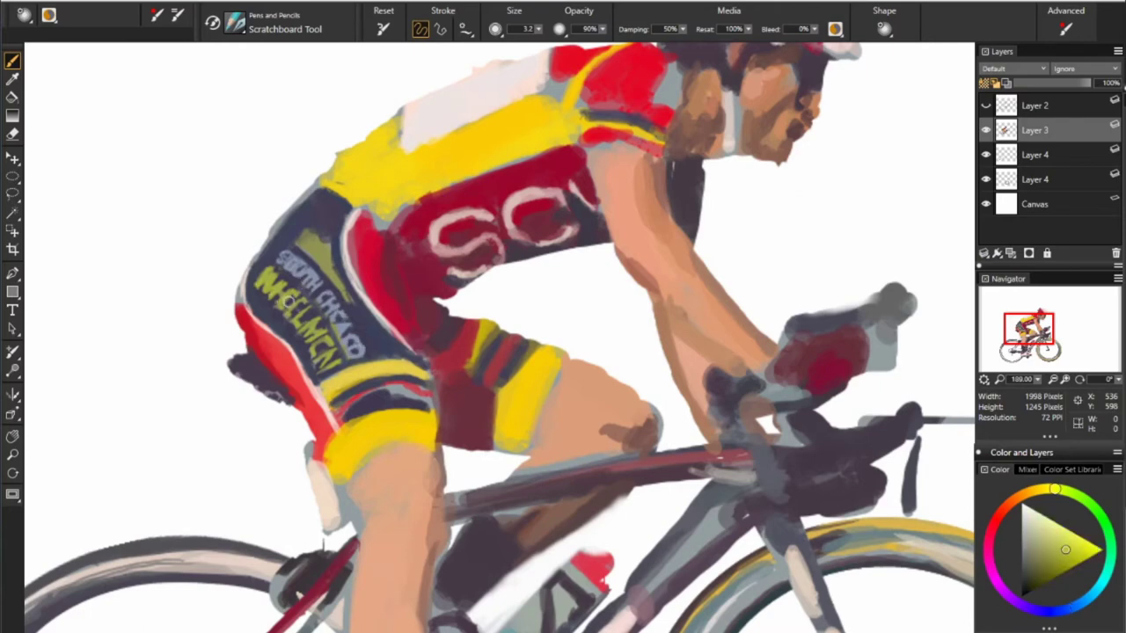
Pick light pinkish-red tints and sample the dark navy of the shorts
left_click(999, 515)
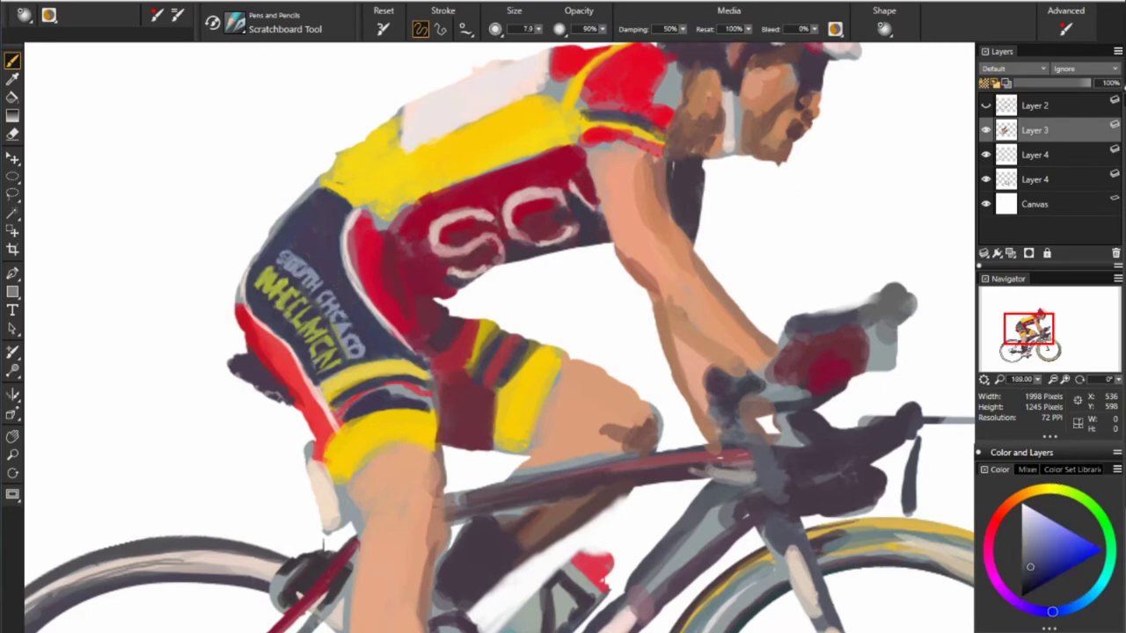
left_click(1033, 515)
left_click(1030, 530)
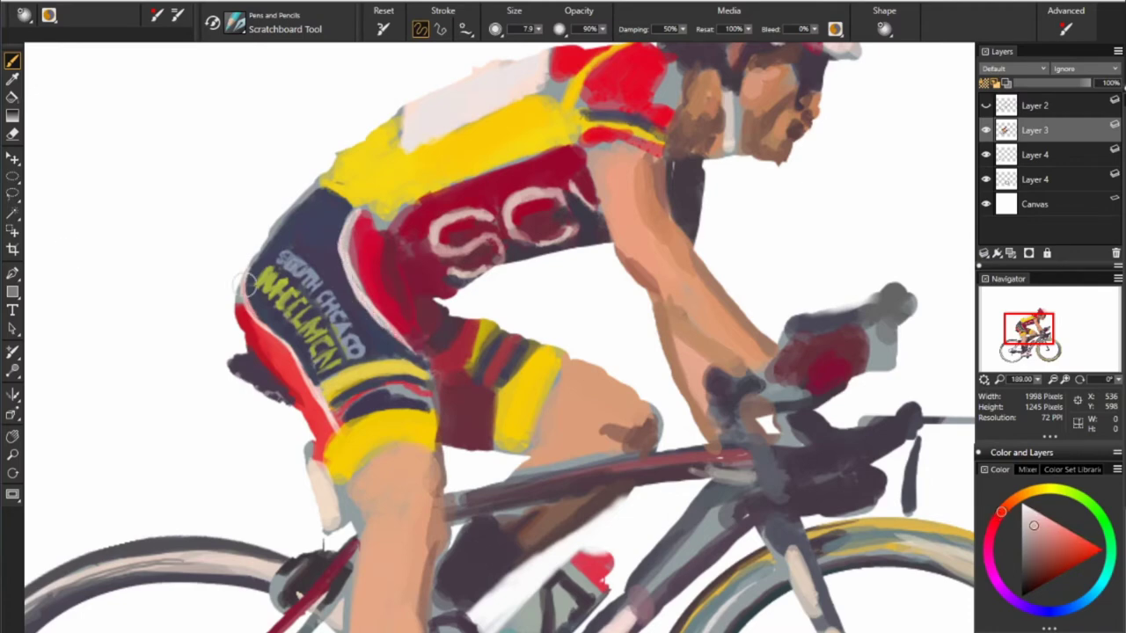
left_click_drag(299, 369, 380, 339)
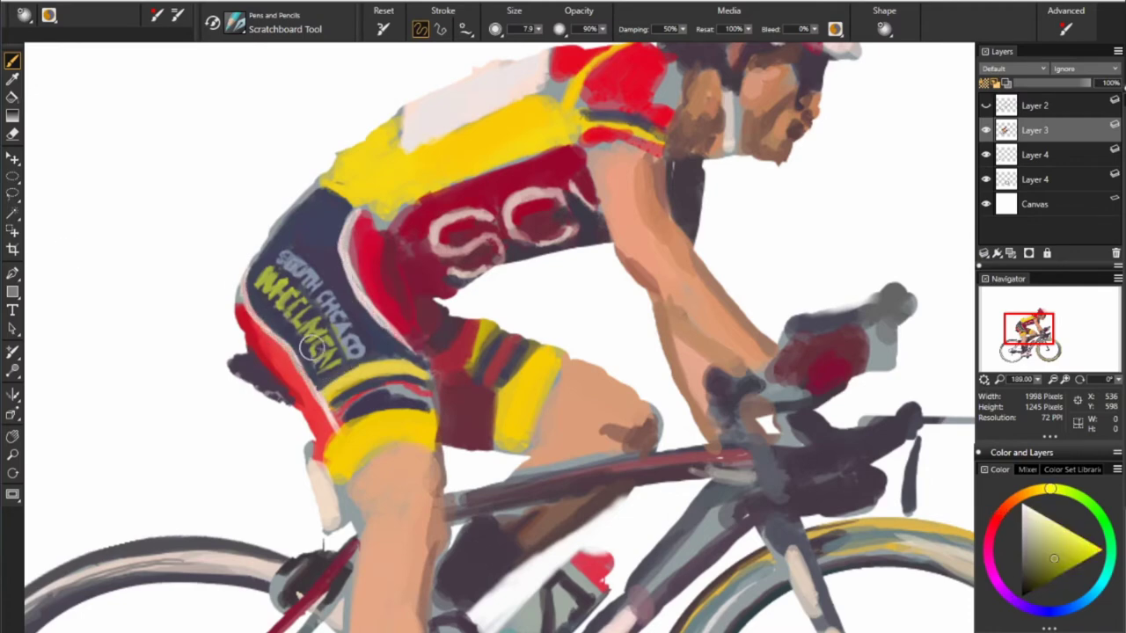
left_click(415, 279)
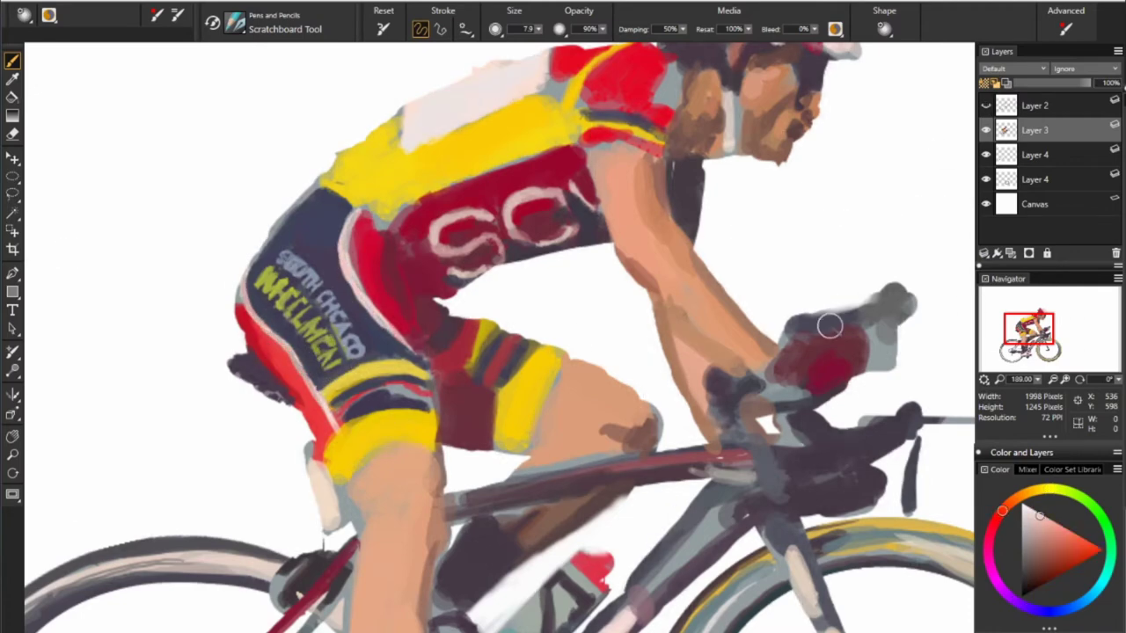
left_click(397, 337)
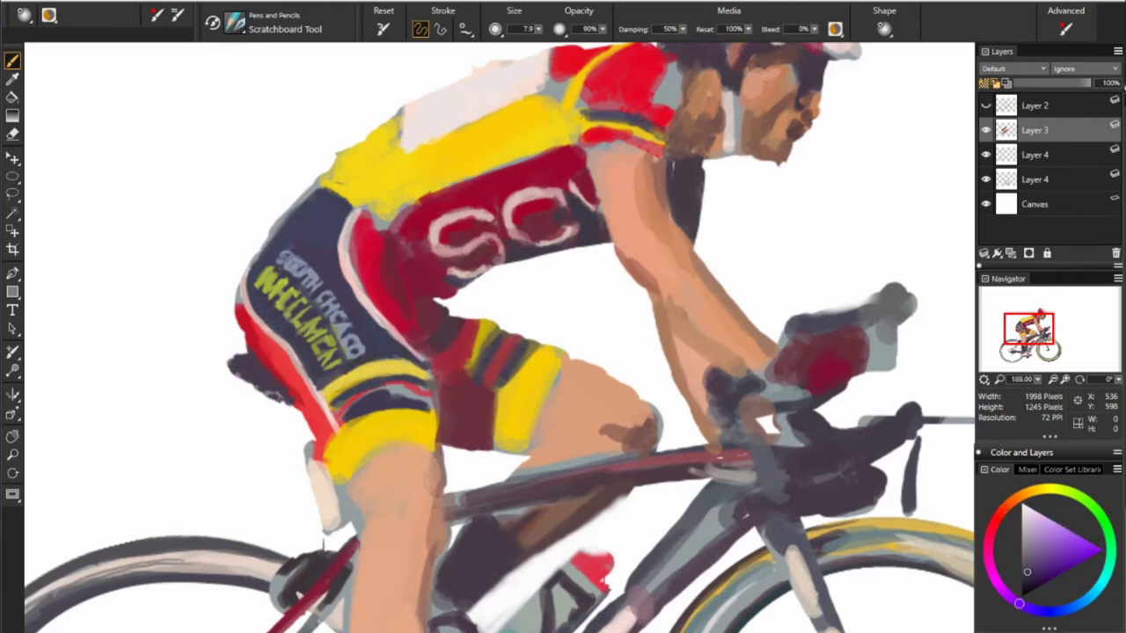
left_click(400, 357)
With a smaller brush, repaint CHICAGO darker and redefine the gaps between the WHEELMEN letters
key("bracketleft")
key("bracketleft")
key("bracketleft")
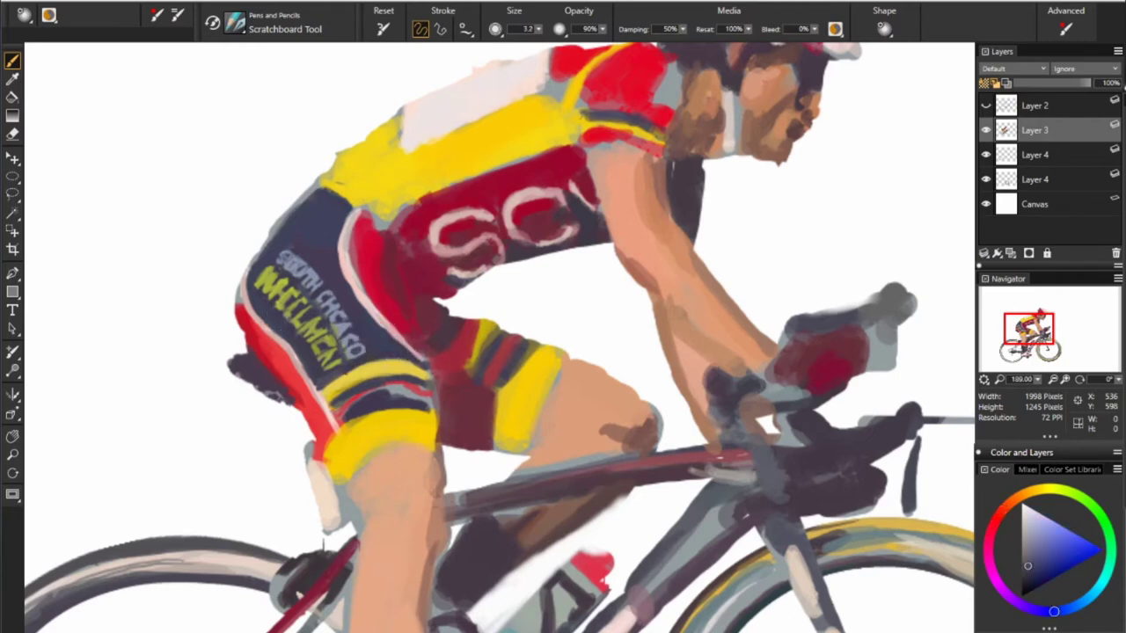
left_click_drag(347, 305, 332, 300)
left_click(330, 287, "alt")
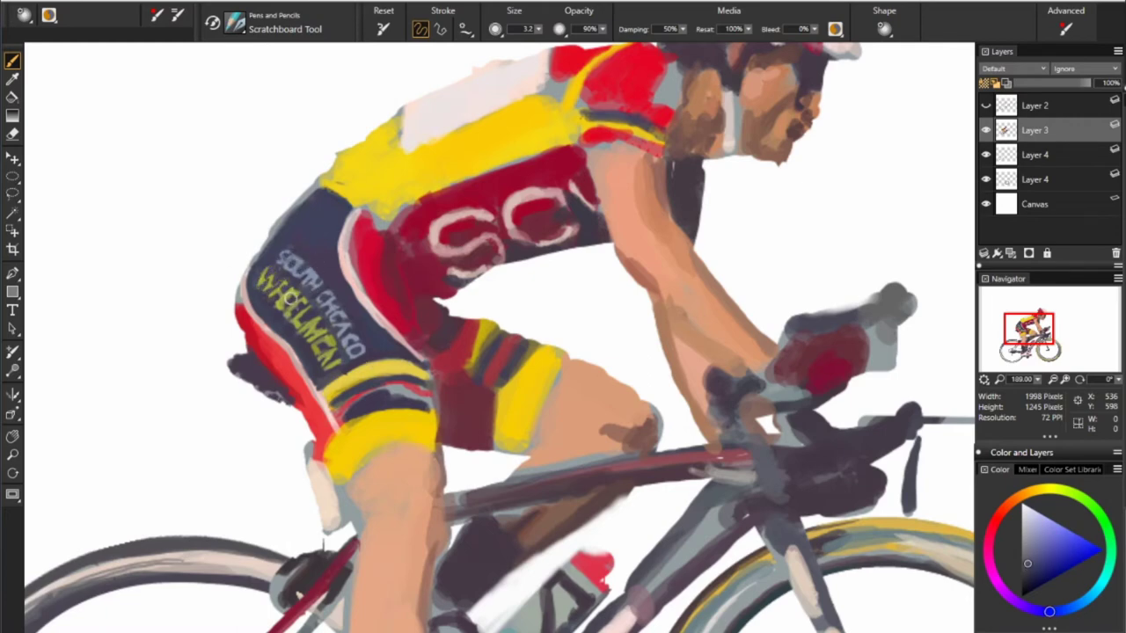
left_click_drag(291, 299, 306, 332)
left_click(318, 315, "alt")
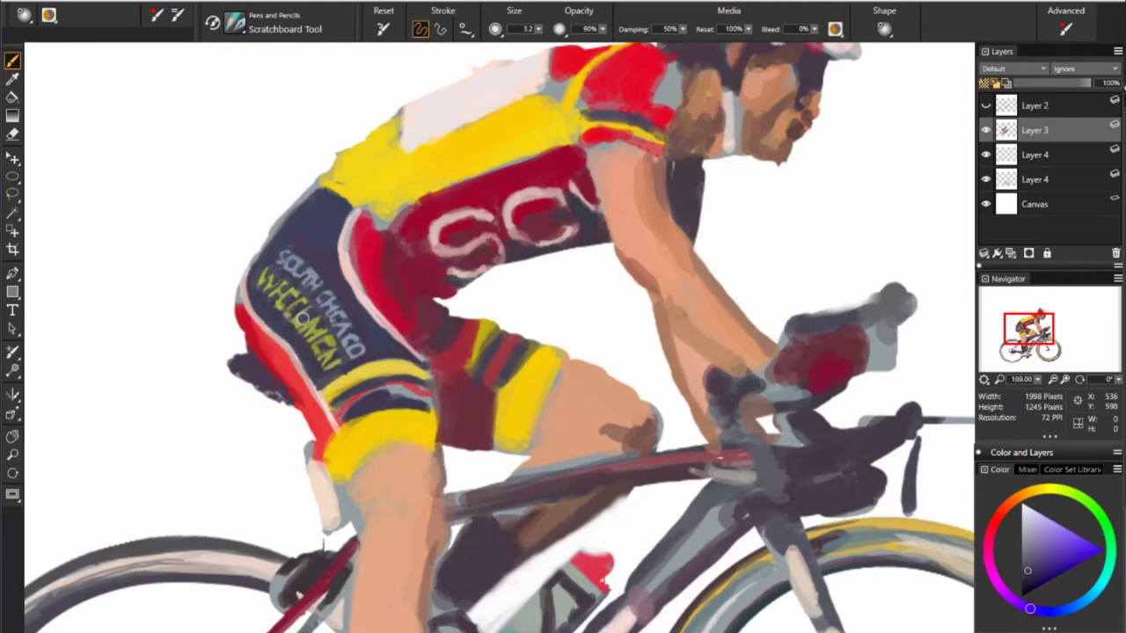
mouse_move(300, 315)
left_mouse_down()
mouse_move(306, 336)
mouse_move(331, 338)
left_mouse_up()
Sample yellow-green lettering, several dark navy shades, light skin and dark jersey red
left_click(270, 269, "alt")
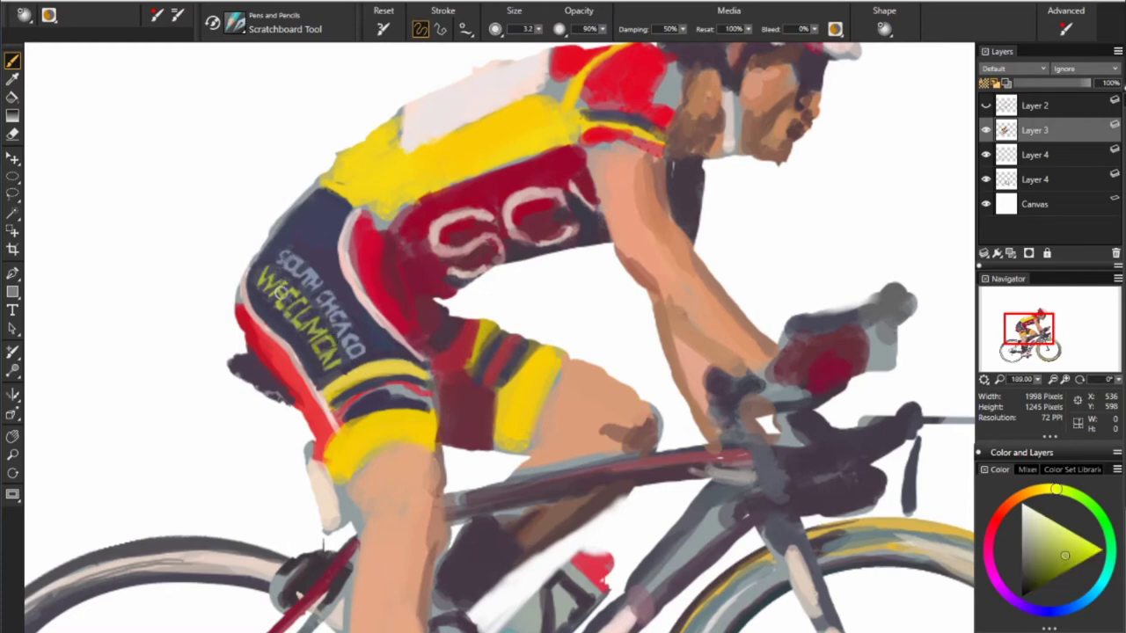
left_click(328, 354, "alt")
left_click(332, 358, "alt")
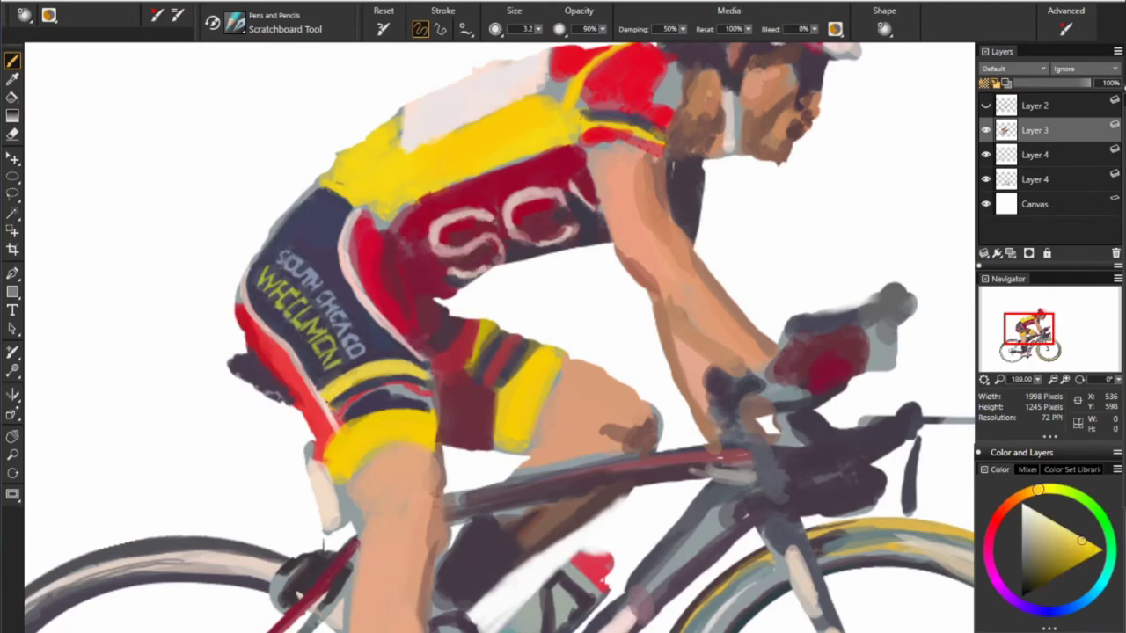
left_click(345, 376, "alt")
left_click(359, 339, "alt")
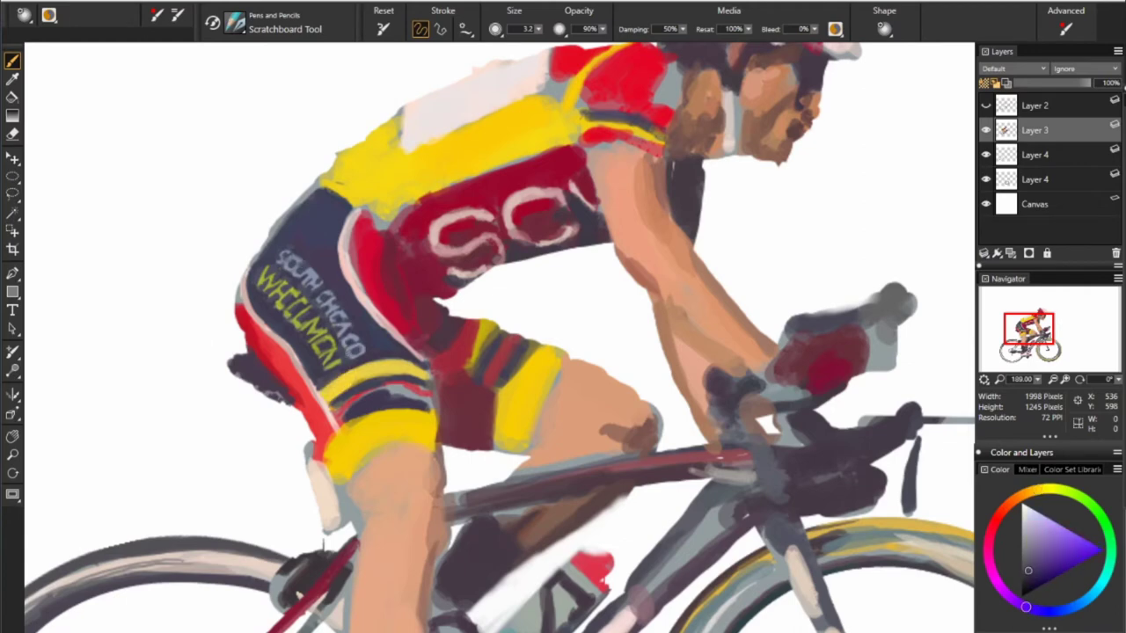
left_click(356, 264, "alt")
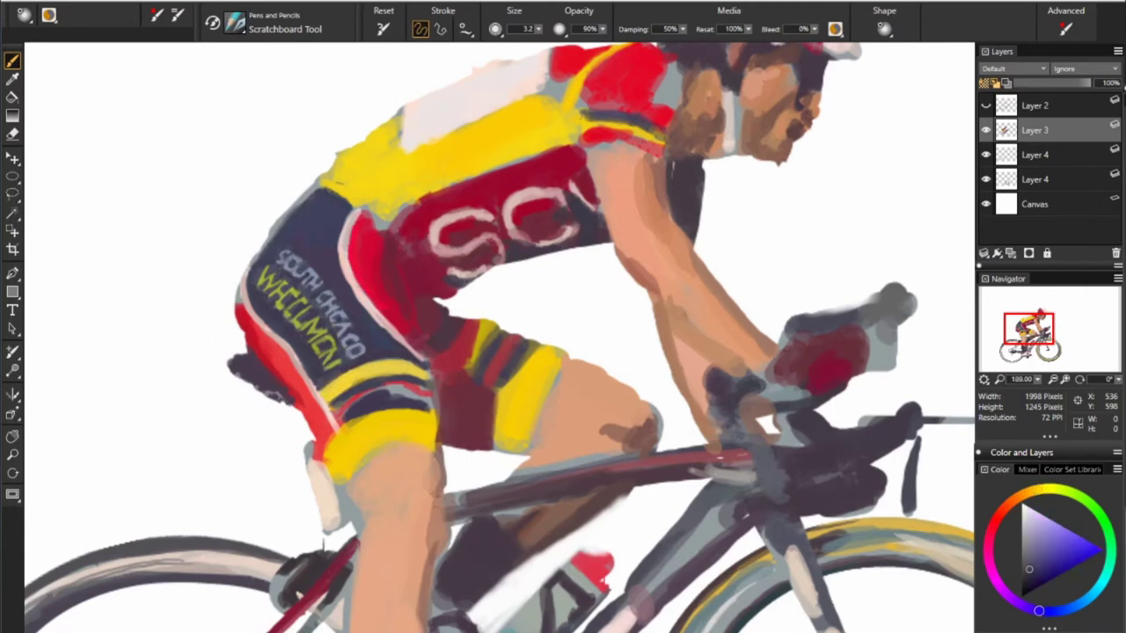
left_click(684, 248, "alt")
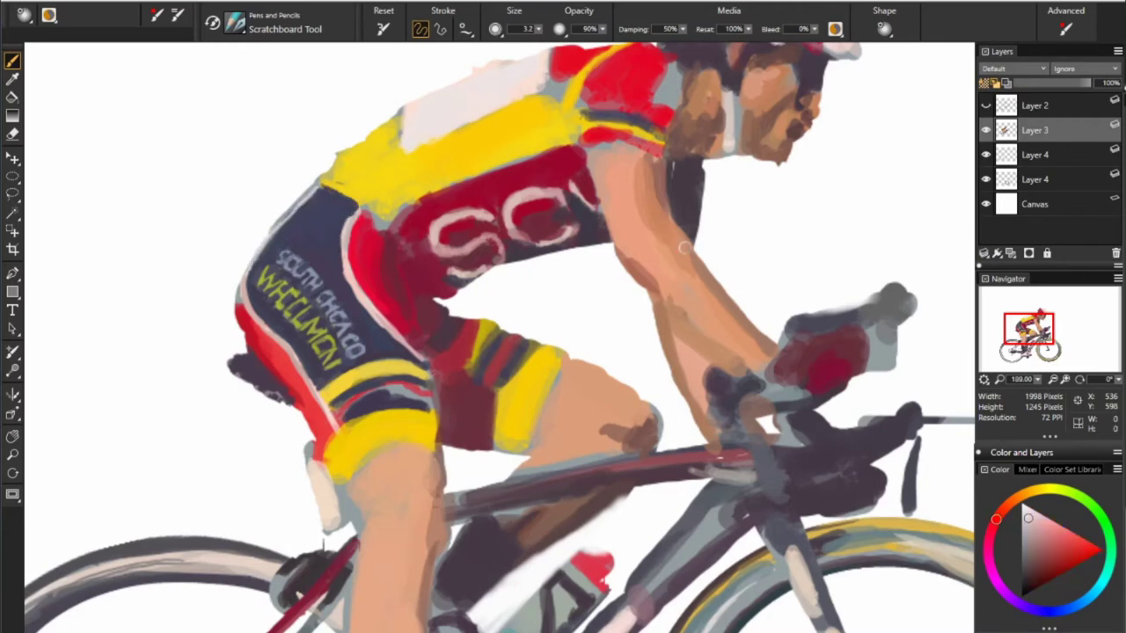
left_click(420, 227, "alt")
Sample the jersey's red and yellow, then add light yellow highlights to the jersey
left_click_drag(992, 528, 1049, 610)
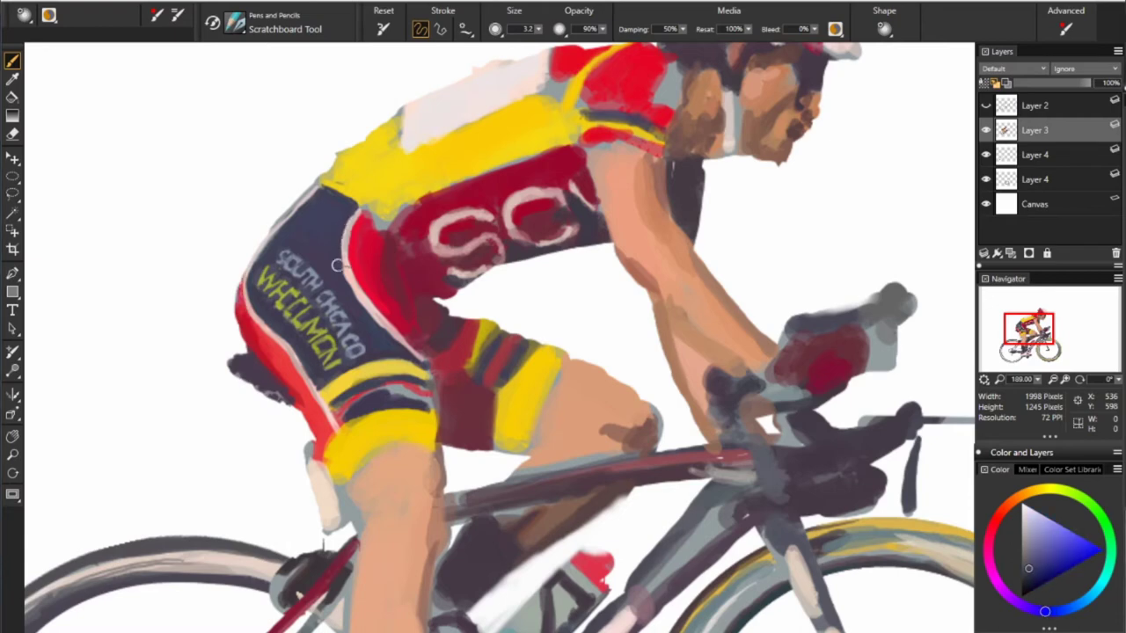
left_click(522, 268, "alt")
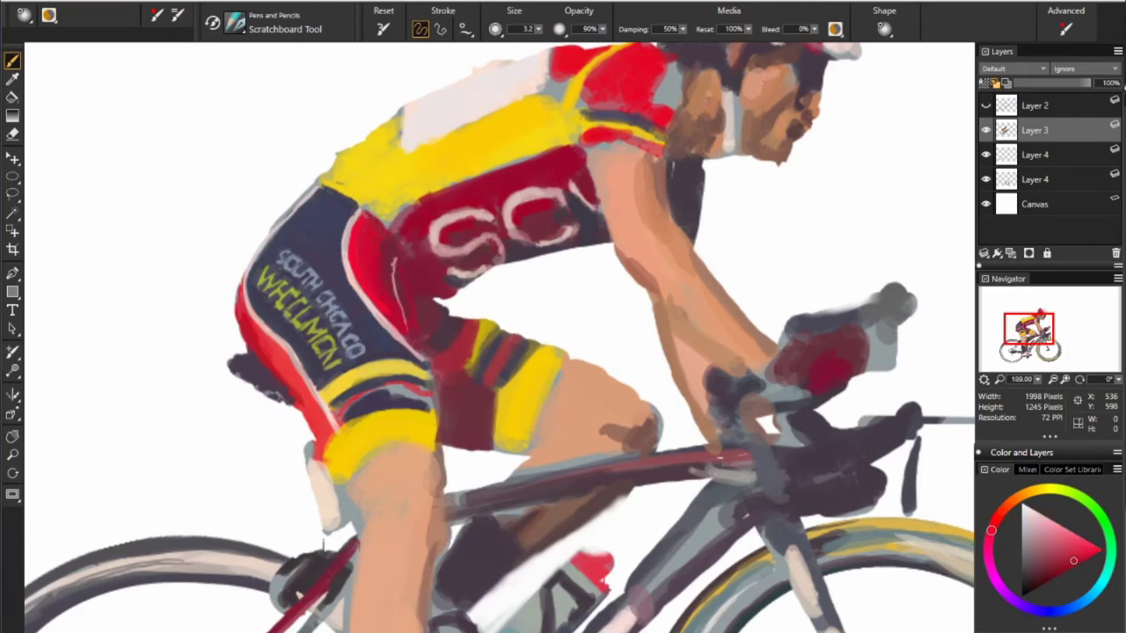
left_click(356, 200, "alt")
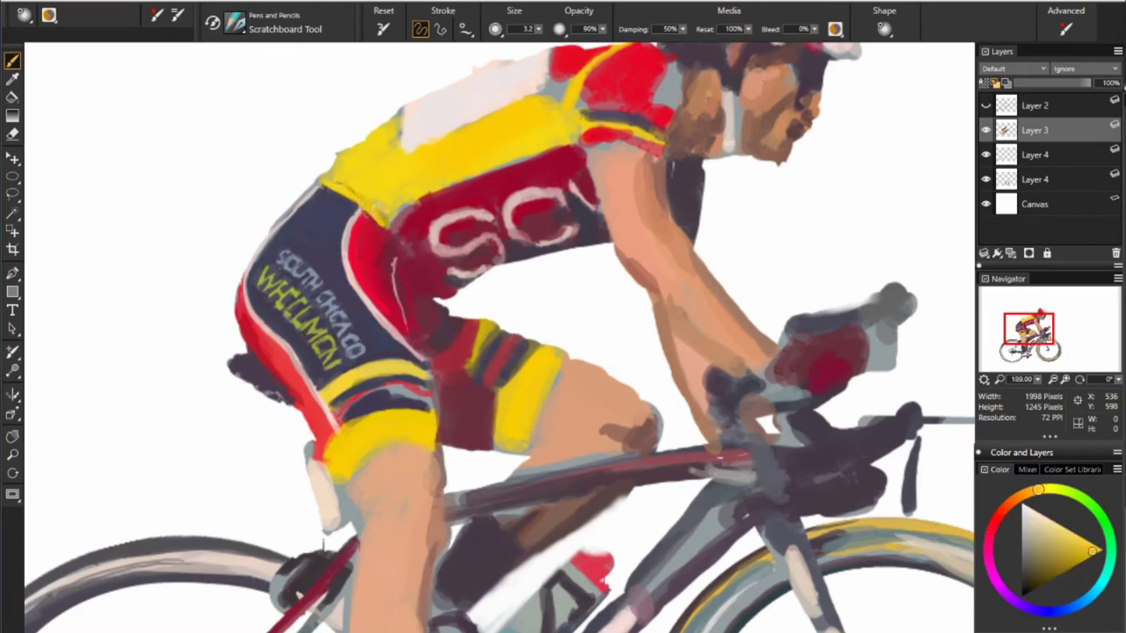
left_click(352, 181, "alt")
left_click_drag(348, 182, 395, 140)
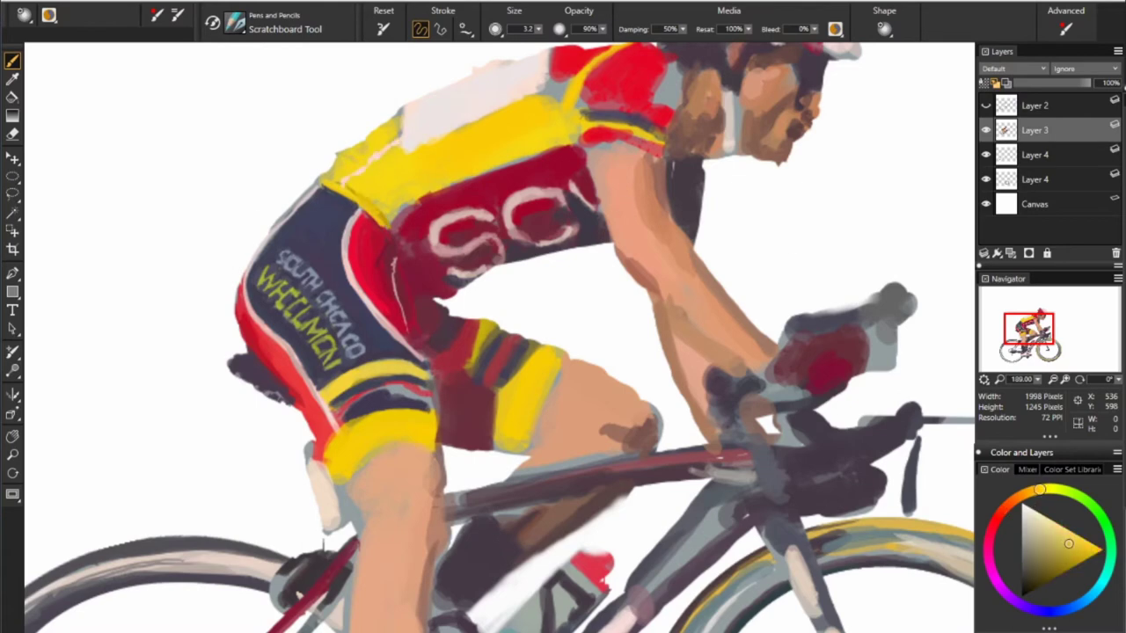
Letter 'GoodSpeed' in dark orange-brown on the yellow jersey, using the sketch layer as a guide
left_click(986, 106)
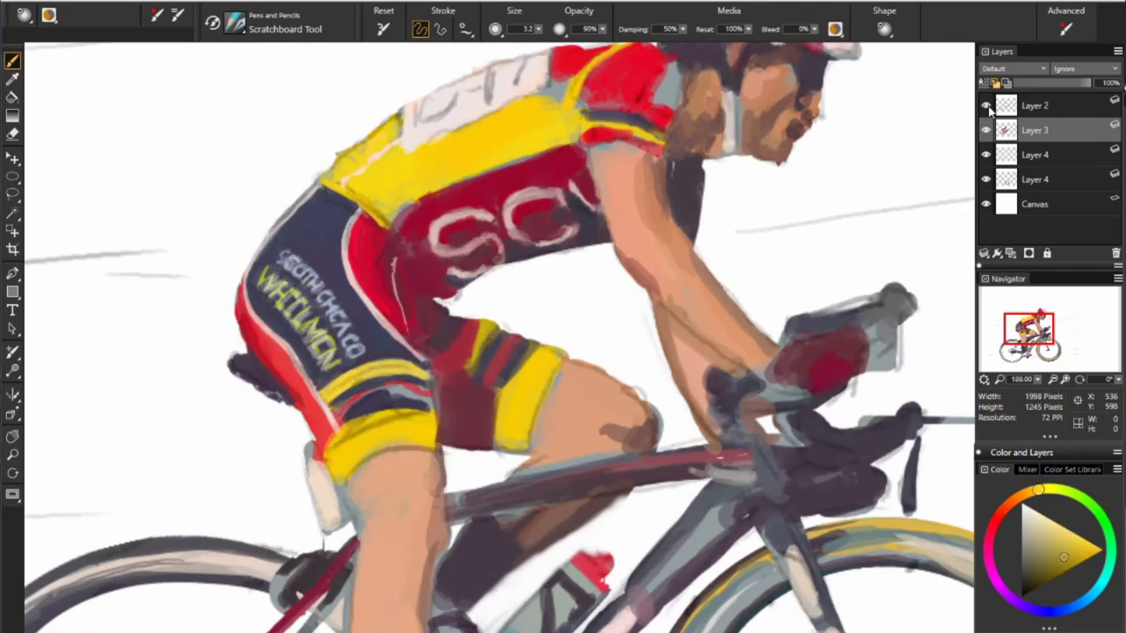
left_click(400, 141, "alt")
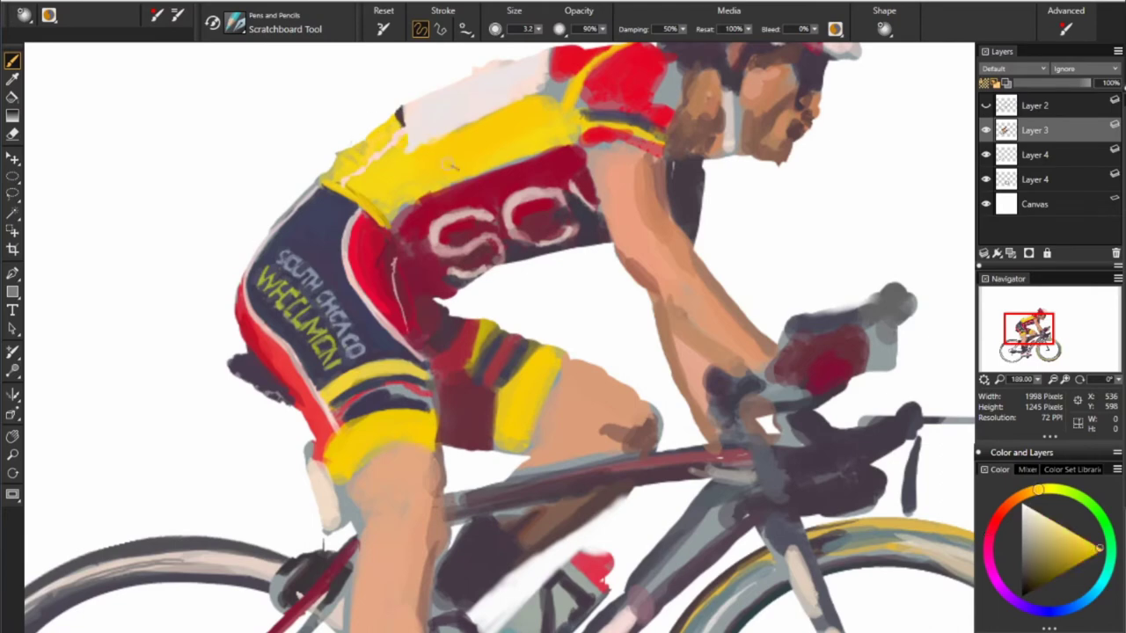
left_click(1041, 580)
mouse_move(392, 176)
left_mouse_down()
mouse_move(389, 188)
mouse_move(449, 155)
left_mouse_up()
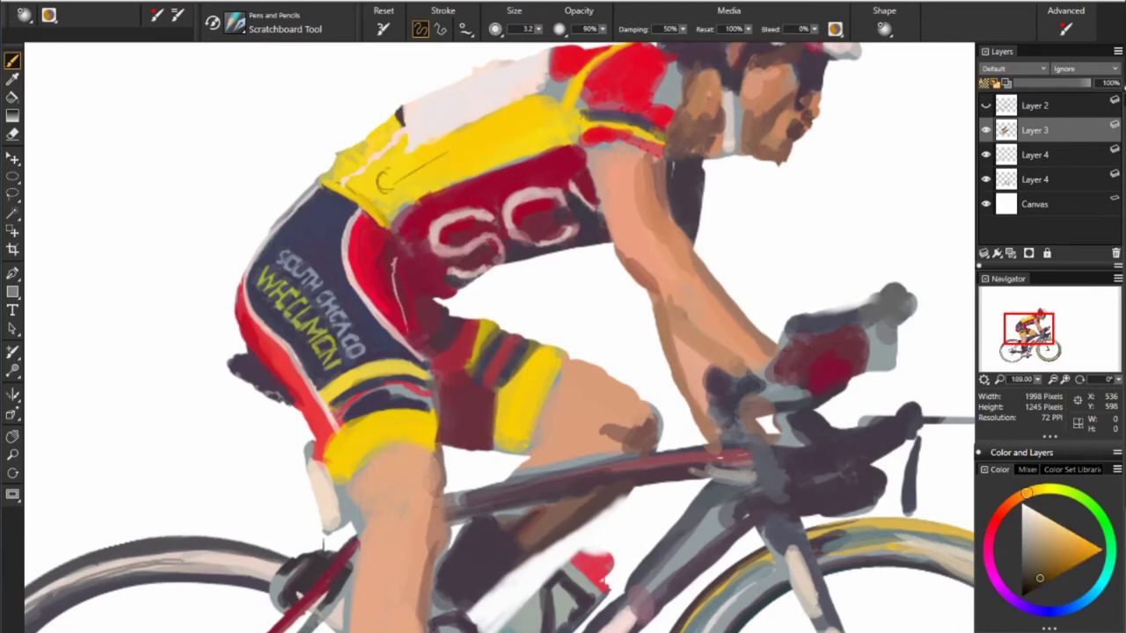
left_click(986, 106)
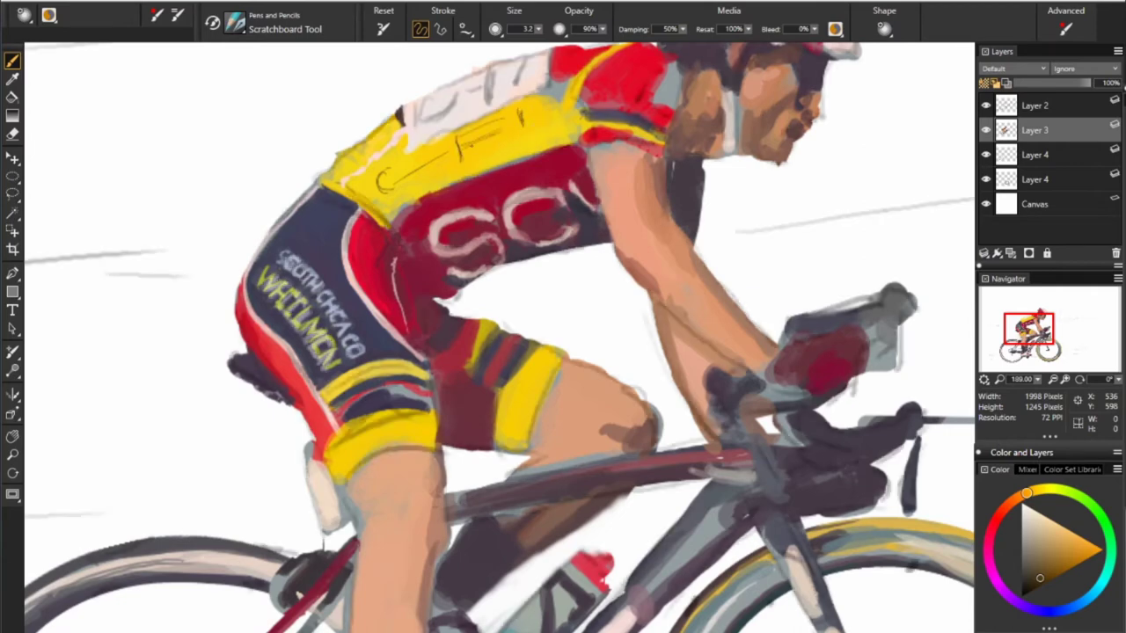
mouse_move(459, 128)
left_mouse_down()
mouse_move(466, 162)
mouse_move(522, 107)
mouse_move(471, 159)
mouse_move(439, 162)
mouse_move(428, 150)
mouse_move(425, 160)
left_mouse_up()
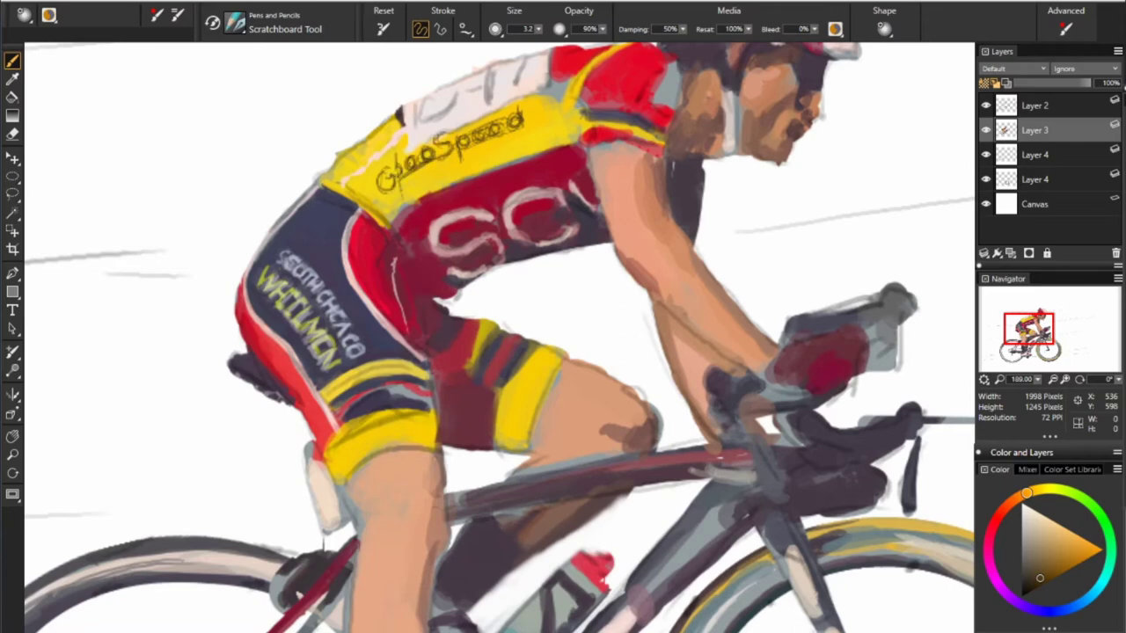
left_click(851, 433, "alt")
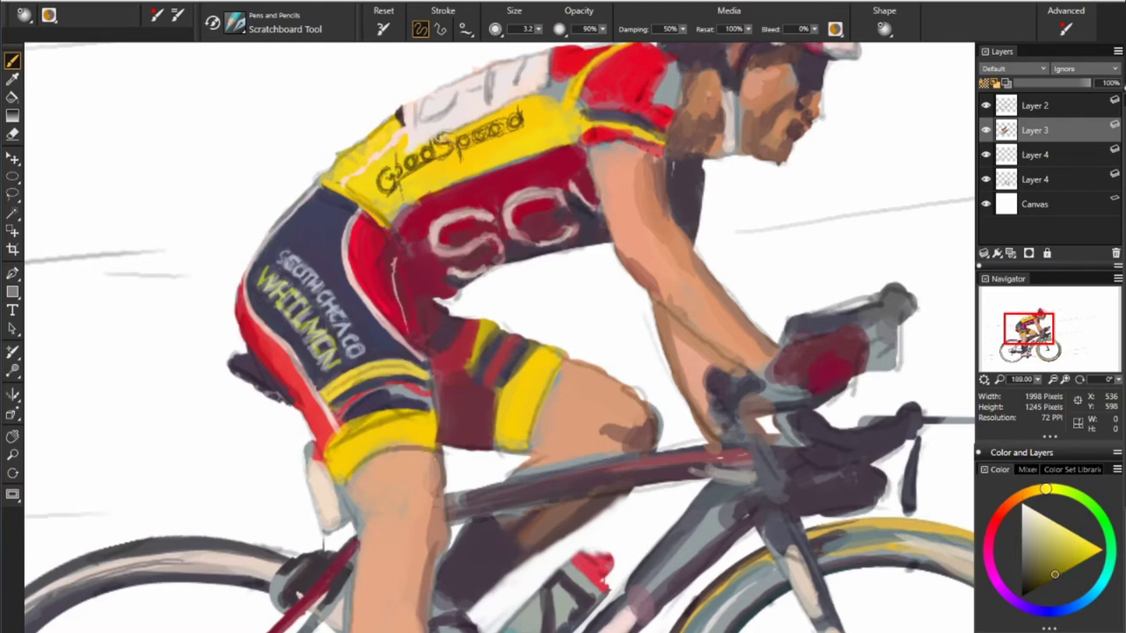
left_click_drag(447, 155, 523, 116)
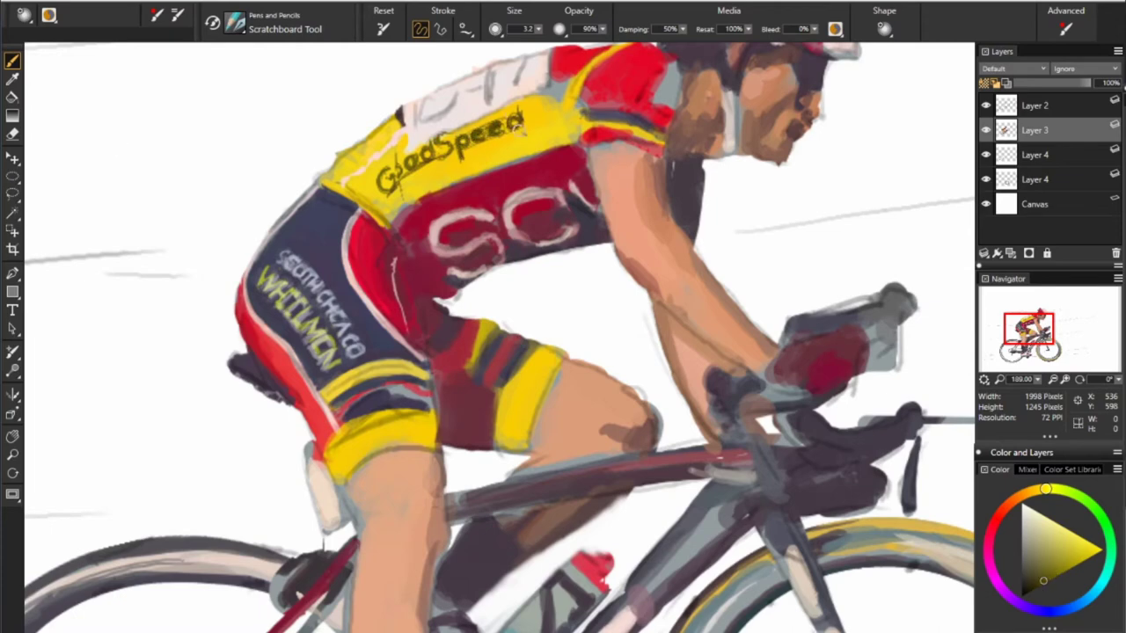
left_click(1096, 551)
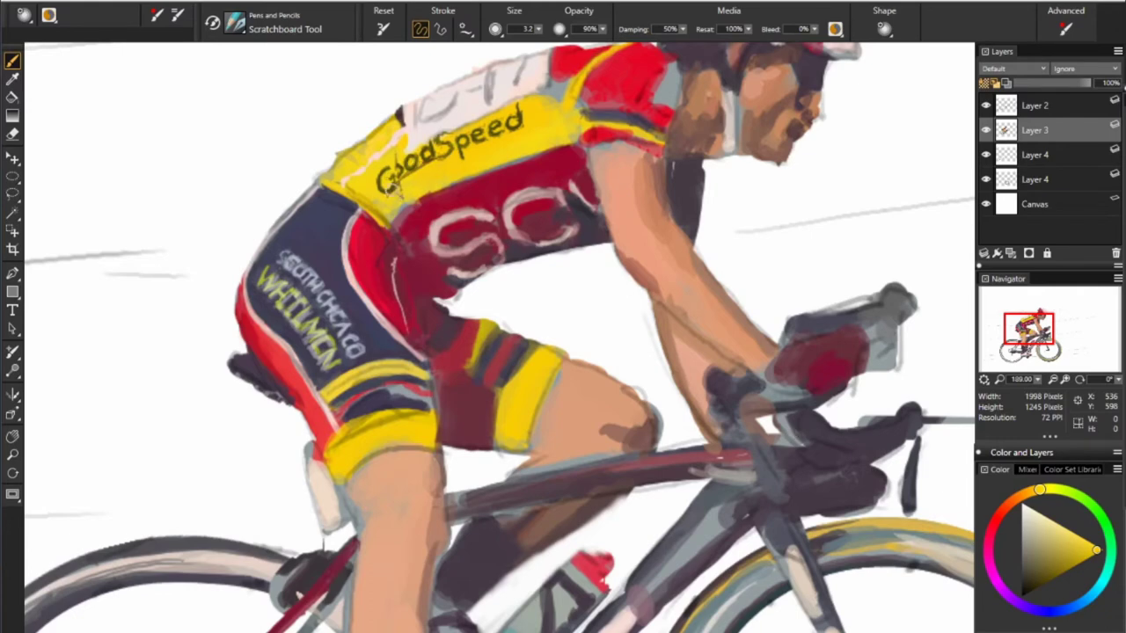
Hide the sketch lines, sample a dark yellow-brown and letter 'cycles' beneath GoodSpeed
left_click(491, 203, "alt")
left_click(986, 105)
left_click(407, 195, "alt")
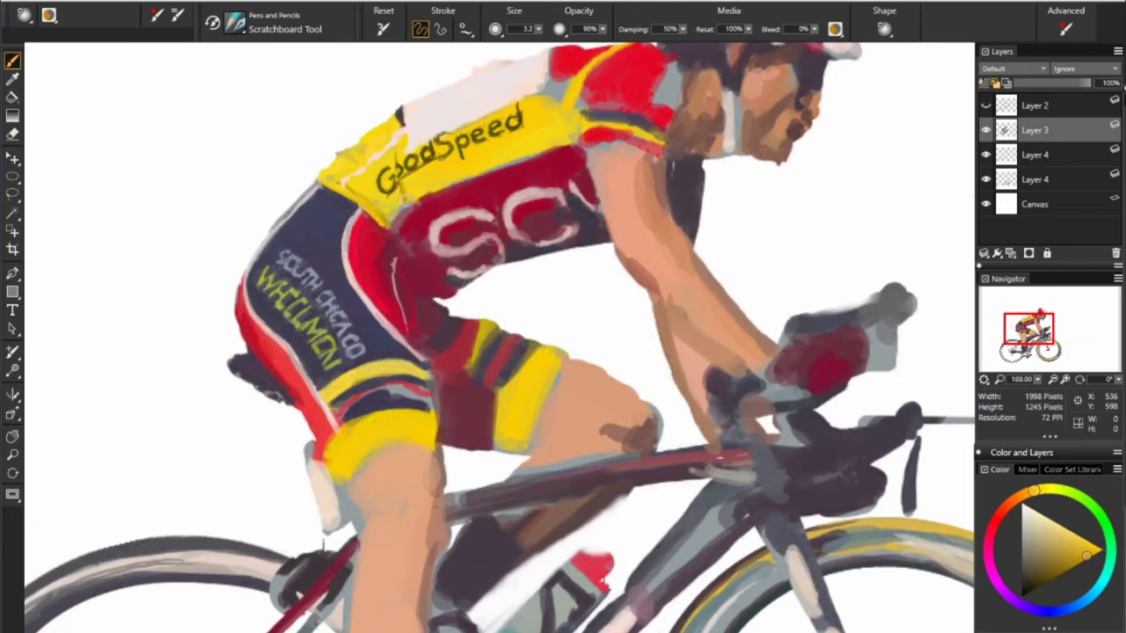
left_click(441, 139, "alt")
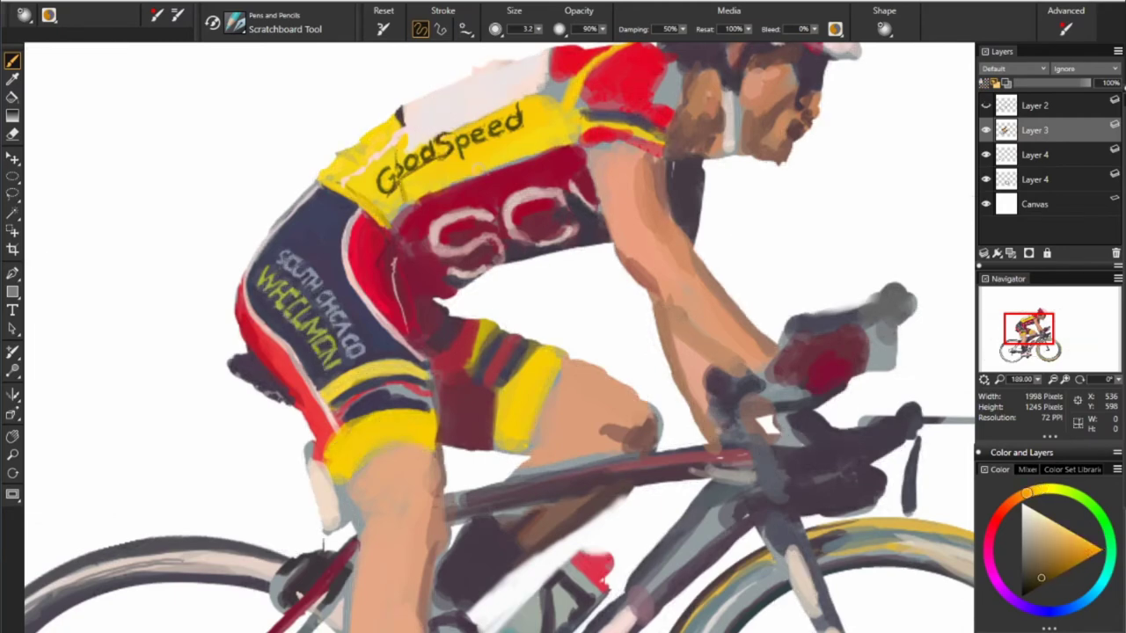
left_click(545, 177, "alt")
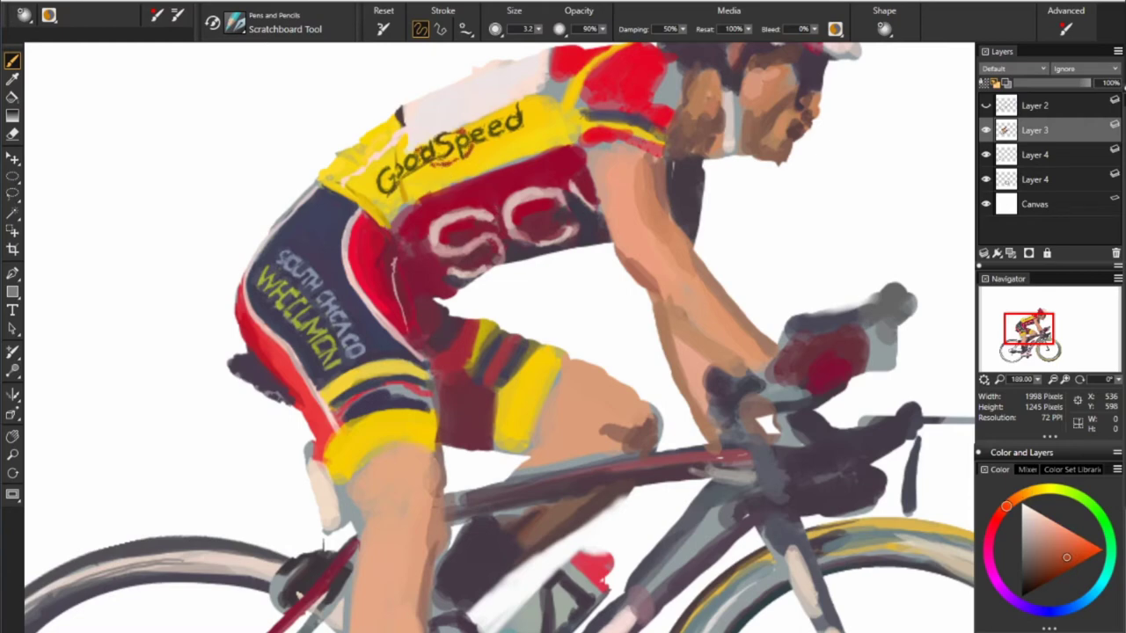
left_click(623, 272, "alt")
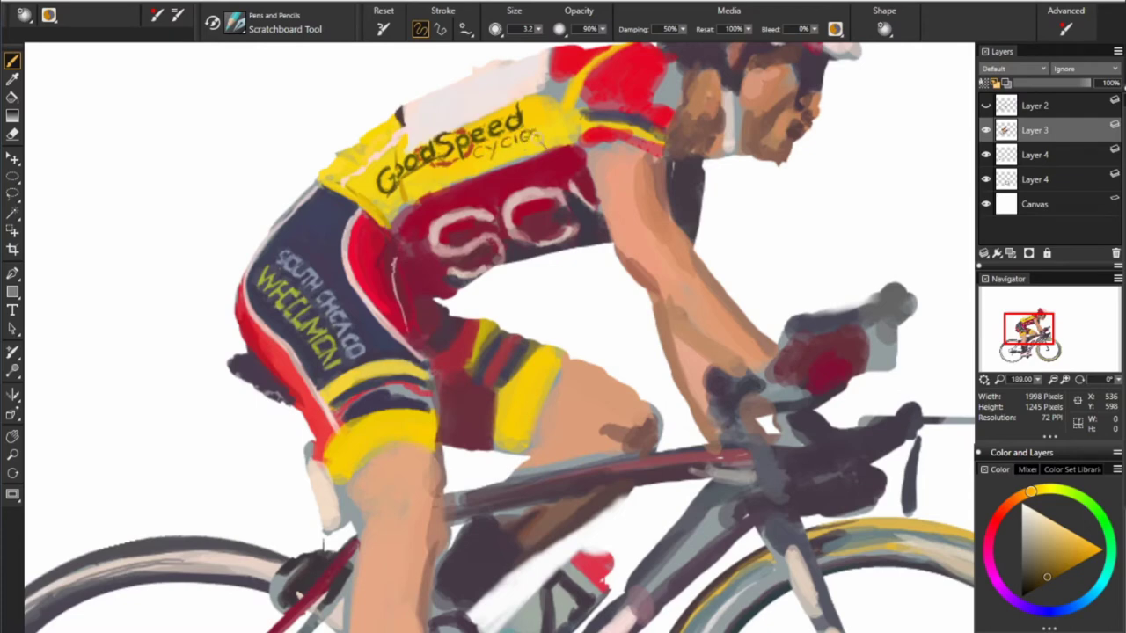
mouse_move(519, 132)
left_mouse_down()
mouse_move(540, 139)
mouse_move(479, 153)
left_mouse_up()
Sample crimson, pale orange-red, saturated yellow and brown tones from the painting
left_click(440, 232, "alt")
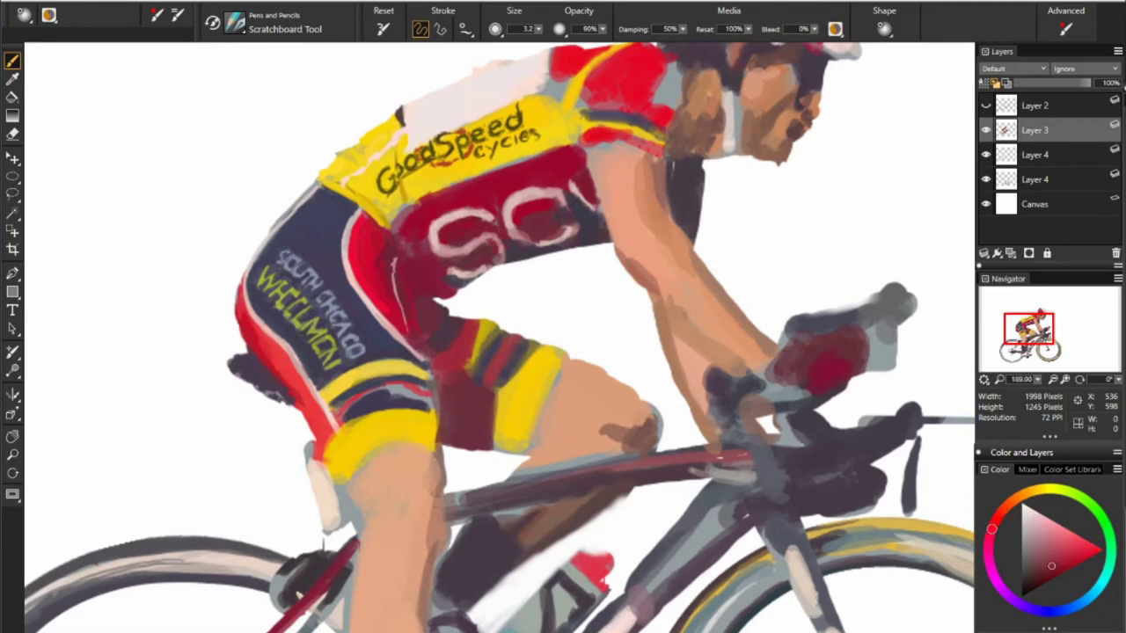
left_click(440, 271, "alt")
left_click(429, 220, "alt")
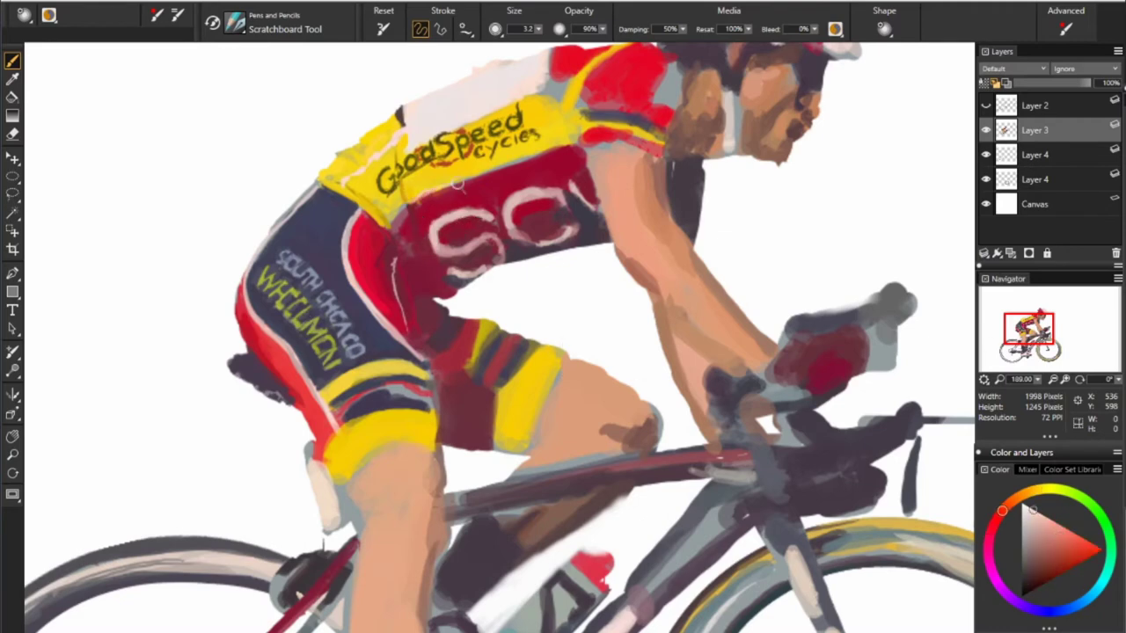
left_click(563, 301, "alt")
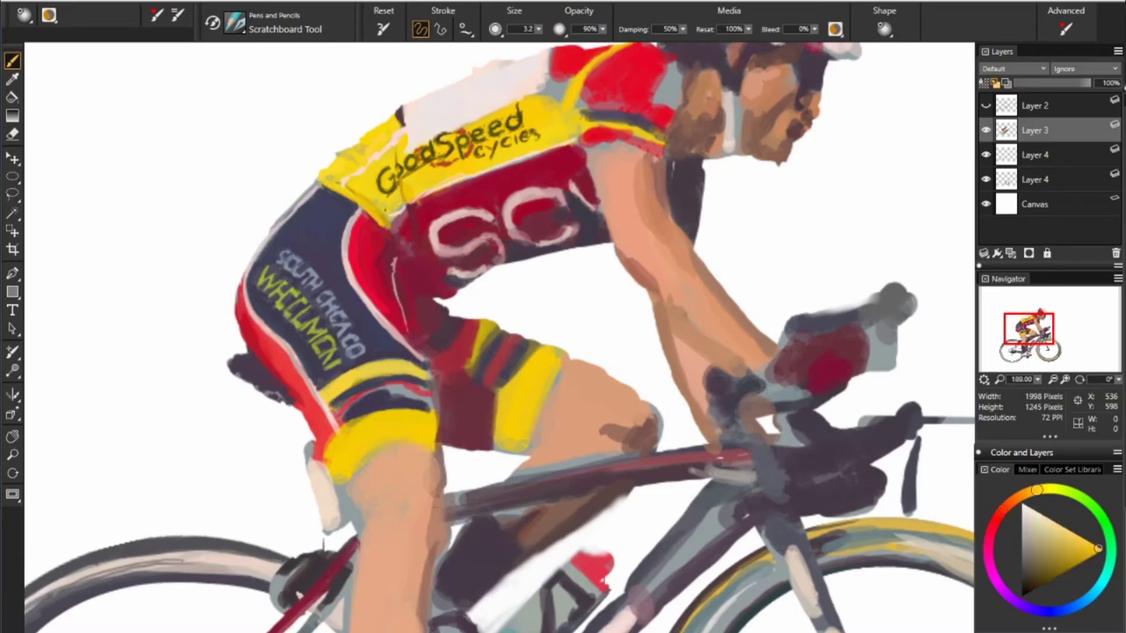
left_click(760, 336, "alt")
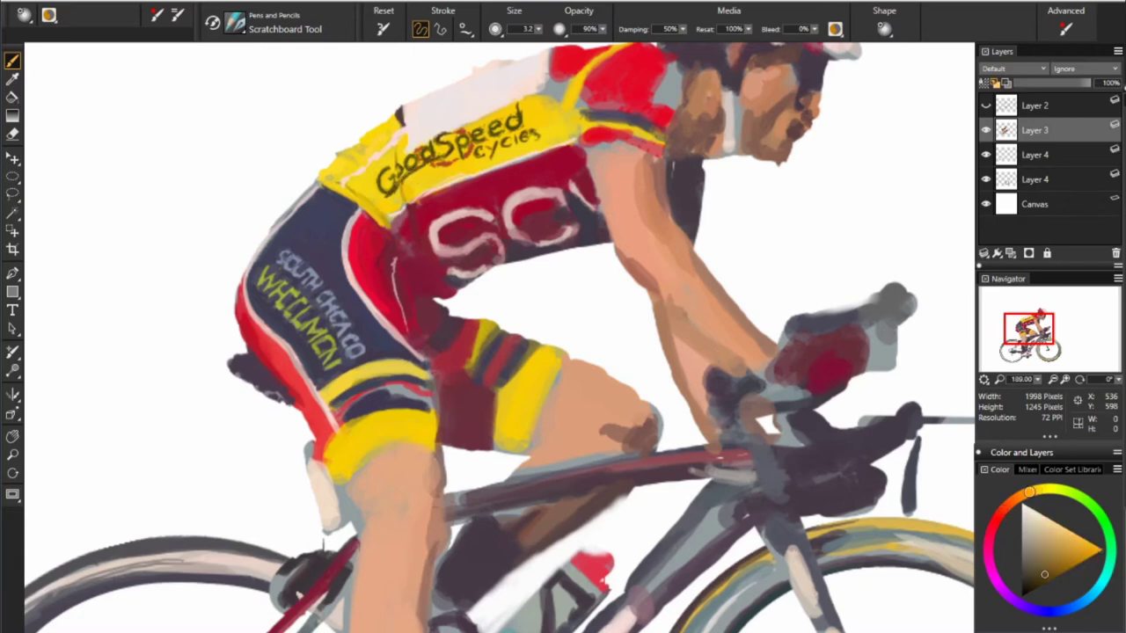
left_click(526, 138, "alt")
Sample a saturated jersey red and paint it over the C of SCV
left_click(526, 111, "alt")
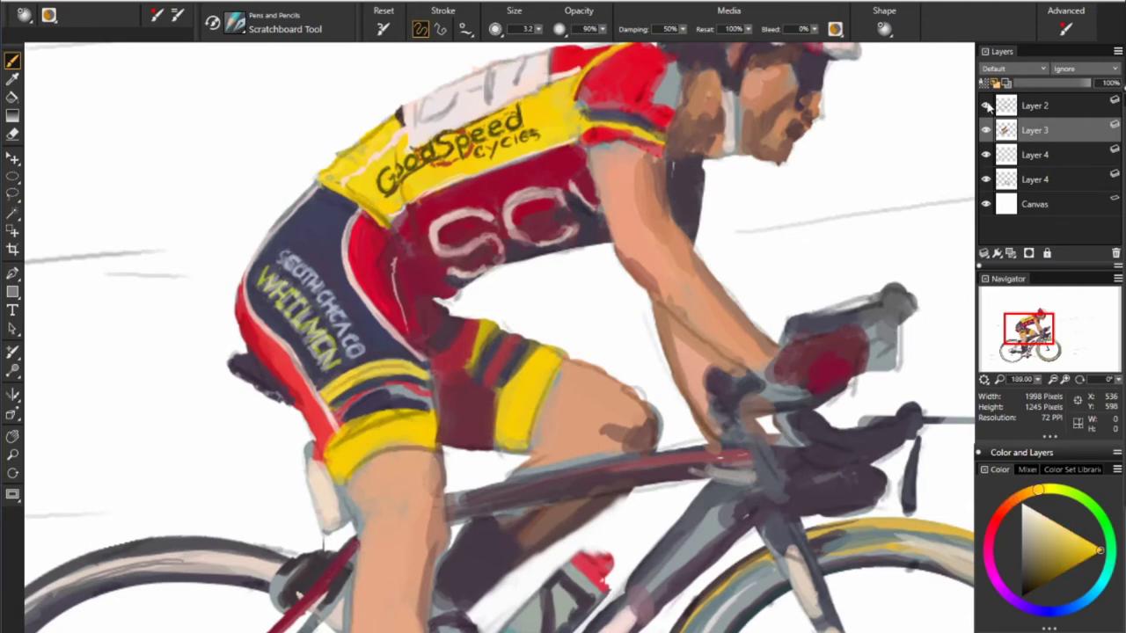
left_click(577, 226, "alt")
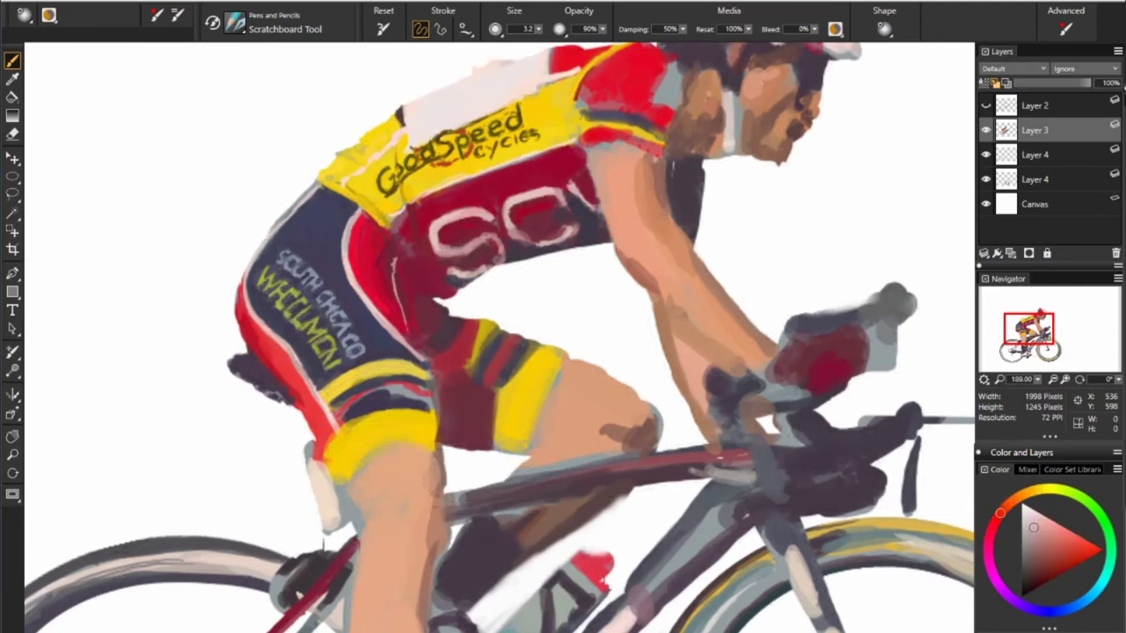
mouse_move(560, 241)
left_mouse_down()
mouse_move(565, 231)
mouse_move(524, 231)
left_mouse_up()
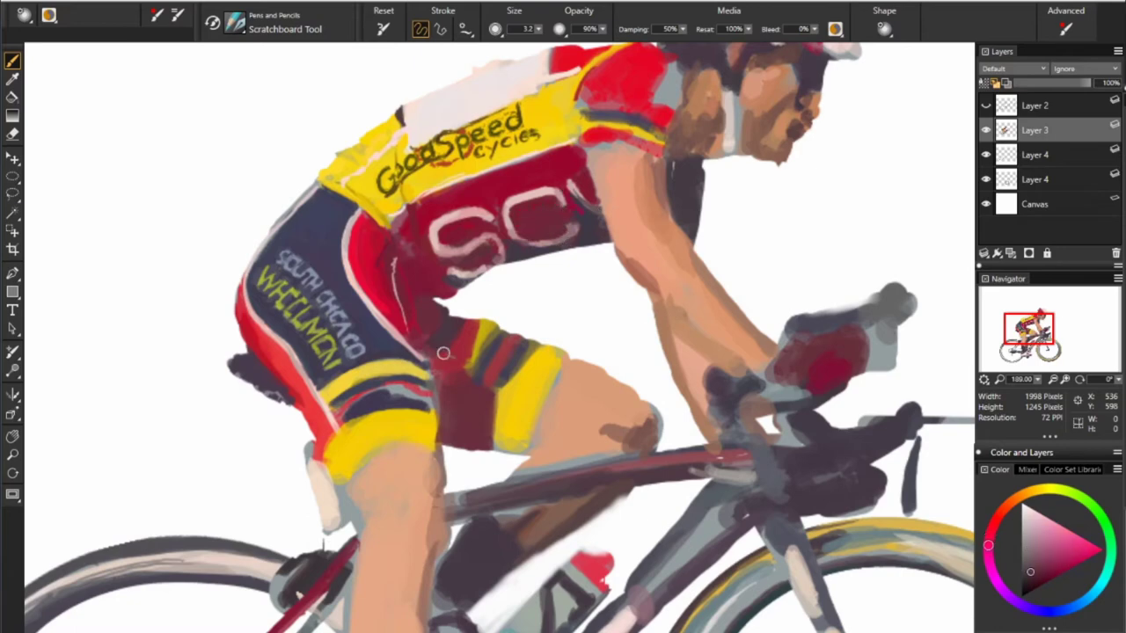
left_click(587, 202, "alt")
left_click(563, 225, "alt")
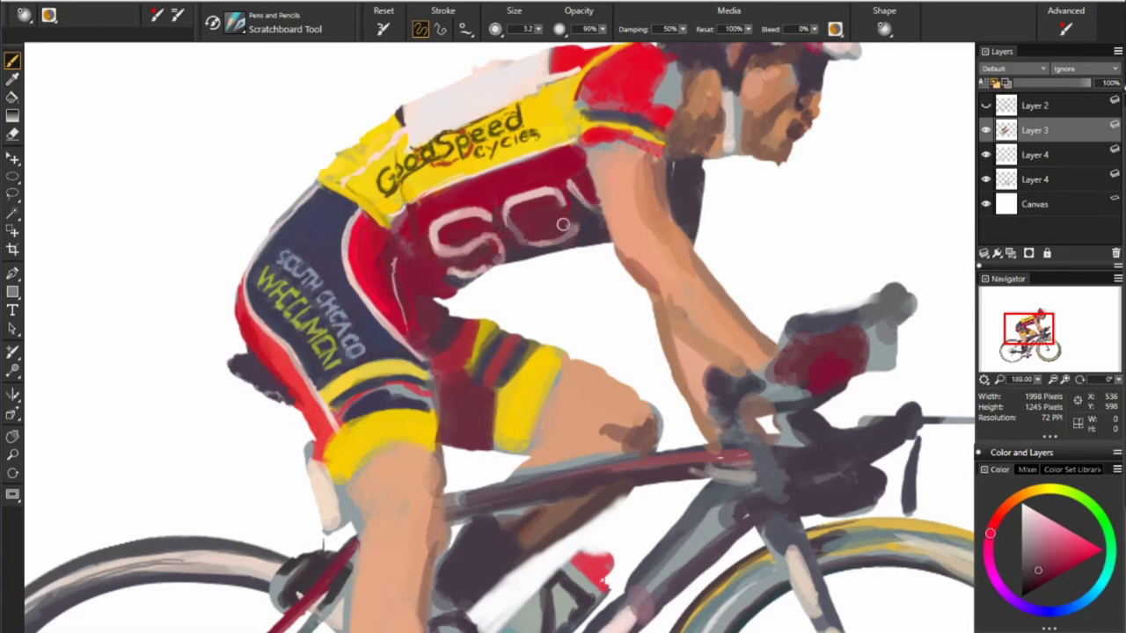
left_click(450, 248, "alt")
left_click(488, 250, "alt")
Sample greyish, pink and bright reds, then pan the Navigator to the rider's head
left_click(512, 230, "alt")
left_click(556, 315, "alt")
left_click(498, 245, "alt")
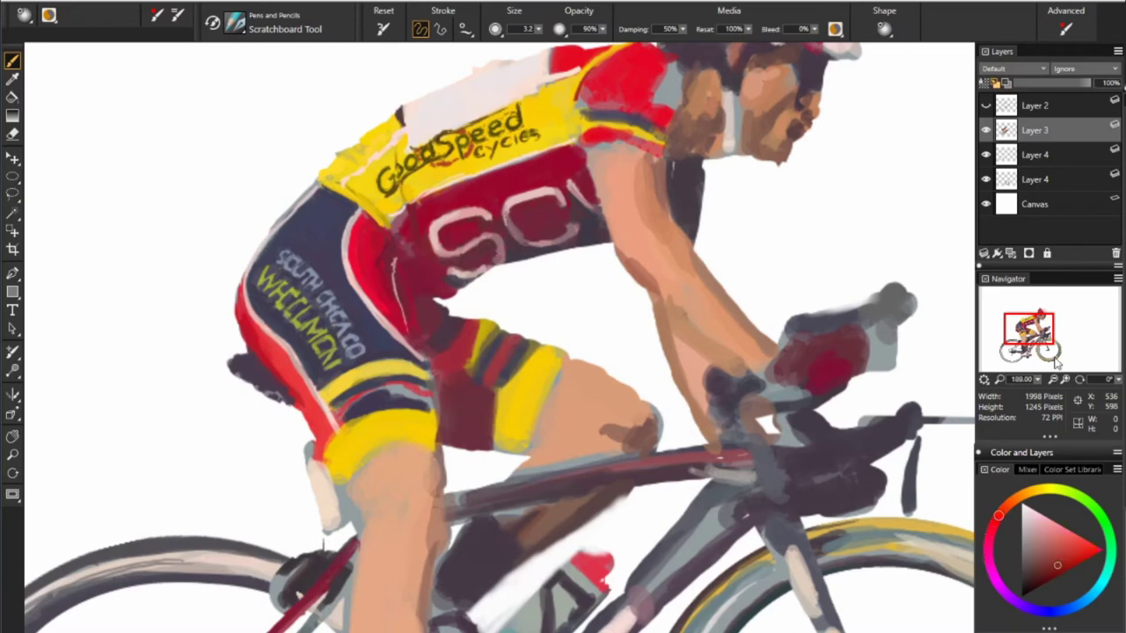
left_click(308, 291, "alt")
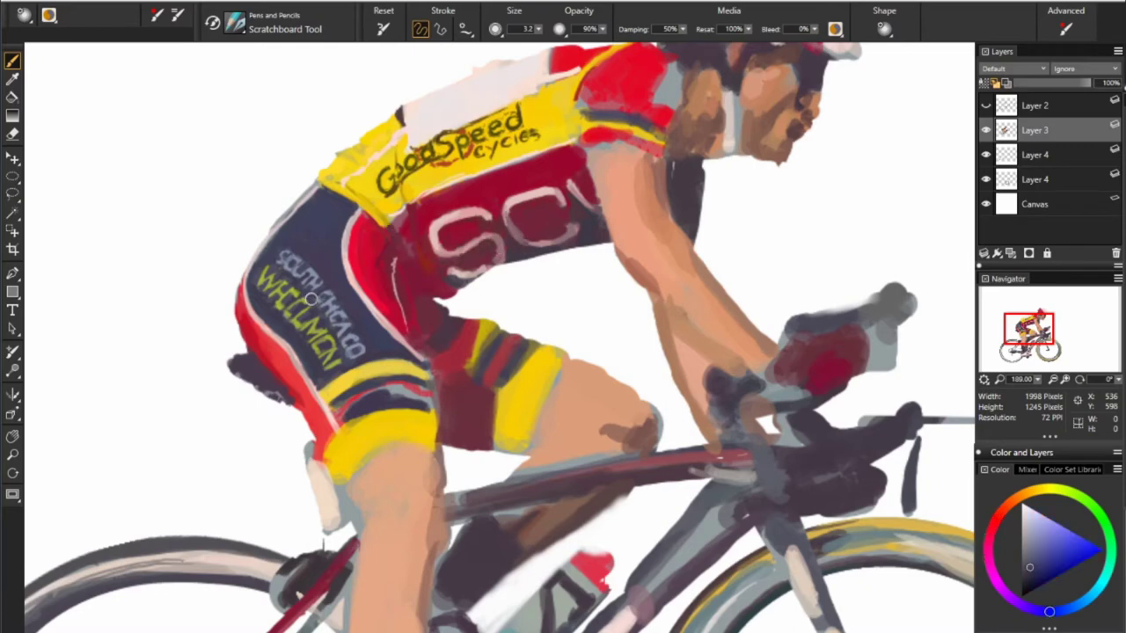
left_click(303, 201, "alt")
left_click(573, 201, "alt")
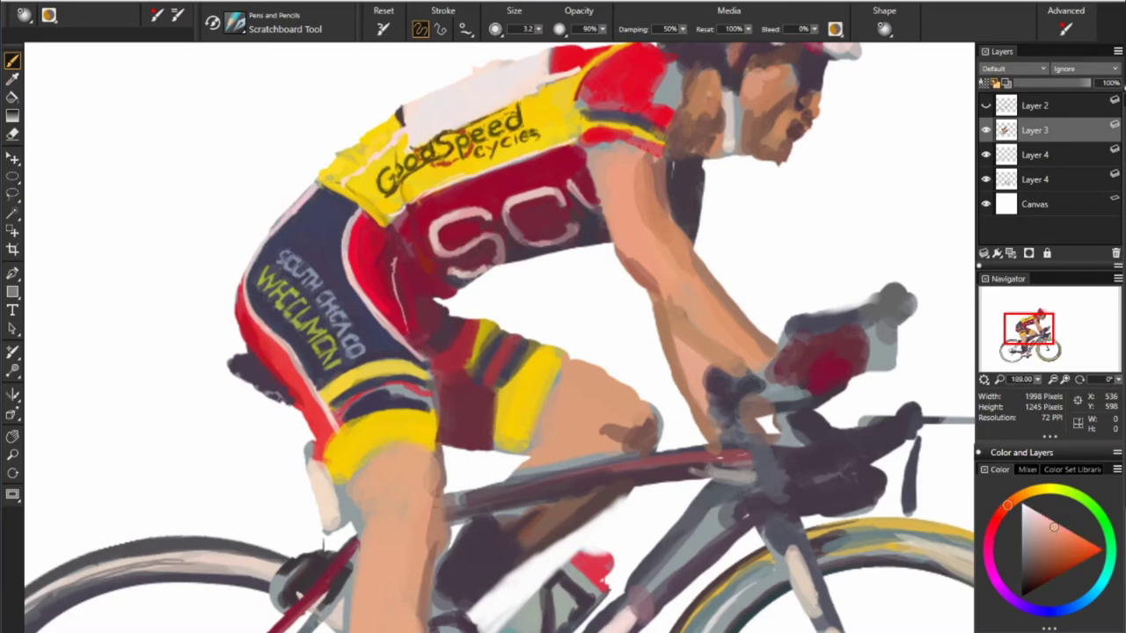
left_click(597, 141, "alt")
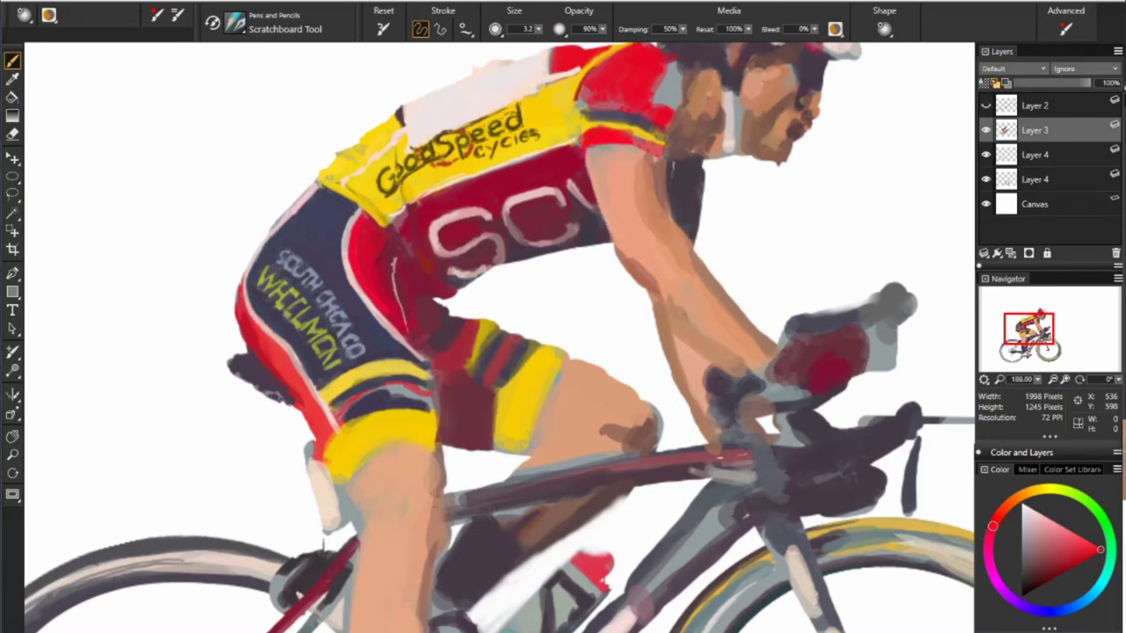
left_click(716, 396, "alt")
left_click_drag(1029, 327, 1041, 319)
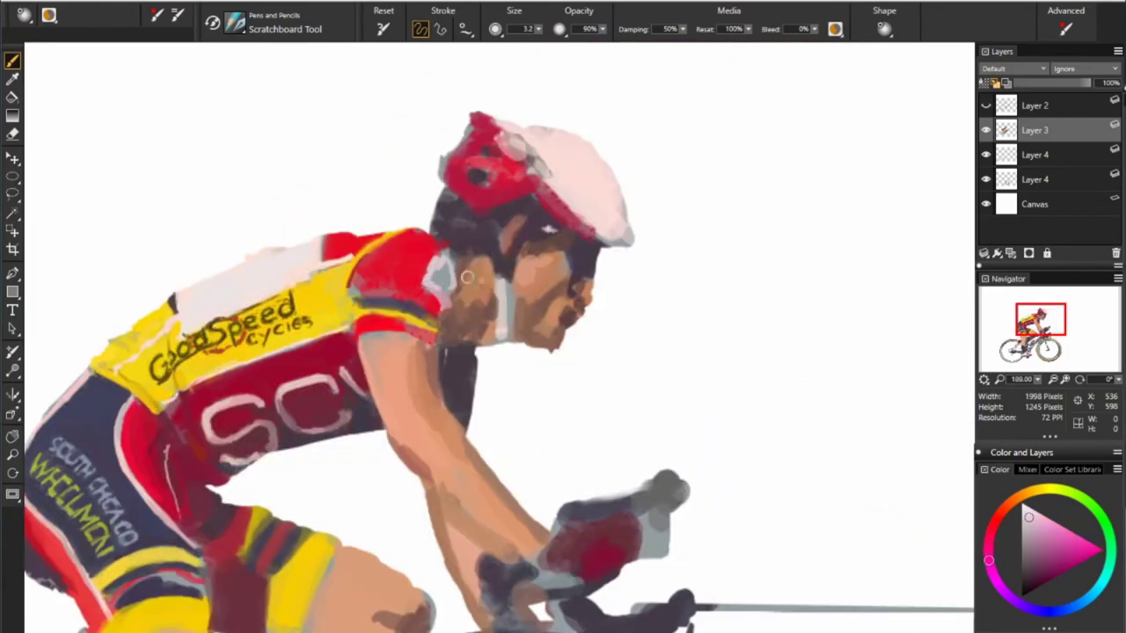
Paint red along the rider's shoulder edge and repaint the cheek and neck
left_click(433, 273, "alt")
left_click(369, 268, "alt")
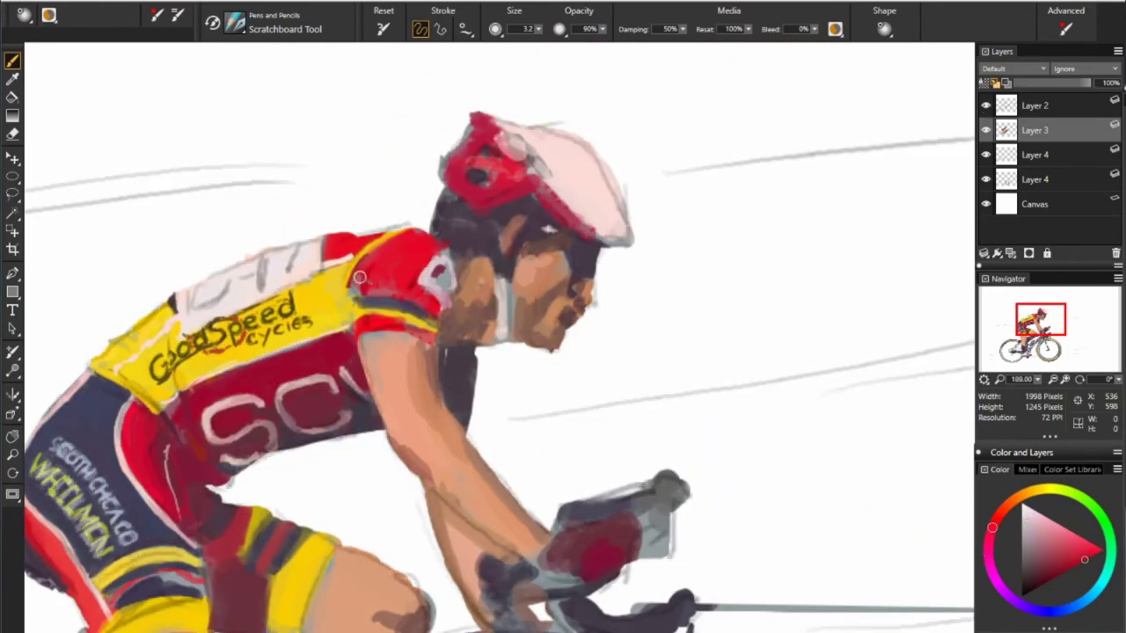
left_click_drag(357, 275, 352, 303)
left_click(358, 264, "alt")
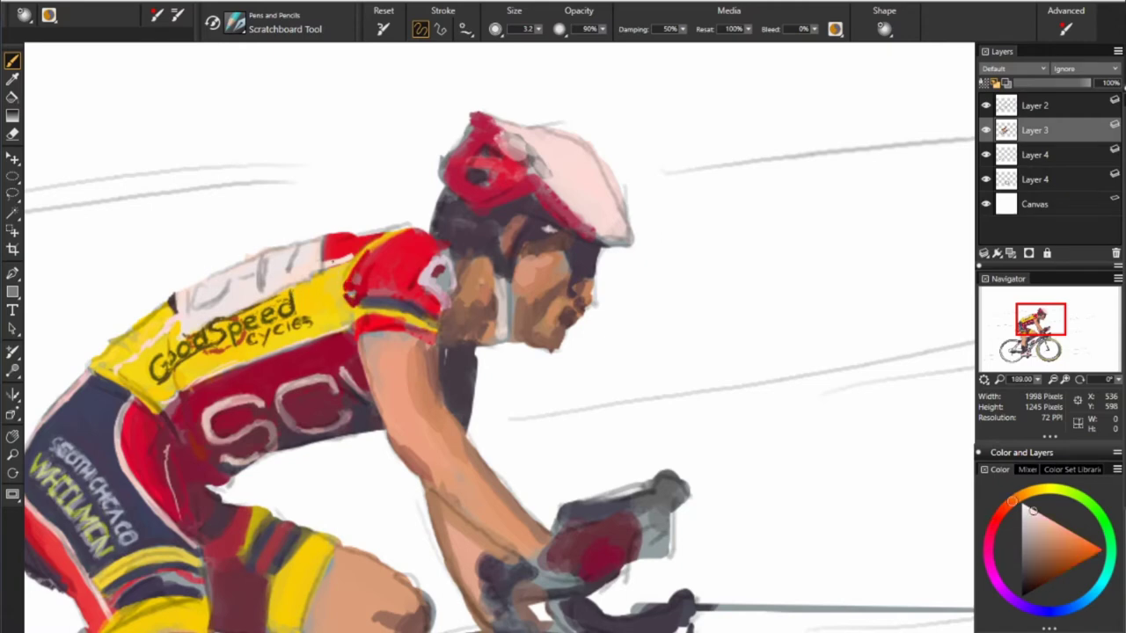
left_click(380, 244, "alt")
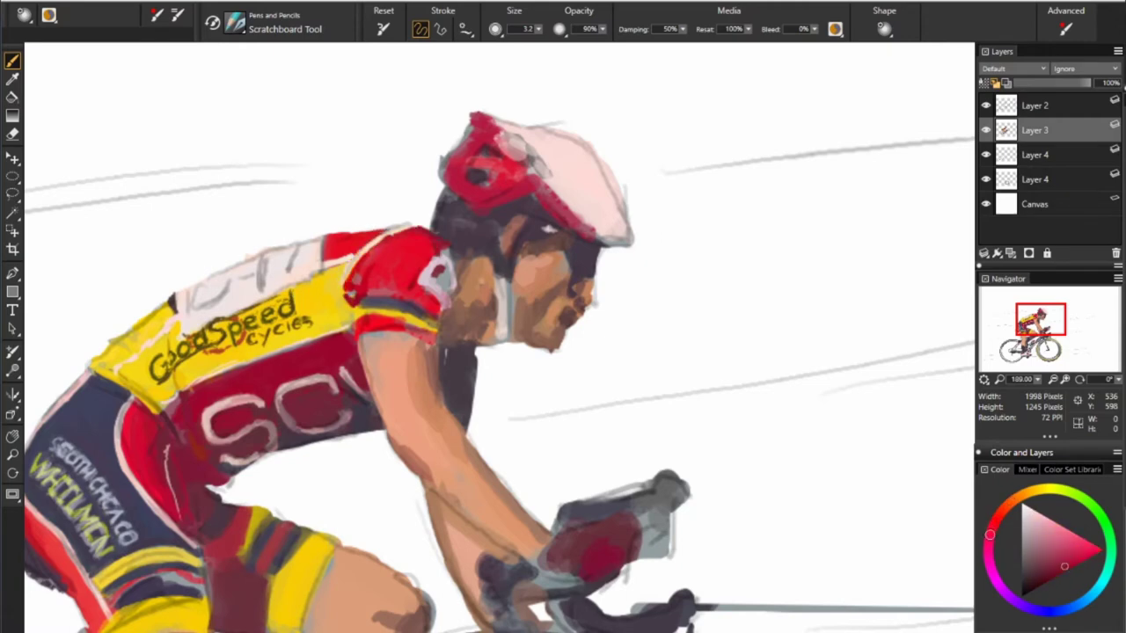
left_click(442, 251, "alt")
left_click_drag(449, 263, 449, 317)
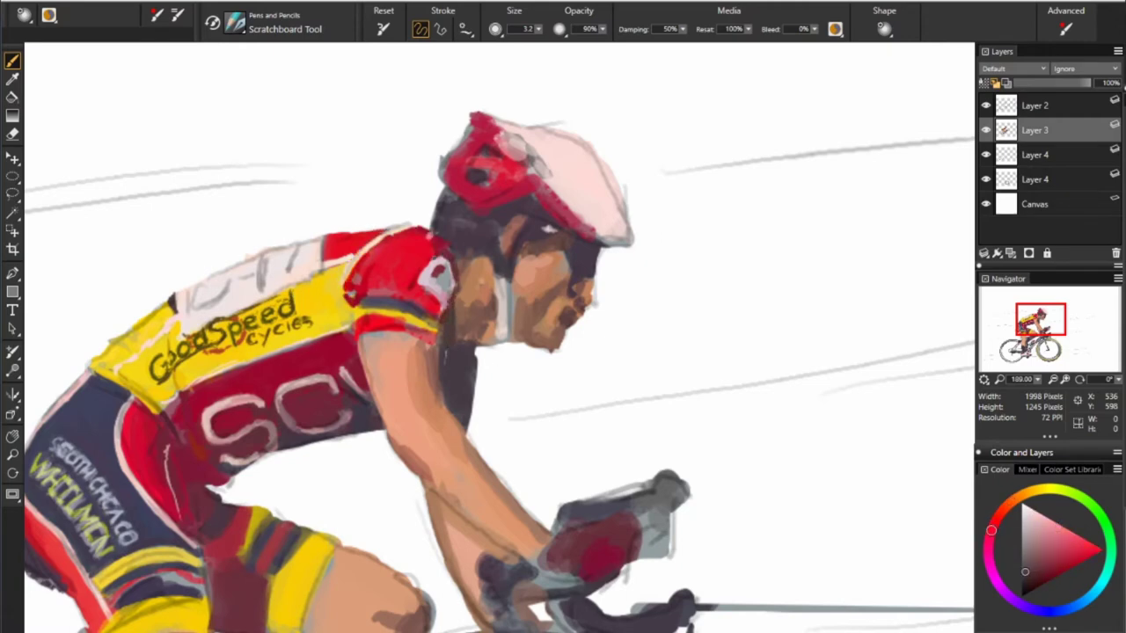
Hide Layer 2 and repaint the shoulder logo pale near-white with dark red strokes
left_click(458, 327, "alt")
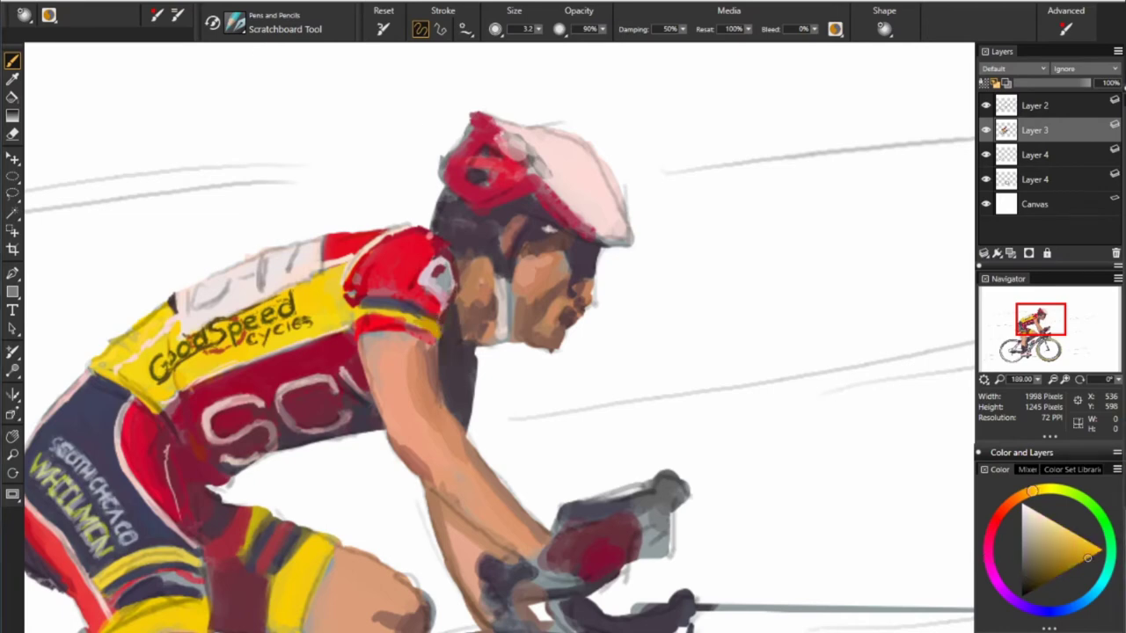
left_click(433, 288, "alt")
left_click(467, 307, "alt")
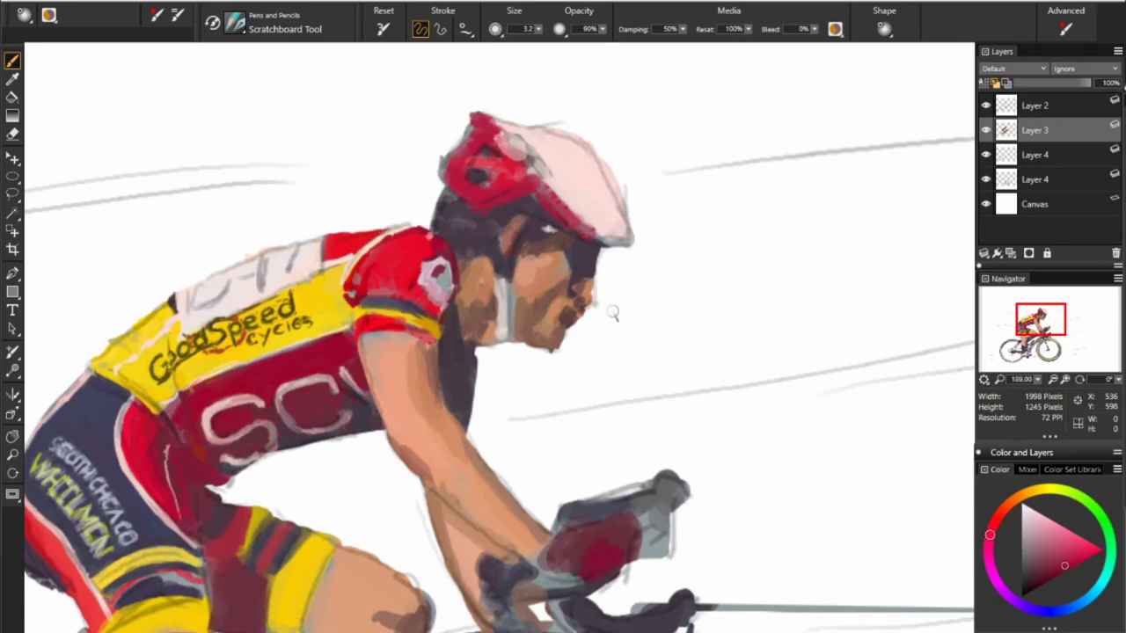
left_click(985, 105)
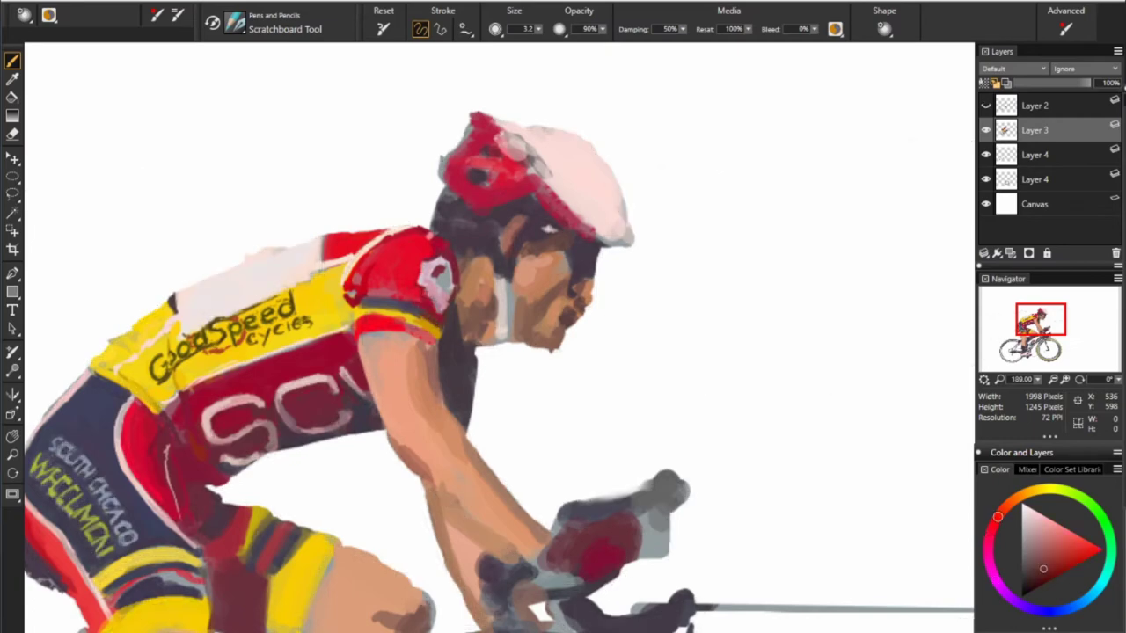
left_click(448, 275, "alt")
mouse_move(444, 269)
left_mouse_down()
mouse_move(453, 286)
mouse_move(424, 282)
left_mouse_up()
left_click(413, 264, "alt")
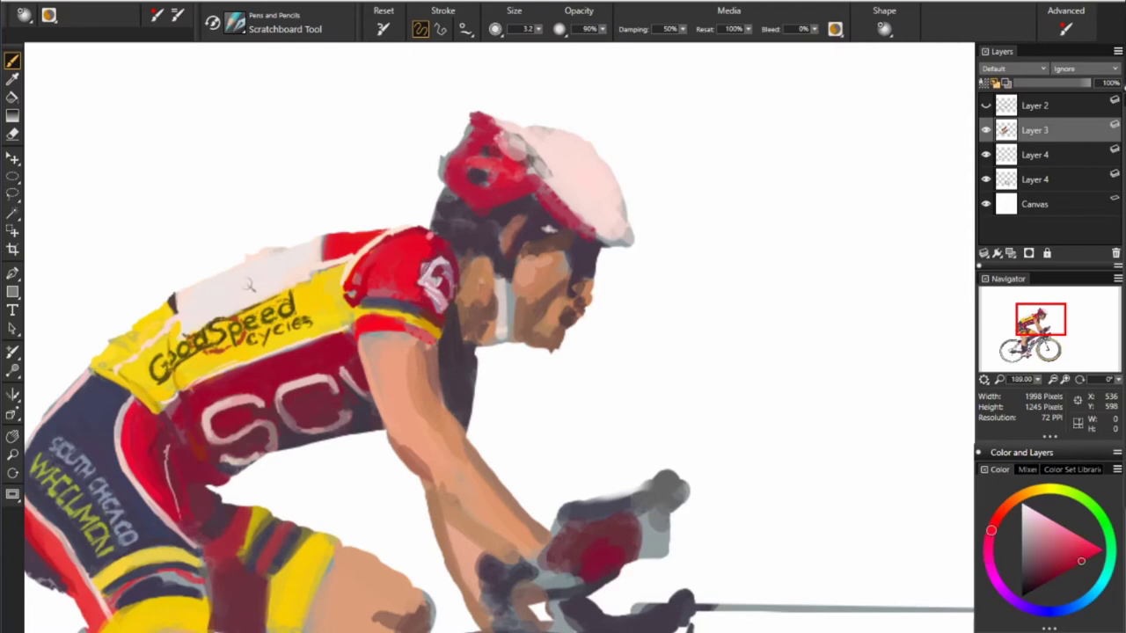
Sample bright red, jersey yellow and shoulder red as the next colours
left_click(444, 249, "alt")
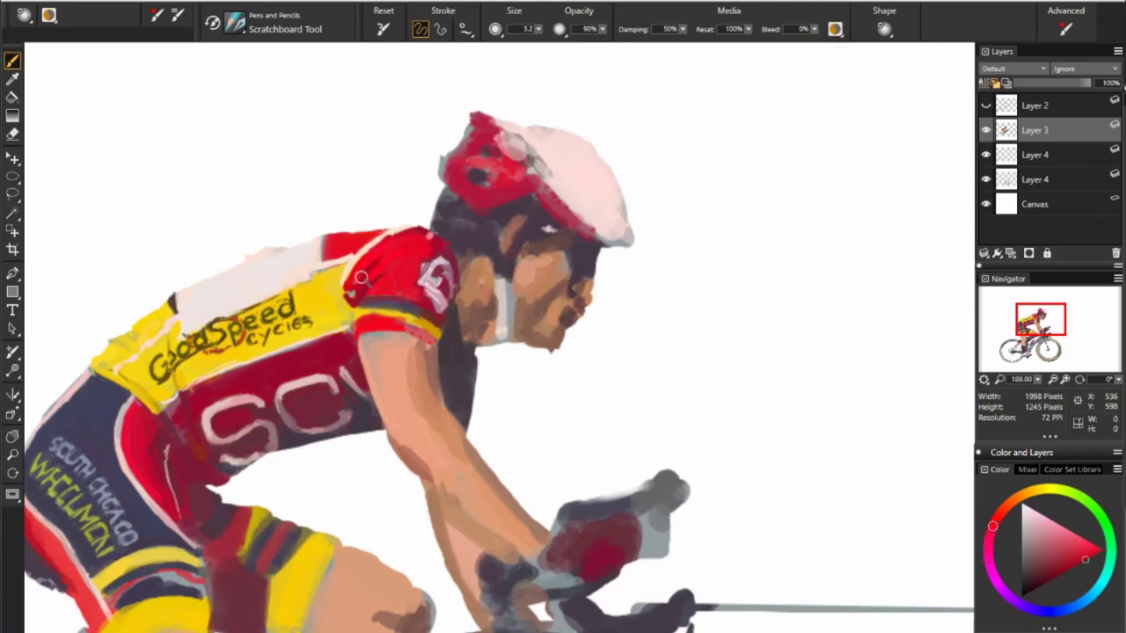
left_click(211, 231, "alt")
left_click(340, 253, "alt")
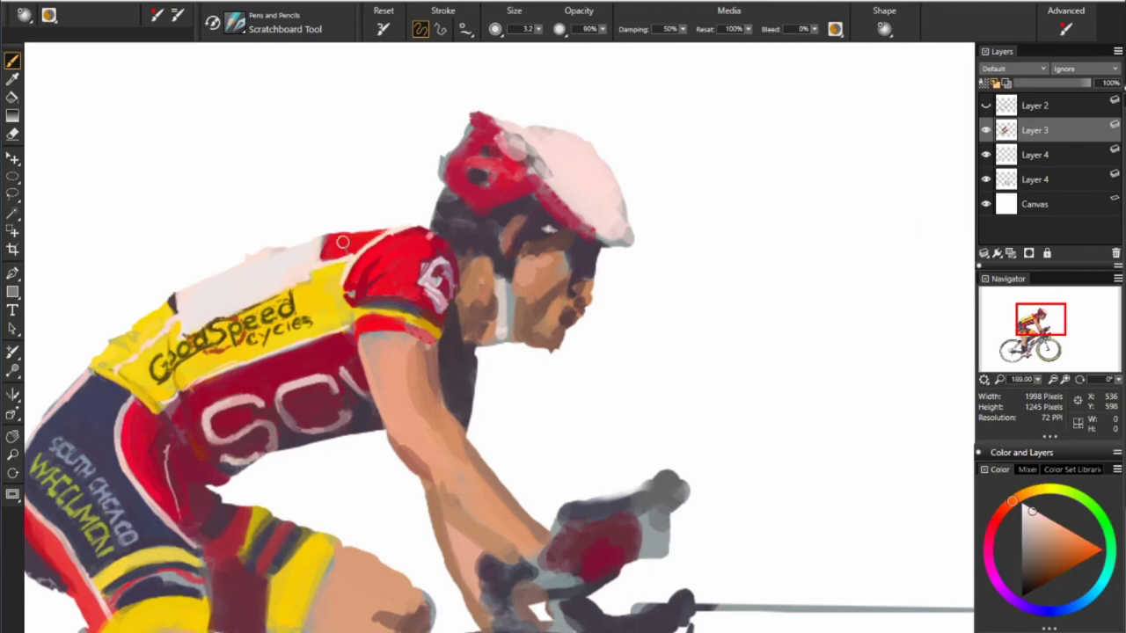
left_click(465, 272, "alt")
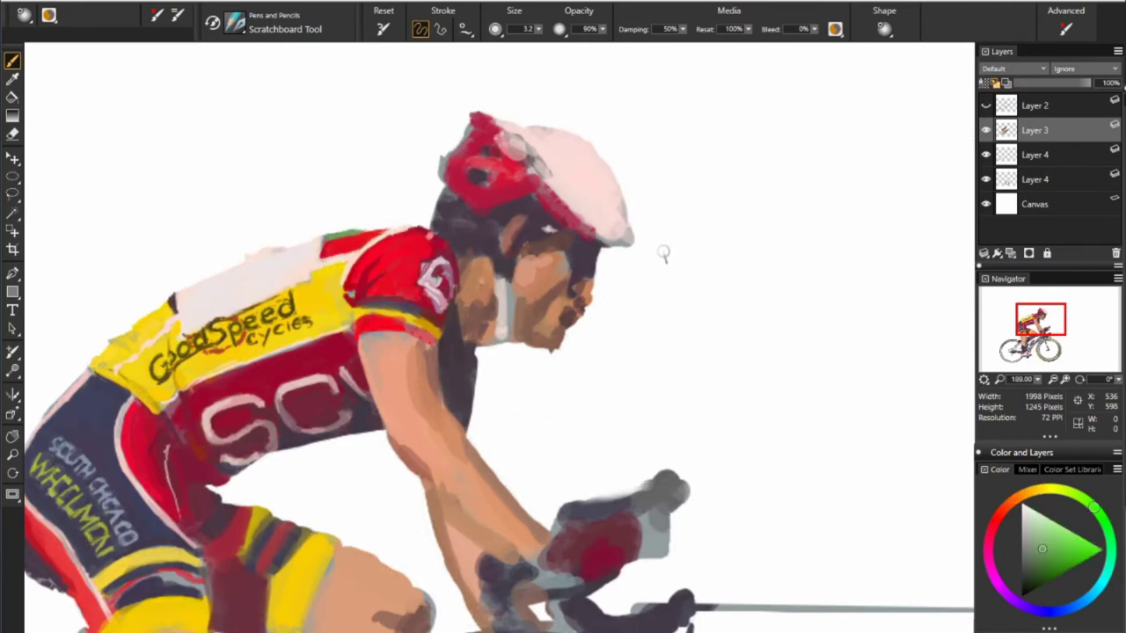
With Layer 2 shown, paint race number 547 on the jersey back, then hide it
left_click(986, 104)
mouse_move(285, 267)
left_mouse_down()
mouse_move(299, 242)
mouse_move(251, 287)
mouse_move(264, 274)
left_mouse_up()
left_click_drag(283, 255, 294, 268)
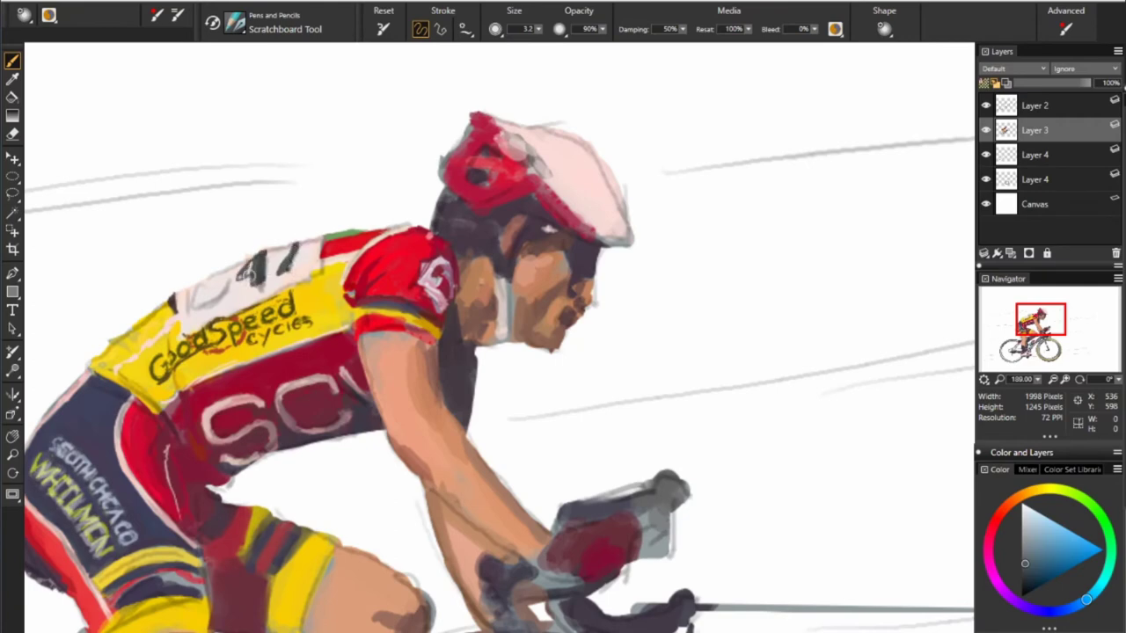
mouse_move(215, 278)
left_mouse_down()
mouse_move(231, 297)
mouse_move(213, 293)
mouse_move(222, 269)
mouse_move(180, 315)
left_mouse_up()
left_click(985, 105)
Sample yellow-orange and red colours from the jersey shoulder
scroll(463, 351, "down", 3)
scroll(463, 350, "up", 3)
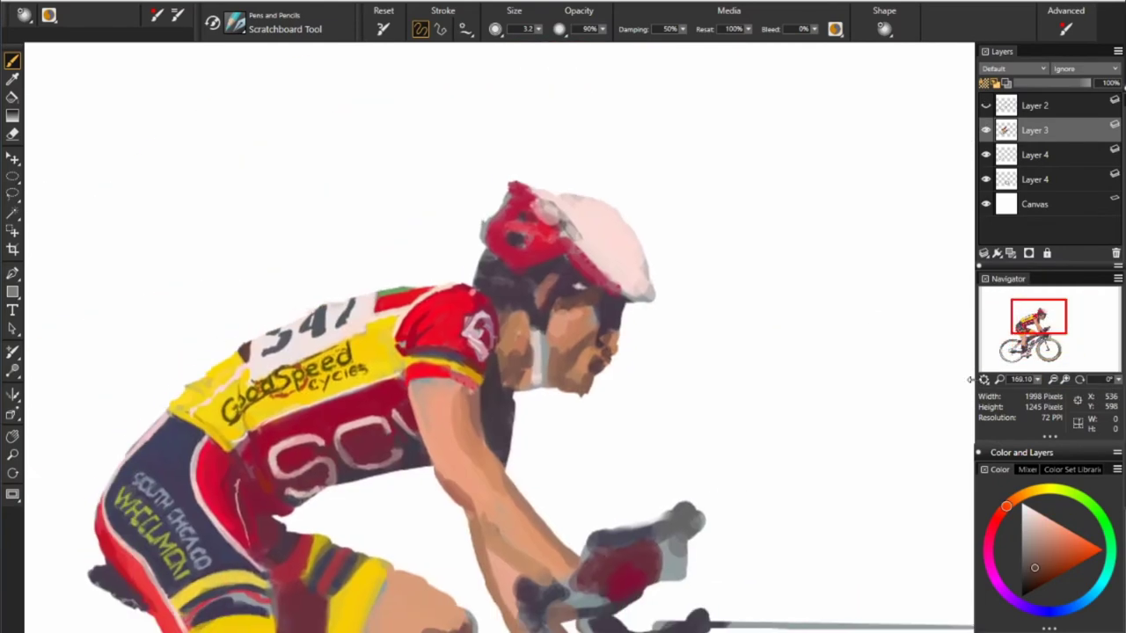
left_click(429, 364, "alt")
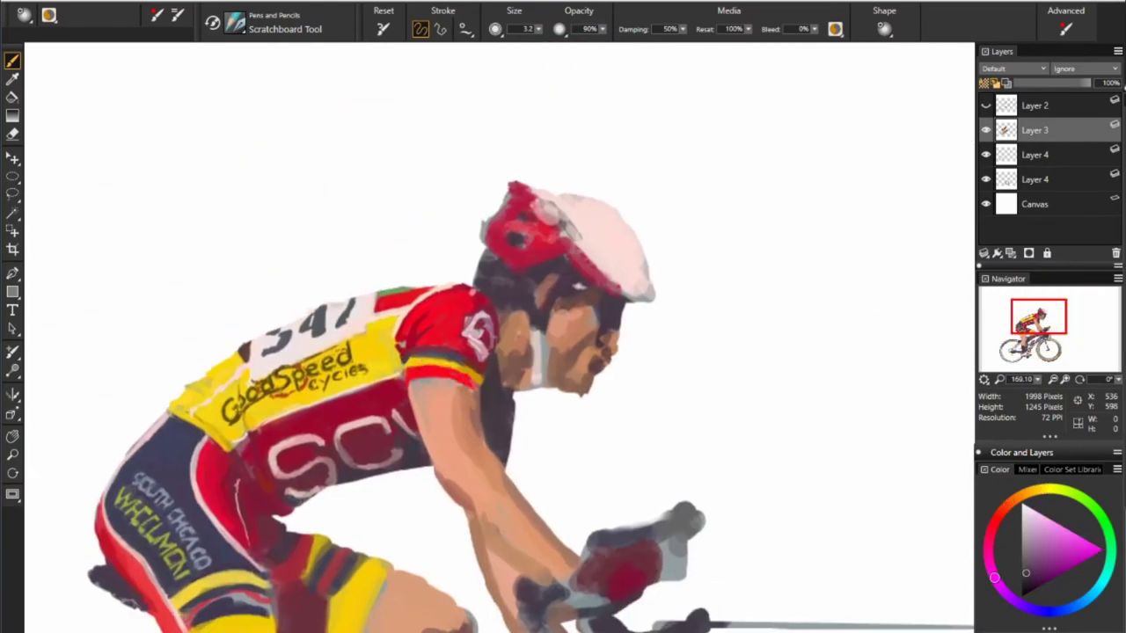
left_click(429, 360, "alt")
left_click(463, 372, "alt")
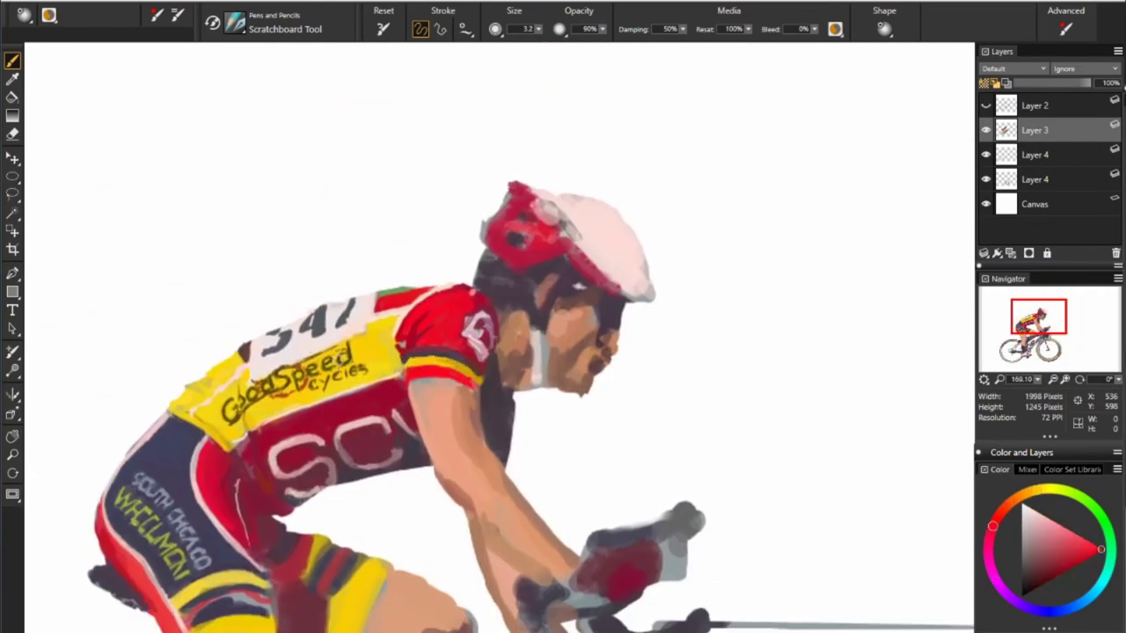
left_click(434, 369, "alt")
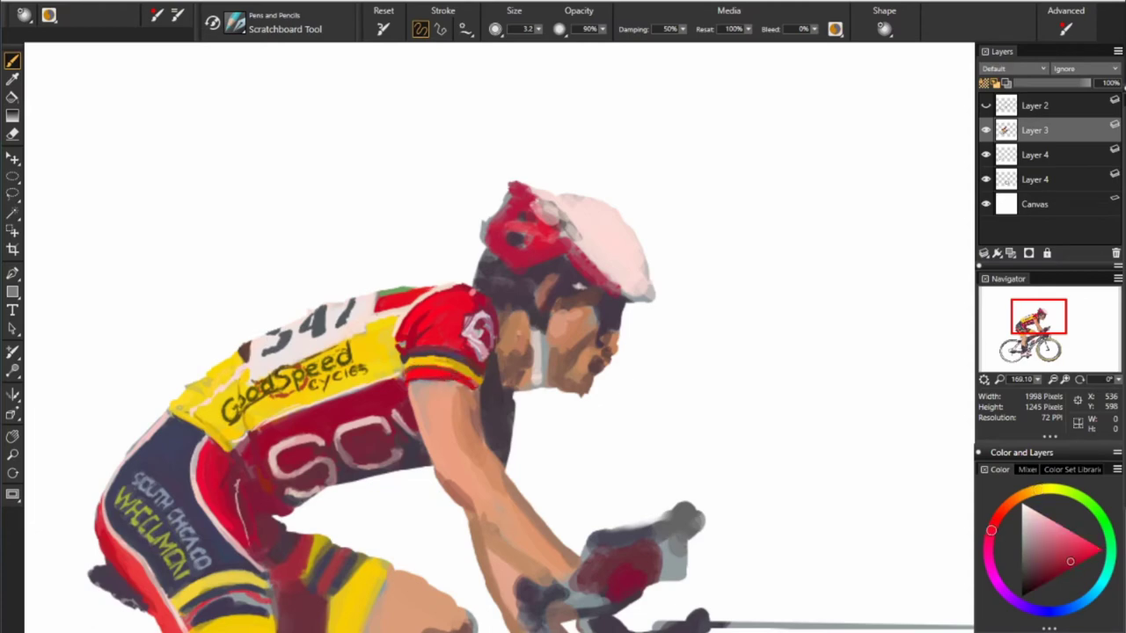
Enlarge the brush and paint light strokes into the hair under the helmet
left_click(452, 334, "alt")
left_click(470, 350, "alt")
left_click(481, 326, "alt")
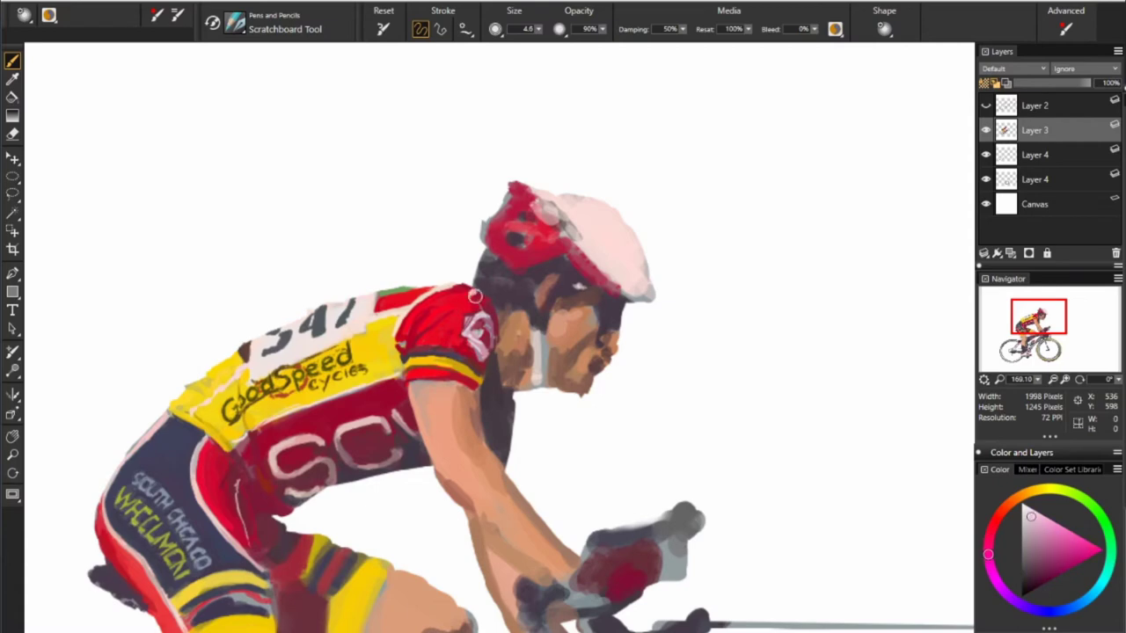
left_click(476, 299, "alt")
left_click(489, 272, "alt")
left_click_drag(486, 268, 493, 291)
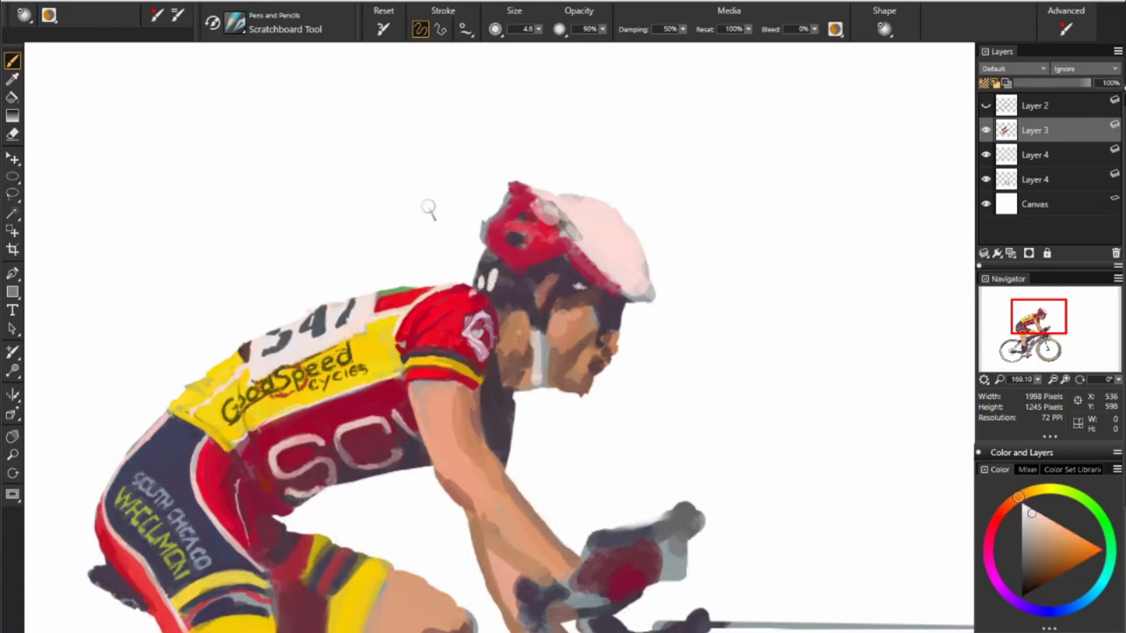
left_click(488, 246, "alt")
Sample bright red, light pink and orange-red tones from the helmet
left_click(485, 234, "alt")
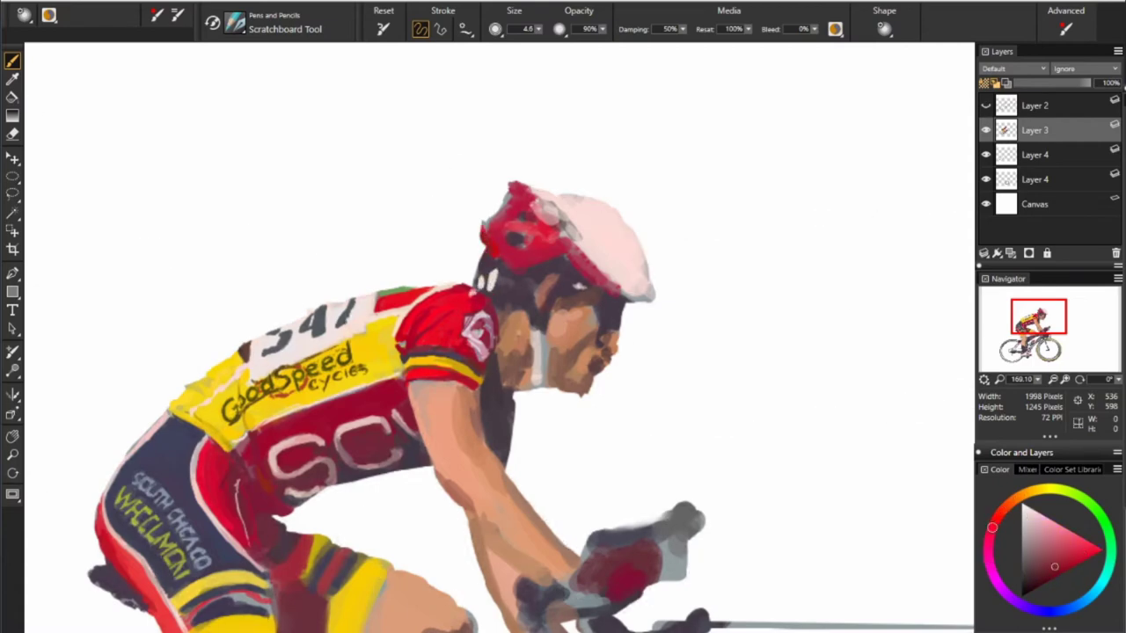
left_click(501, 215, "alt")
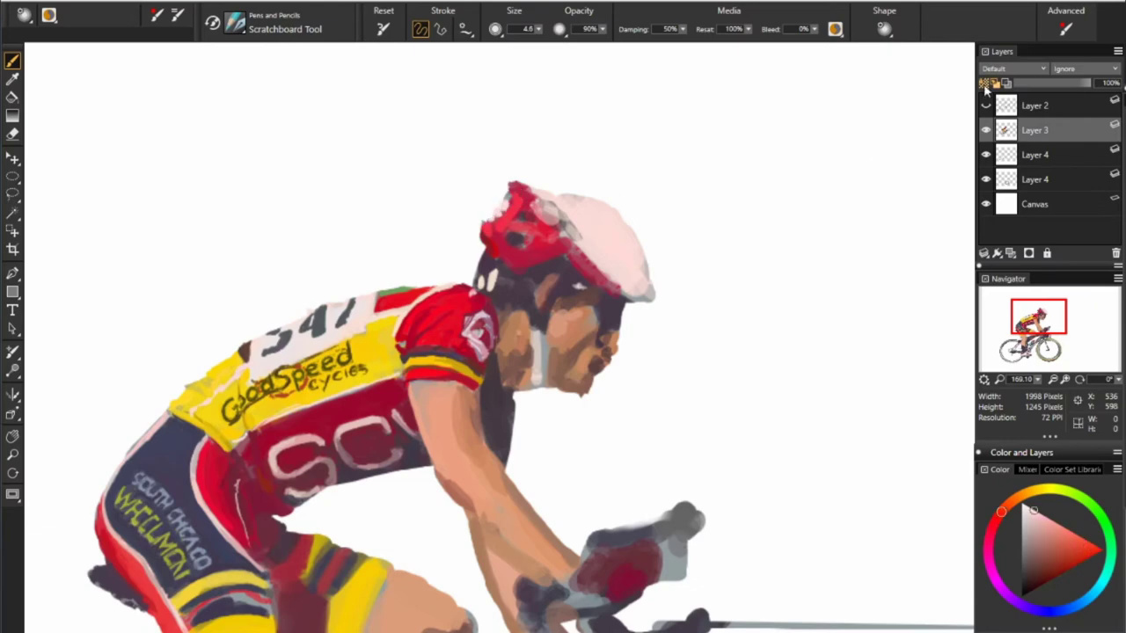
left_click(541, 189, "alt")
left_click(579, 198, "alt")
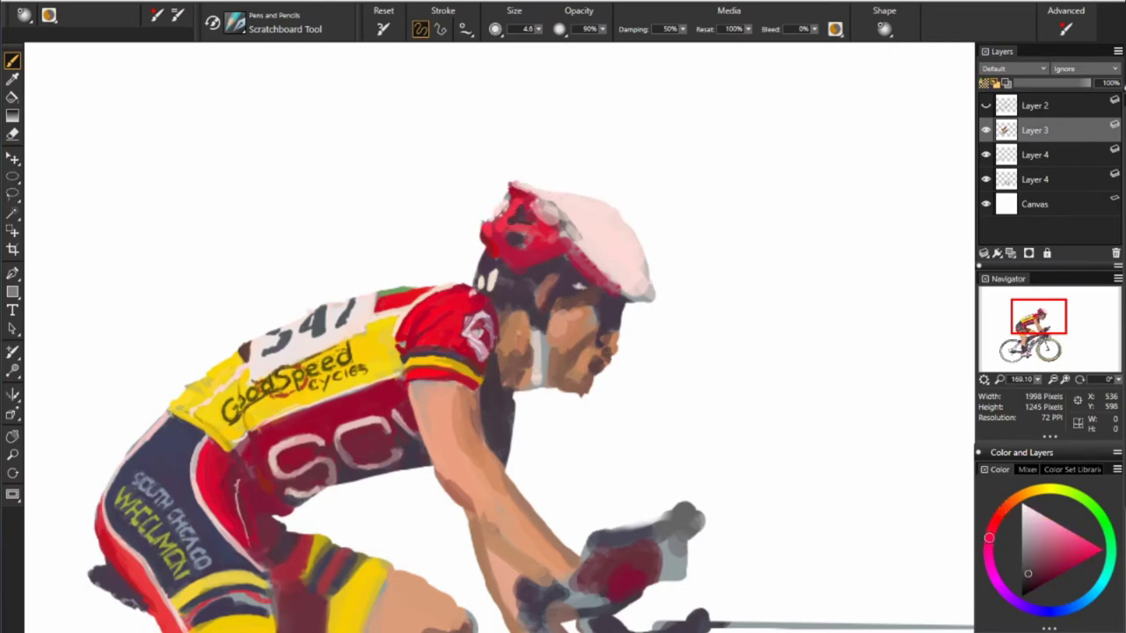
left_click(526, 251, "alt")
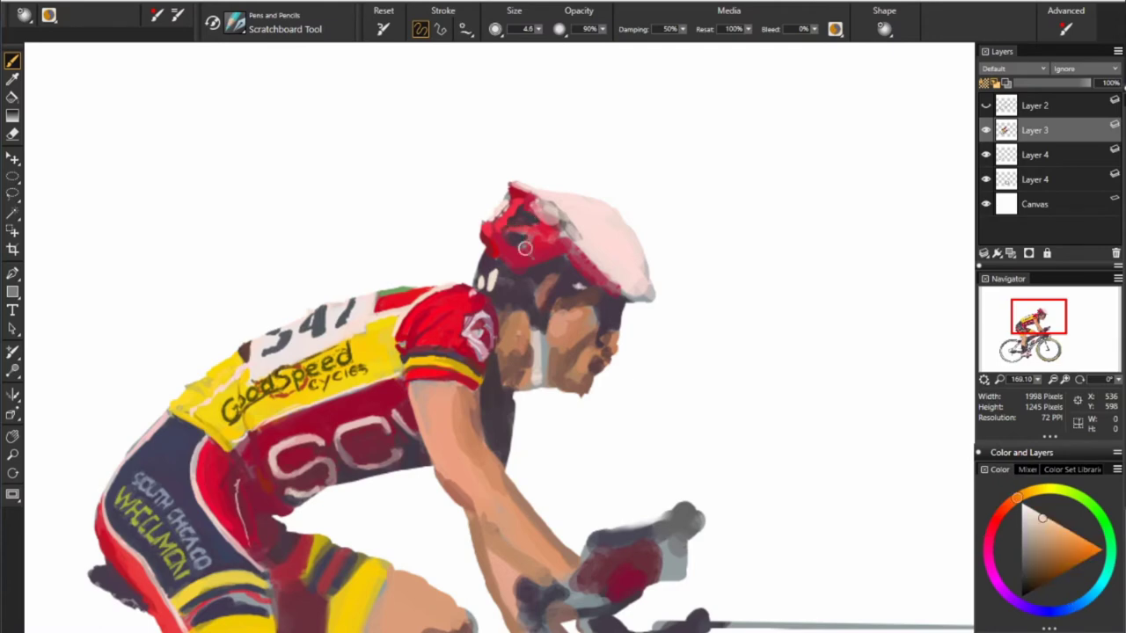
left_click(557, 256, "alt")
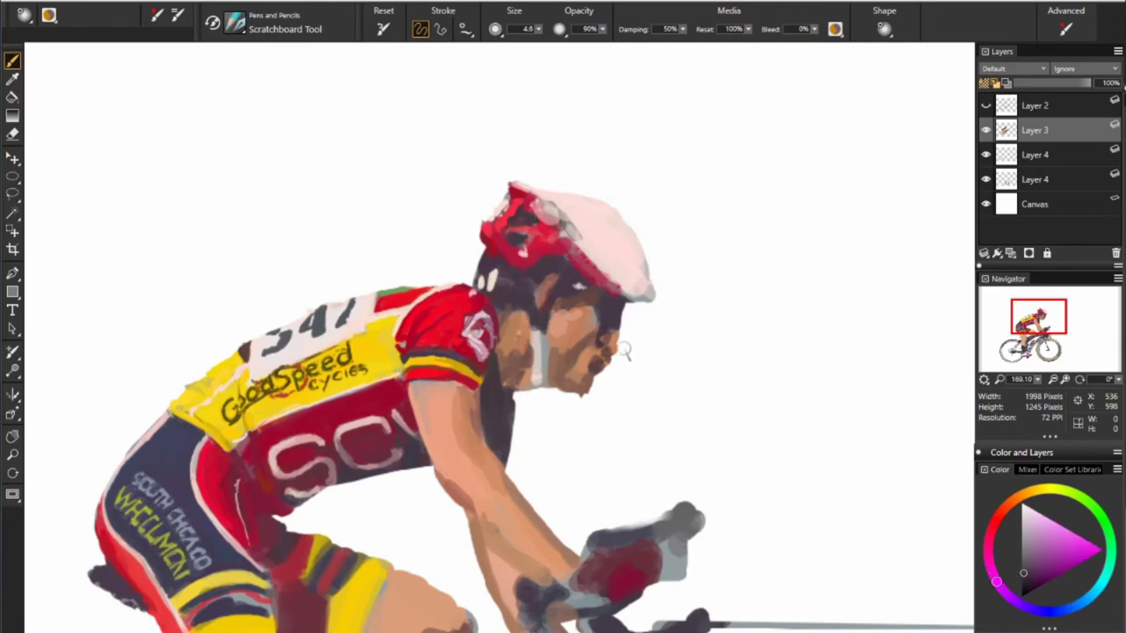
Sample skin, jersey red and dark hair tones around the rider's face and head
left_click(487, 366, "alt")
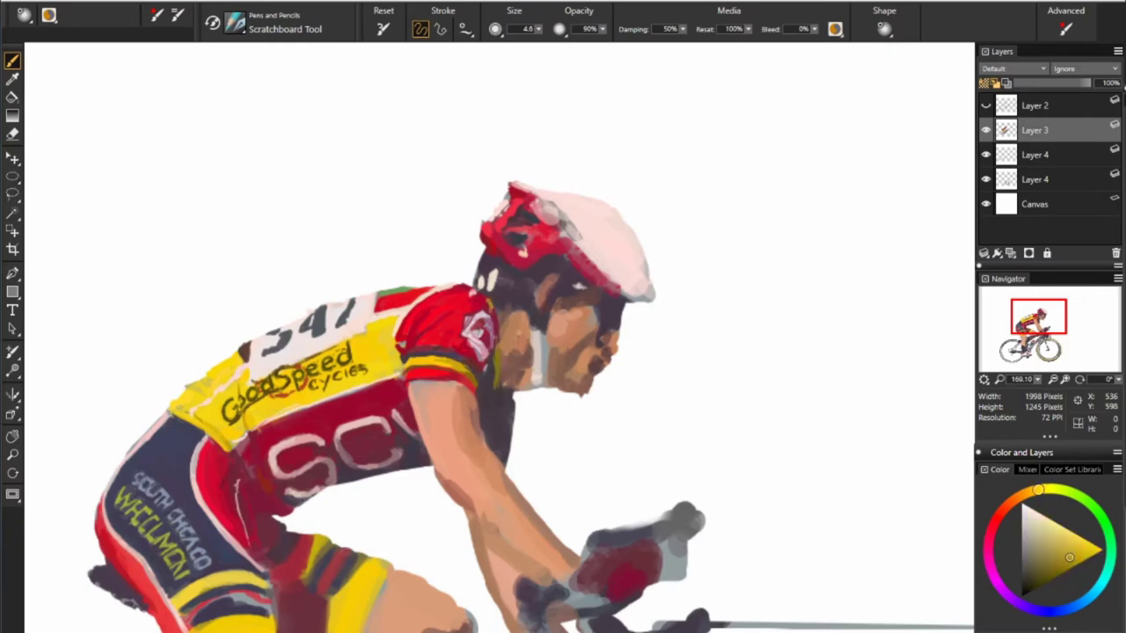
left_click(492, 330, "alt")
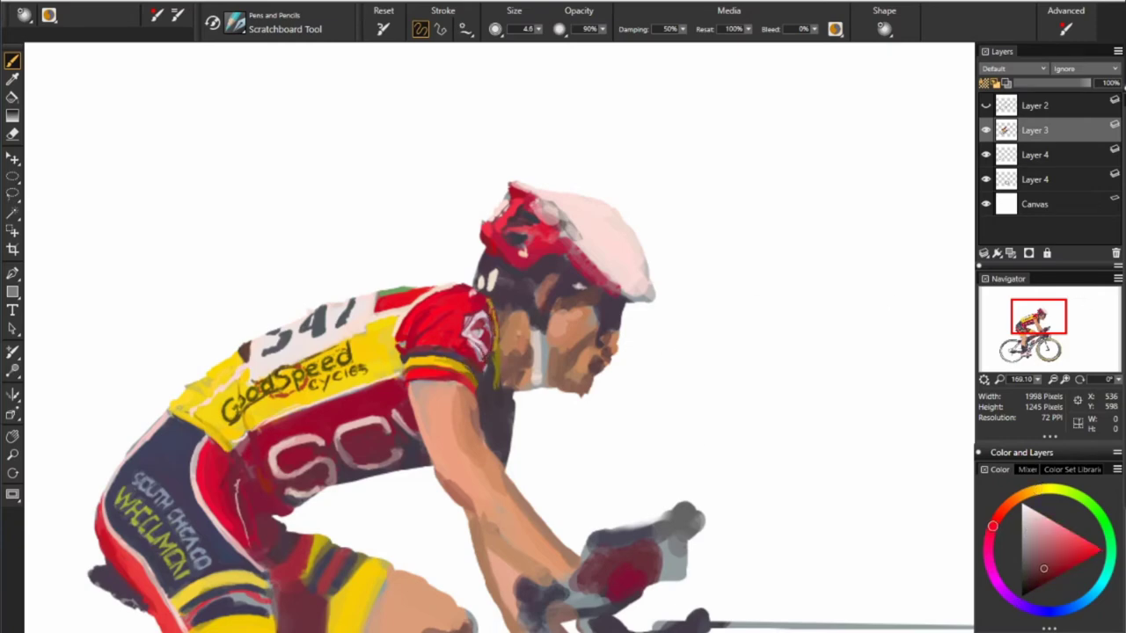
left_click(498, 291, "alt")
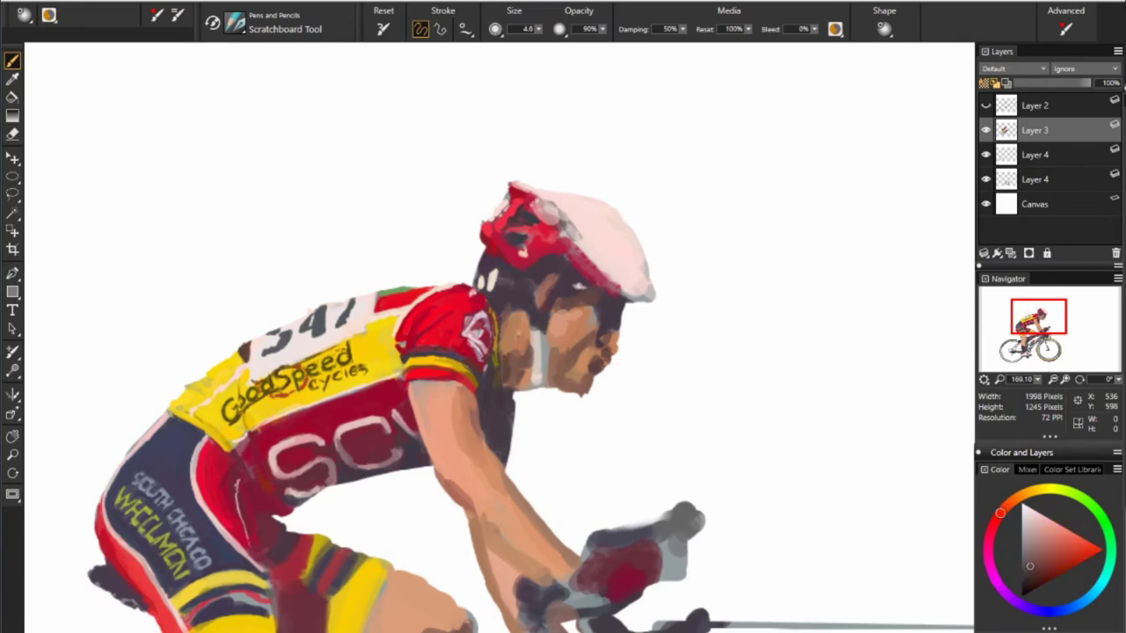
left_click(515, 380, "alt")
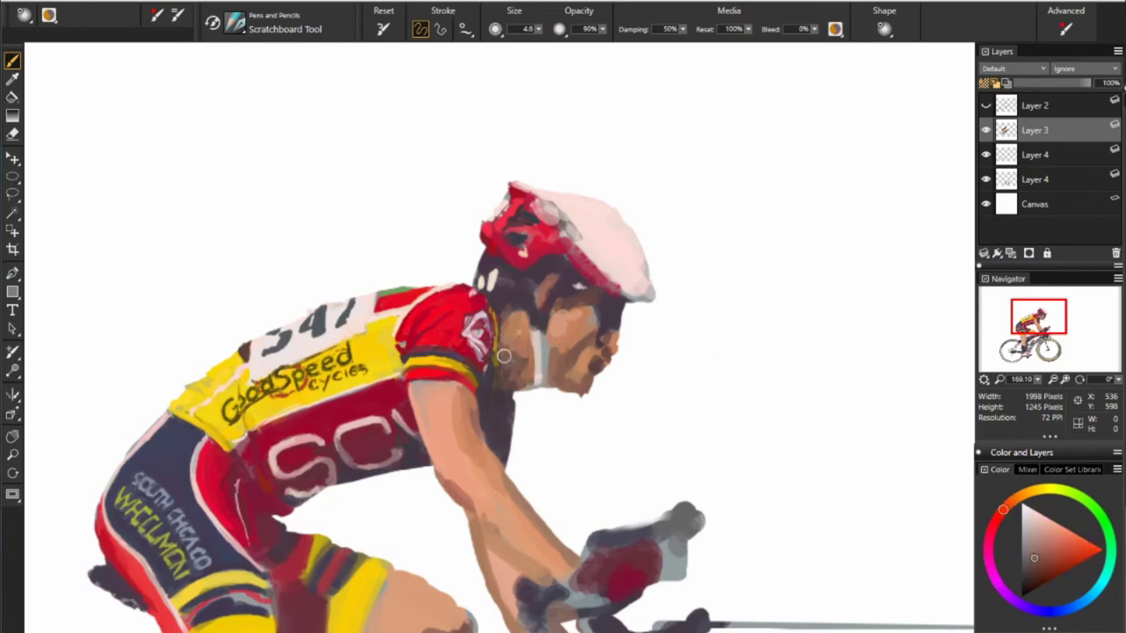
left_click(542, 271, "alt")
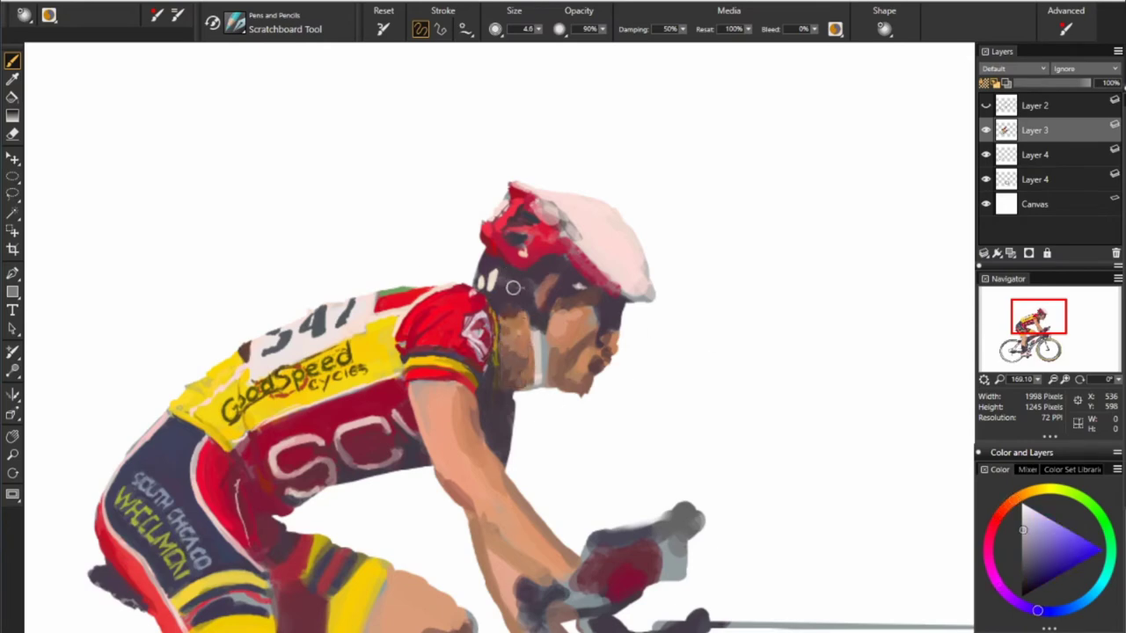
left_click(534, 321, "alt")
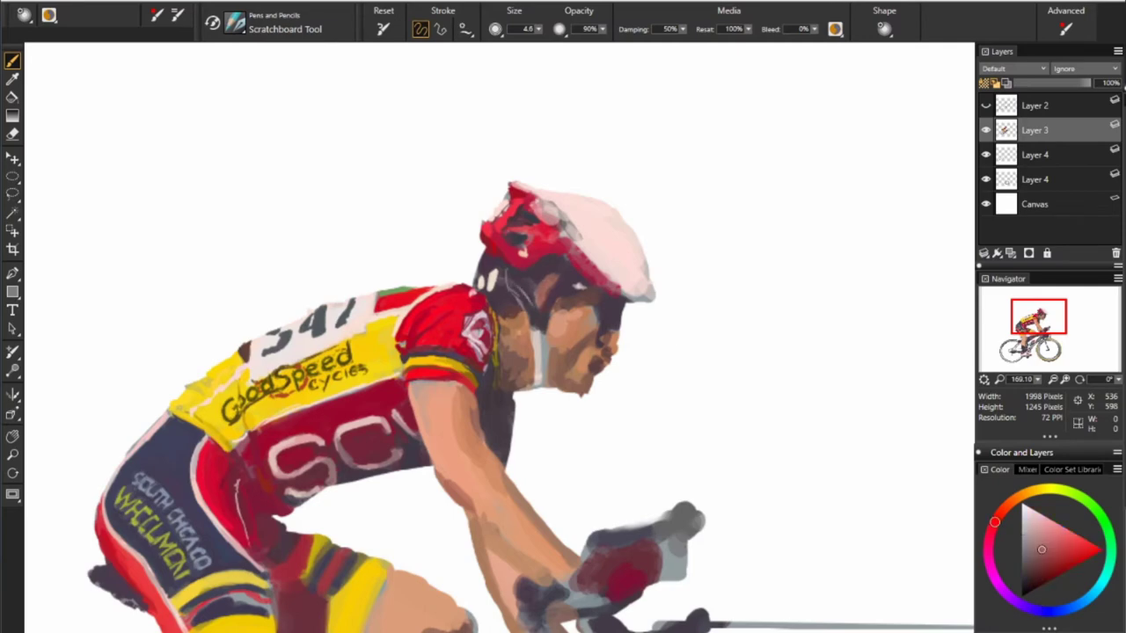
left_click(508, 276, "alt")
left_click(539, 306, "alt")
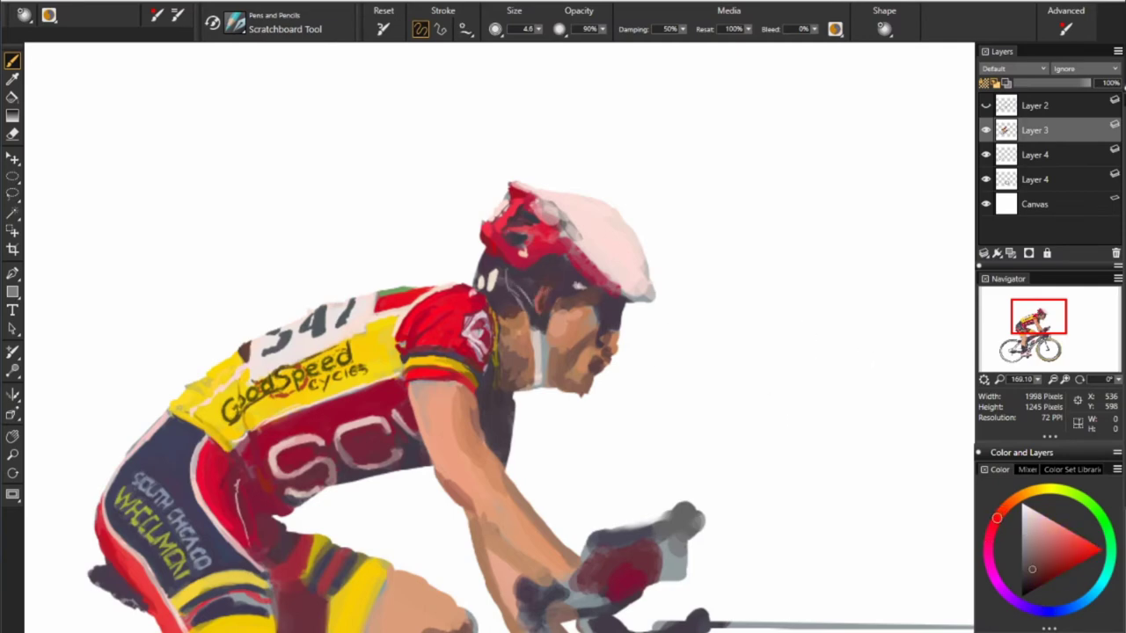
left_click(644, 319, "alt")
left_click(579, 291, "alt")
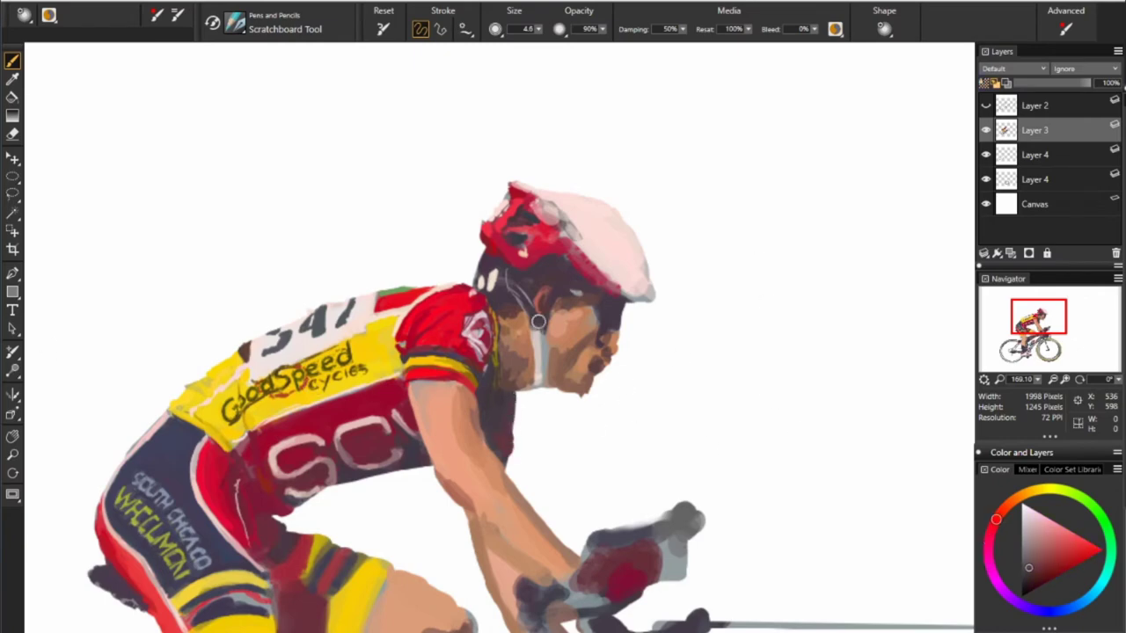
Sample red-orange, brown-orange and dark magenta tones from the face and neck
left_click(490, 383, "alt")
left_click(447, 341, "alt")
left_click(557, 373, "alt")
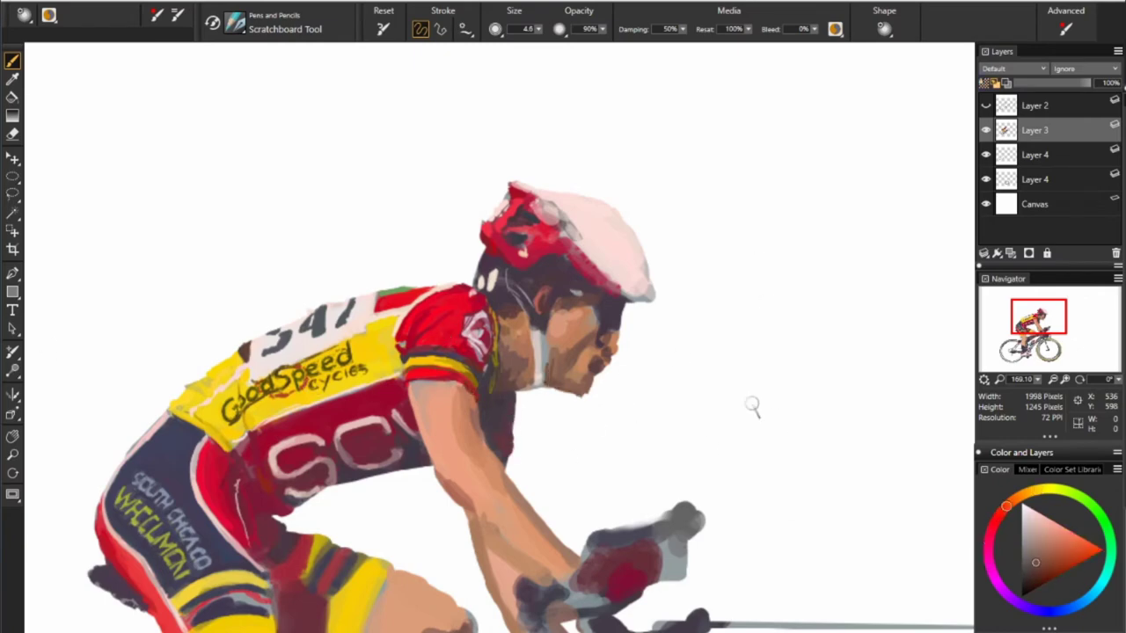
left_click(584, 374, "alt")
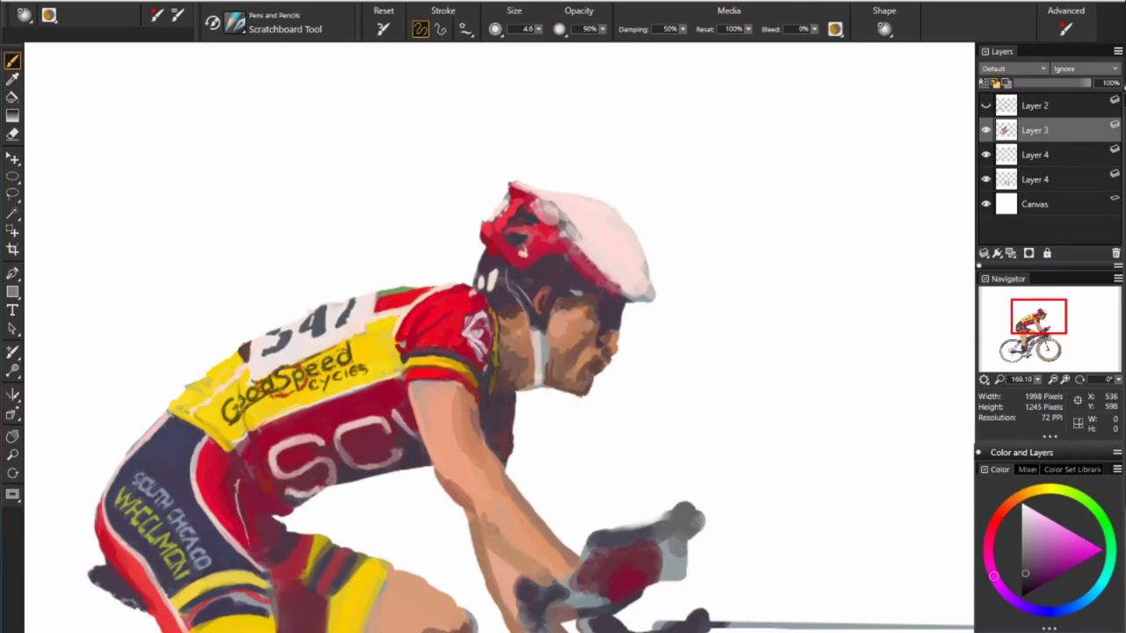
left_click(585, 304, "alt")
left_click(637, 274, "alt")
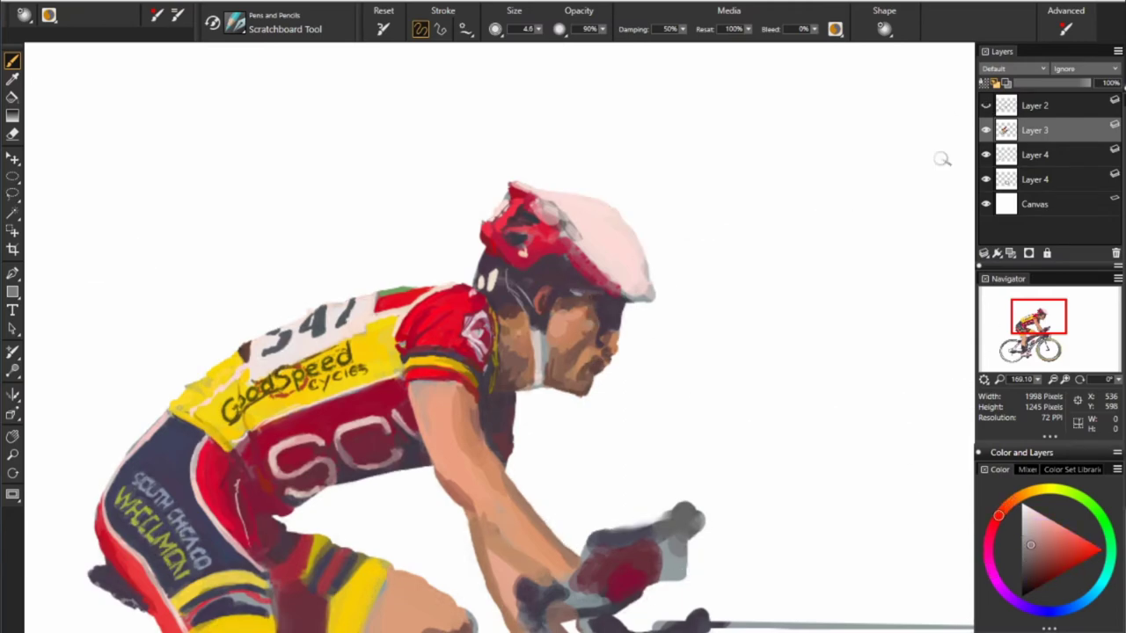
left_click(592, 380, "alt")
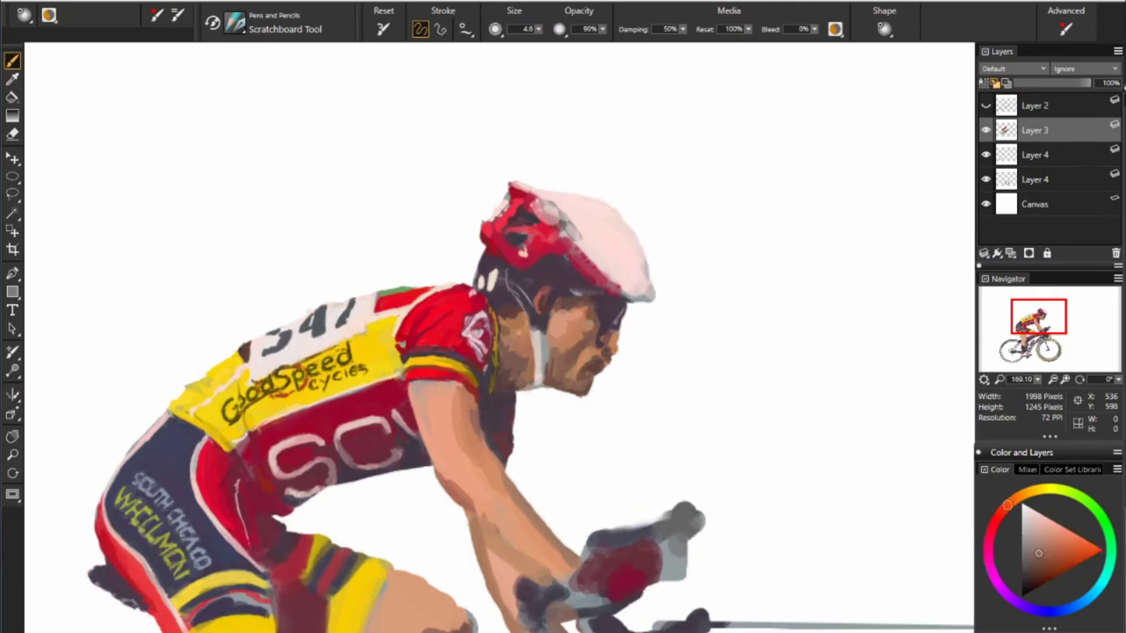
left_click(546, 321, "alt")
left_click(538, 308, "alt")
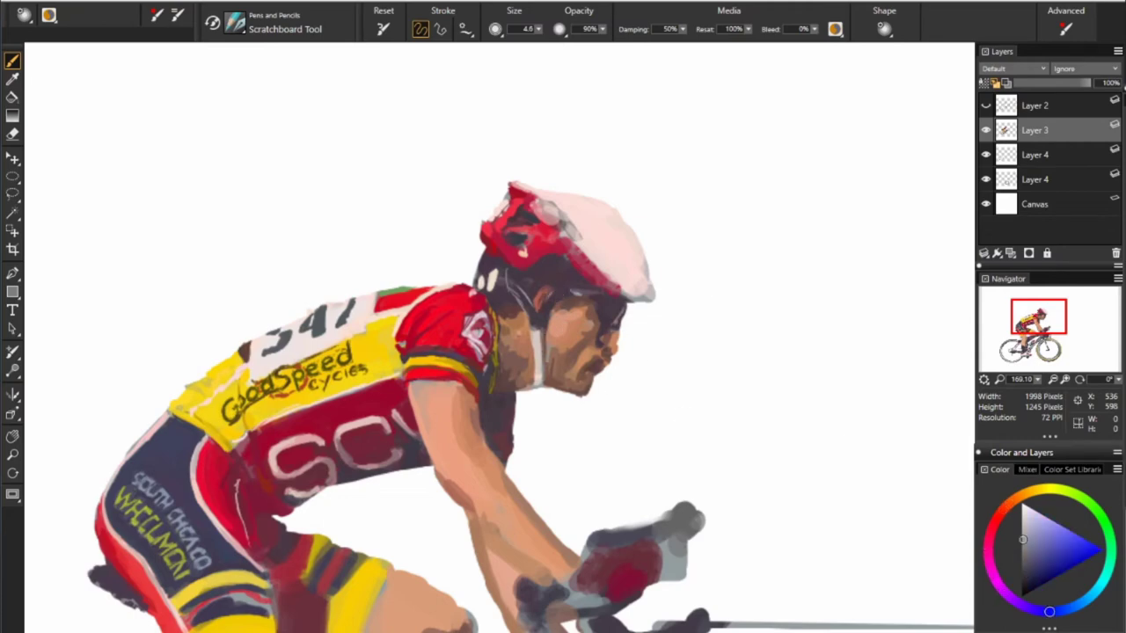
Sample light peach, dark red and orange skin tones from the helmet and face
left_click(573, 237, "alt")
left_click(532, 335, "alt")
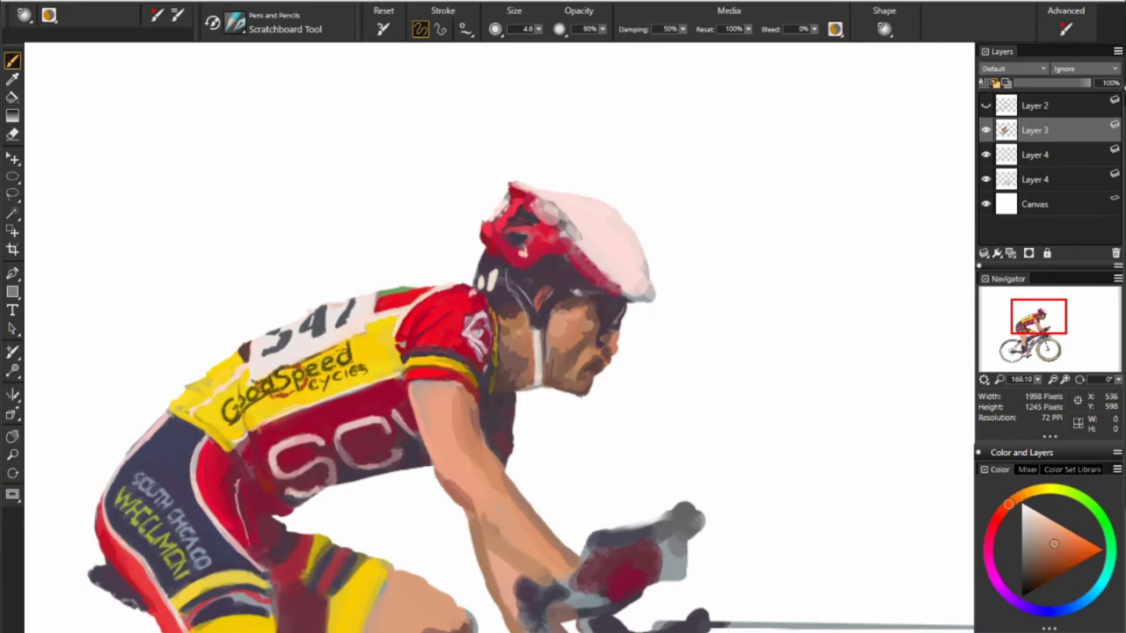
left_click(598, 345, "alt")
left_click(605, 332, "alt")
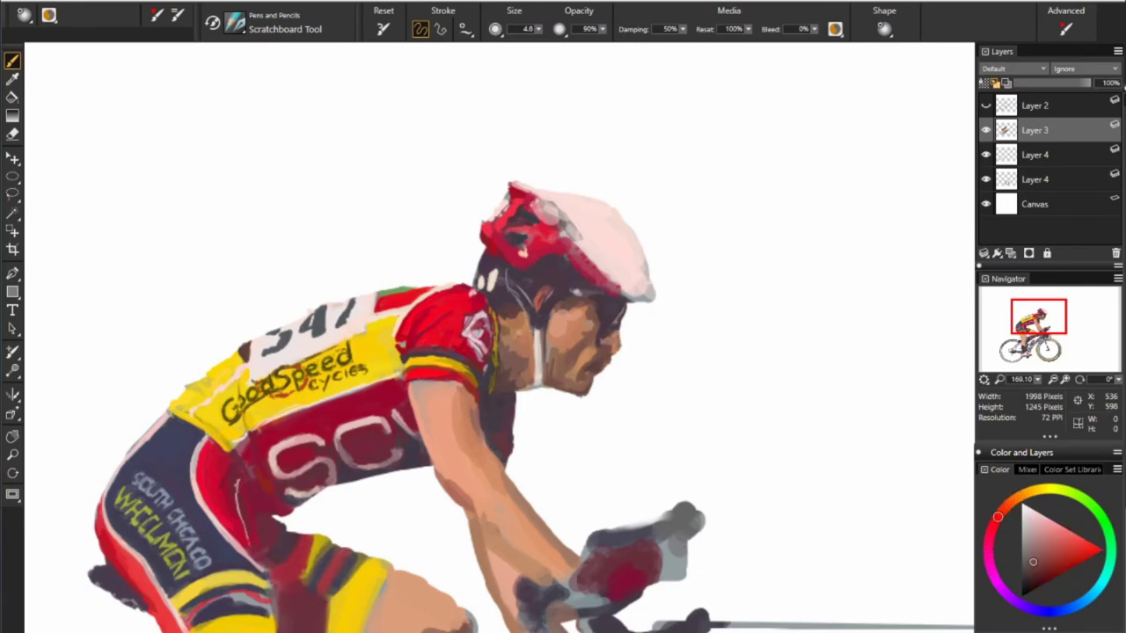
left_click(599, 373, "alt")
left_click(619, 376, "alt")
left_click(561, 333, "alt")
left_click(609, 336, "alt")
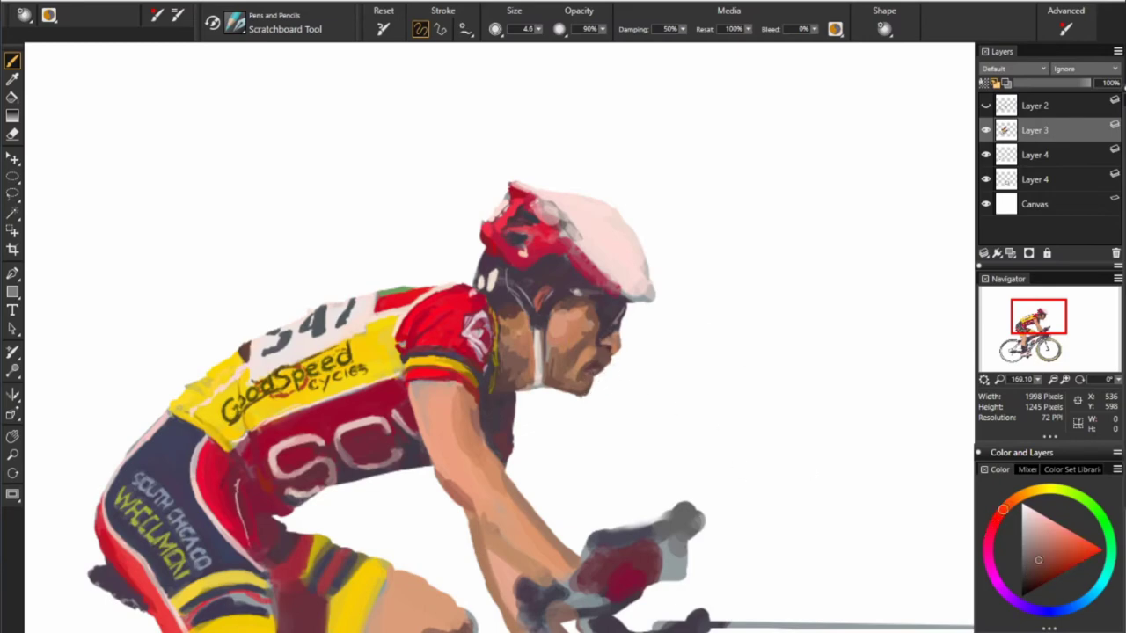
Sample dark magenta-red and paint a dark vent on the helmet's right side
key("e")
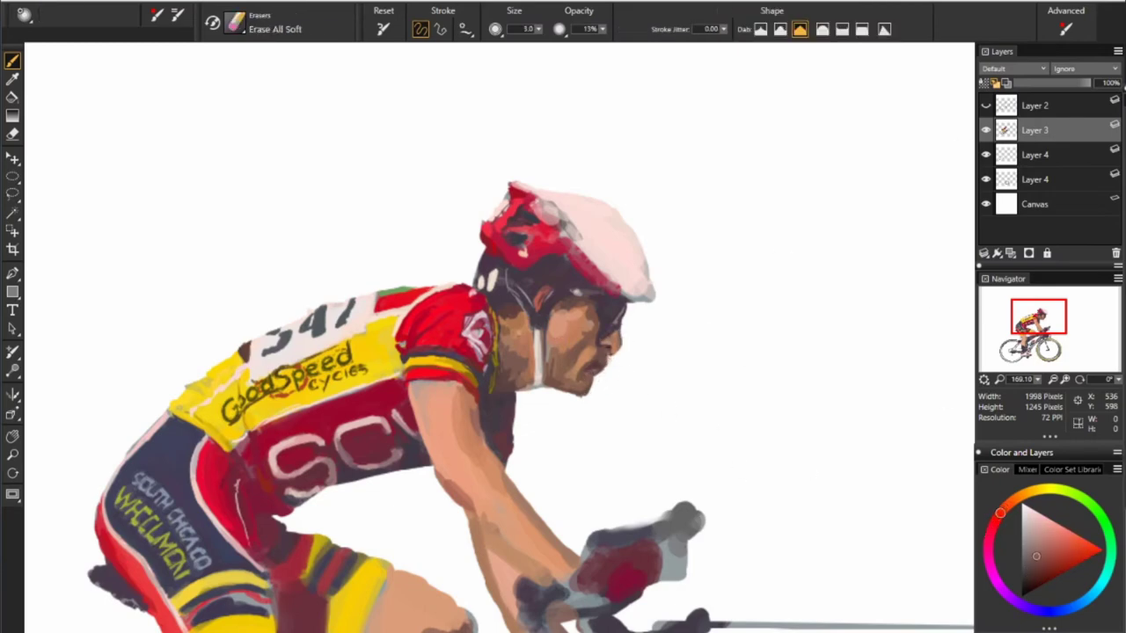
key("e")
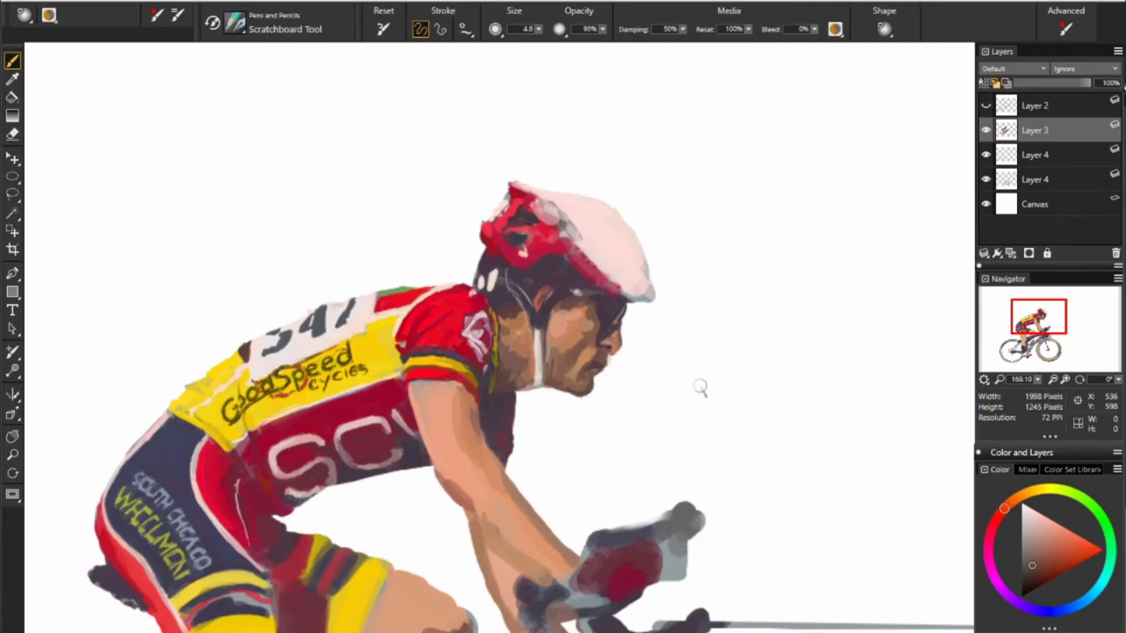
left_click(544, 246, "alt")
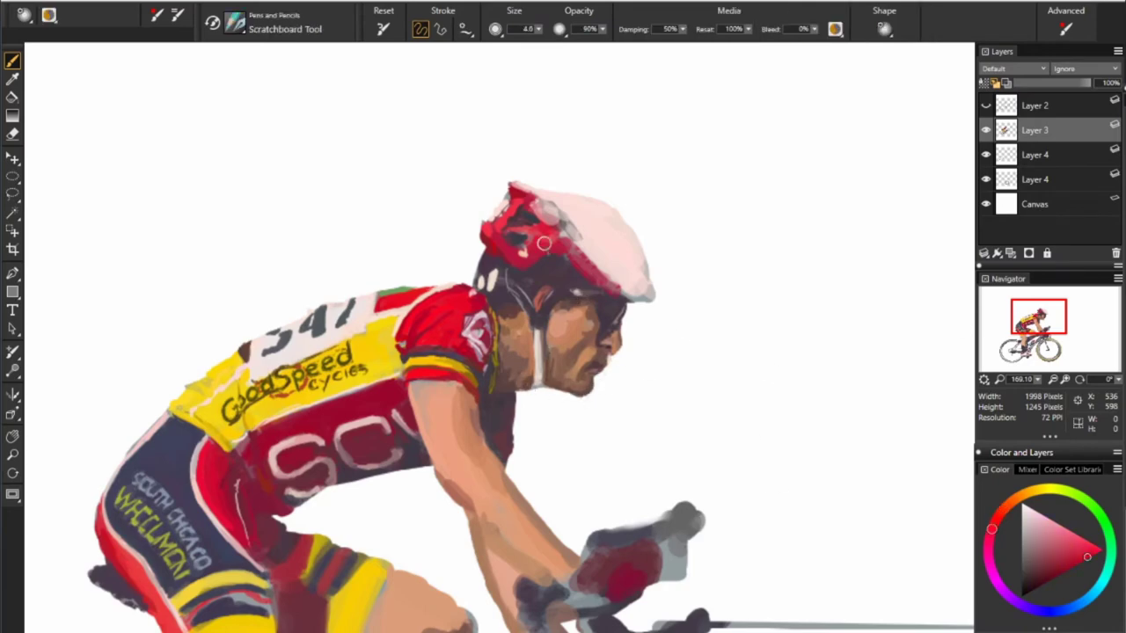
left_click(548, 282, "alt")
left_click(510, 331, "alt")
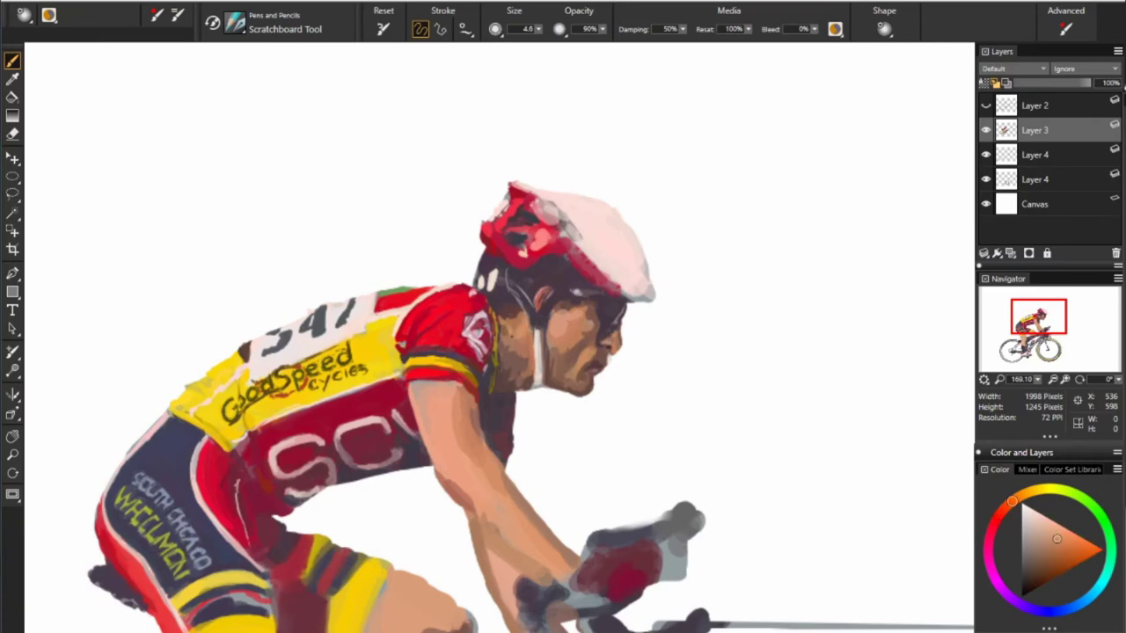
left_click(586, 254, "alt")
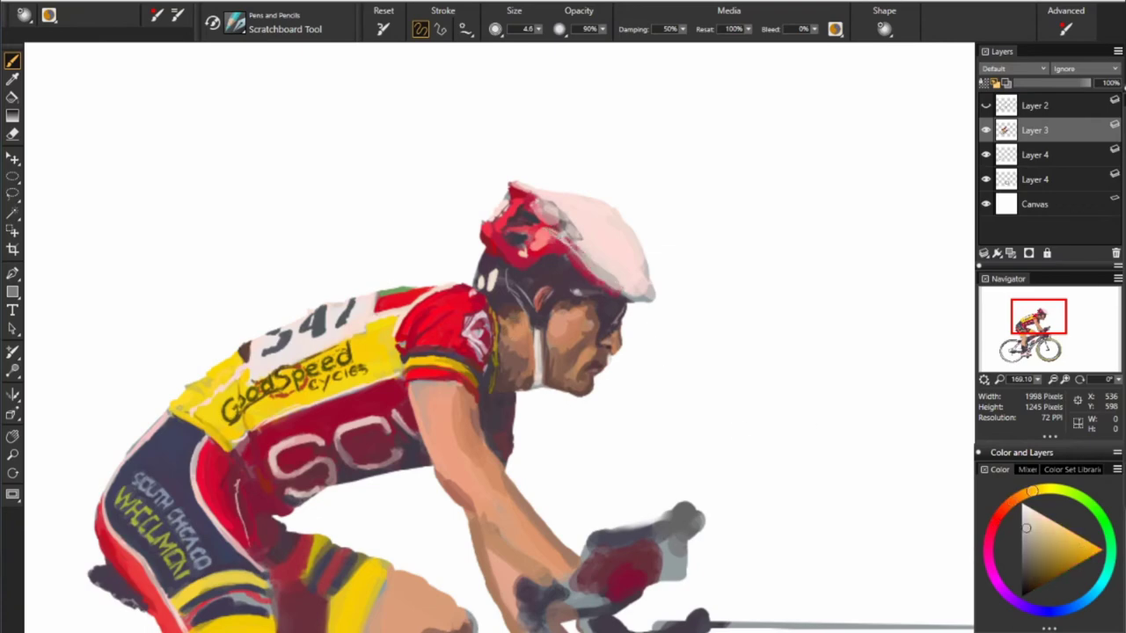
left_click(533, 228, "alt")
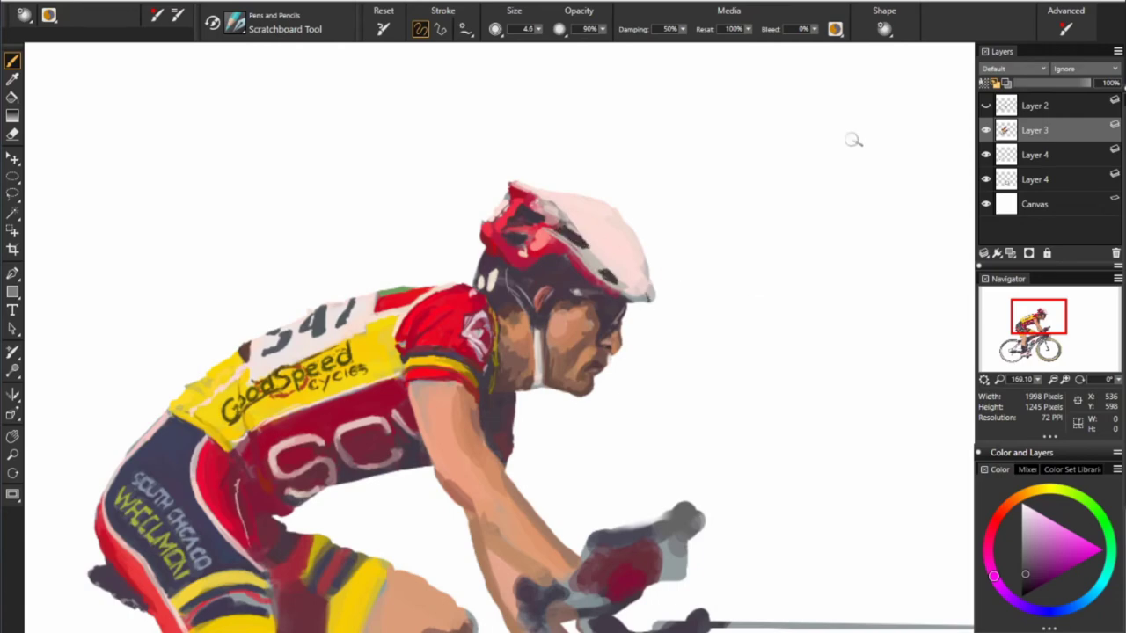
left_click_drag(614, 252, 648, 292)
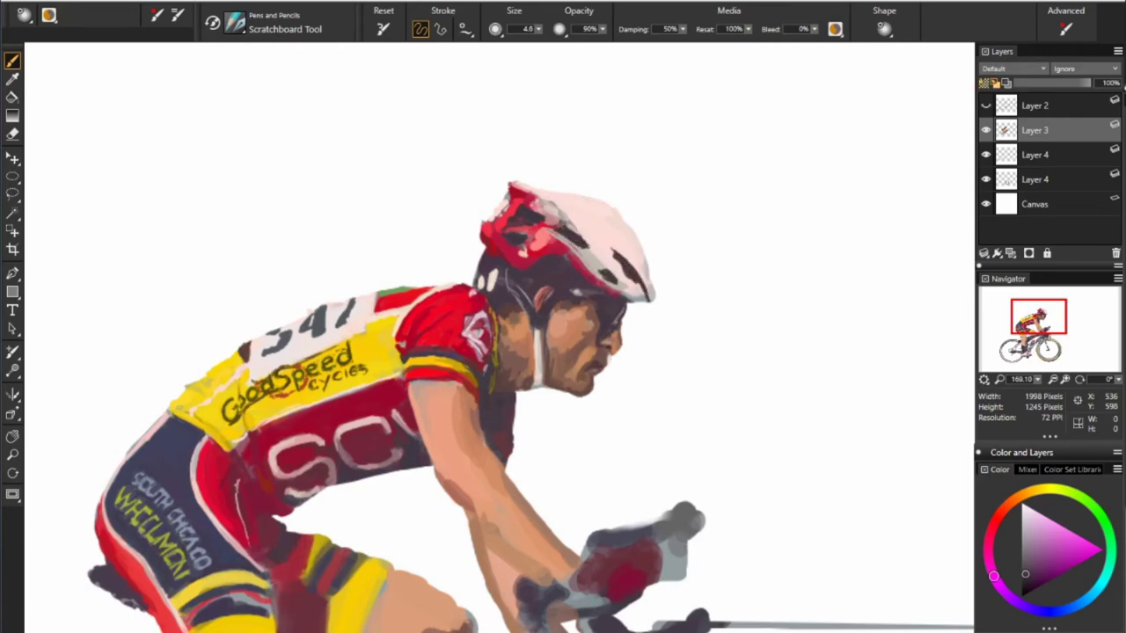
Sample the helmet's near-white and vent purple-grey, plus several face and arm skin tones
left_click(625, 273, "alt")
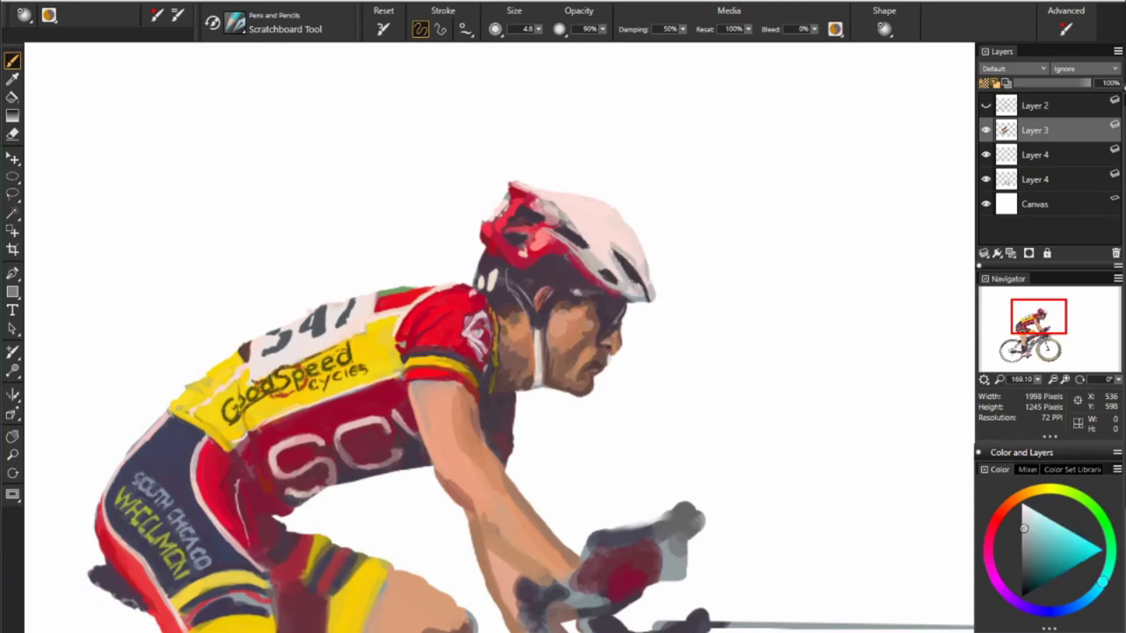
left_click(616, 245, "alt")
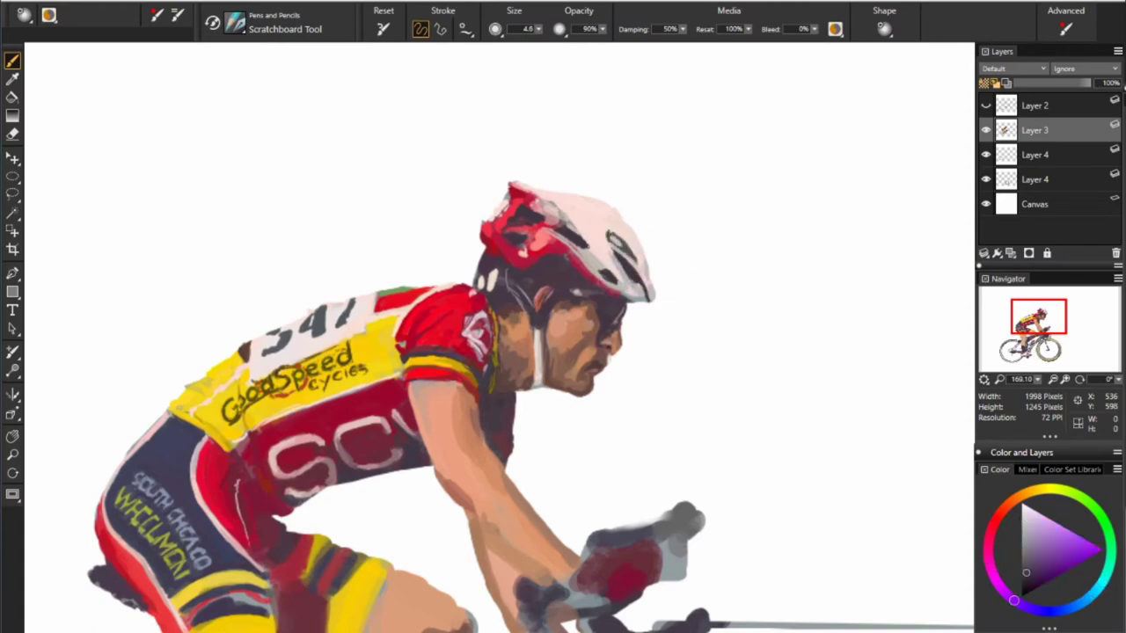
left_click(581, 387, "alt")
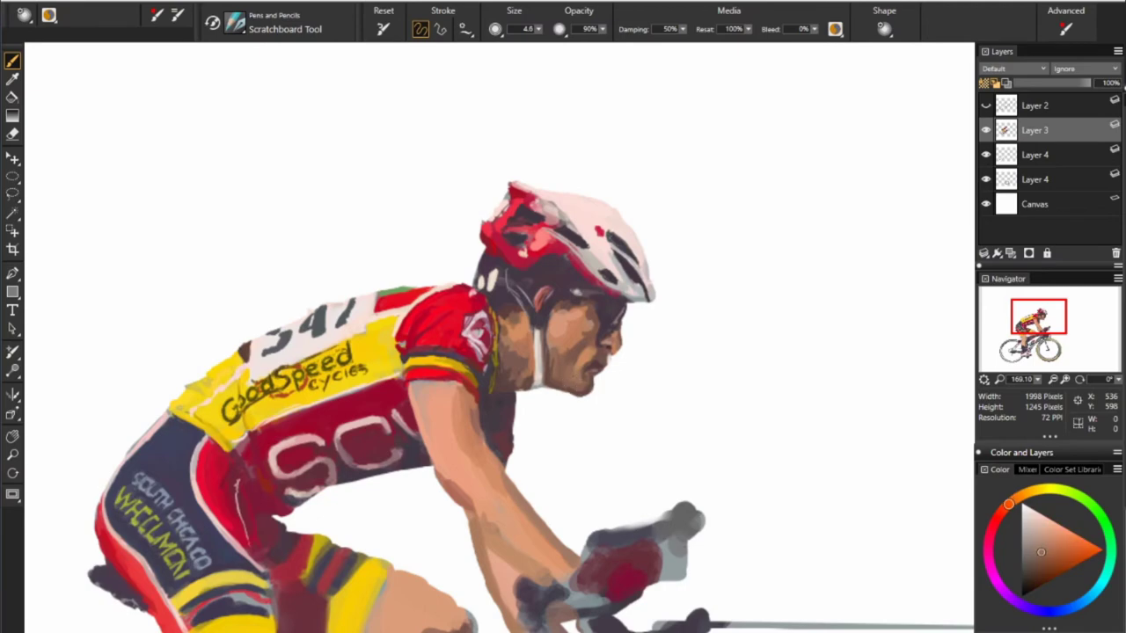
left_click(604, 423, "alt")
left_click(567, 315, "alt")
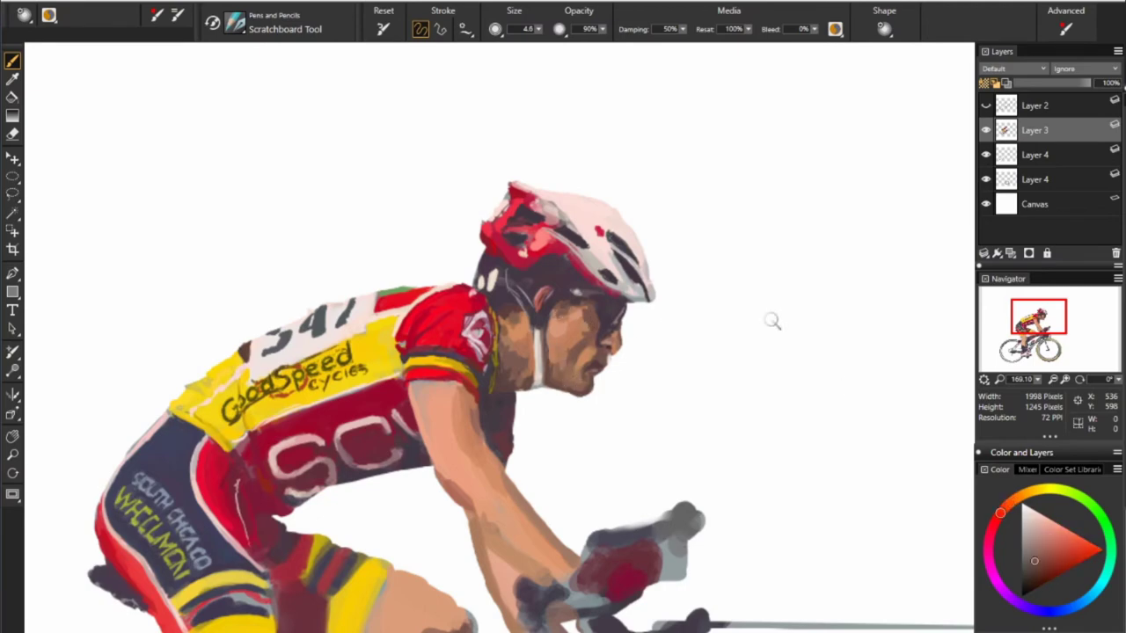
left_click(614, 341, "alt")
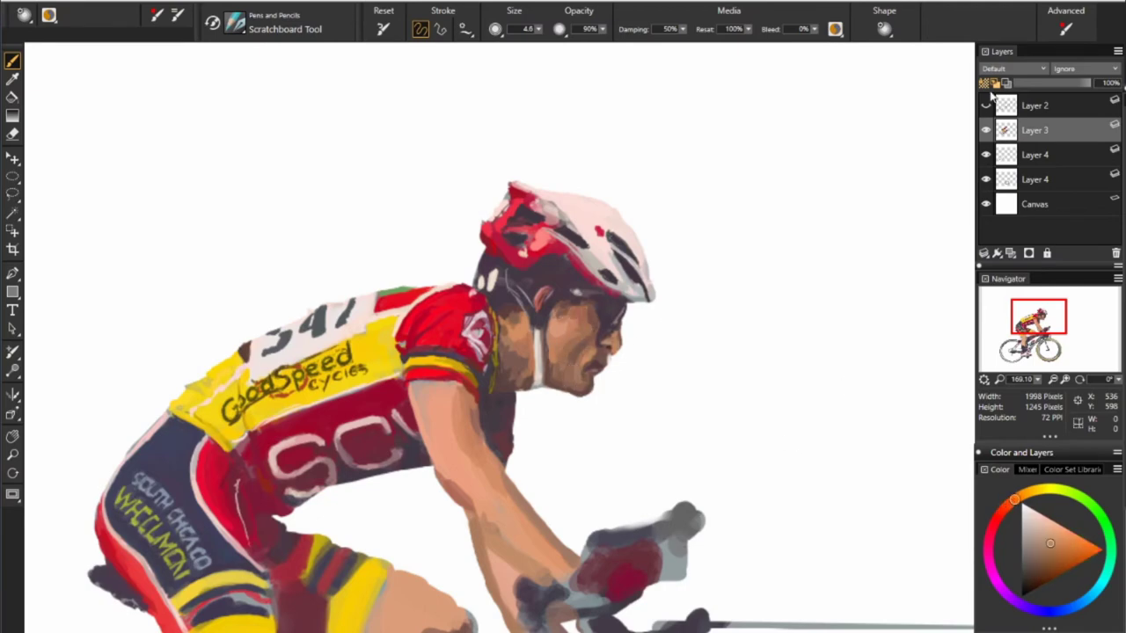
Sample light grey, light red and orange-red from the helmet
left_click(654, 244, "alt")
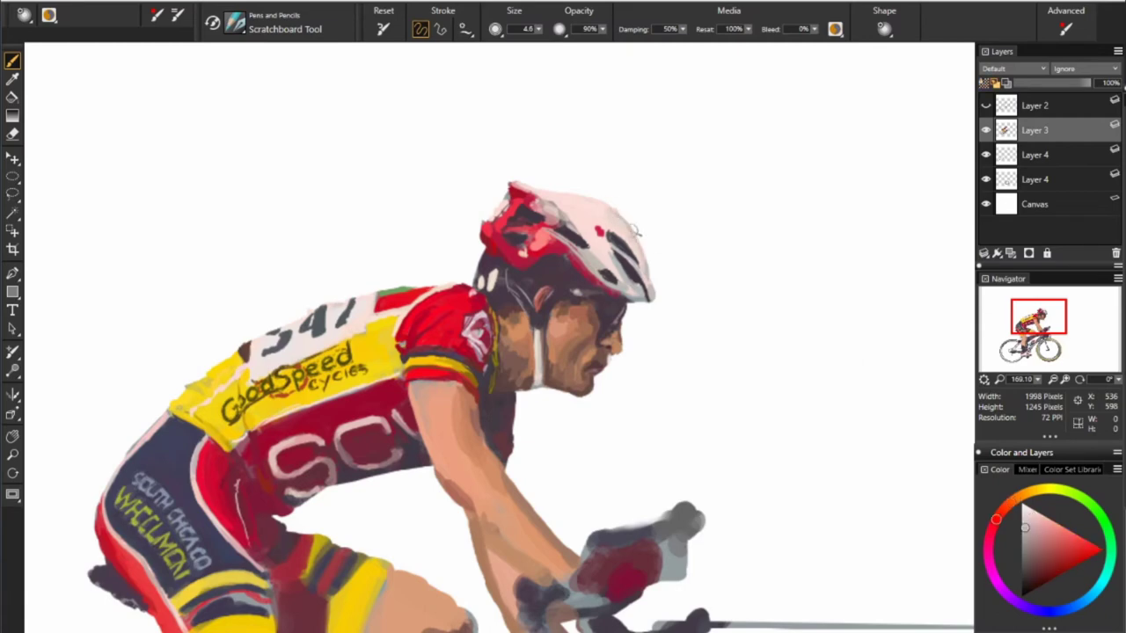
left_click(645, 268, "alt")
left_click(642, 269, "alt")
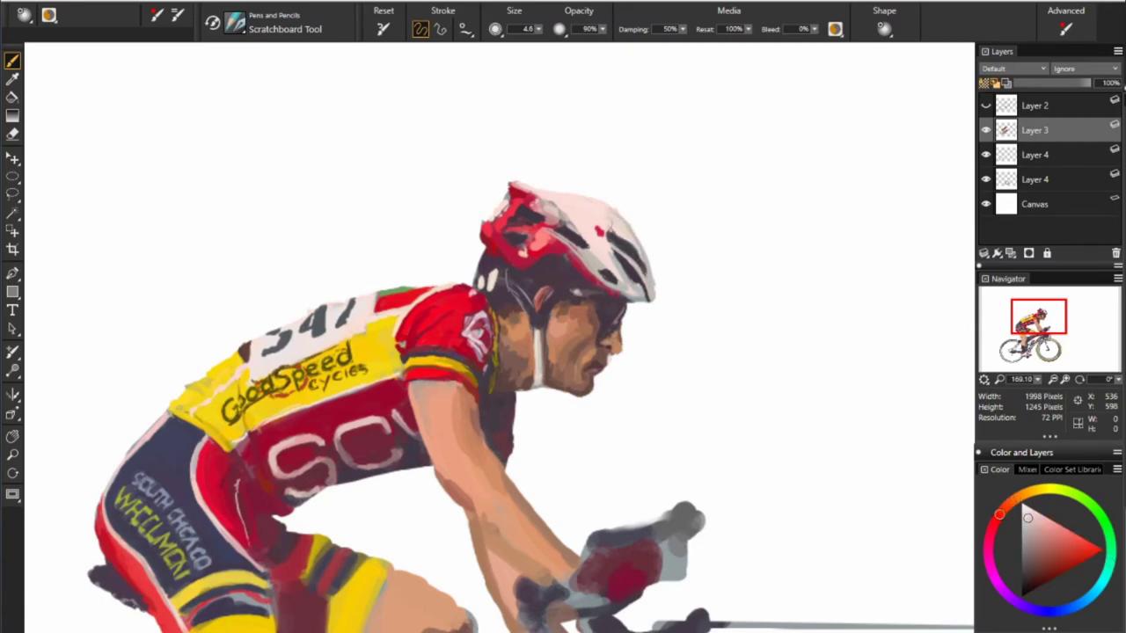
left_click(562, 251, "alt")
Lower brush opacity to 49% and bring the arm, legs and bike frame into view
key("4")
key("9")
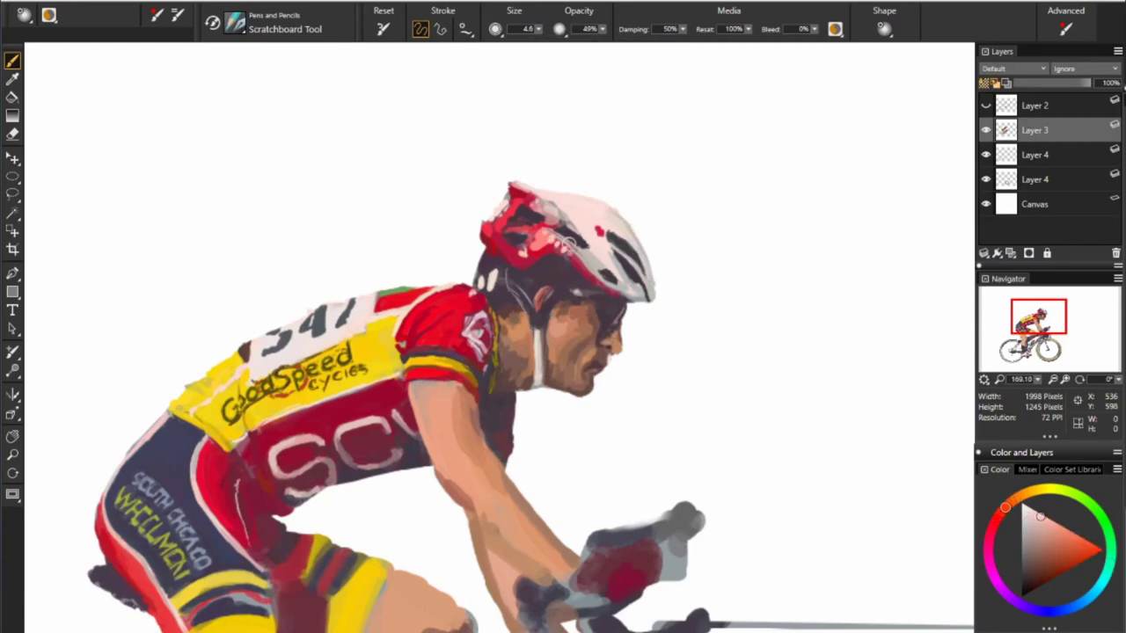
left_click(538, 226, "alt")
scroll(630, 254, "down", 3)
scroll(630, 254, "up", 3)
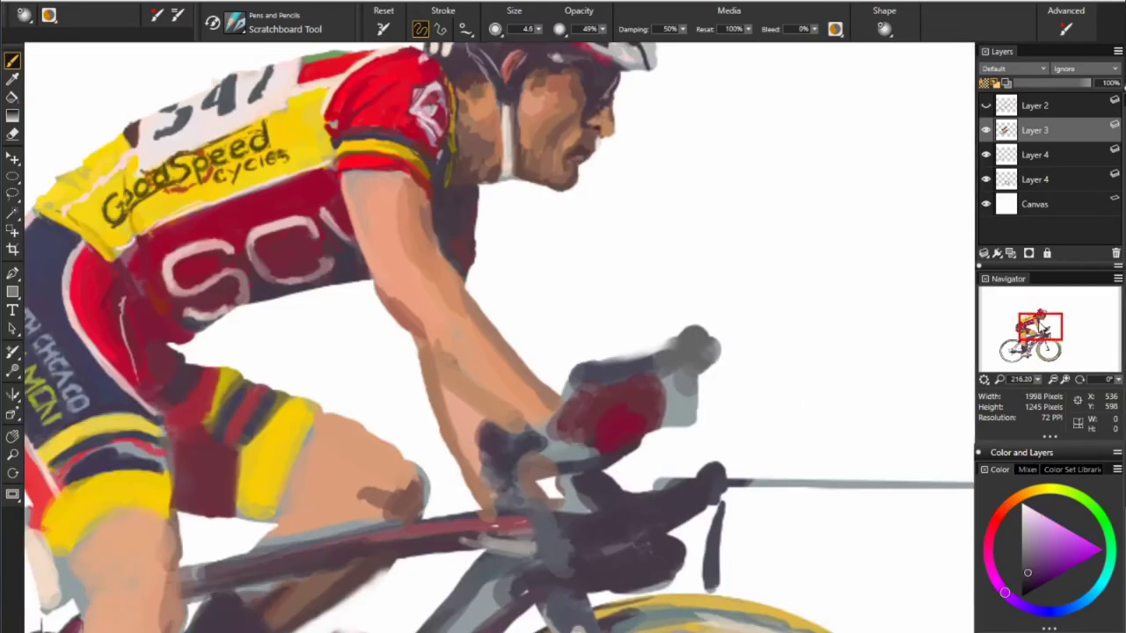
scroll(630, 254, "up", 1)
left_click(508, 437, "alt")
left_click_drag(866, 441, 880, 208)
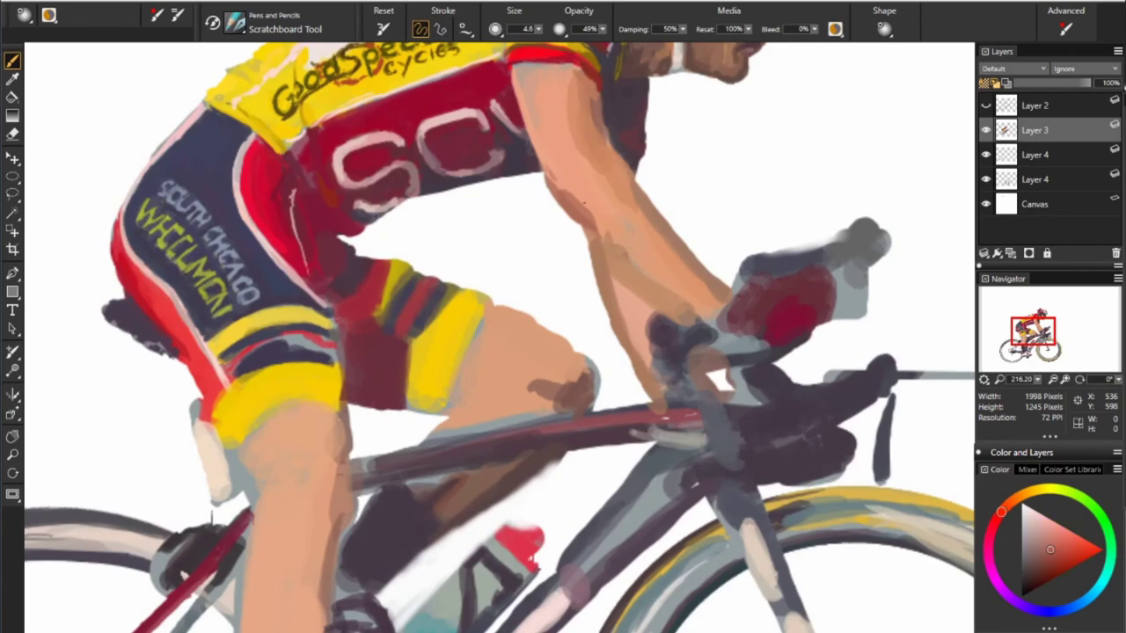
left_click(591, 224, "alt")
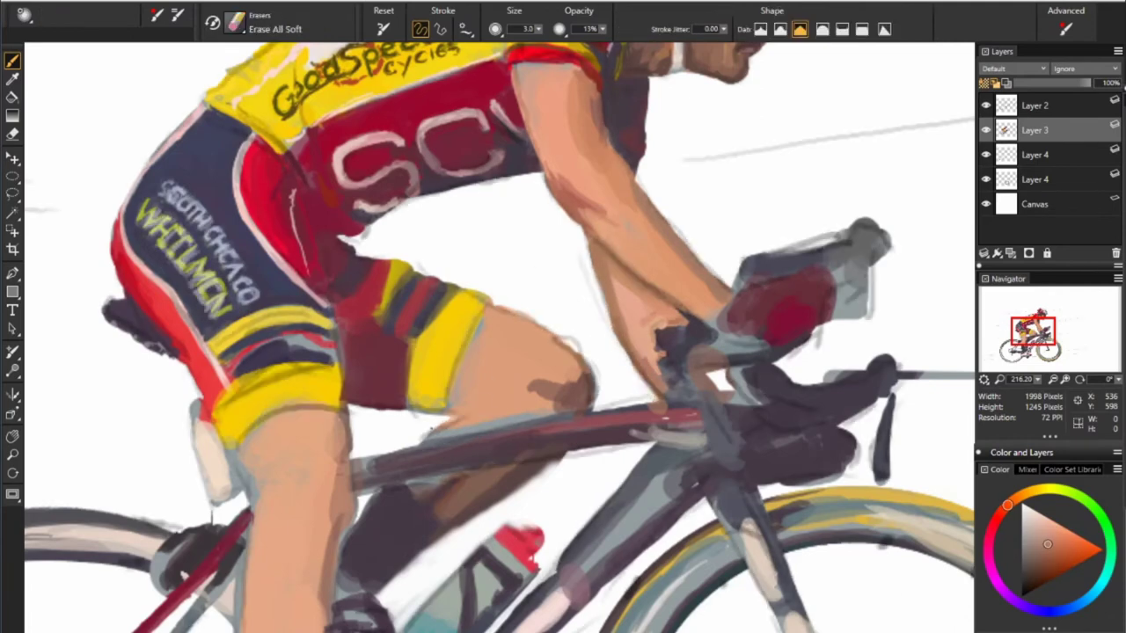
Lighten the top tube, shade the upper arm reddish and add lighter forearm skin
left_click_drag(369, 457, 447, 433)
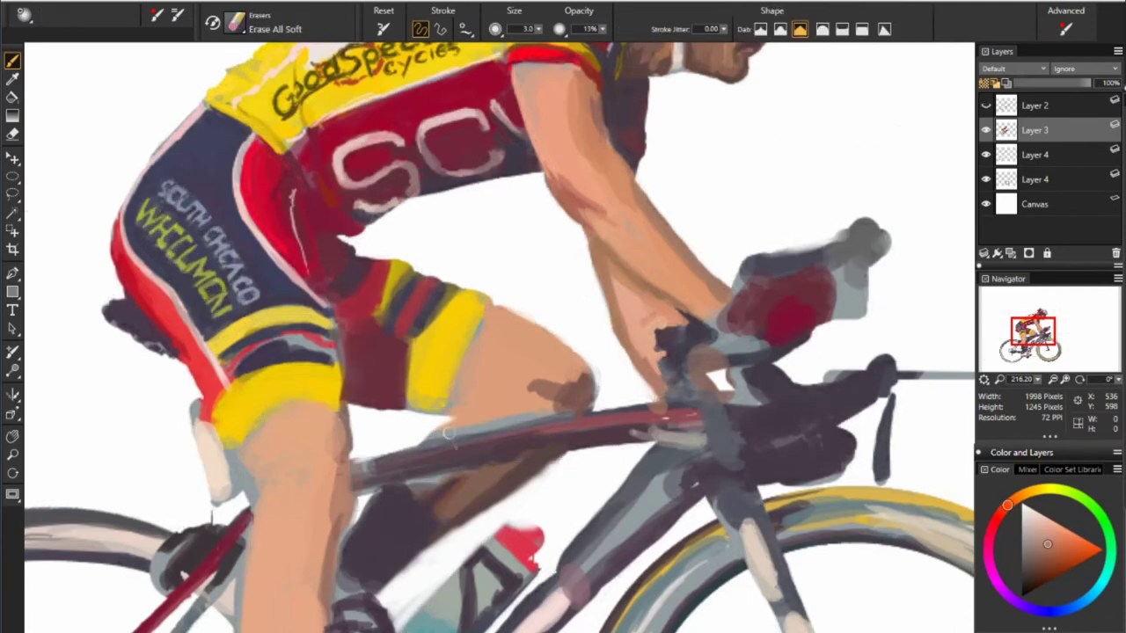
key("b")
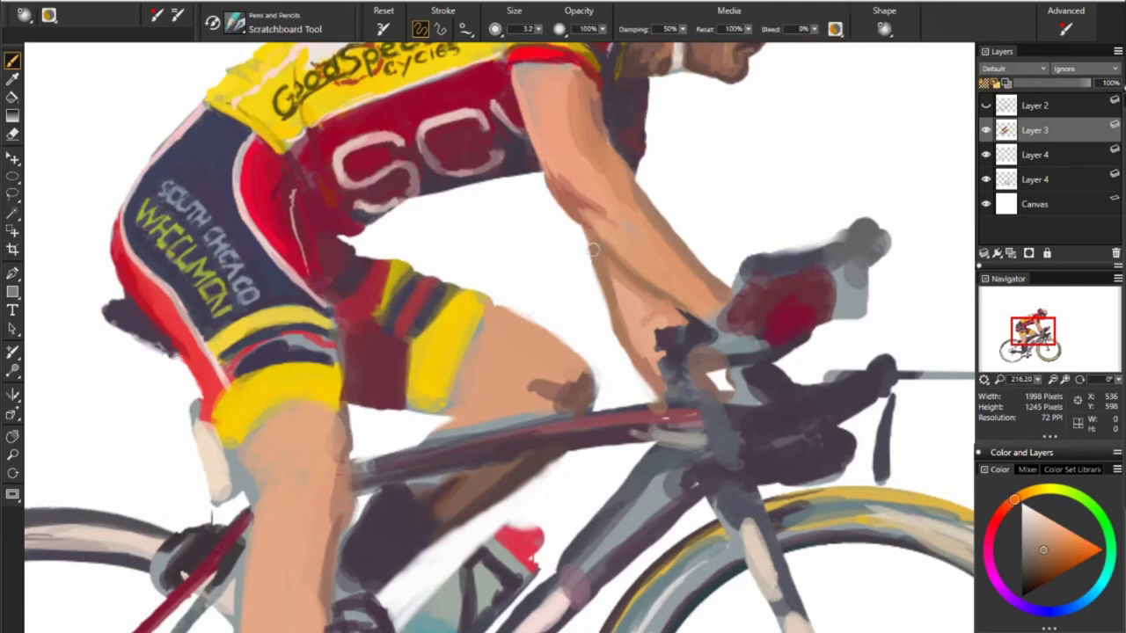
left_click_drag(588, 244, 627, 301)
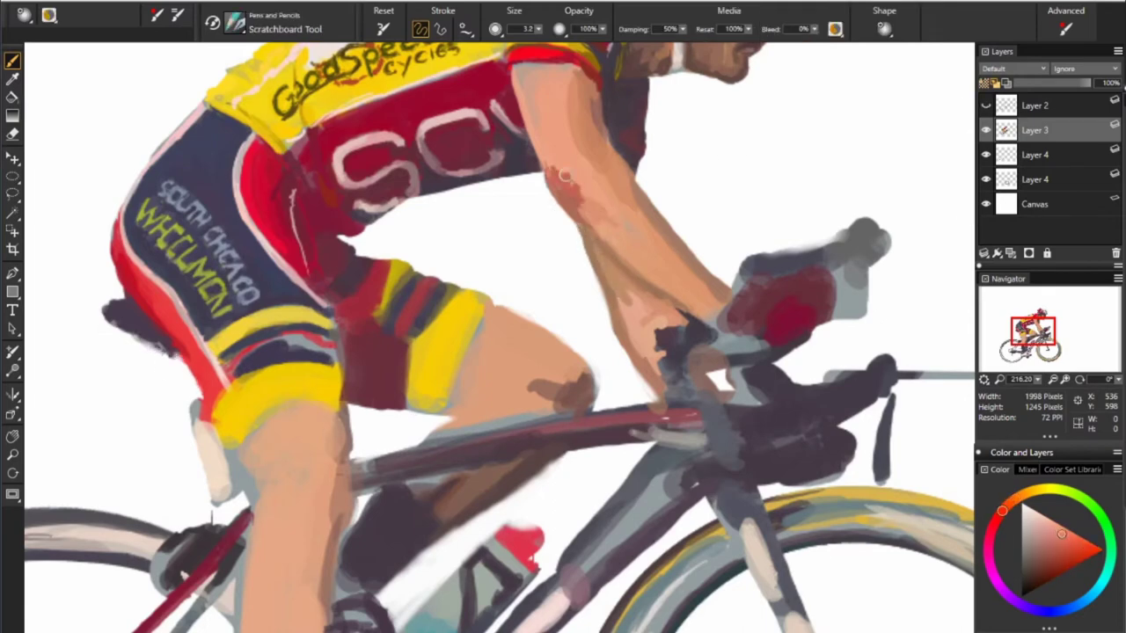
left_click_drag(598, 211, 547, 158)
left_click(621, 167, "alt")
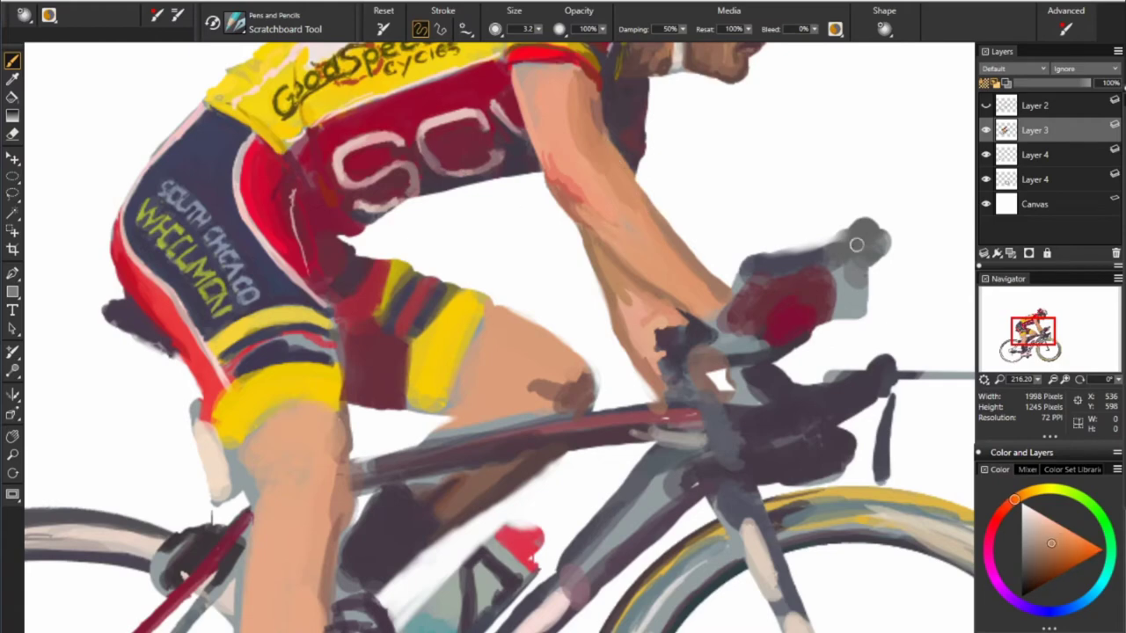
left_click_drag(730, 299, 673, 231)
Sample dark purples for the glove, show Layer 2, and pick reds from the top tube
left_click(682, 322, "alt")
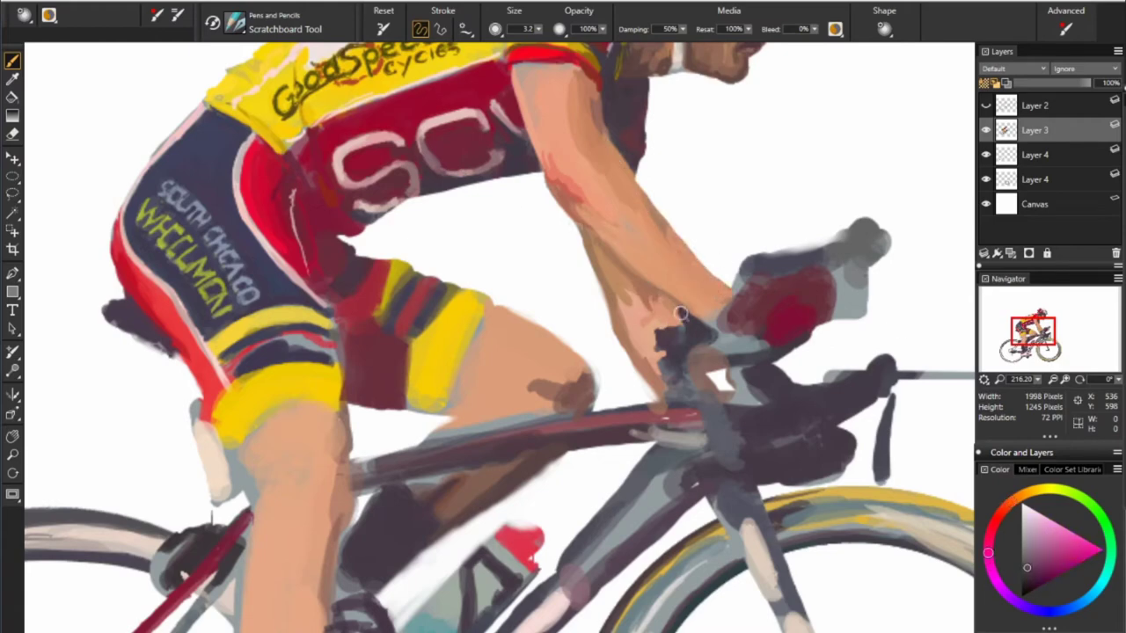
left_click(714, 380, "alt")
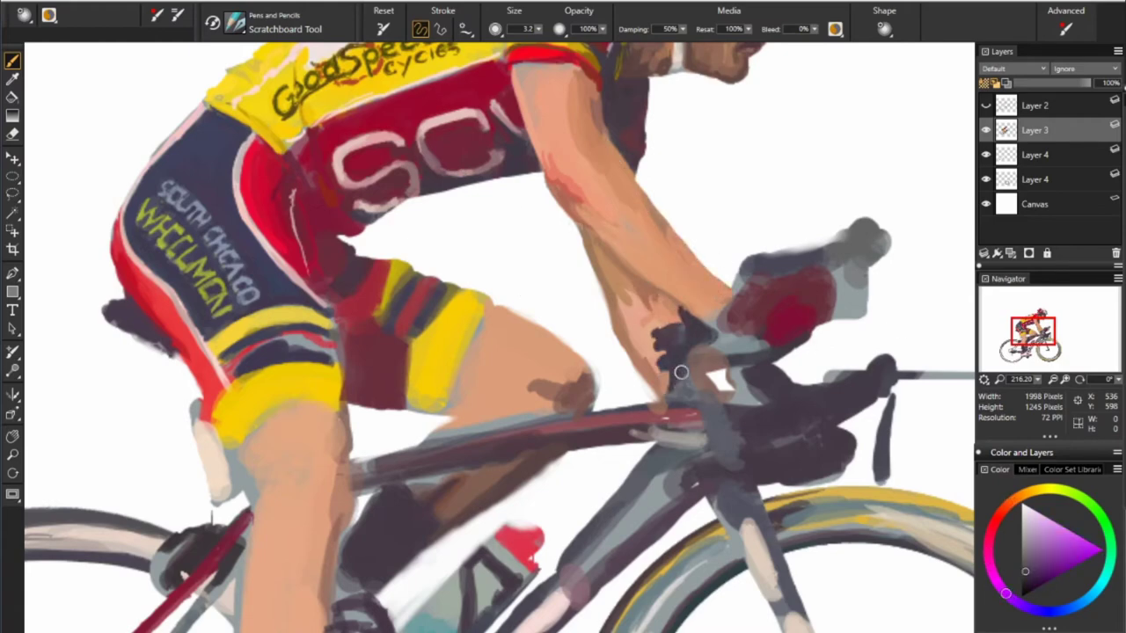
left_click(712, 376, "alt")
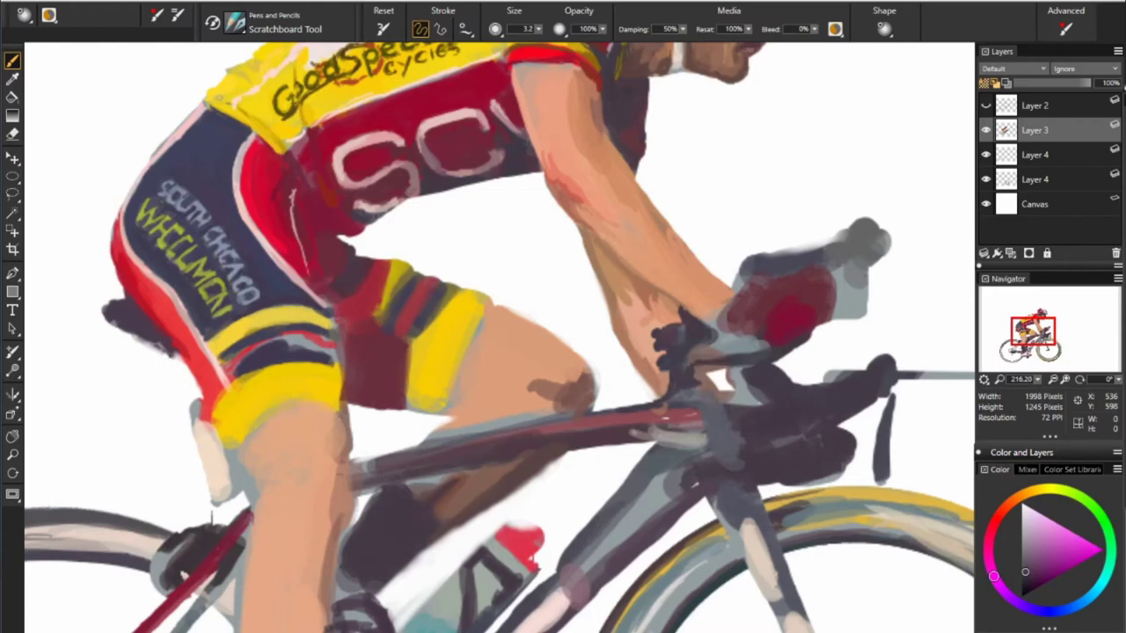
left_click(986, 105)
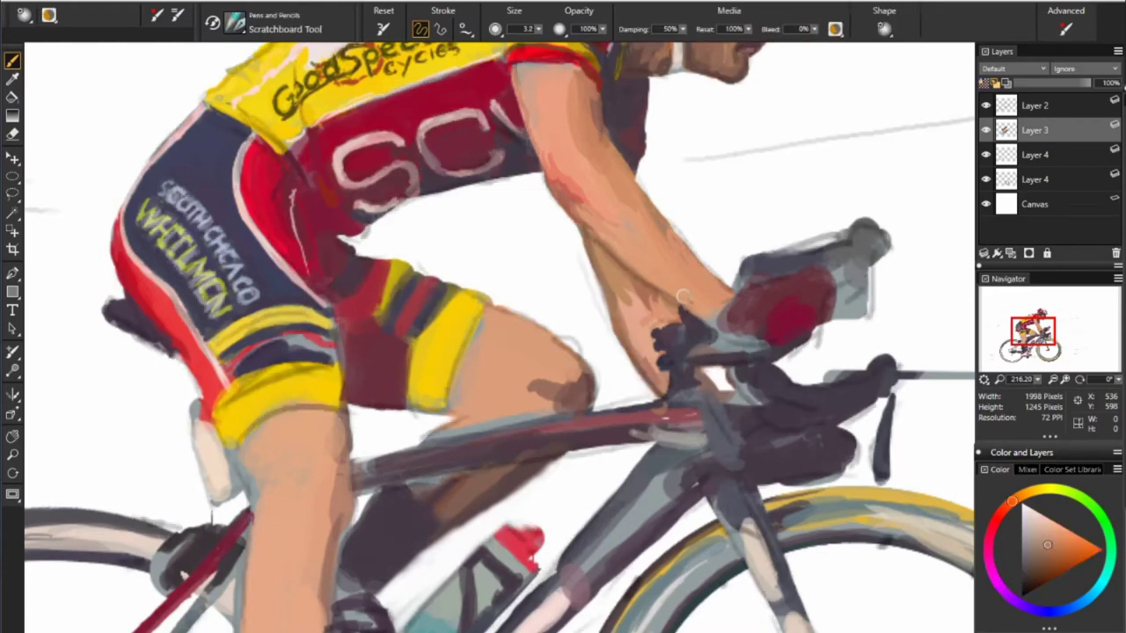
left_click(714, 387, "alt")
left_click(723, 417, "alt")
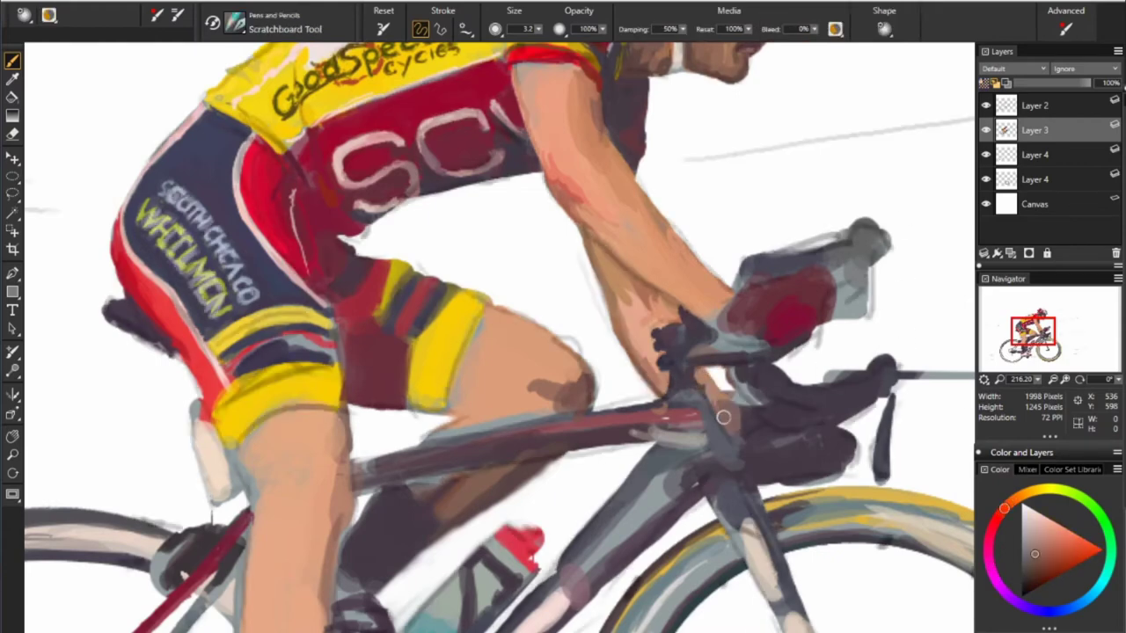
key("e")
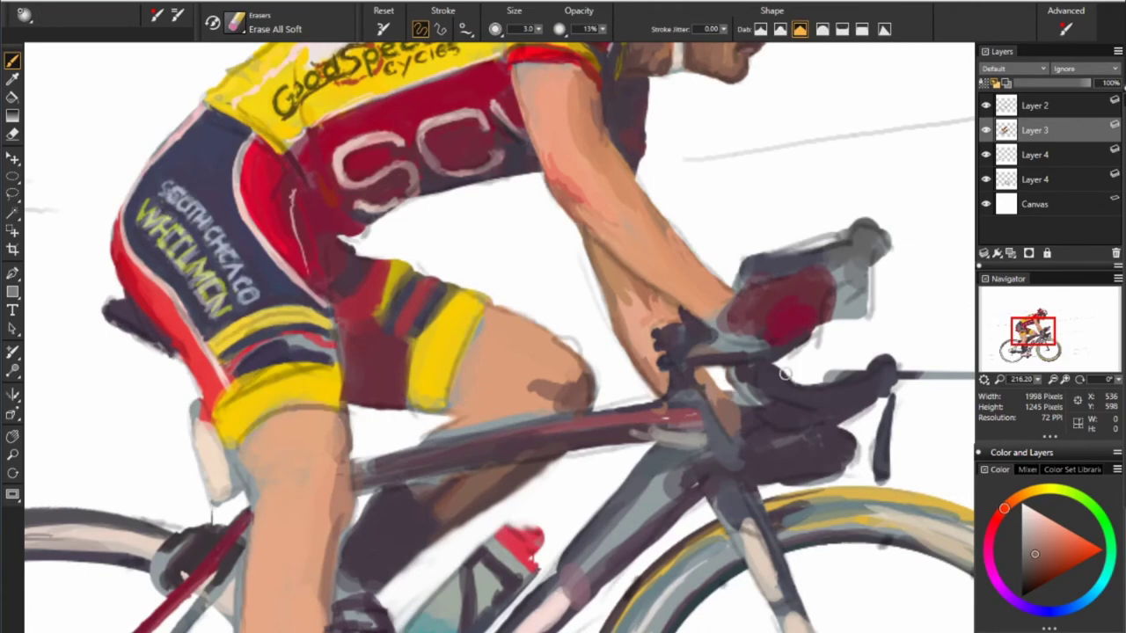
Soft-erase the dark paint around the handlebar stem and paint the dark curved drop
left_click_drag(750, 376, 755, 414)
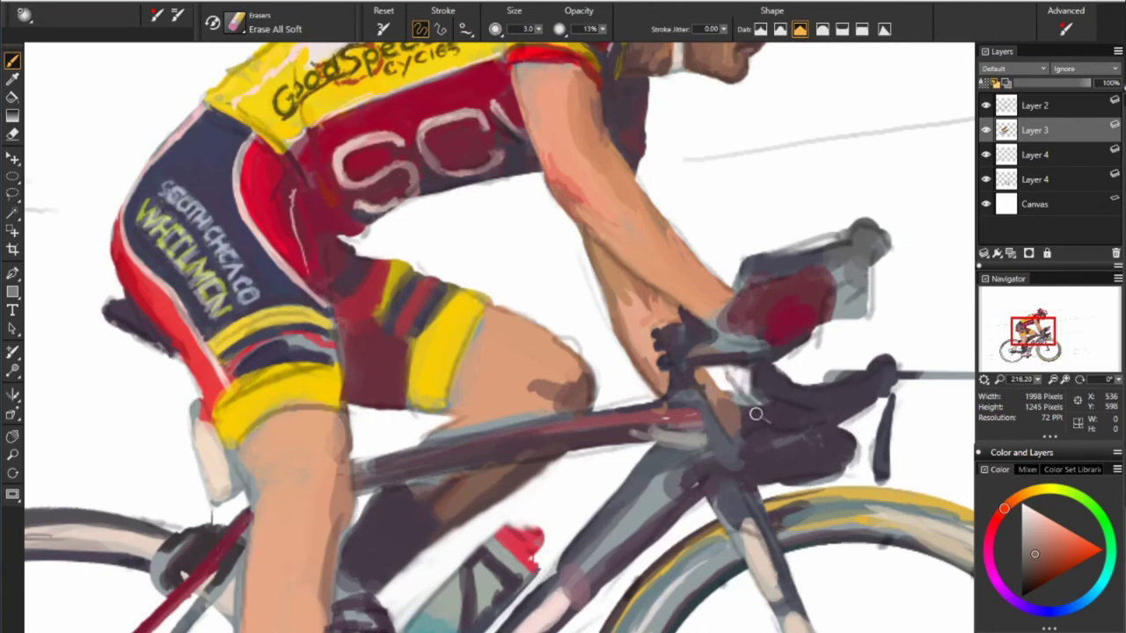
mouse_move(748, 369)
left_mouse_down()
mouse_move(818, 440)
mouse_move(845, 417)
mouse_move(809, 418)
left_mouse_up()
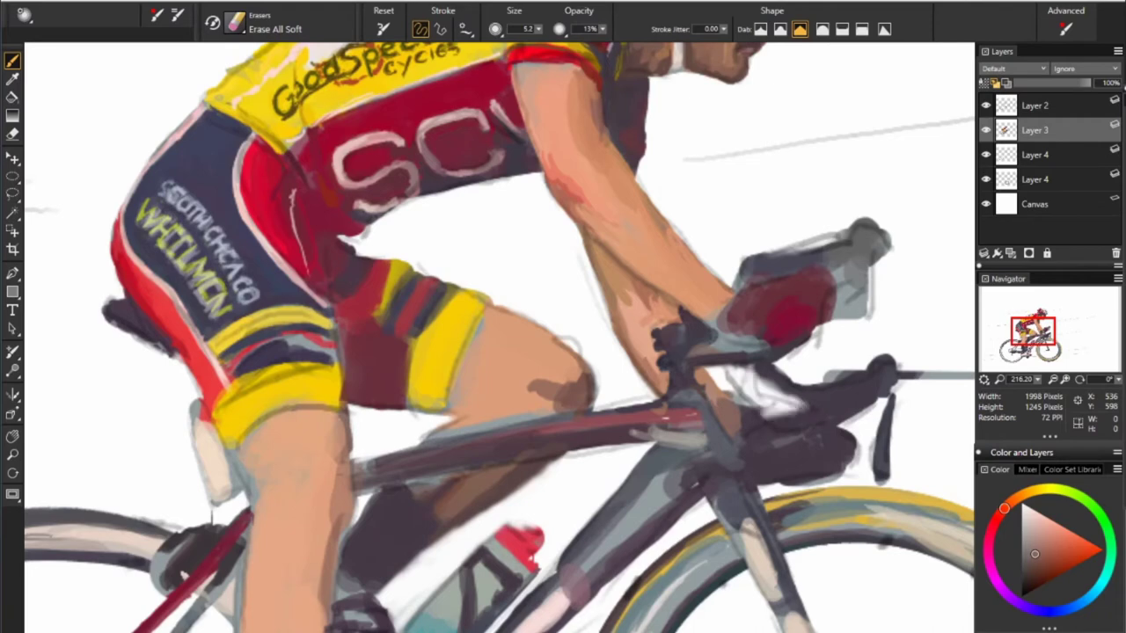
mouse_move(739, 400)
left_mouse_down()
mouse_move(854, 374)
mouse_move(915, 374)
mouse_move(738, 414)
mouse_move(832, 427)
mouse_move(827, 435)
left_mouse_up()
key("e")
key("e")
key("e")
left_click_drag(760, 422, 825, 444)
mouse_move(765, 382)
left_mouse_down()
mouse_move(883, 361)
mouse_move(911, 401)
mouse_move(829, 424)
mouse_move(768, 387)
left_mouse_up()
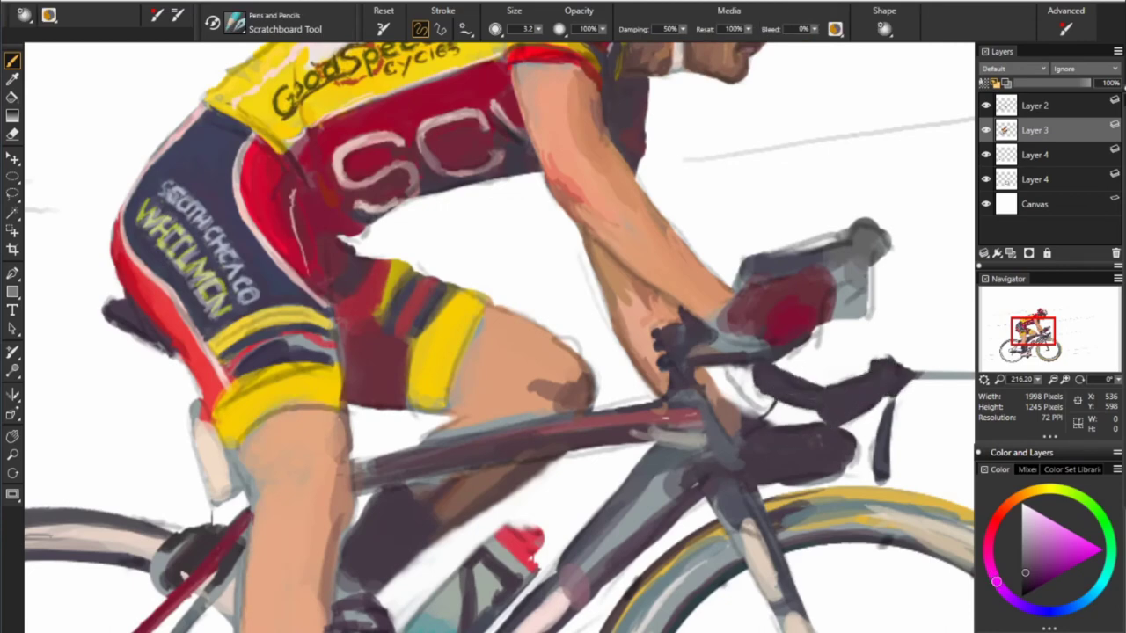
Paint the glove red and shade the brake hood in dark grey-blue and light grey
left_click(806, 337, "alt")
mouse_move(770, 343)
left_mouse_down()
mouse_move(716, 338)
mouse_move(705, 313)
mouse_move(862, 231)
mouse_move(879, 251)
mouse_move(862, 299)
mouse_move(836, 308)
mouse_move(888, 333)
left_mouse_up()
left_click(746, 280, "alt")
left_click(756, 260, "alt")
left_click(869, 324, "alt")
mouse_move(827, 290)
left_mouse_down()
mouse_move(853, 264)
mouse_move(869, 304)
left_mouse_up()
left_click(867, 262, "alt")
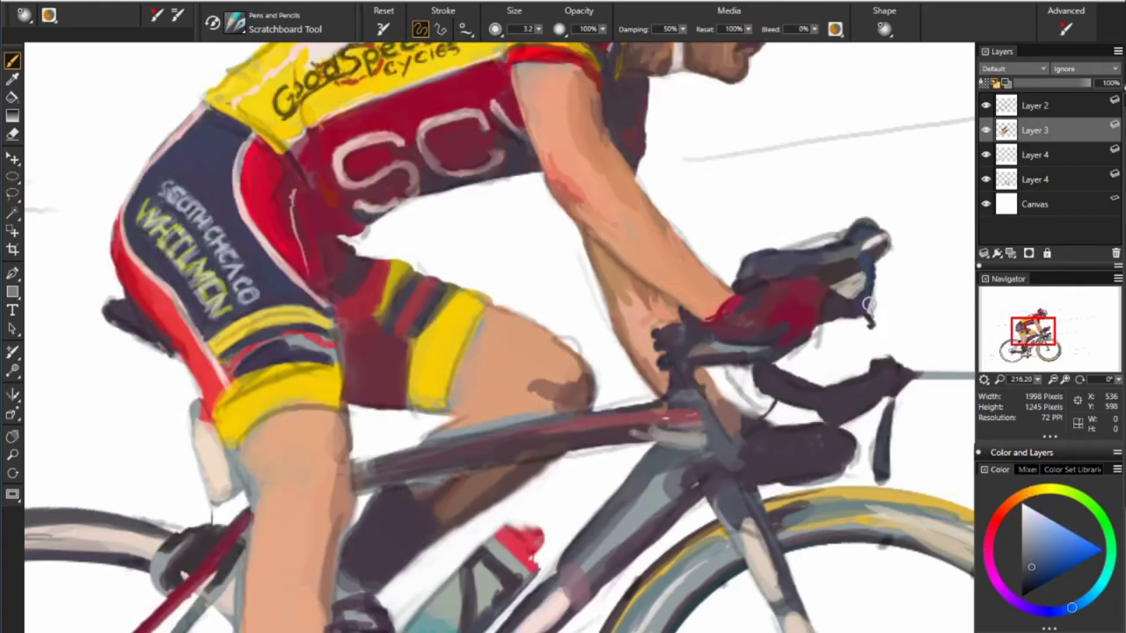
left_click(871, 319, "alt")
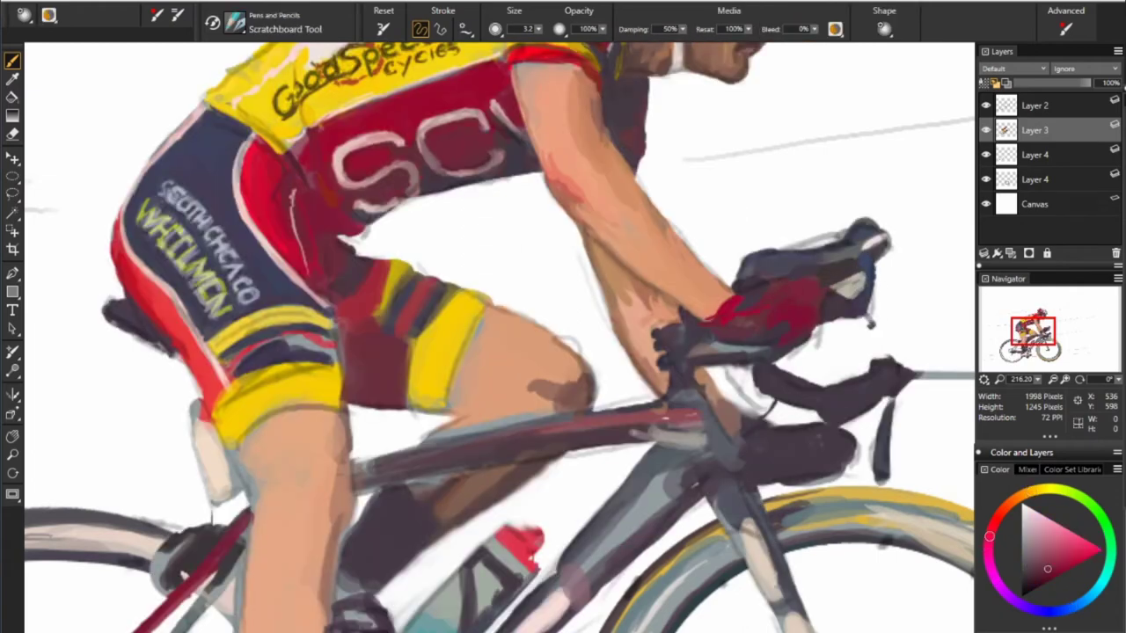
Add light pink highlights to the red glove, then sample dark blue-grey and magenta-red
mouse_move(731, 323)
left_mouse_down()
mouse_move(764, 319)
mouse_move(740, 322)
mouse_move(726, 341)
left_mouse_up()
left_click(735, 322, "alt")
left_click(801, 321, "alt")
left_click(769, 291, "alt")
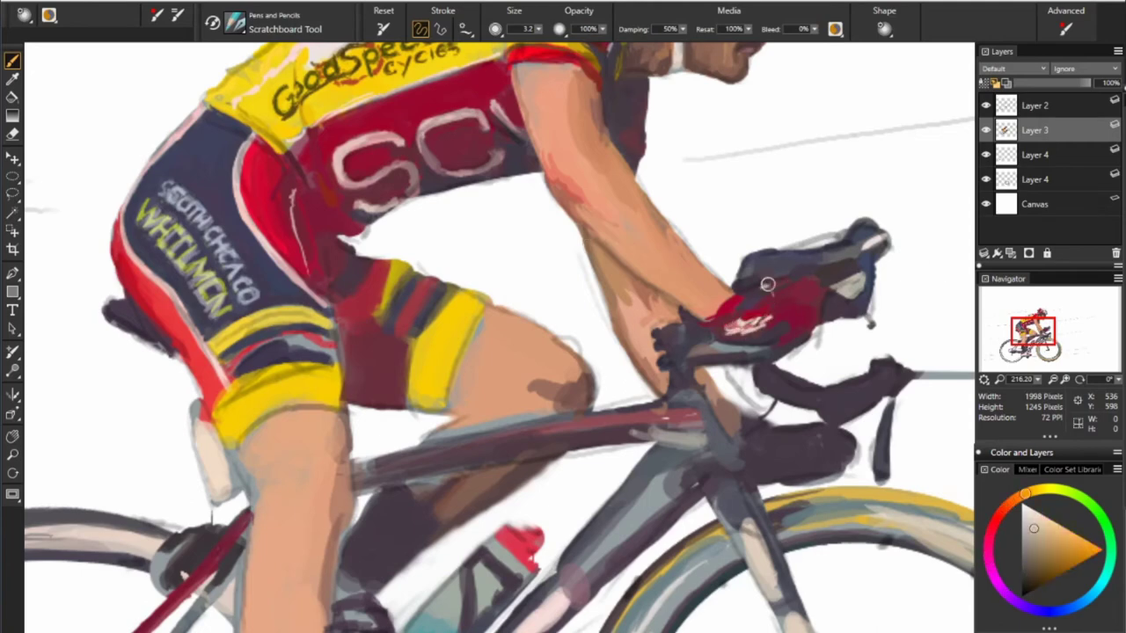
left_click_drag(762, 286, 796, 279)
left_click(695, 326, "alt")
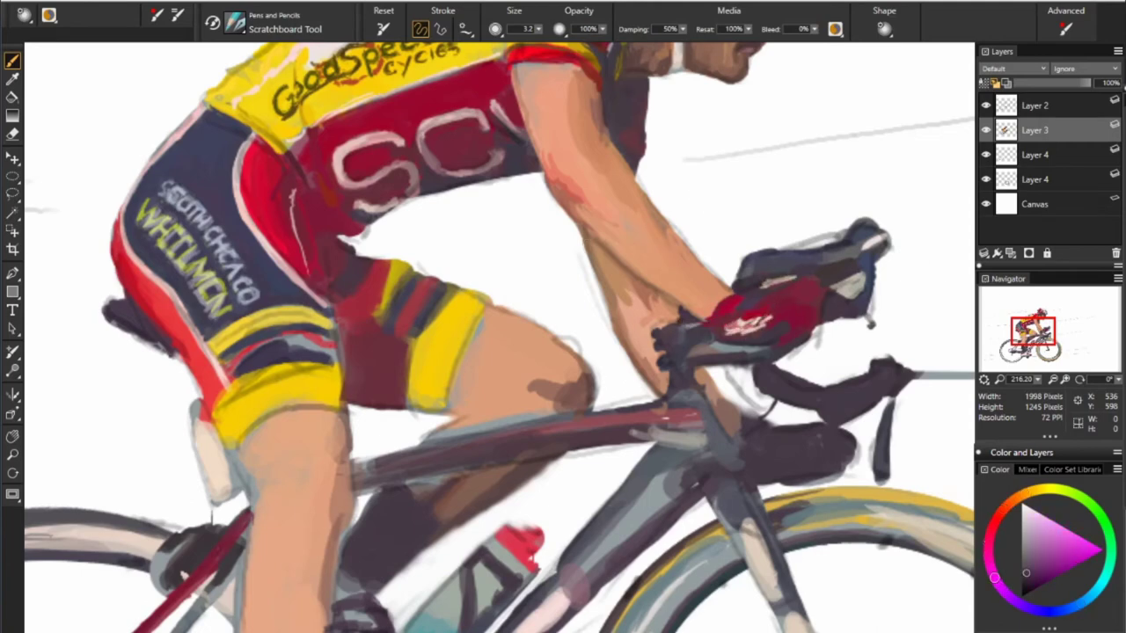
left_click(703, 352, "alt")
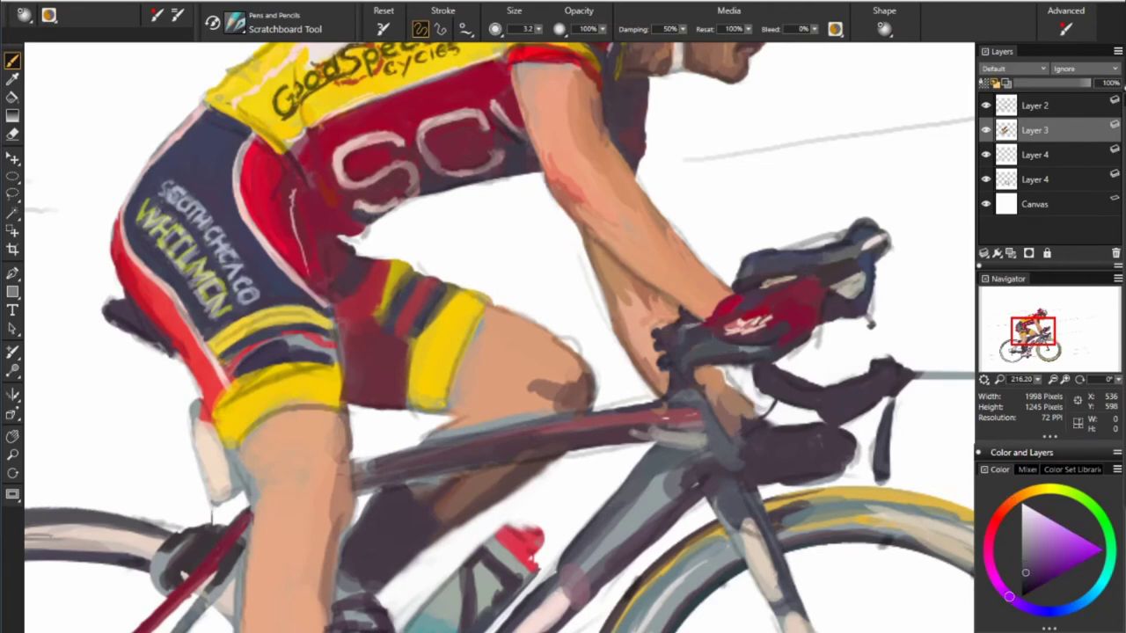
left_click(735, 330, "alt")
left_click(779, 336, "alt")
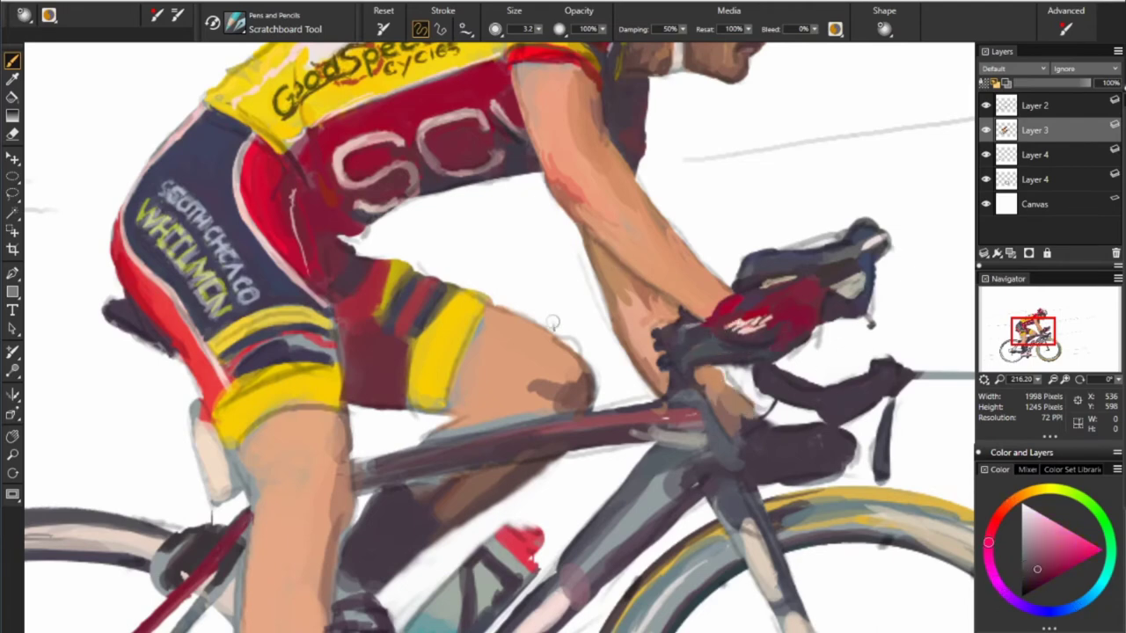
Add light streaks along the glove bottom and lighten the knee shading with lighter skin tones
left_click_drag(738, 347, 686, 339)
left_click(717, 389, "alt")
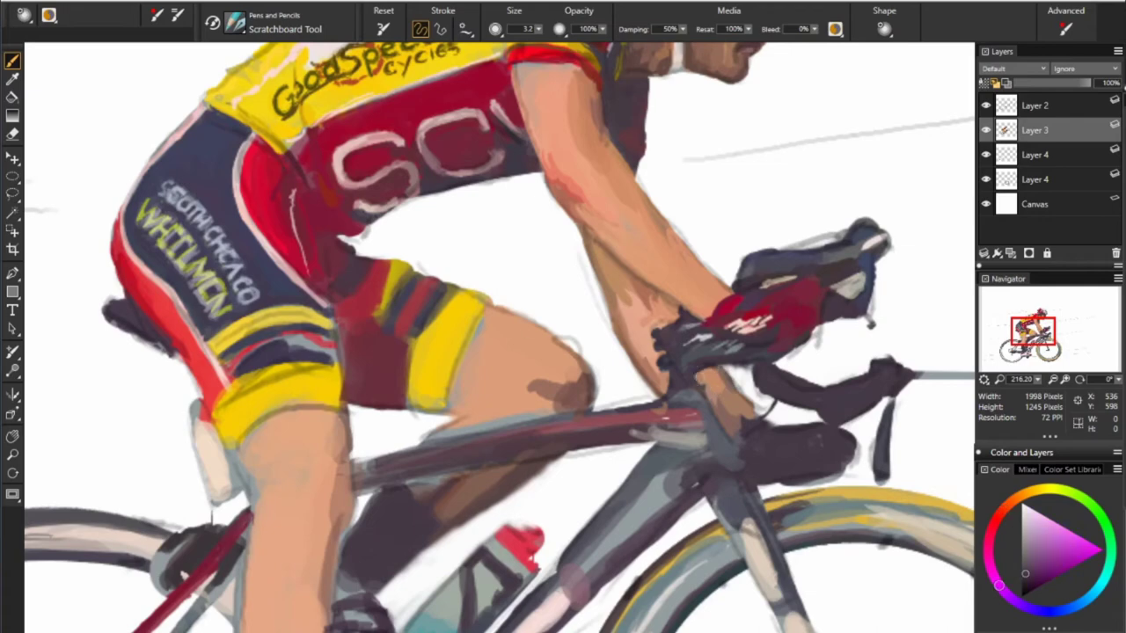
left_click(633, 291, "alt")
left_click(710, 312, "alt")
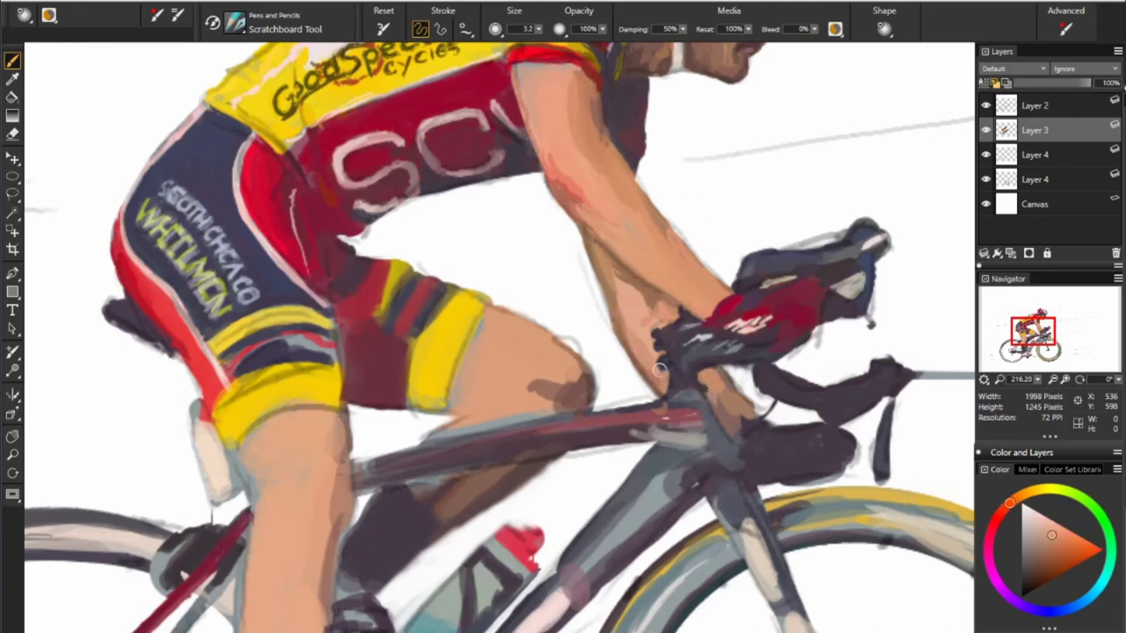
left_click_drag(576, 370, 527, 396)
Add a light pink stroke on the thigh, then sample maroon, pinkish red, magenta and the shirt's orange-red
left_click(393, 232, "alt")
left_click(422, 308, "alt")
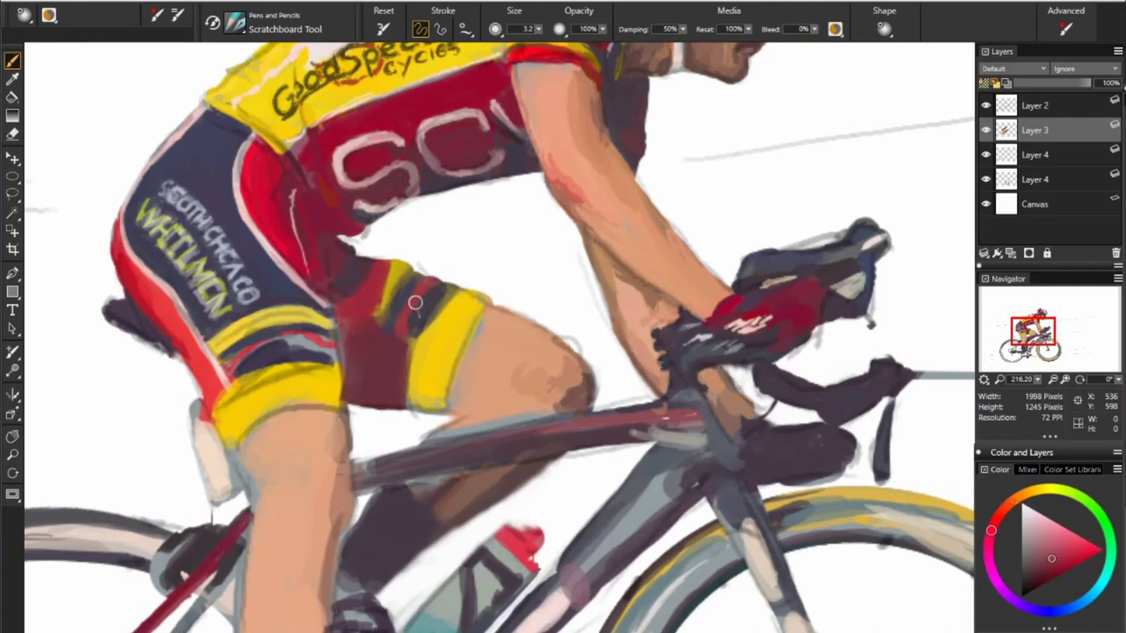
left_click_drag(418, 297, 400, 333)
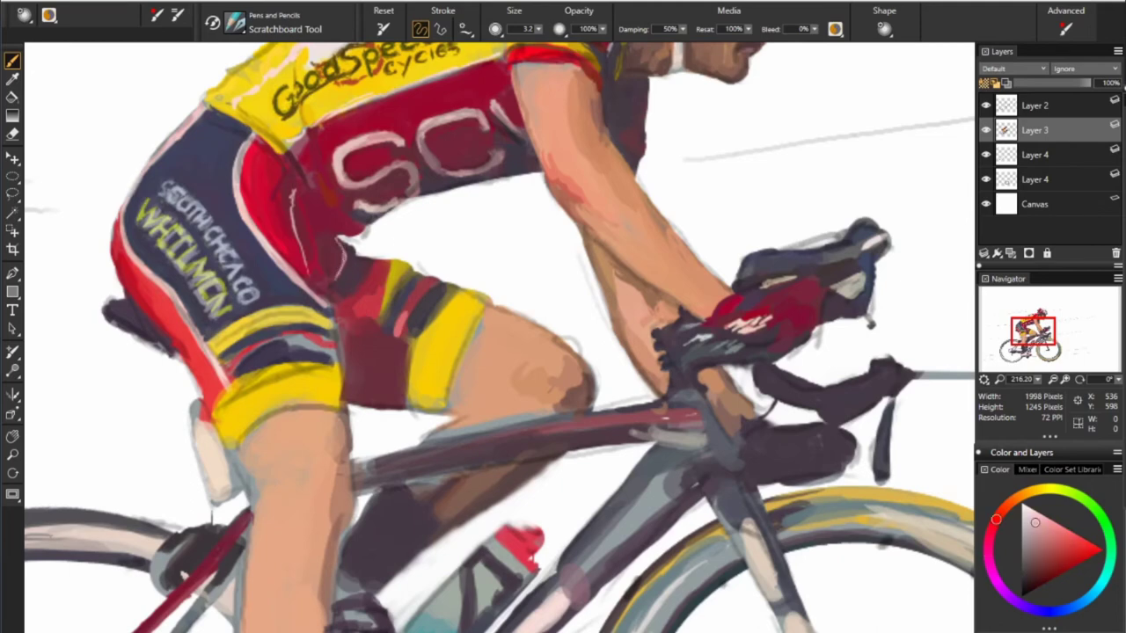
left_click(331, 286, "alt")
left_click(371, 223, "alt")
left_click(364, 260, "alt")
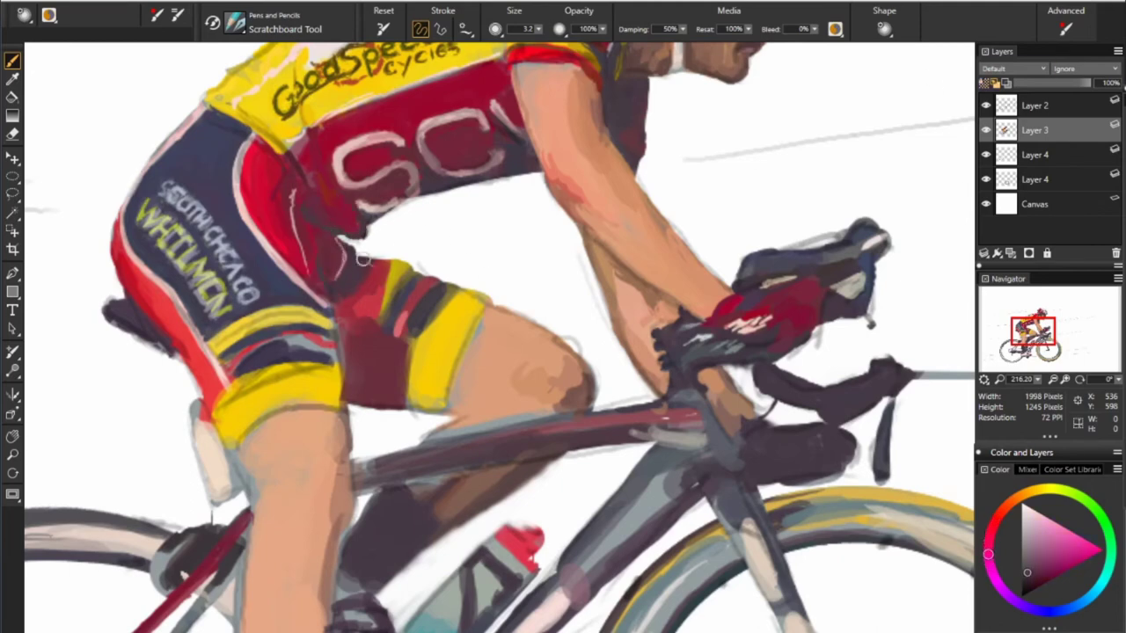
left_click(369, 195, "alt")
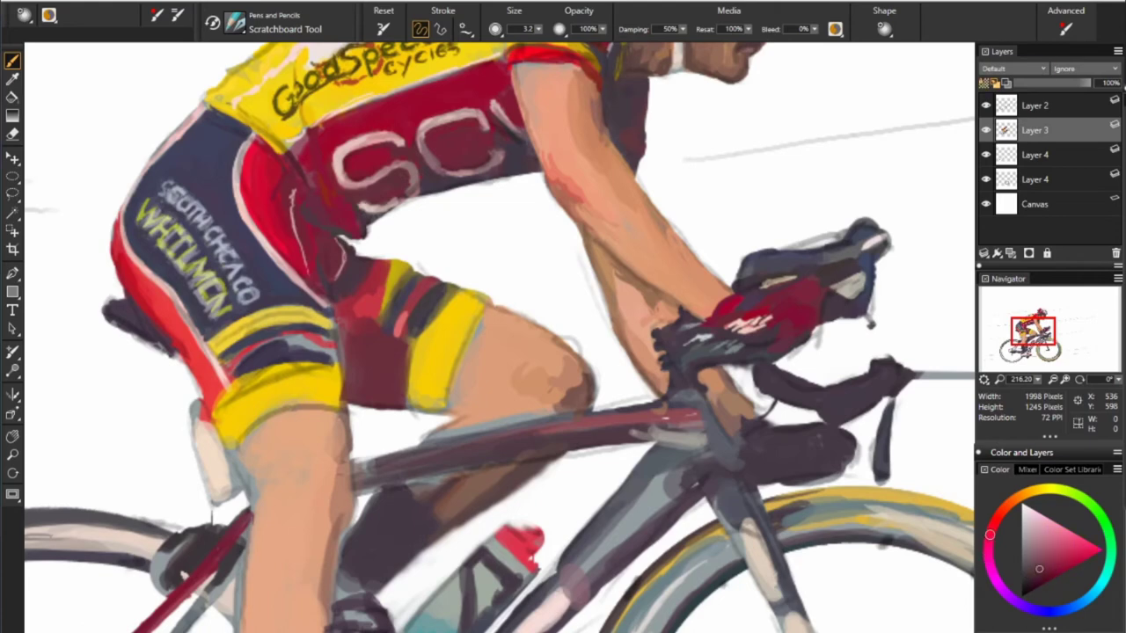
left_click(347, 212, "alt")
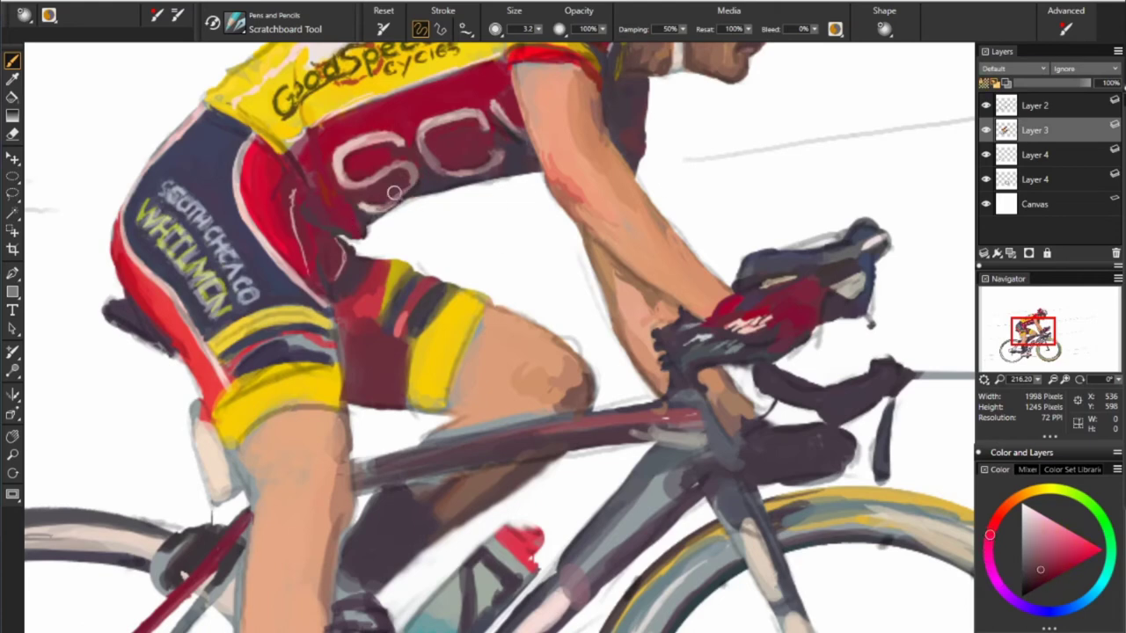
left_click(431, 126, "alt")
Hide the Layer 2 sketch lines and briefly switch to the soft eraser and back to the brush
left_click(986, 105)
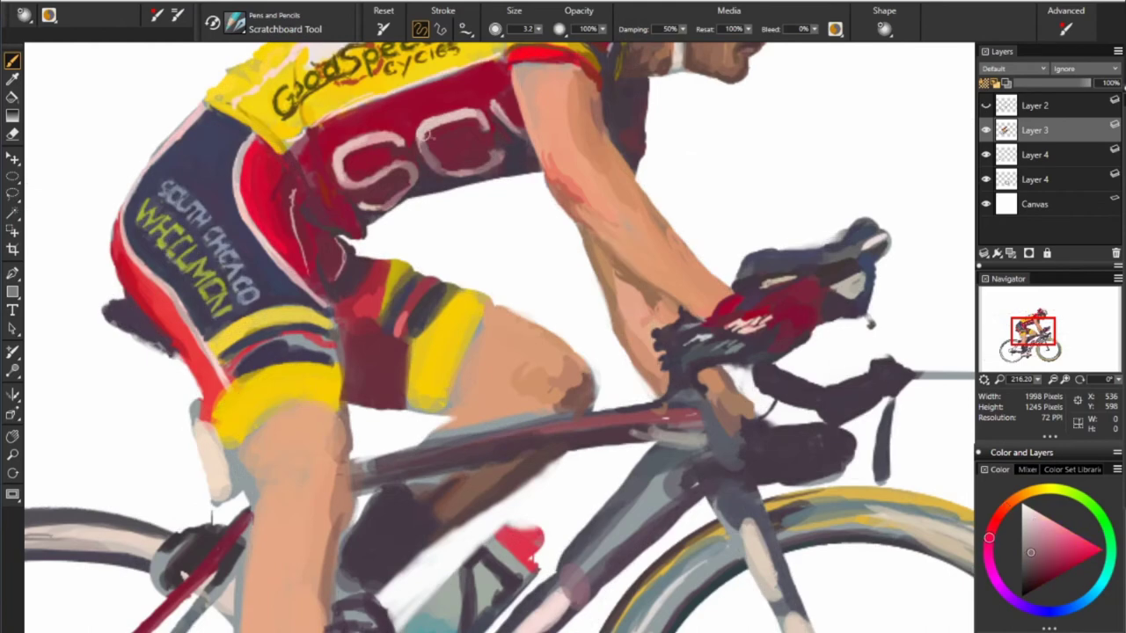
left_click(417, 271, "alt")
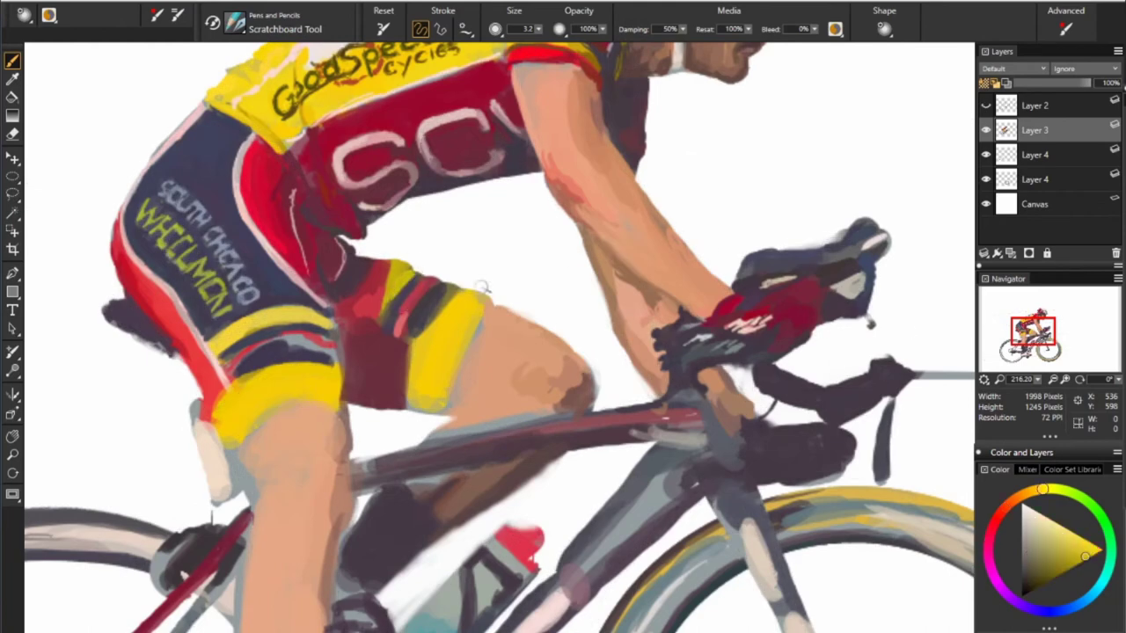
key("e")
key("e")
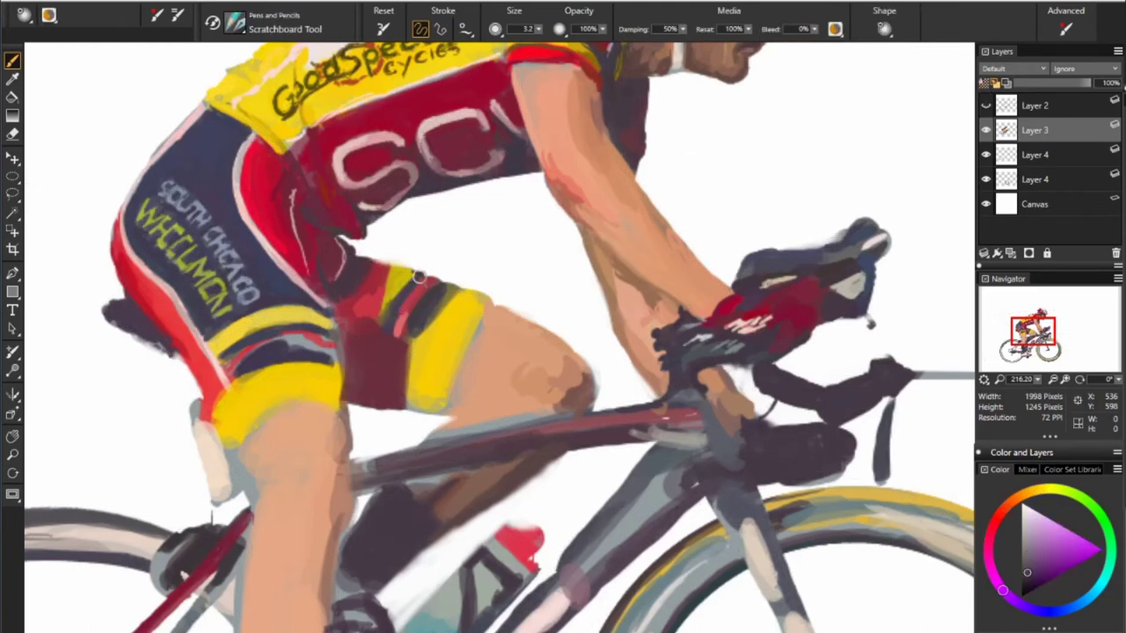
left_click(394, 307, "alt")
Paint a dark red-orange edge along the yellow shorts and a brown stroke along the knee edge
left_click(371, 300, "alt")
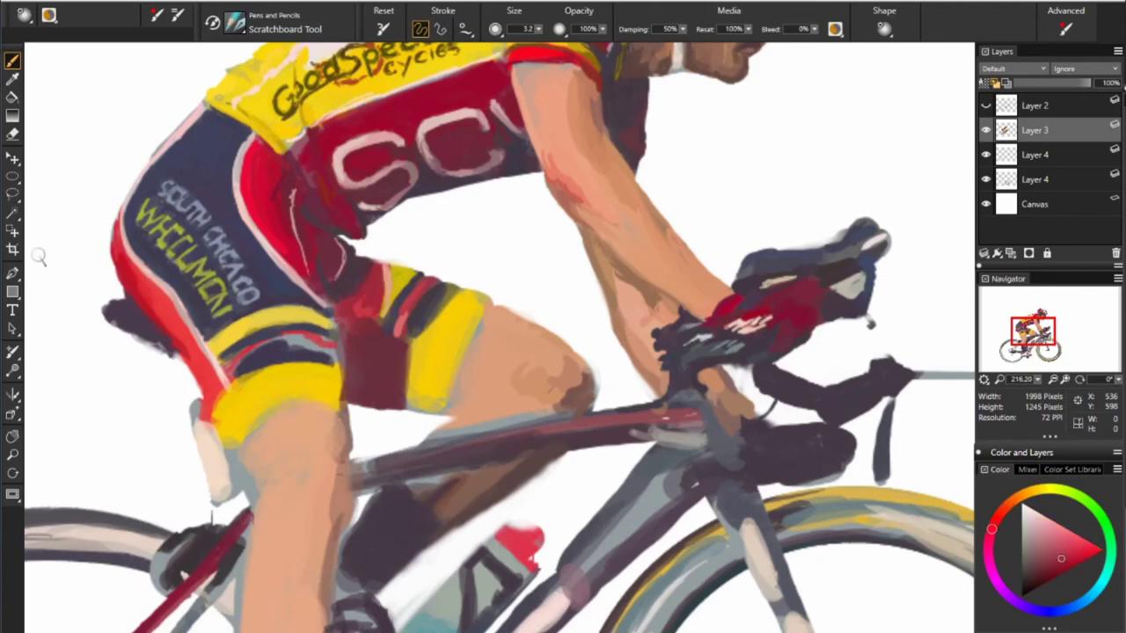
left_click(364, 262, "alt")
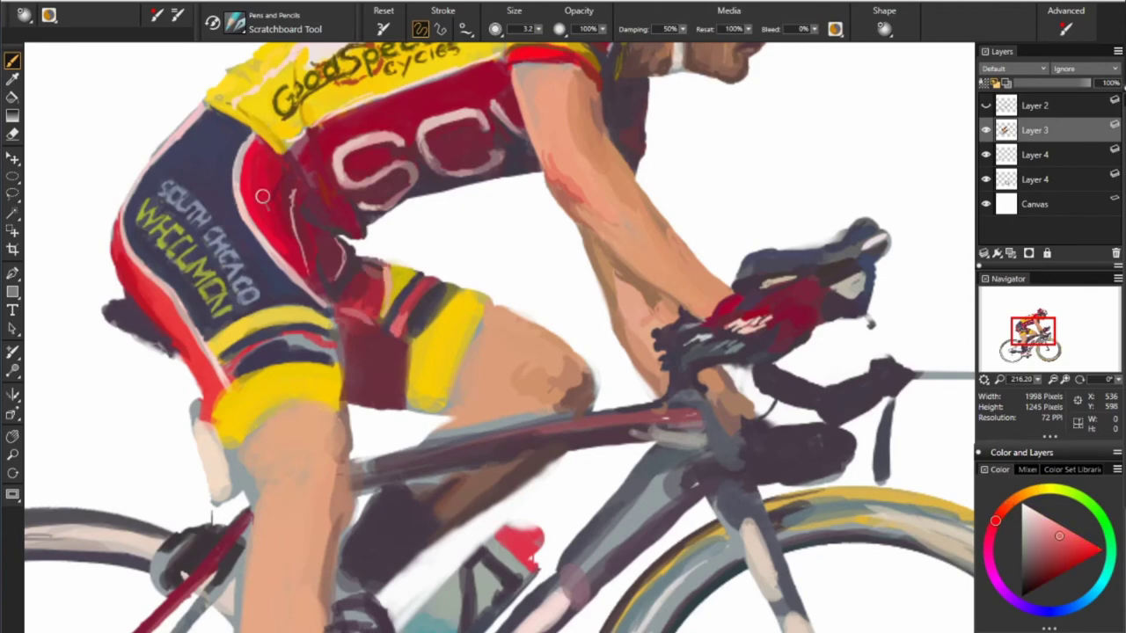
left_click(296, 215, "alt")
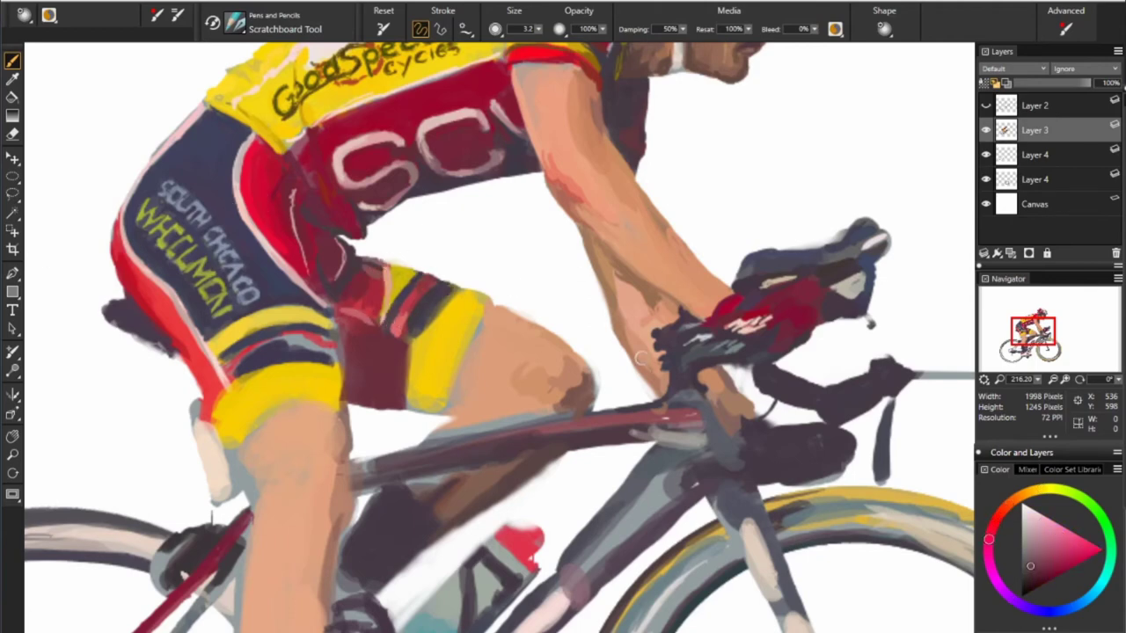
left_click(409, 334, "alt")
mouse_move(452, 371)
left_mouse_down()
mouse_move(443, 411)
mouse_move(488, 409)
mouse_move(498, 398)
mouse_move(488, 345)
left_mouse_up()
left_click(466, 387, "alt")
Repaint the knee and yellow shorts edge, then add olive marks on the yellow leg band
left_click(457, 325, "alt")
left_click_drag(466, 304, 487, 294)
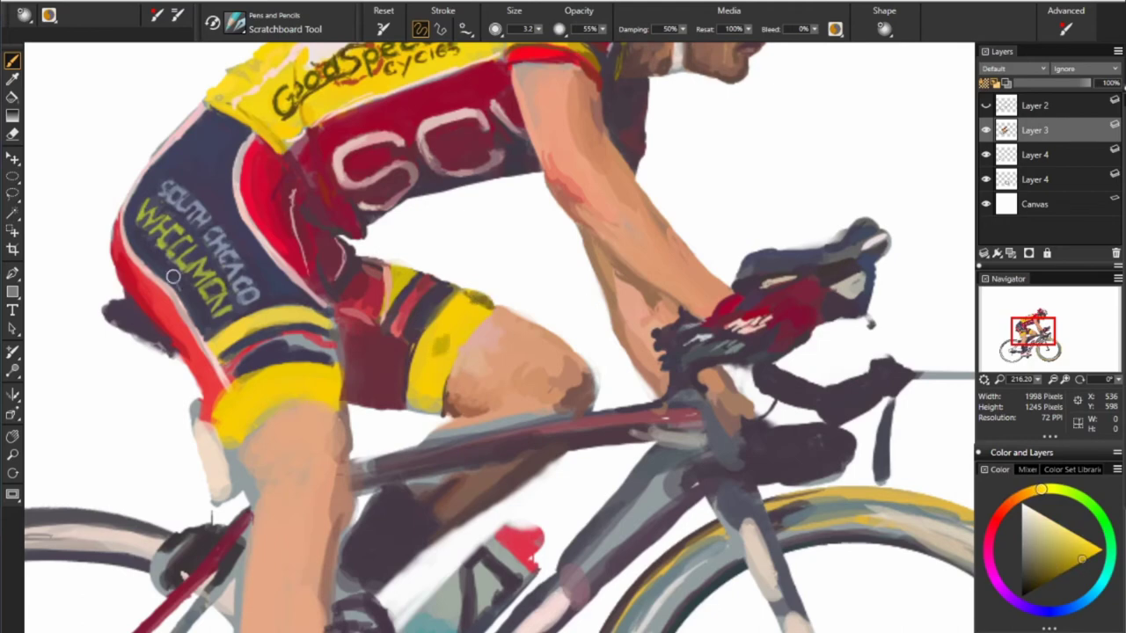
left_click_drag(436, 338, 444, 352)
left_click_drag(418, 409, 436, 400)
left_click_drag(437, 339, 449, 360)
left_click_drag(444, 312, 466, 295)
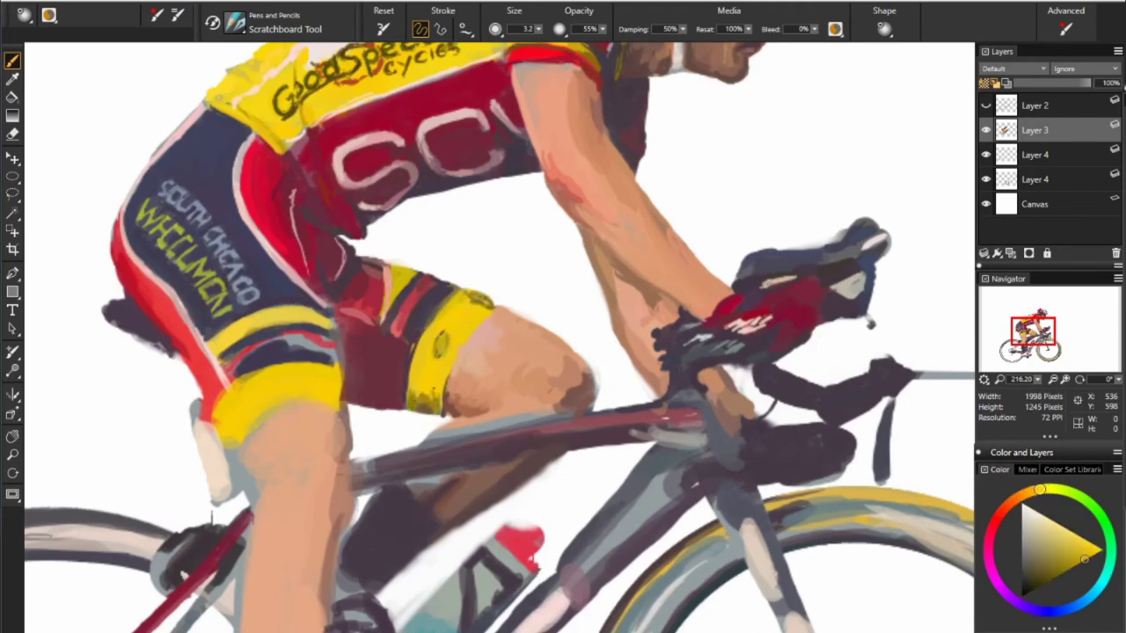
Sample the glove red, then pick olive-yellow and dark navy colours
left_click(723, 331, "alt")
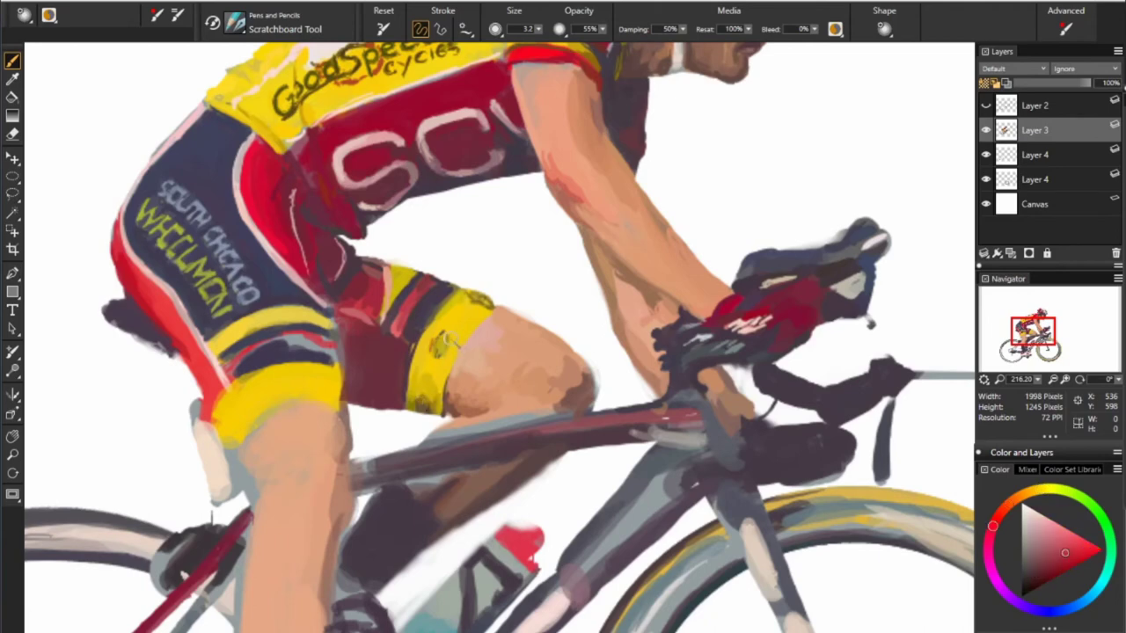
left_click(702, 335, "alt")
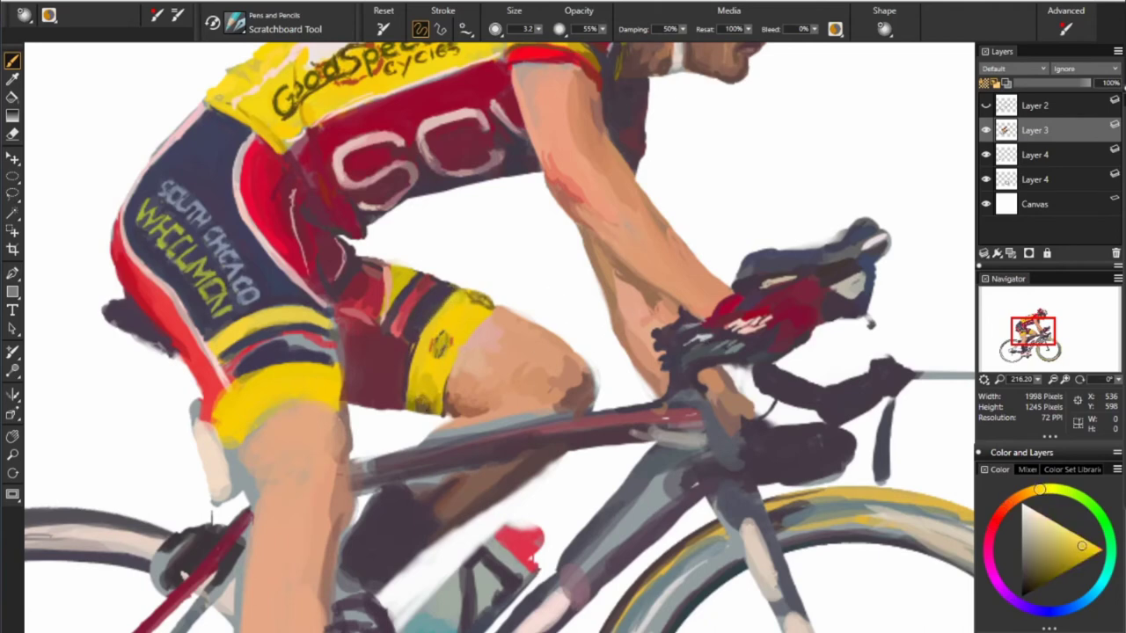
left_click(165, 255, "alt")
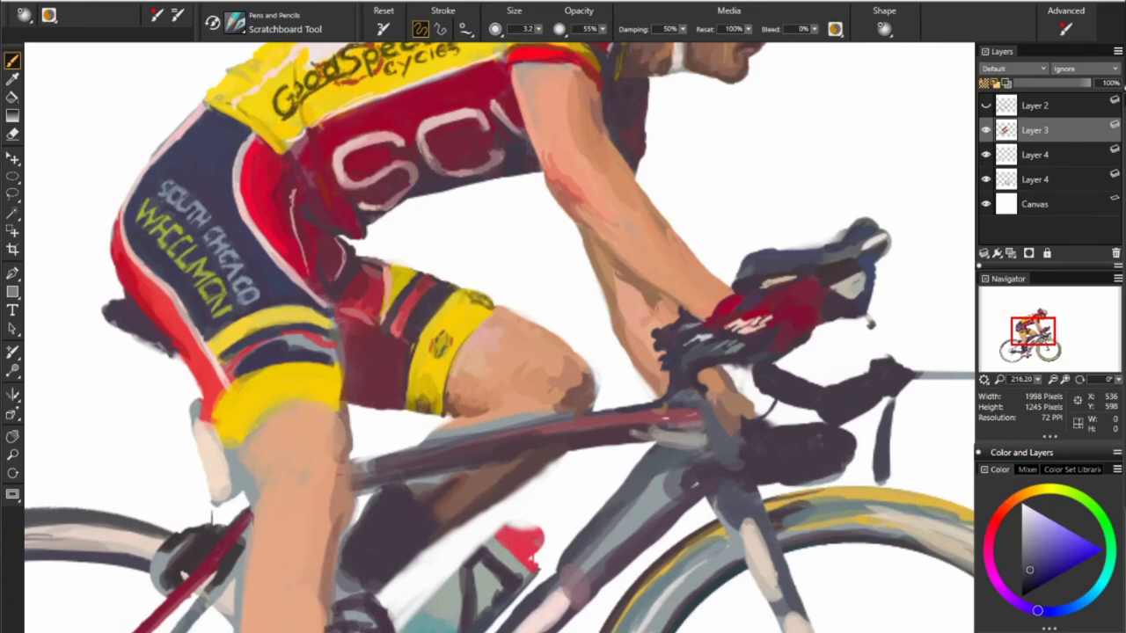
Paint a dark shadow stroke along the lower thigh, sampling reds, shorts and frame colours
left_click(549, 407, "alt")
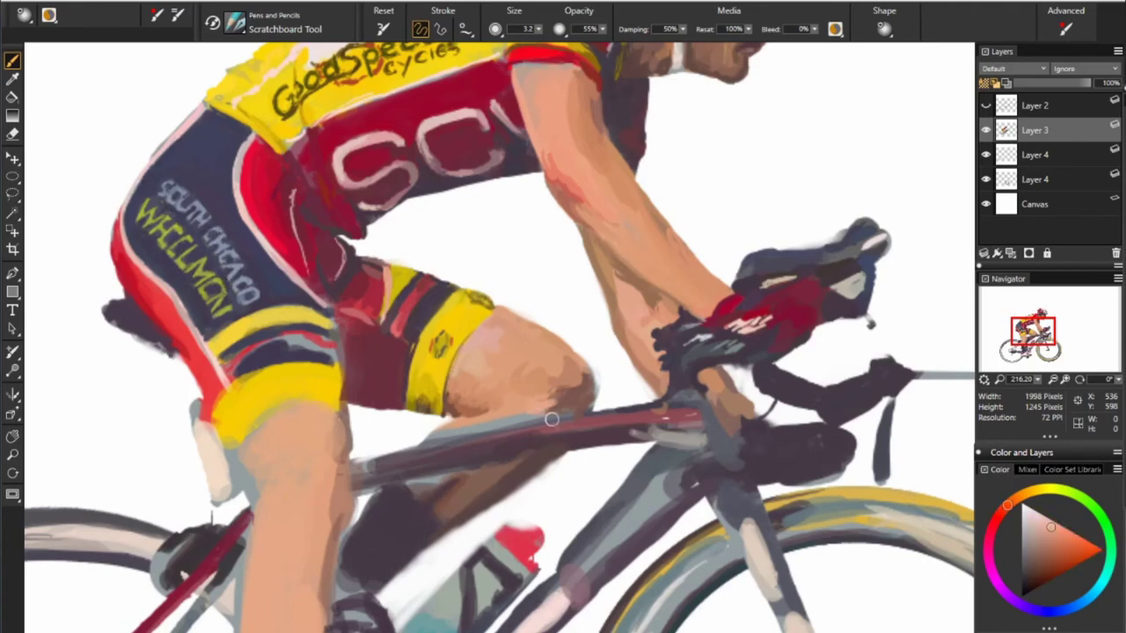
left_click_drag(447, 420, 417, 443)
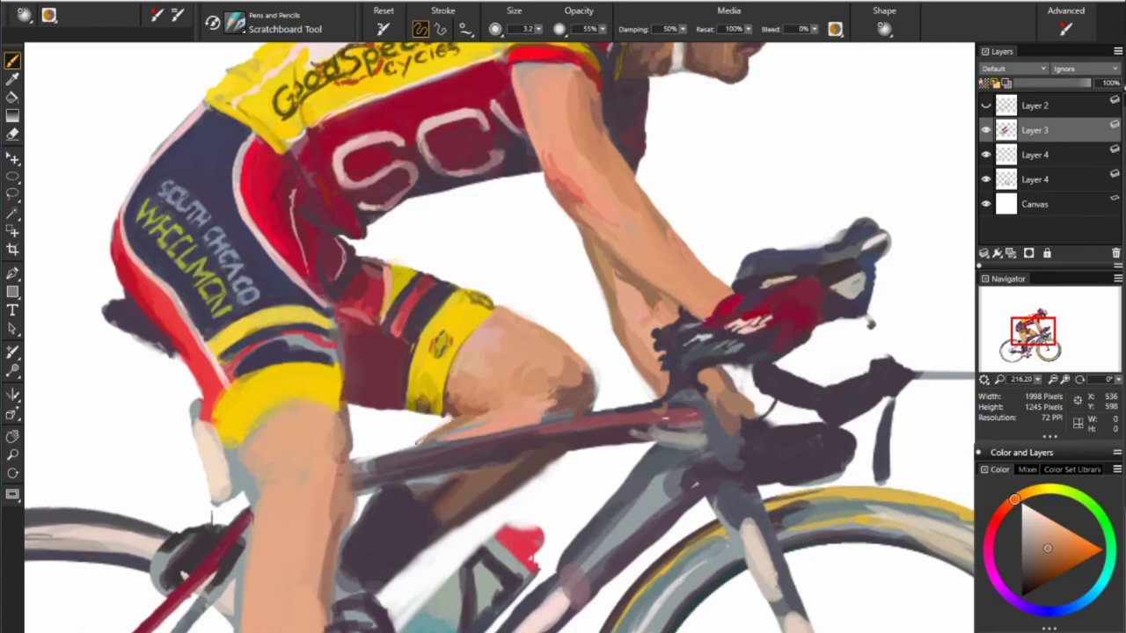
left_click(457, 419, "alt")
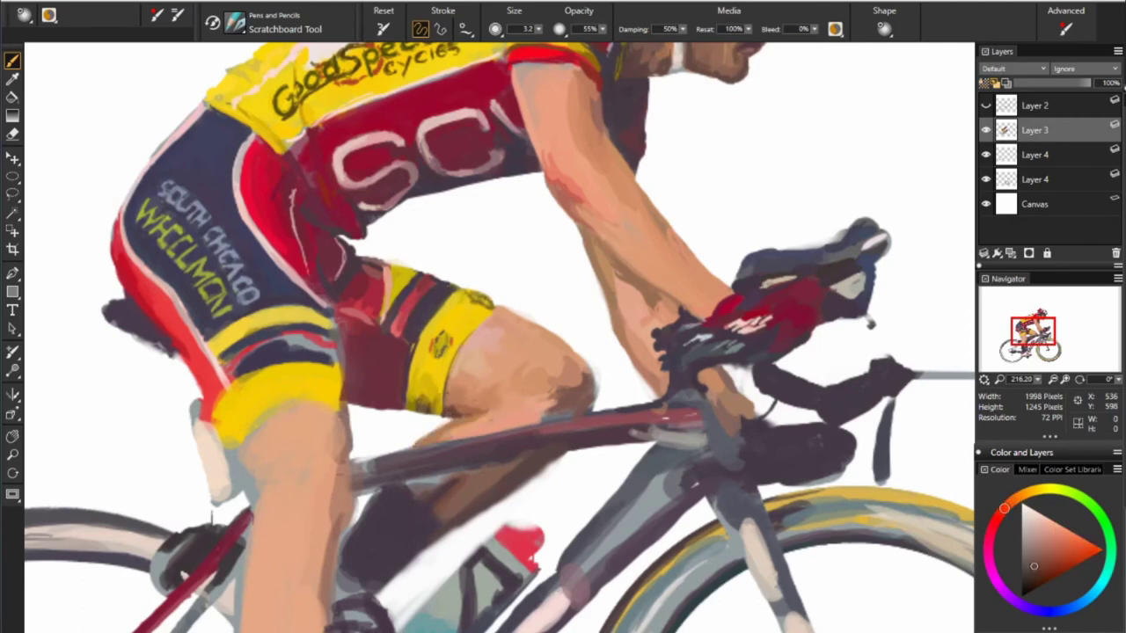
left_click(455, 396, "alt")
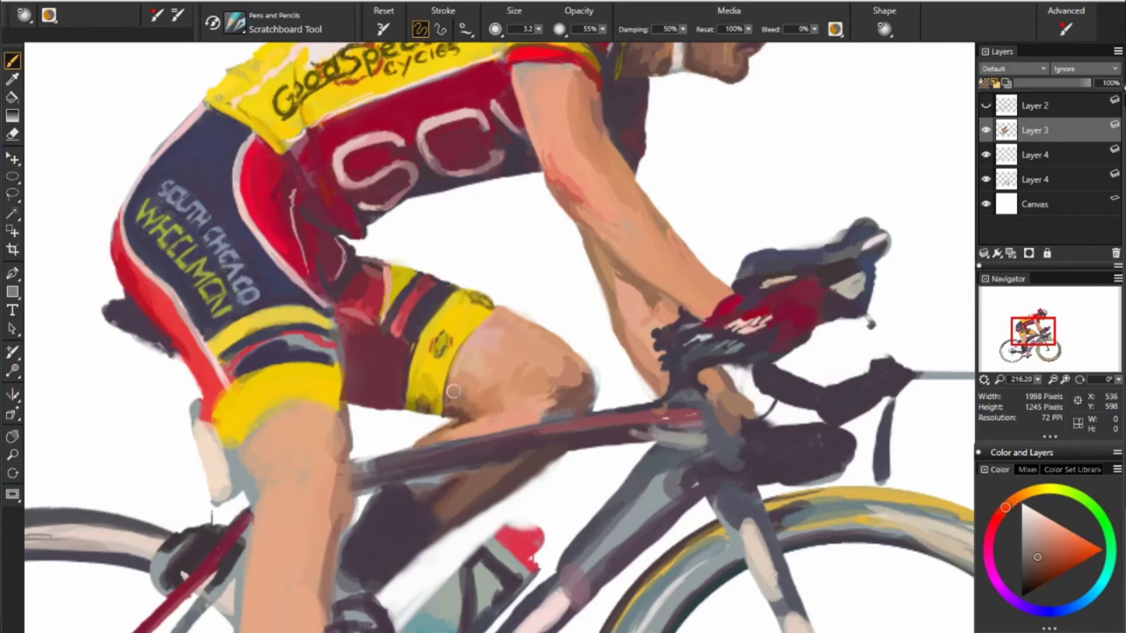
left_click(413, 298, "alt")
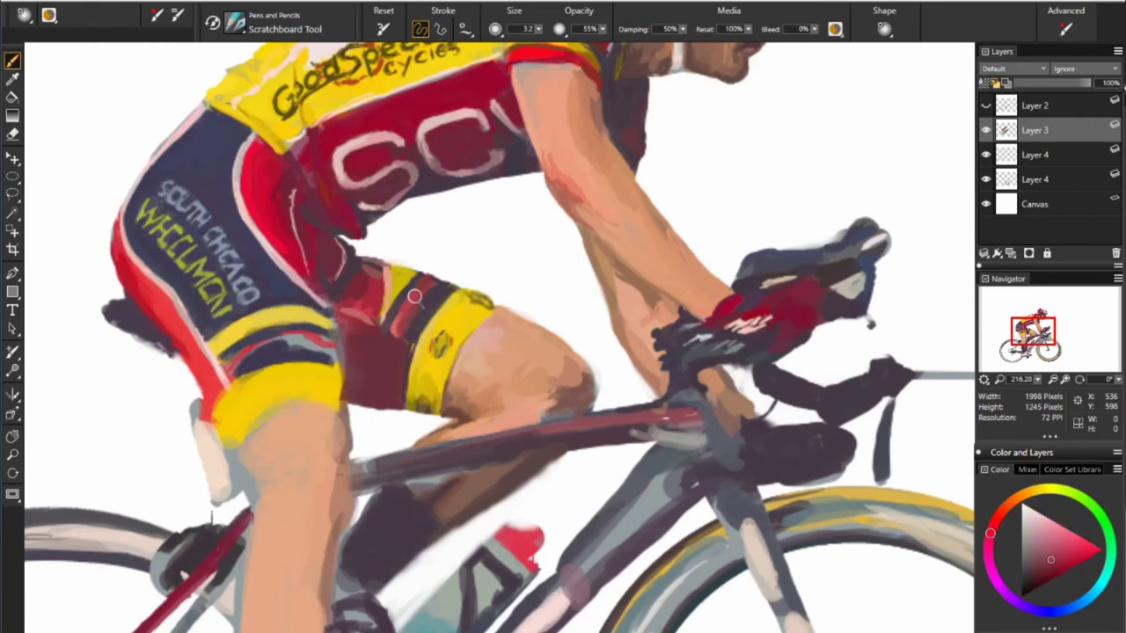
left_click(394, 274, "alt")
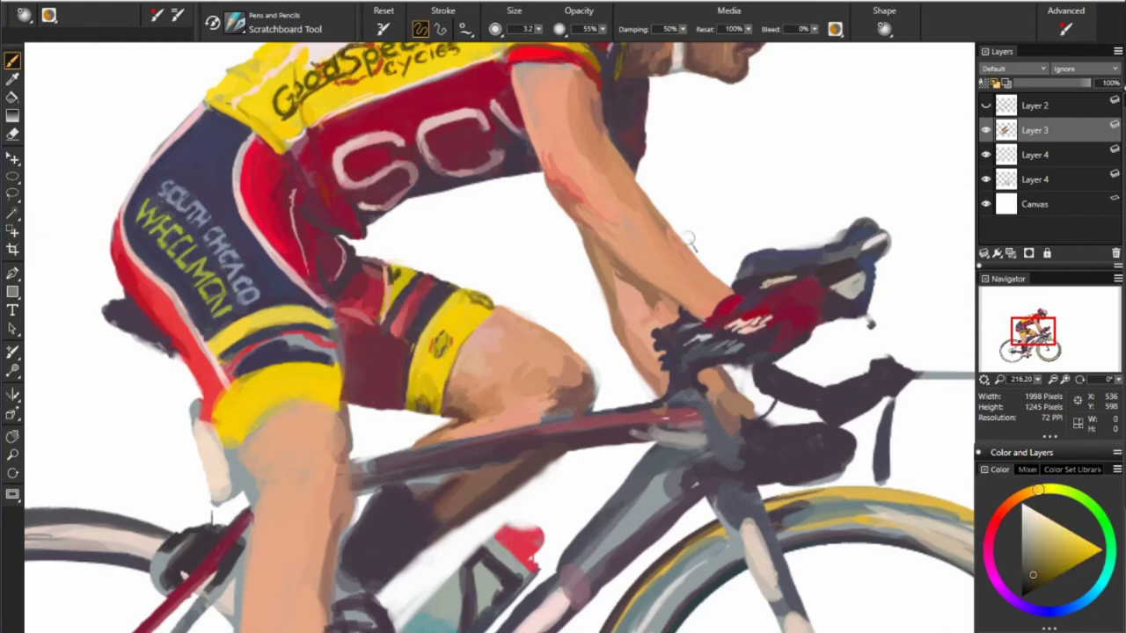
left_click(682, 445, "alt")
Try the soft eraser, return to the brush with a muted skin orange, and zoom out
key("n")
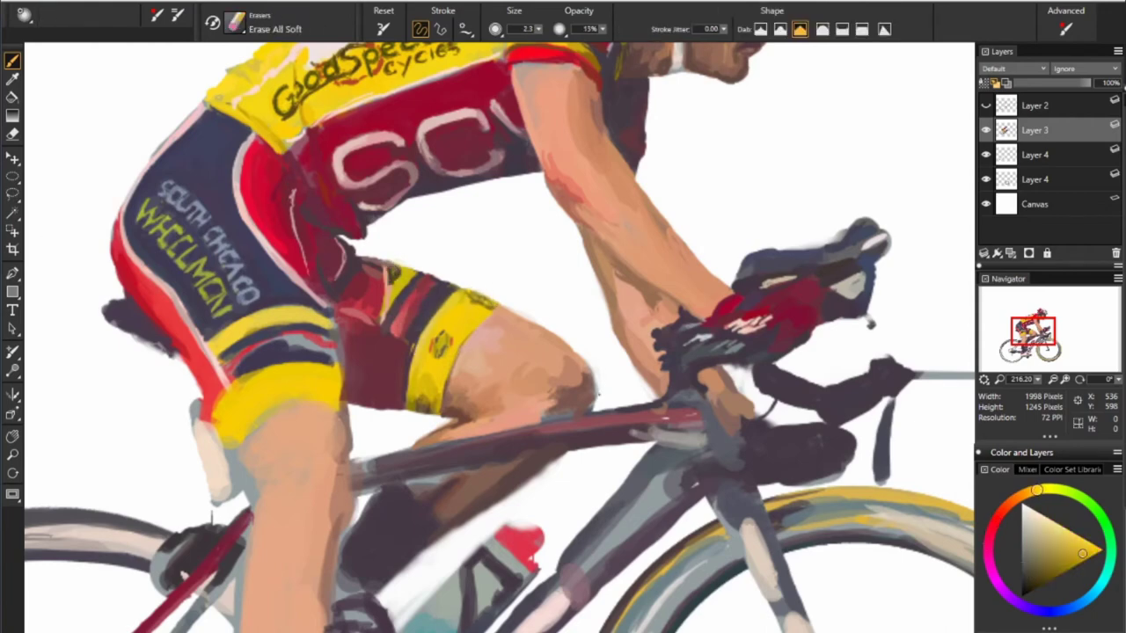
left_click(587, 331, "alt")
key("n")
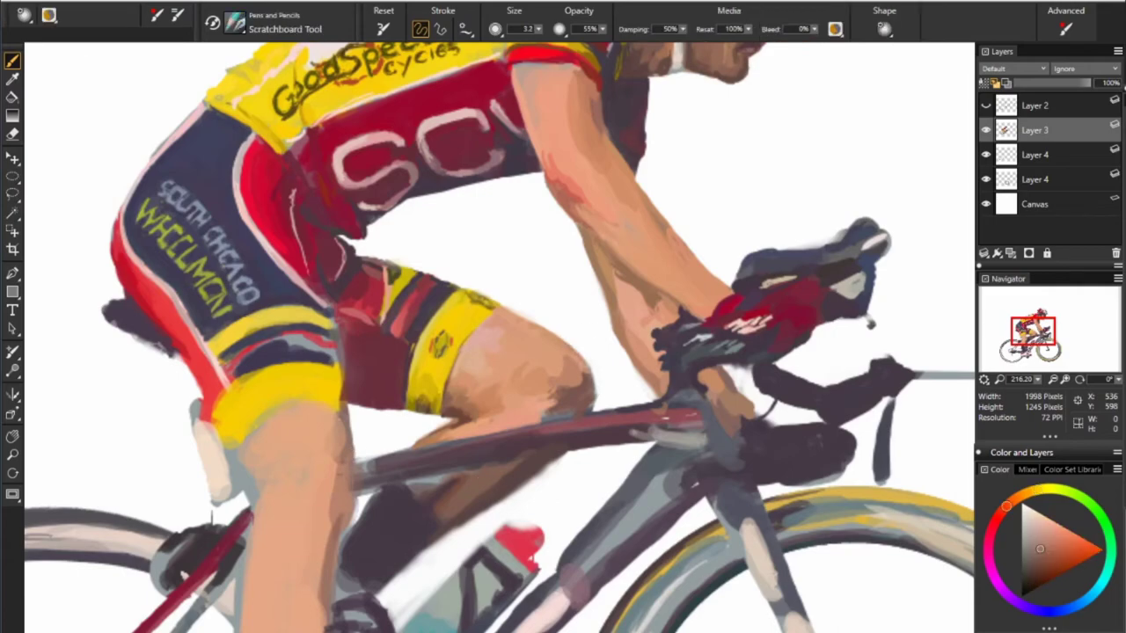
key("ctrl+0")
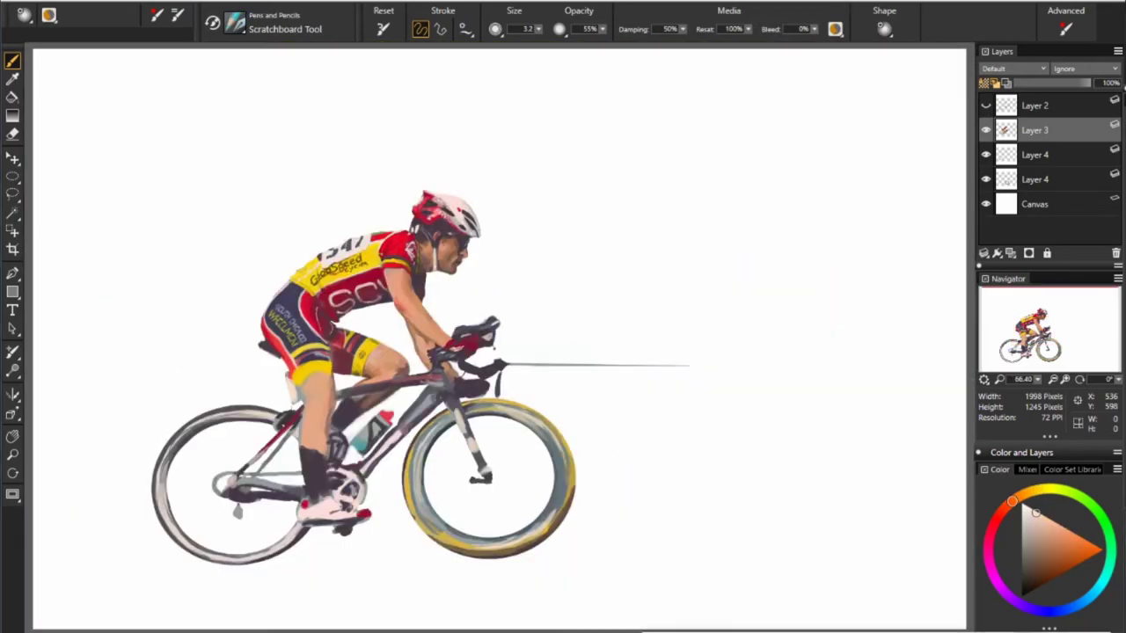
Zoom in and load an 8.7-size, 79%-opacity brush with sampled leg tones and a golden yellow
key("ctrl+plus")
key("ctrl+plus")
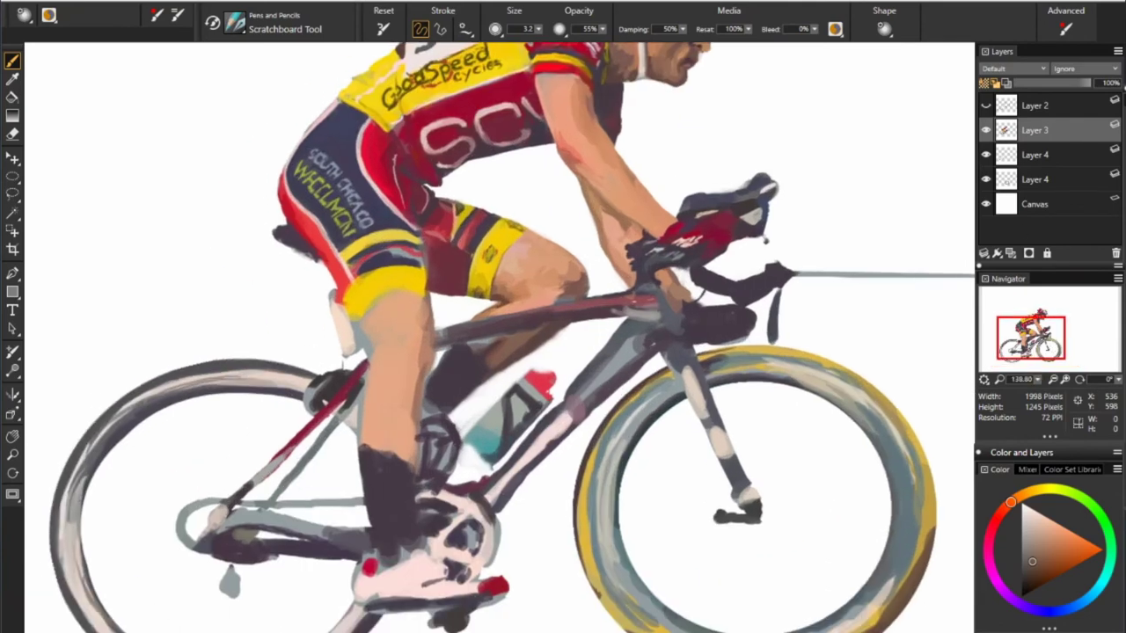
left_click(666, 403, "alt")
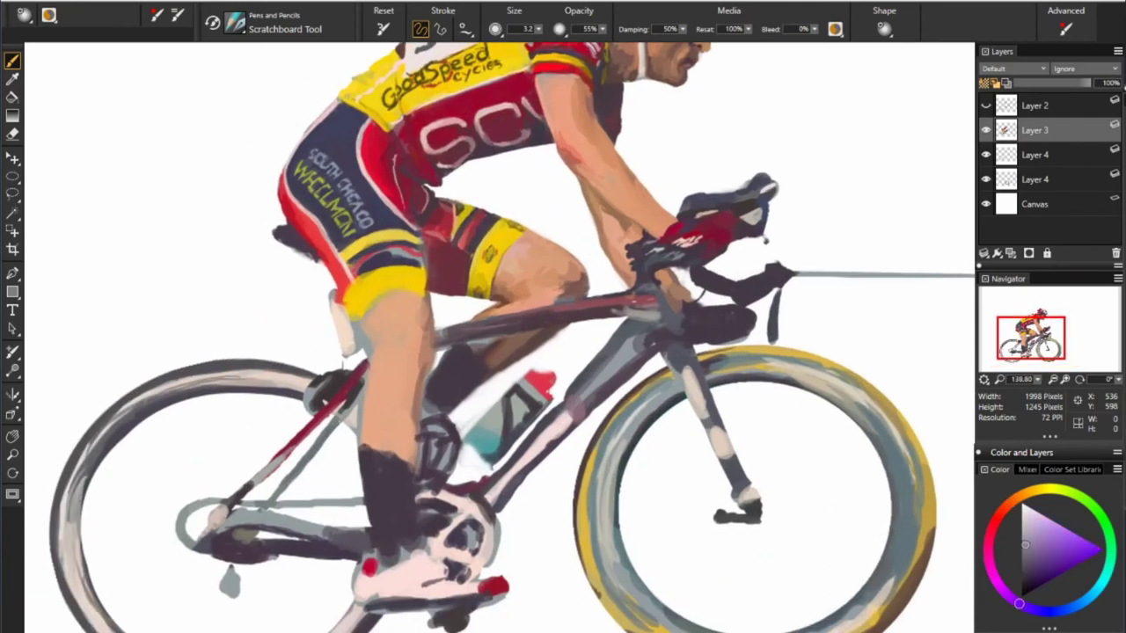
left_click(522, 329, "alt")
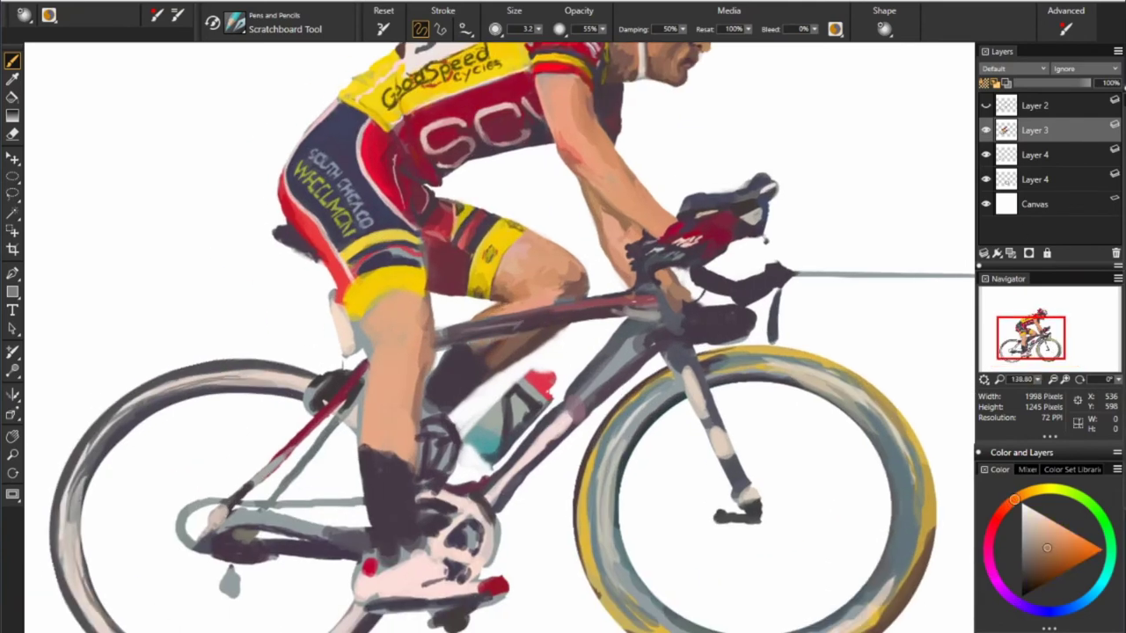
left_click(499, 308, "alt")
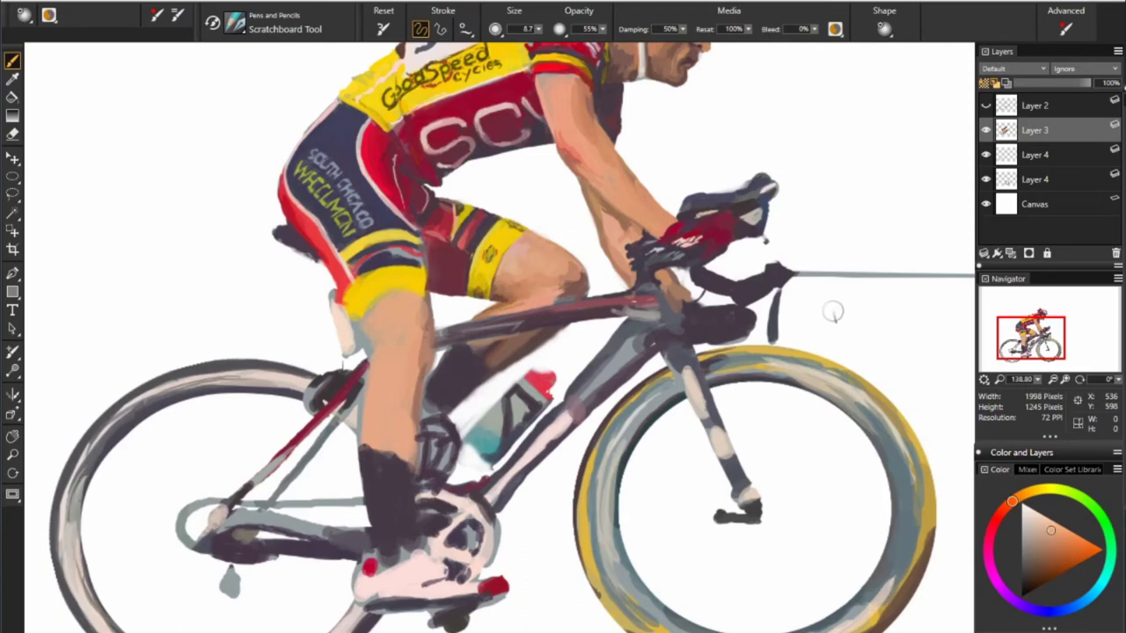
left_click(540, 263, "alt")
left_click(601, 283, "alt")
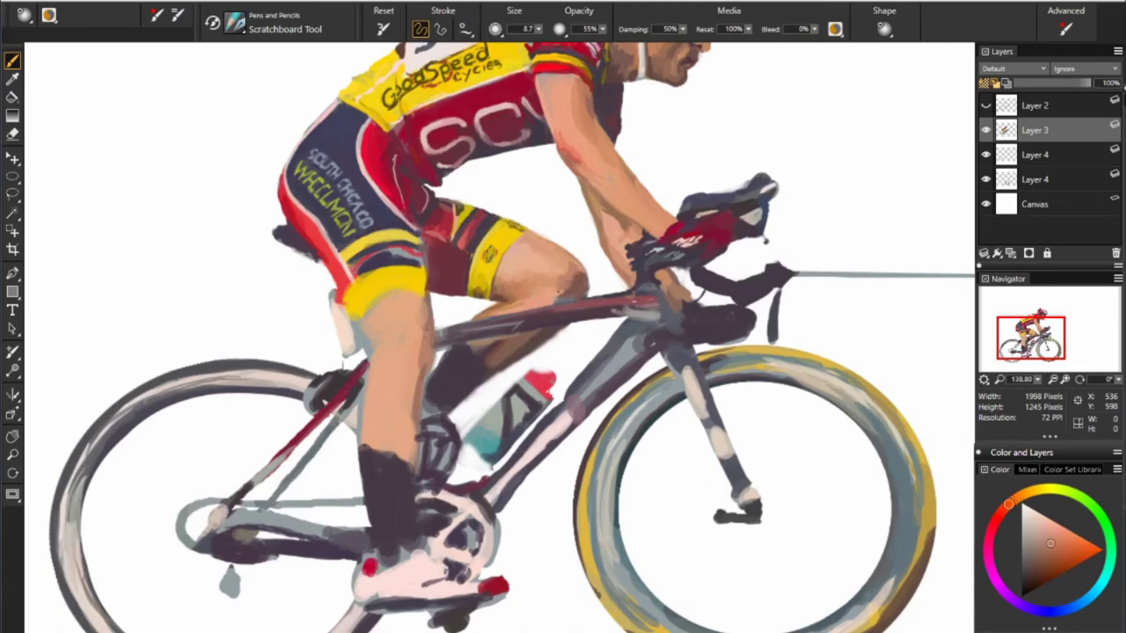
left_click(560, 269, "alt")
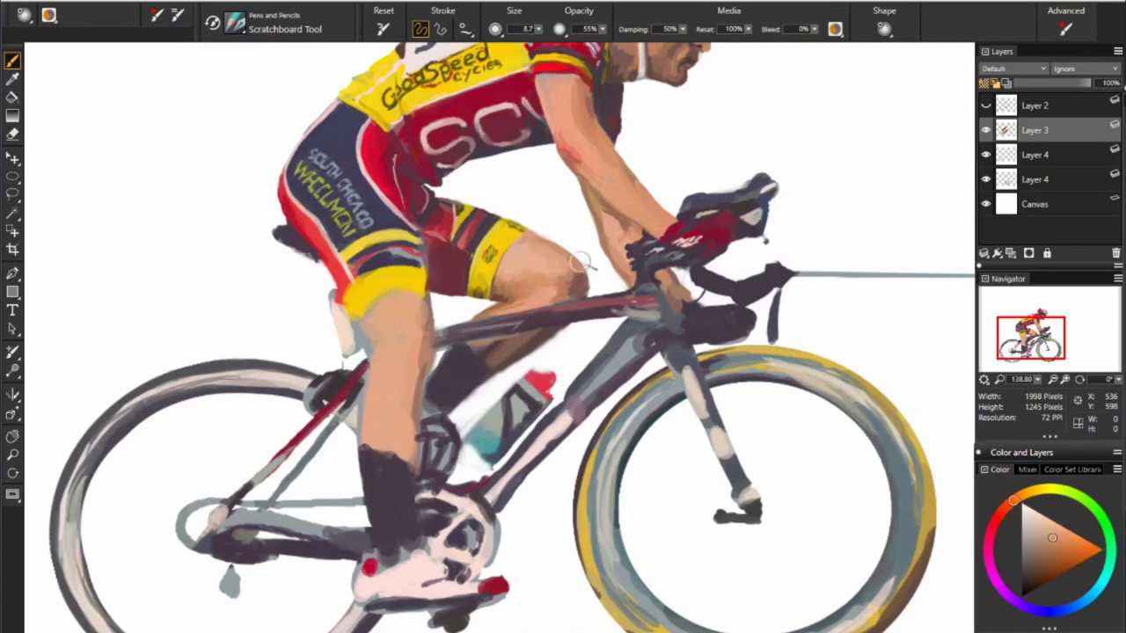
left_click(1099, 550)
left_click_drag(1003, 508, 1037, 489)
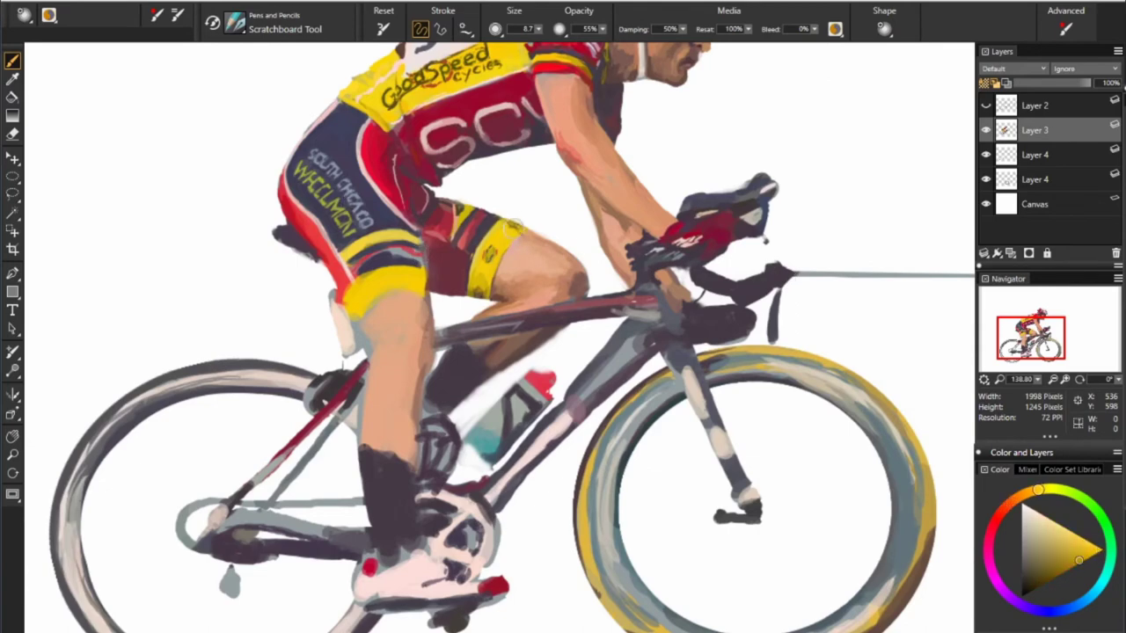
Pick a muted orange at 68% opacity, sampling the shorts' yellow and orange tones
left_click(602, 277, "alt")
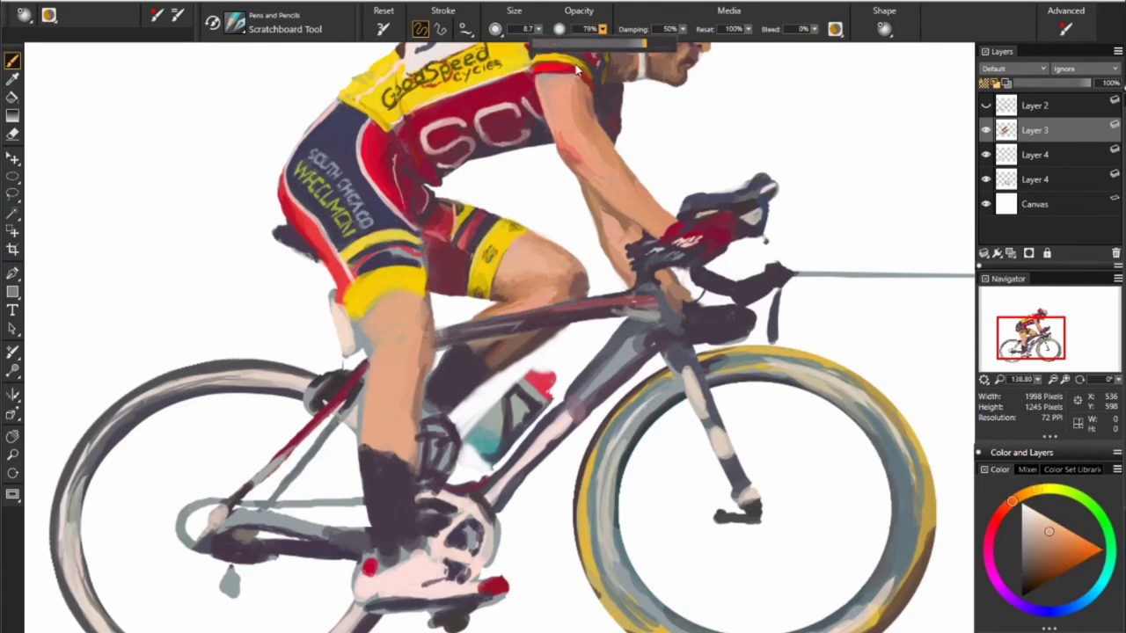
left_click(416, 250, "alt")
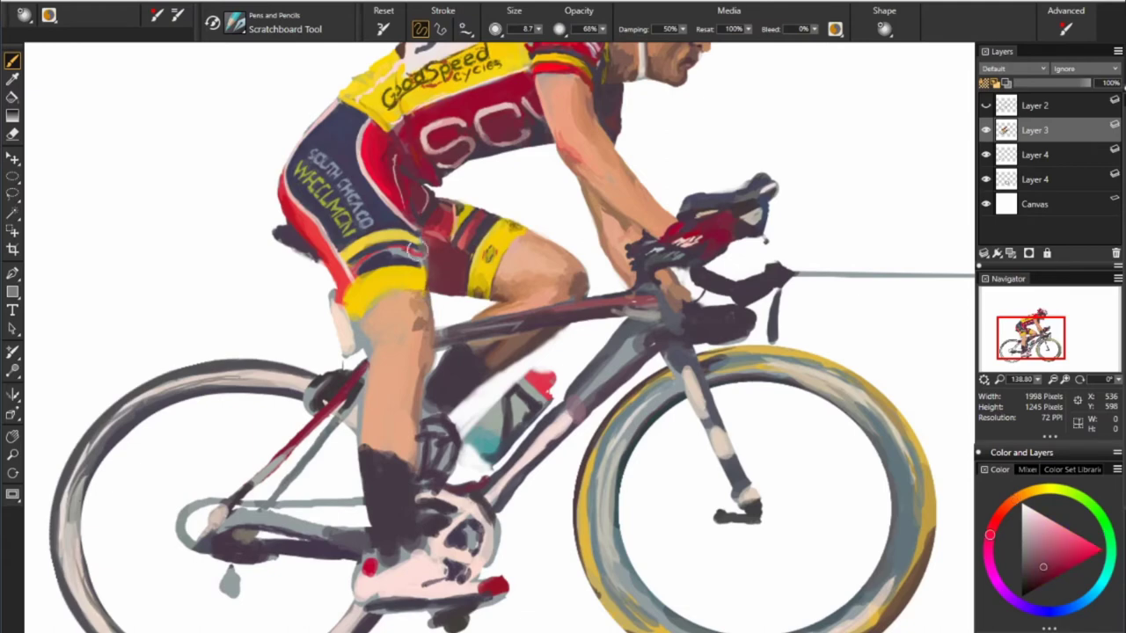
left_click(426, 269, "alt")
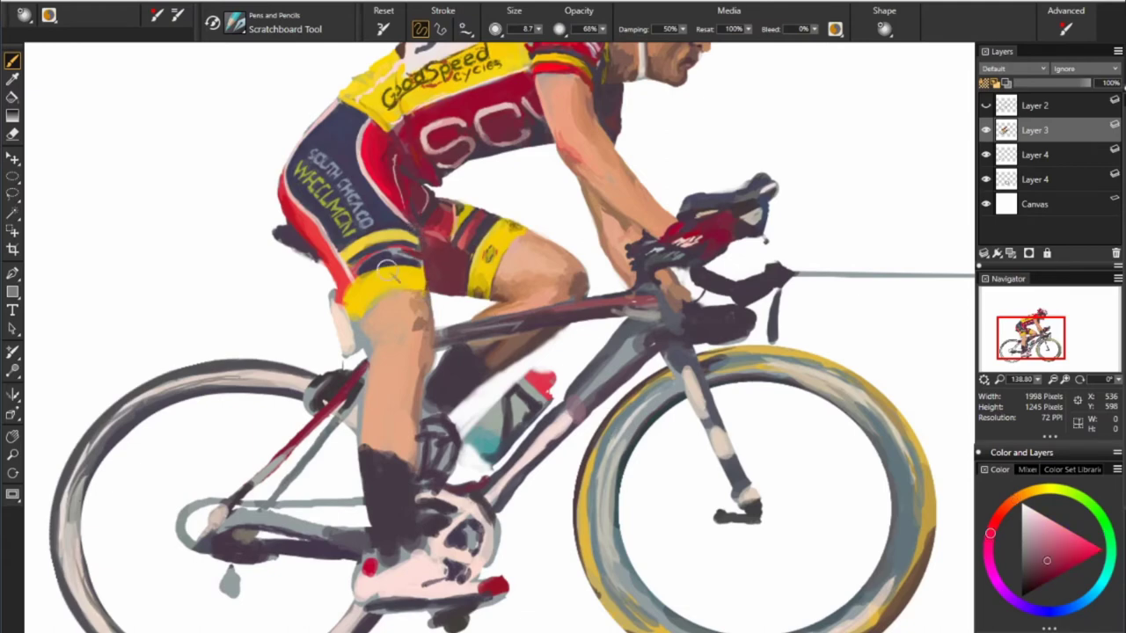
left_click(423, 273, "alt")
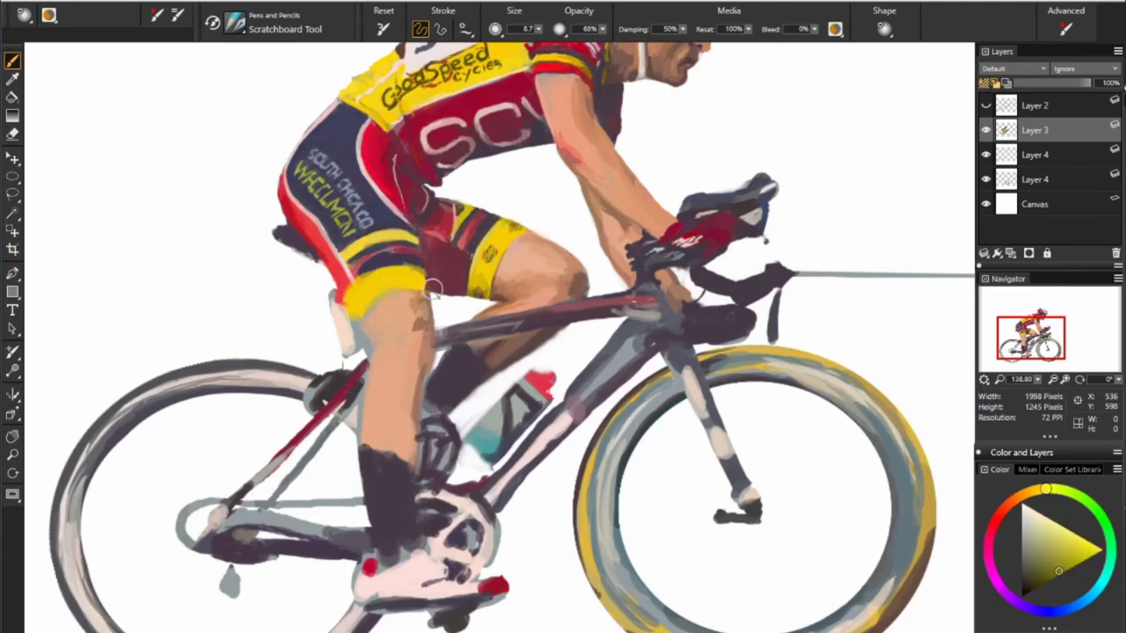
left_click(413, 277, "alt")
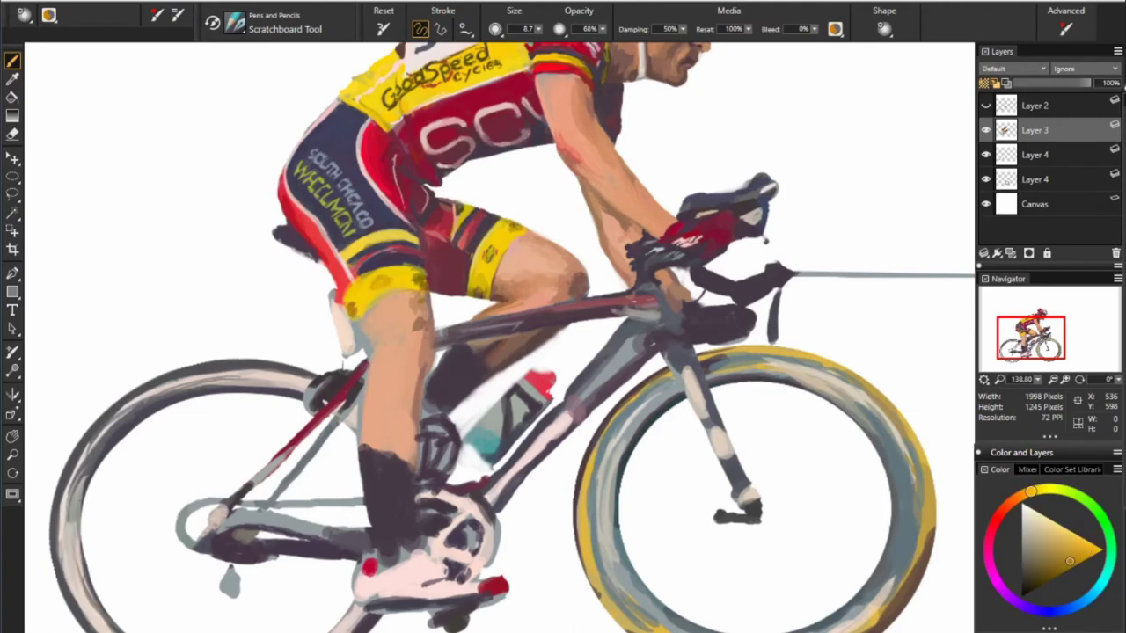
Paint the thigh with reds and skin tones sampled from the shorts, leg and bike frame
left_click(318, 248, "alt")
left_click(333, 226, "alt")
left_click(338, 304, "alt")
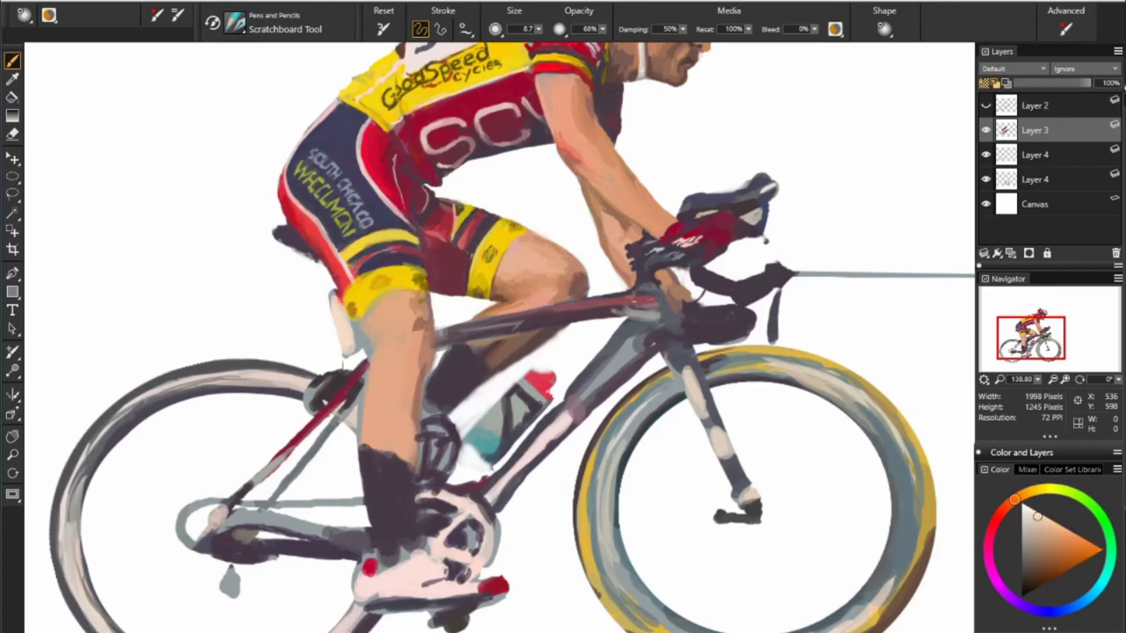
left_click(329, 276, "alt")
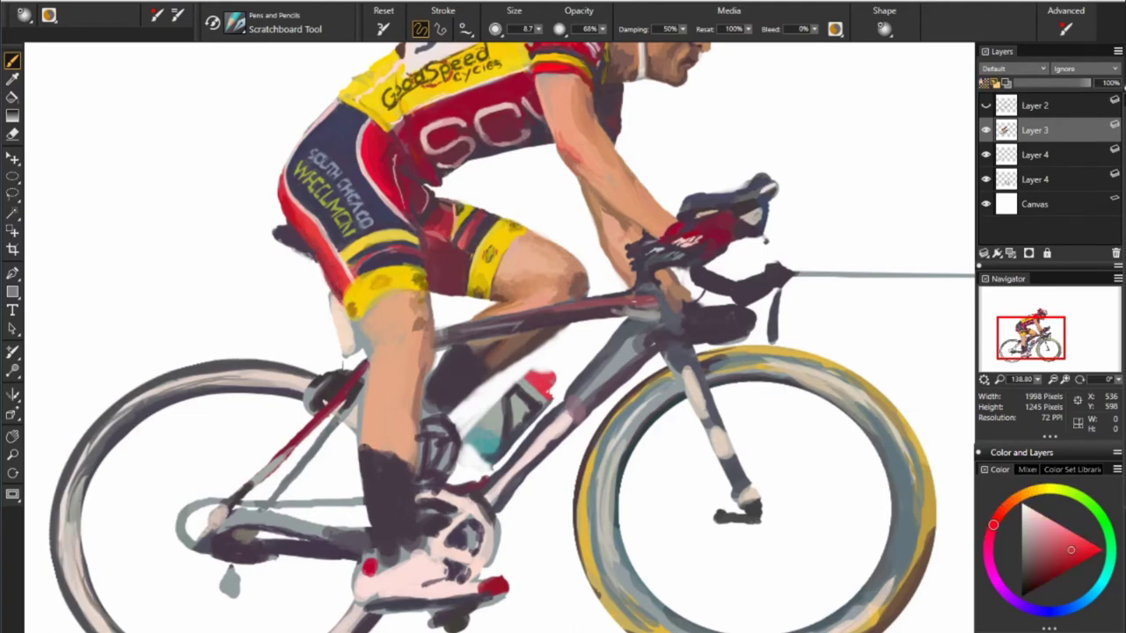
left_click(331, 264, "alt")
left_click(594, 387, "alt")
left_click(345, 291, "alt")
left_click(370, 310, "alt")
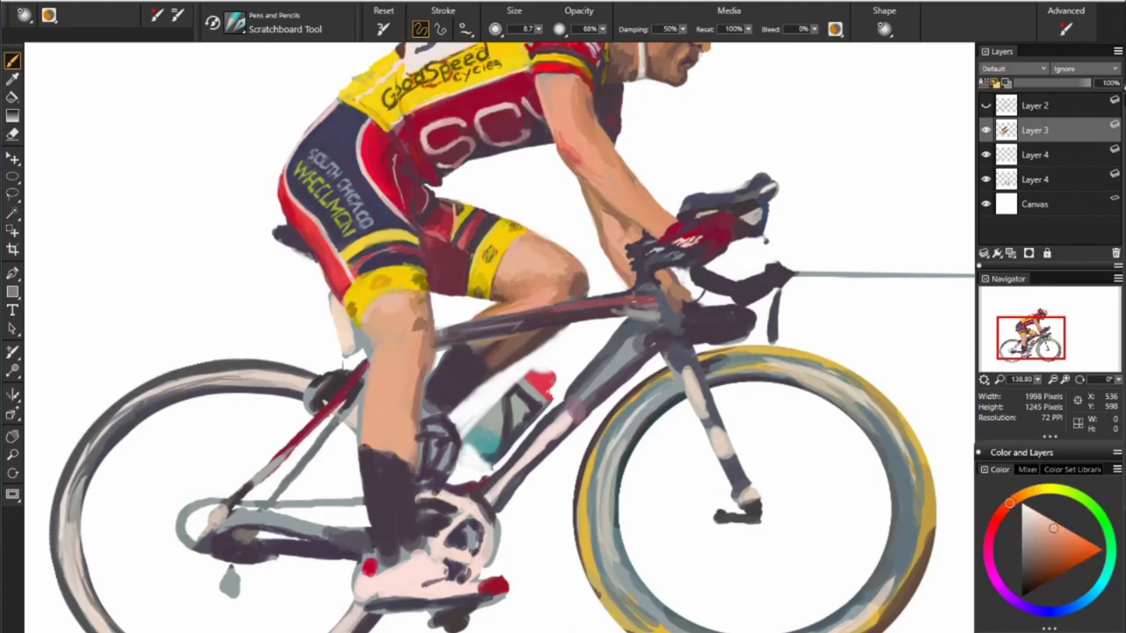
left_click(383, 307, "alt")
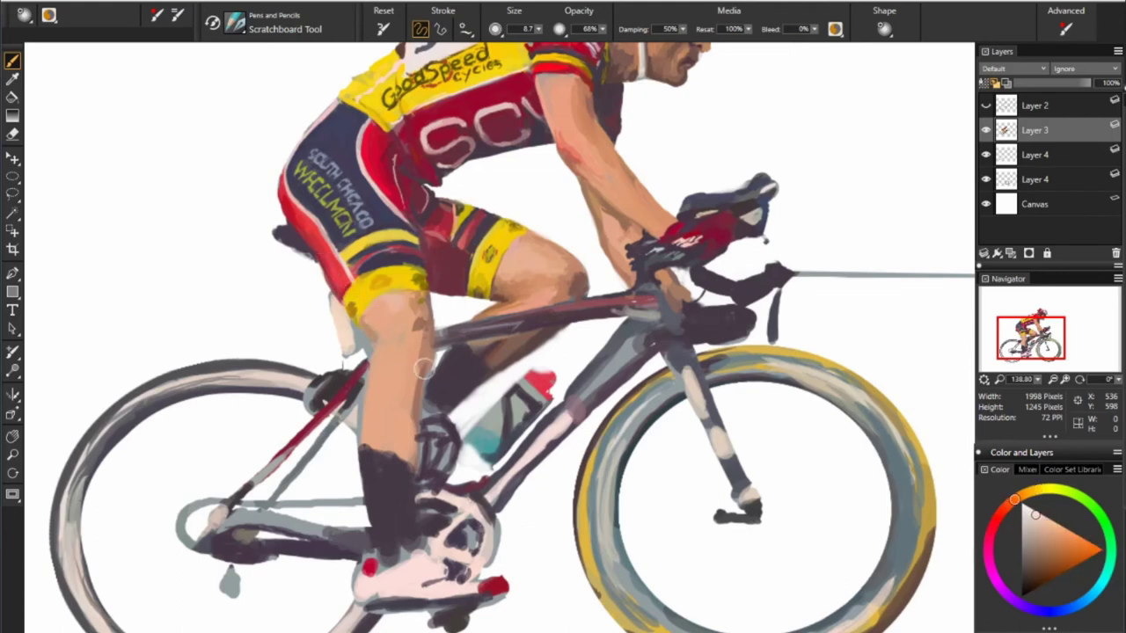
left_click(372, 326, "alt")
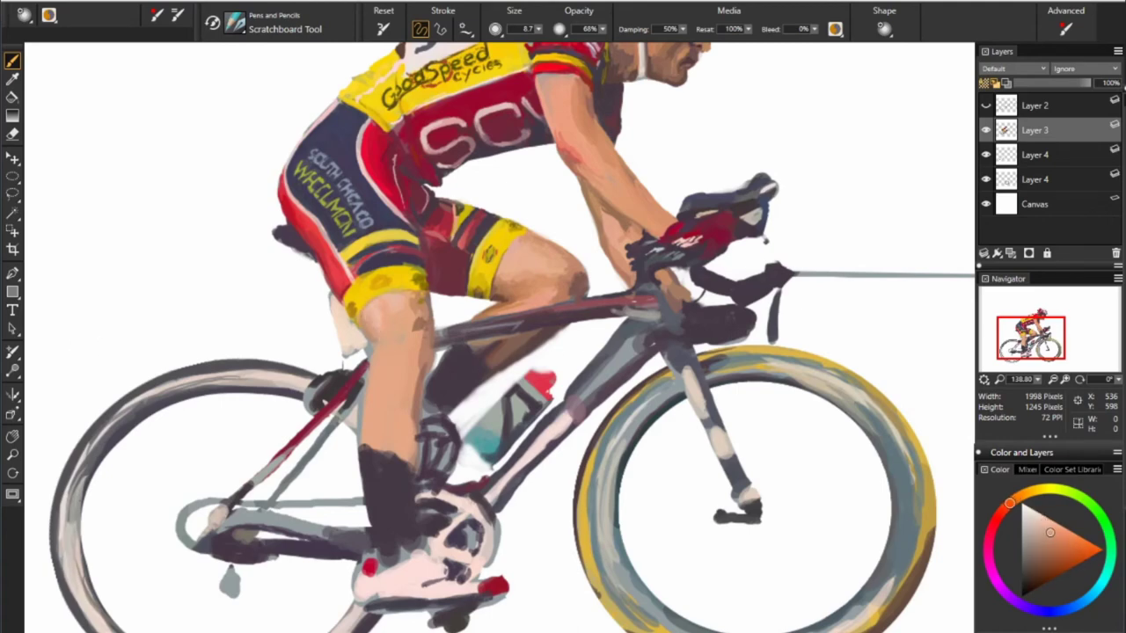
Shade the thigh and knee with olive, purple, yellows and darker skin tones at 10% opacity
left_click(382, 282, "alt")
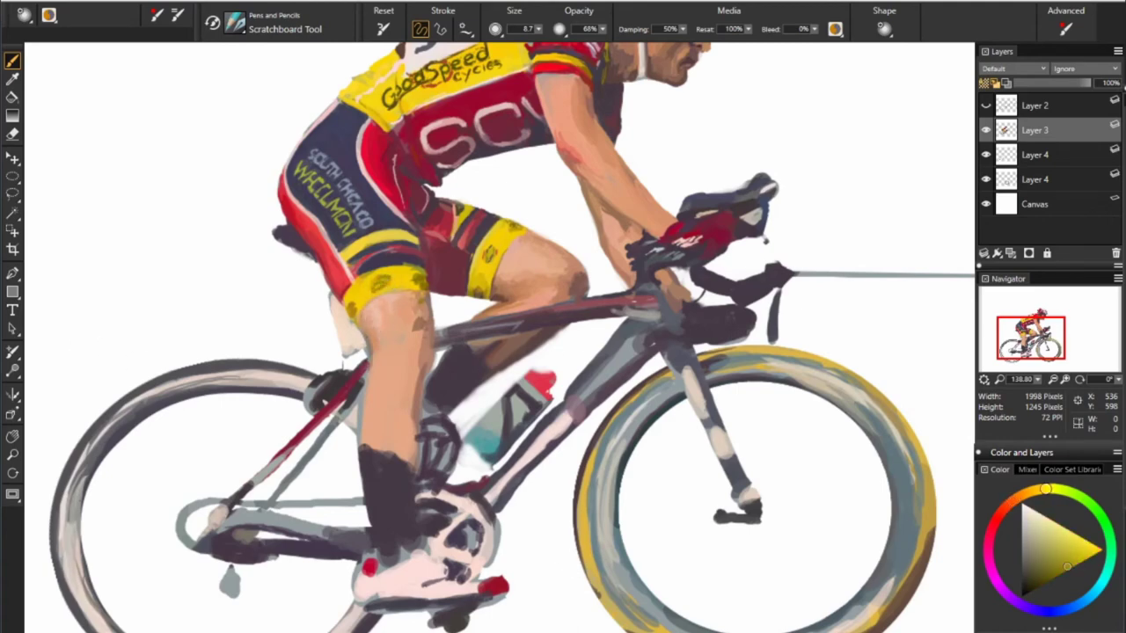
left_click(453, 297, "alt")
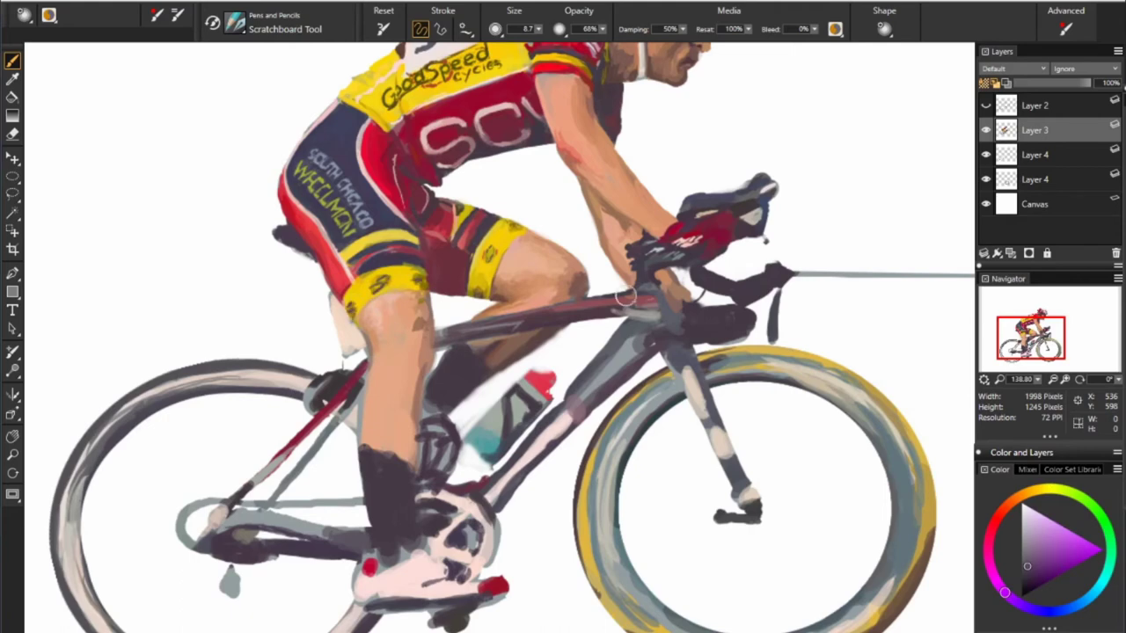
left_click(587, 457, "alt")
left_click(616, 510, "alt")
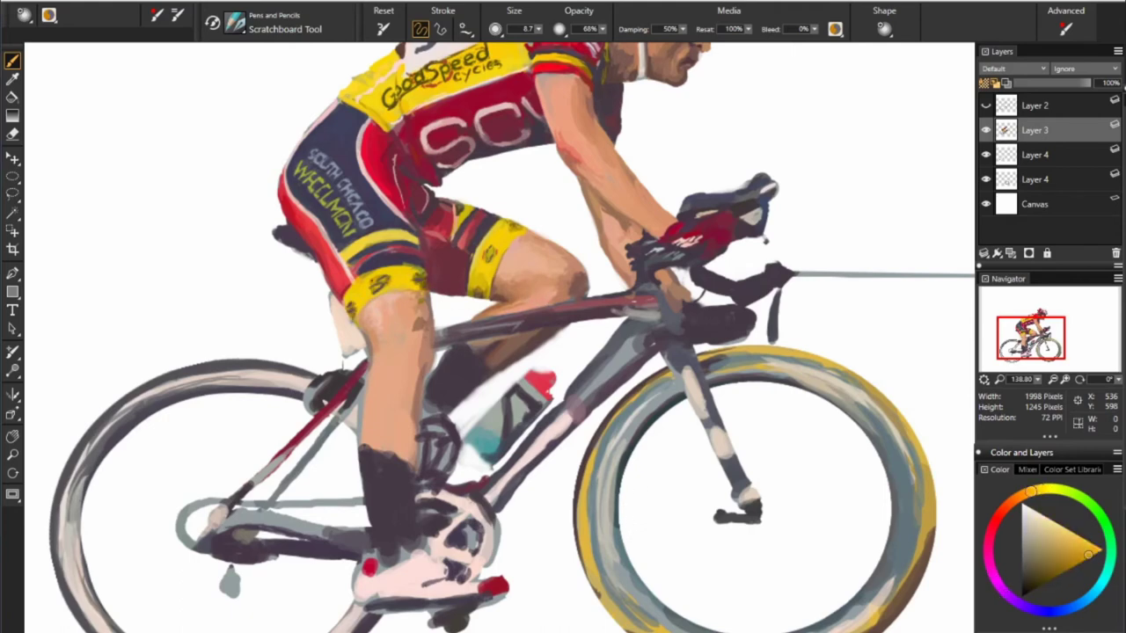
left_click(413, 360, "alt")
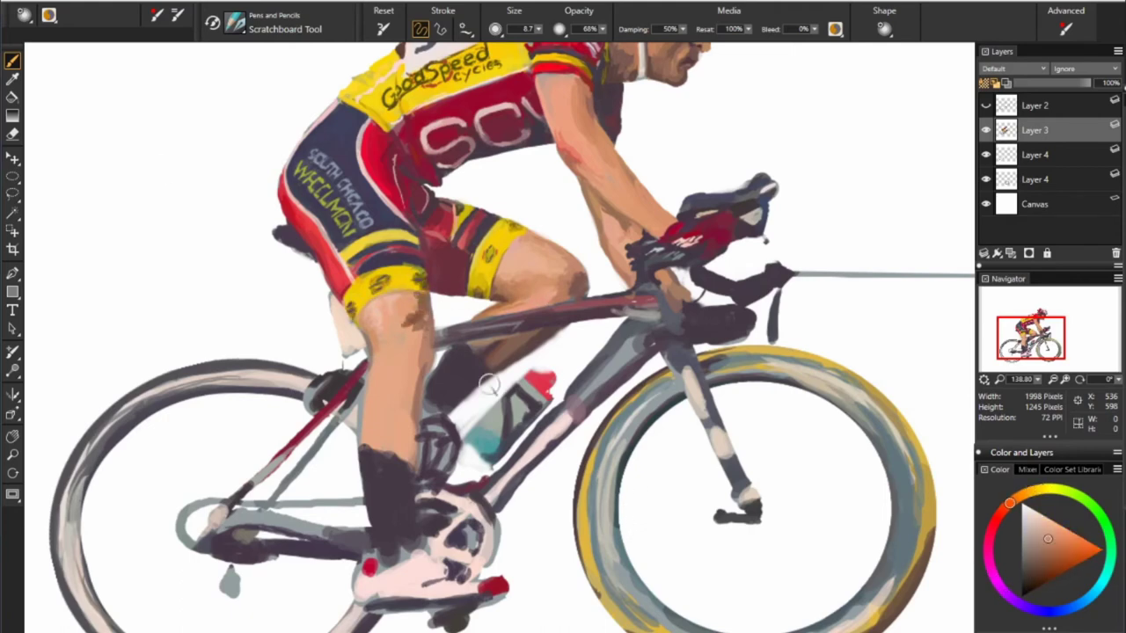
left_click(413, 315, "alt")
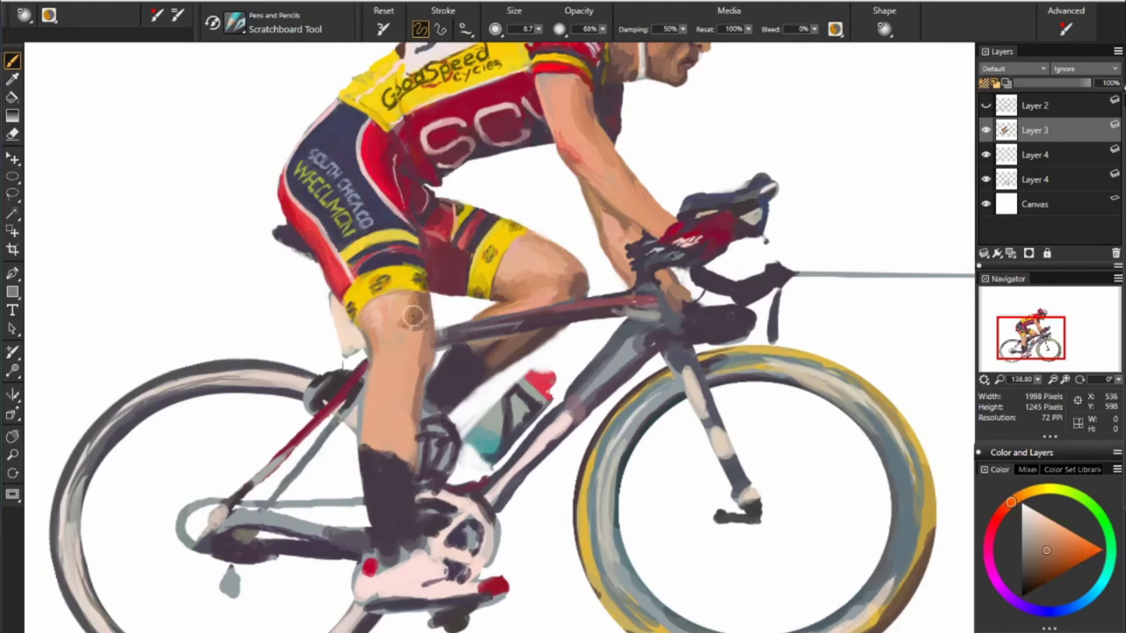
left_click(404, 343, "alt")
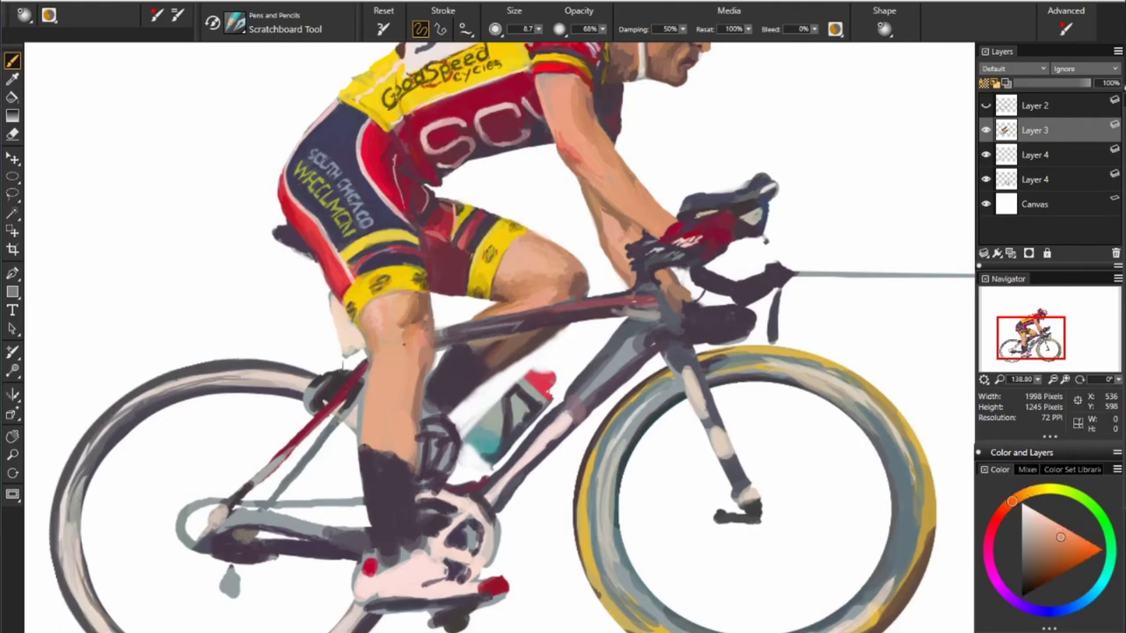
left_click(427, 326, "alt")
left_click(408, 309, "alt")
left_click(411, 321, "alt")
Paint a dark reddish-brown stroke along the bike's top tube
left_click(420, 359, "alt")
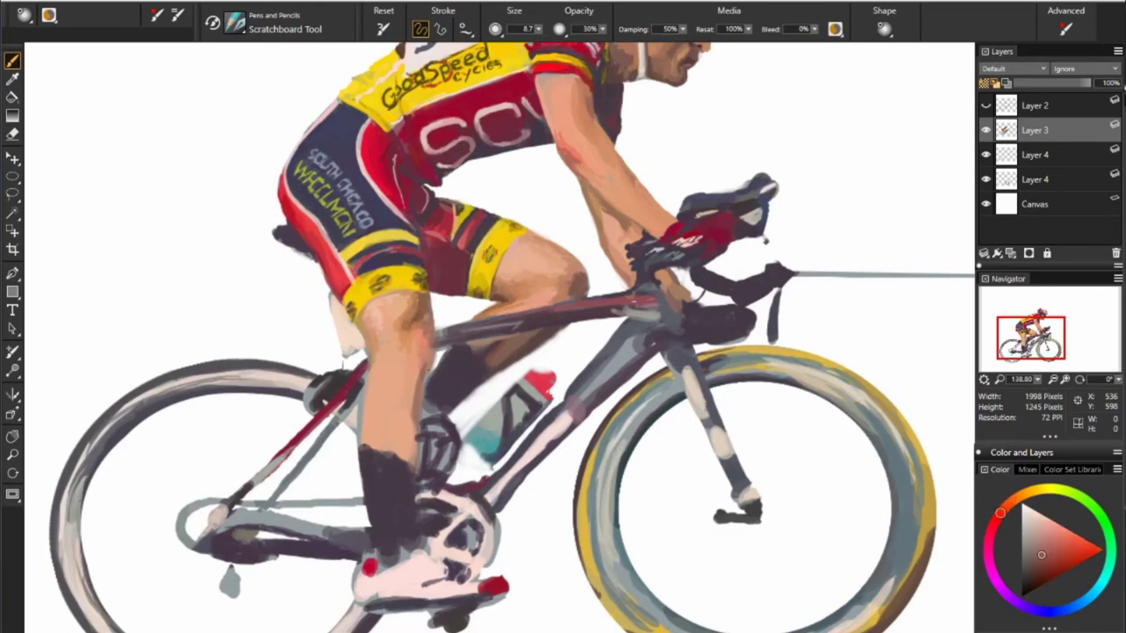
left_click(456, 343, "alt")
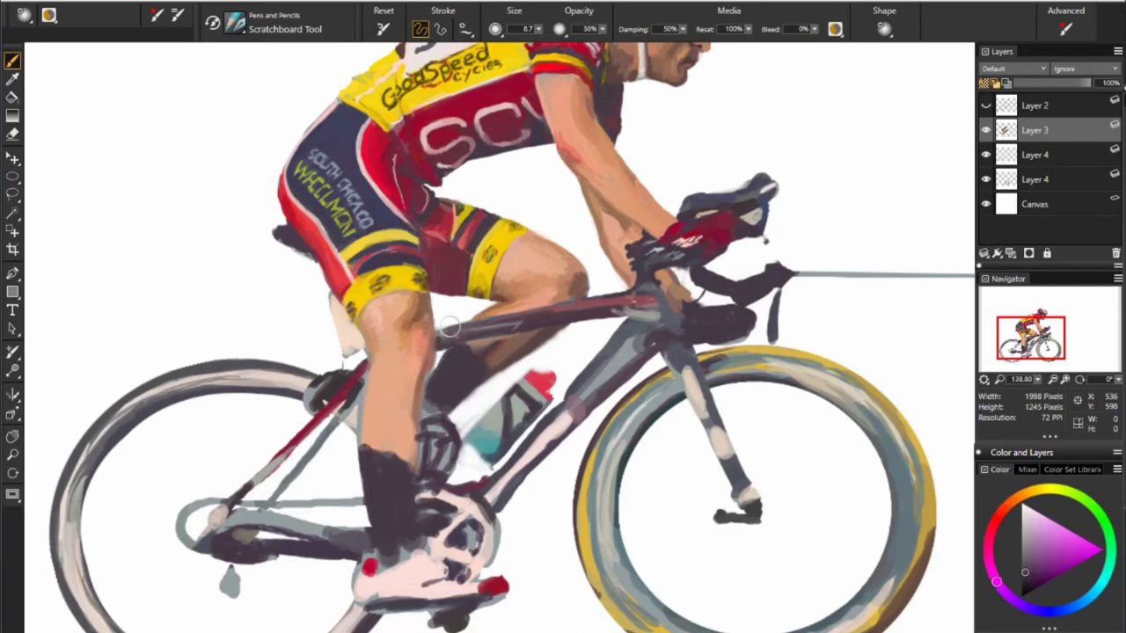
left_click(444, 327, "alt")
left_click_drag(448, 326, 615, 297)
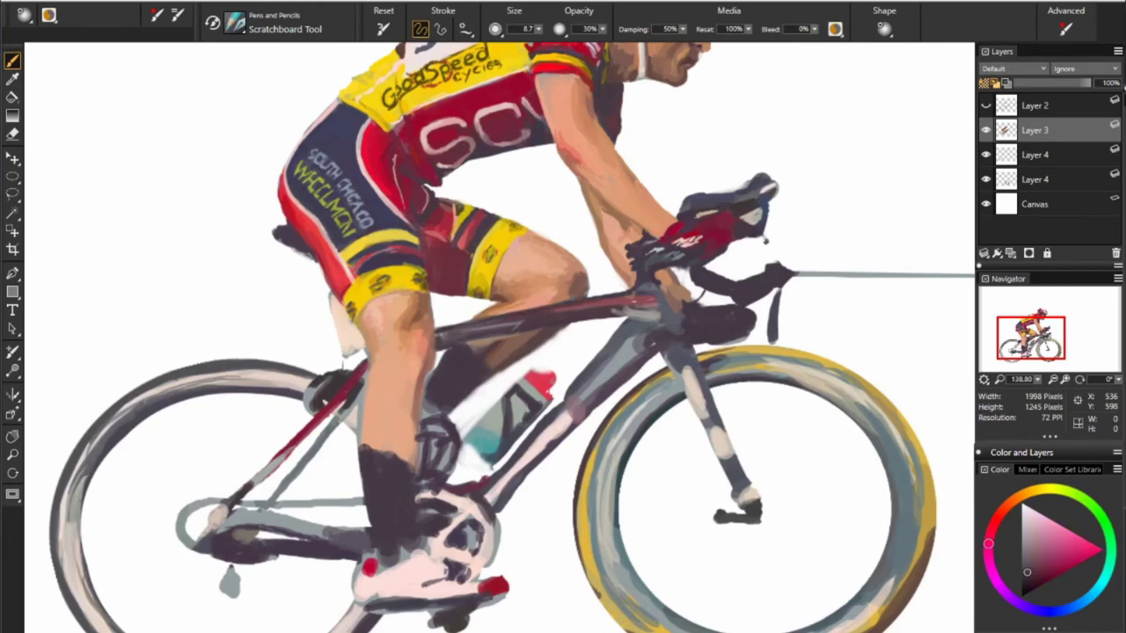
Sample orange-browns and dark greys from the frame, loading a muted violet-grey at 55% opacity
left_click(568, 292, "alt")
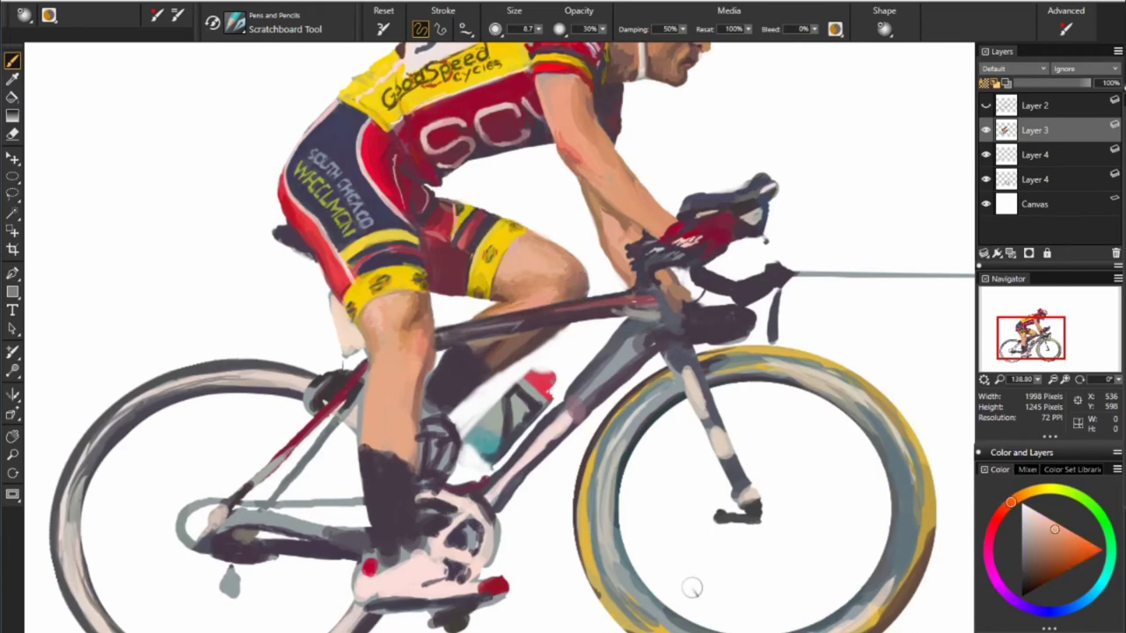
left_click(500, 343, "alt")
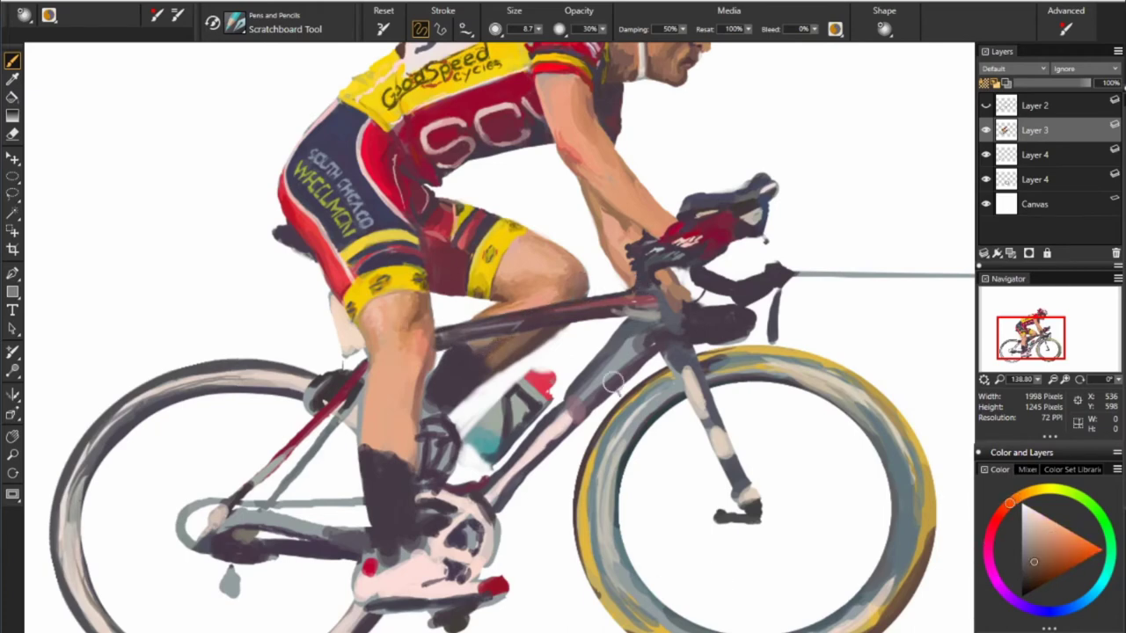
left_click(702, 585, "alt")
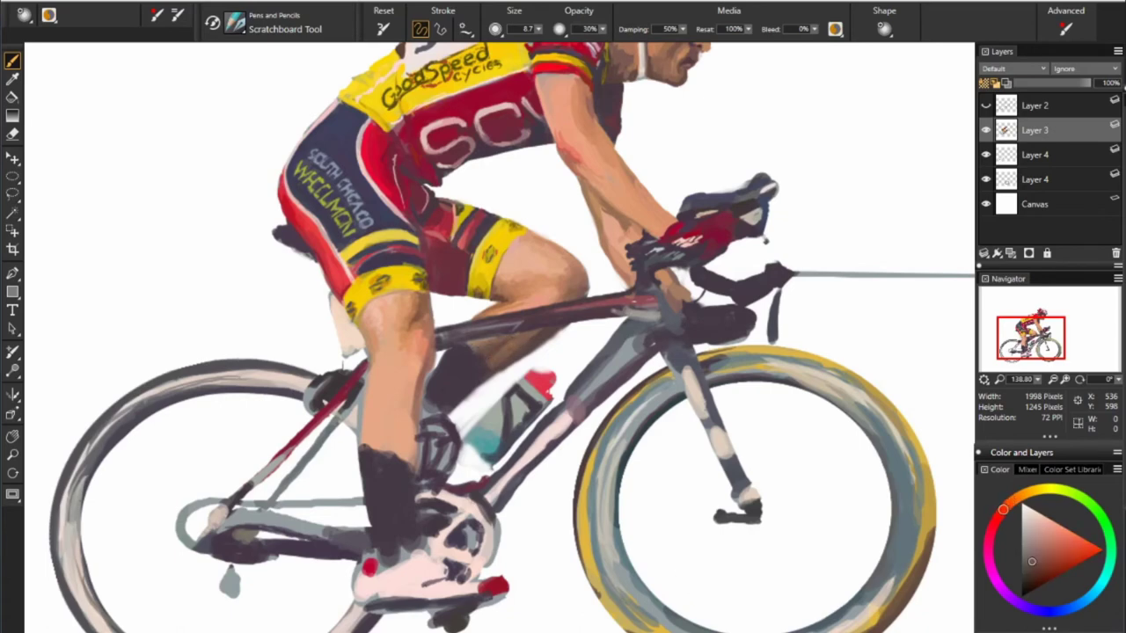
left_click(655, 312, "alt")
left_click(611, 314, "alt")
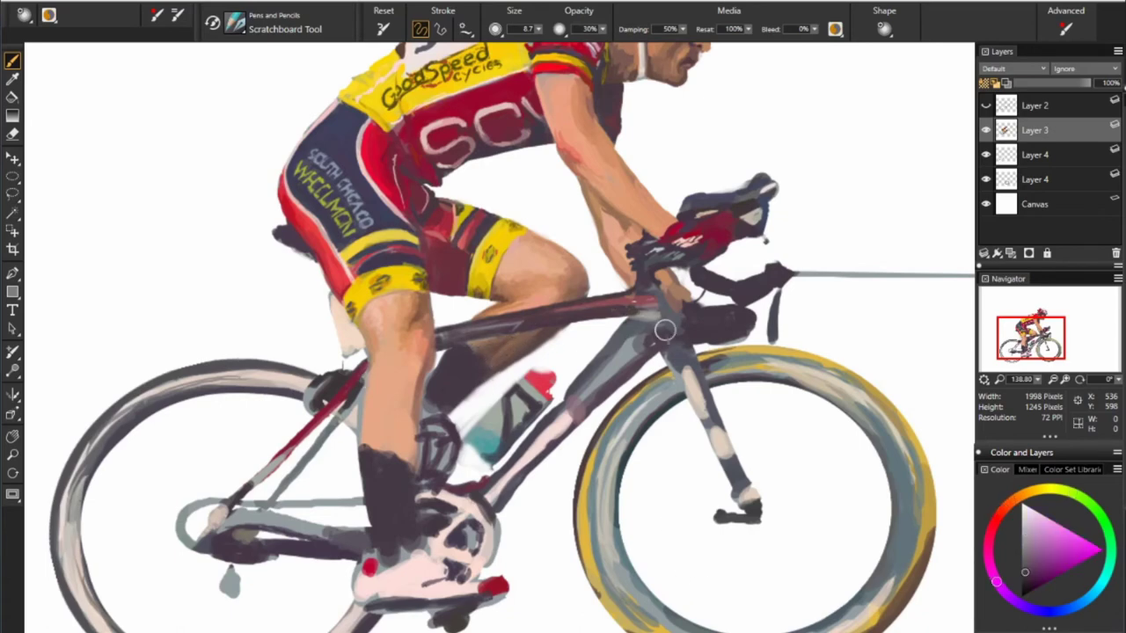
left_click(658, 310, "alt")
left_click(655, 288, "alt")
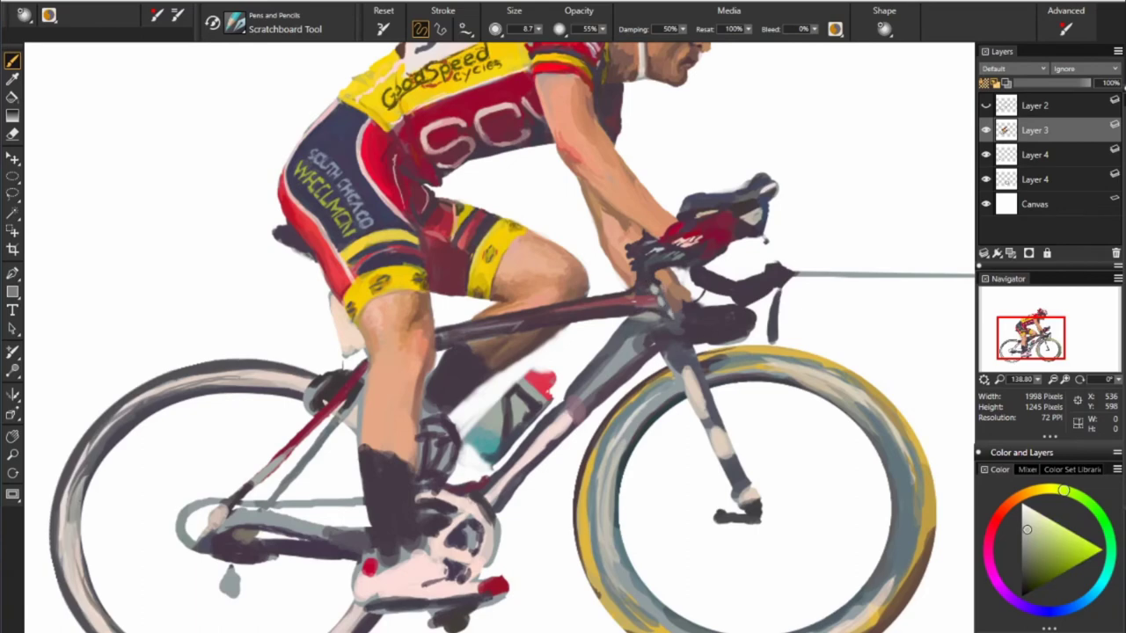
left_click(657, 302, "alt")
left_click(675, 319, "alt")
left_click(666, 324, "alt")
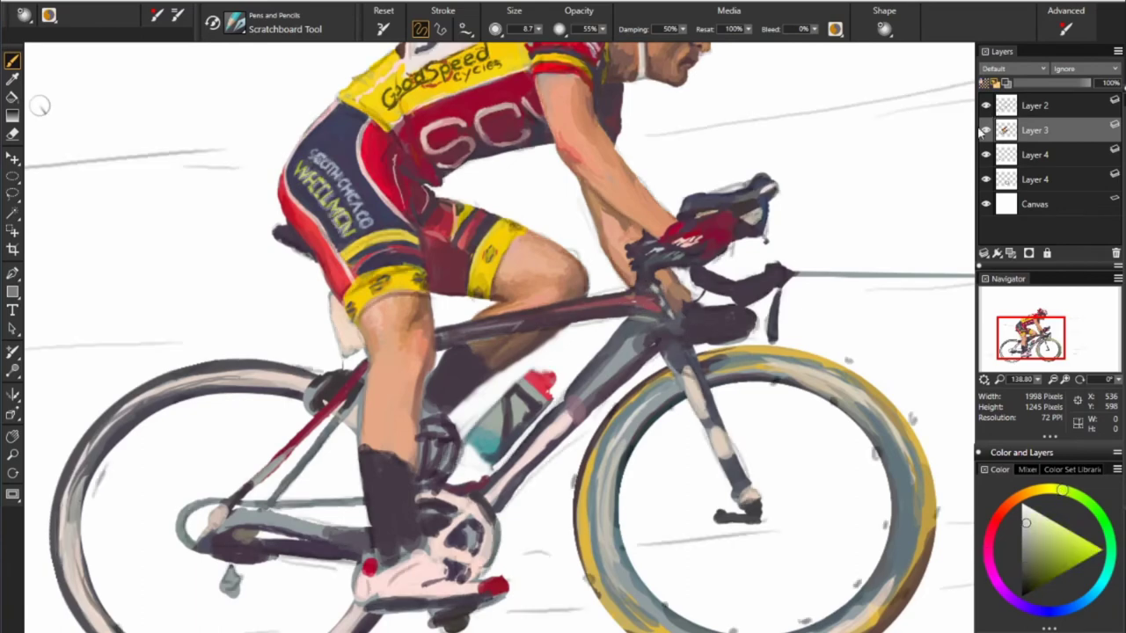
left_click(508, 336, "alt")
Sample dark purples, magentas, red-oranges and pinks from the bike and cyclist
left_click(611, 317, "alt")
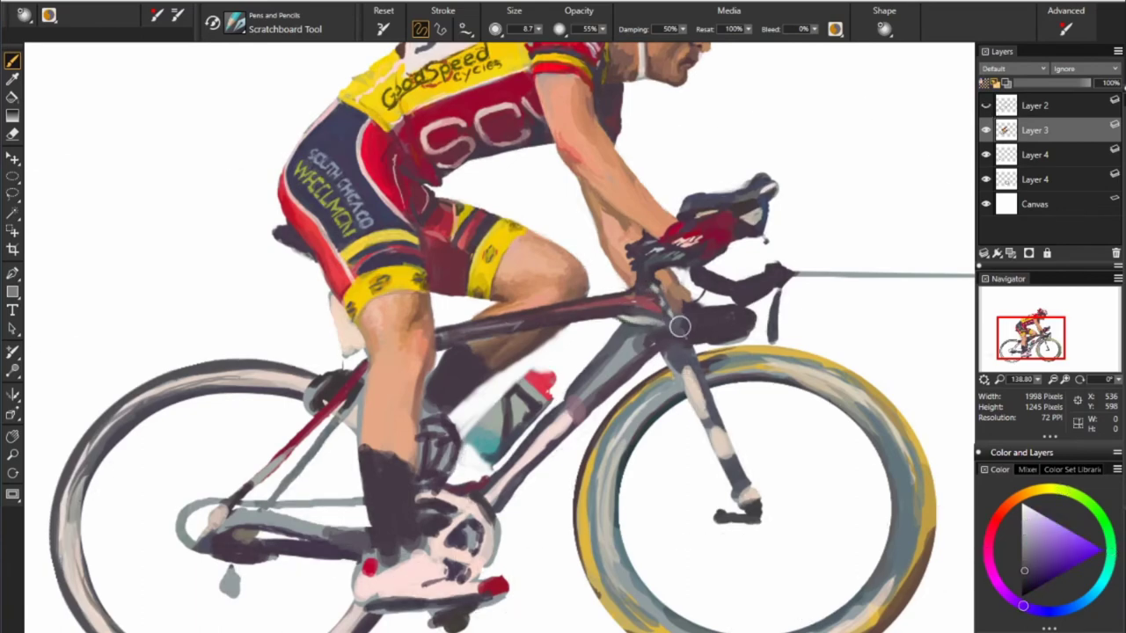
left_click(647, 323, "alt")
left_click(624, 338, "alt")
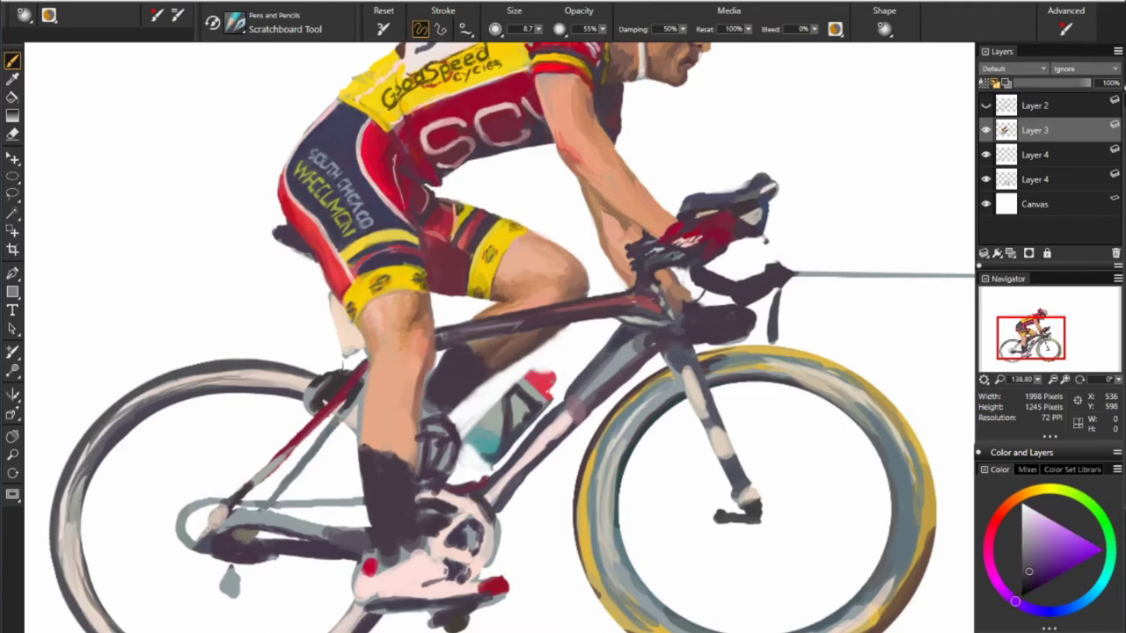
left_click(551, 406, "alt")
left_click(683, 299, "alt")
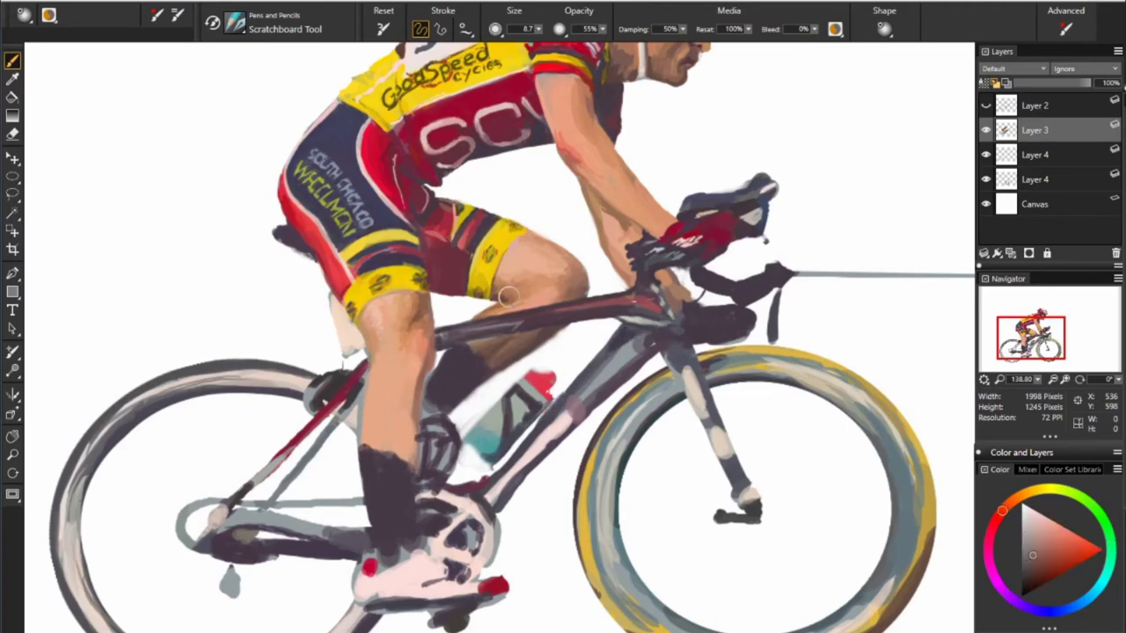
left_click(665, 292, "alt")
left_click(670, 283, "alt")
left_click(702, 276, "alt")
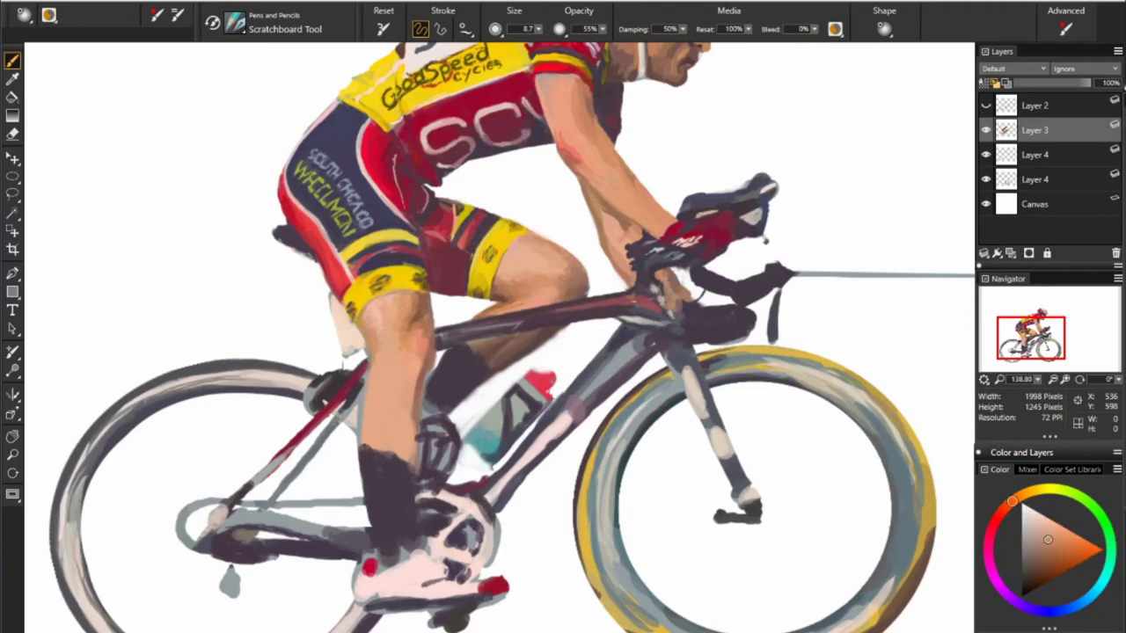
left_click(698, 296, "alt")
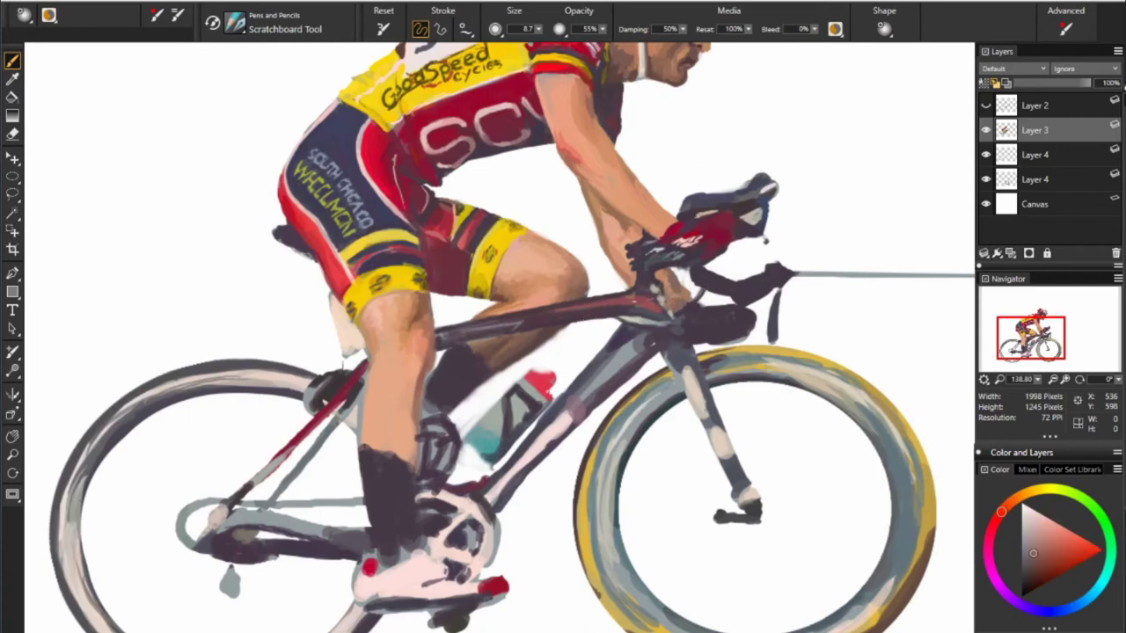
left_click(794, 260, "alt")
left_click(699, 277, "alt")
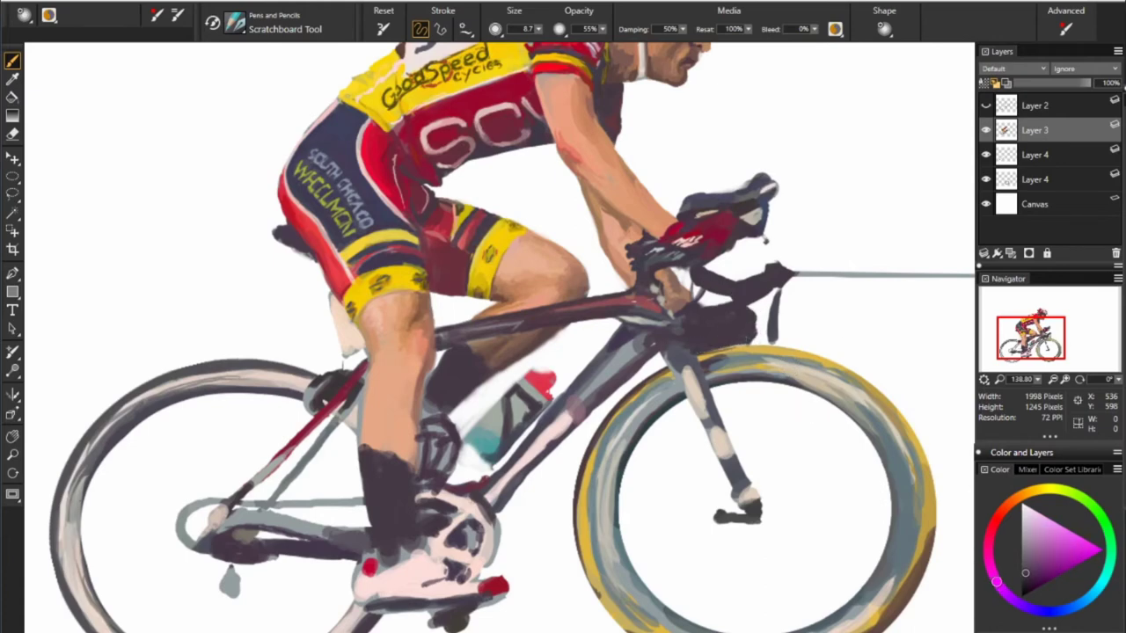
Sample a blue-grey and magenta near the front wheel, briefly trying the soft eraser
left_click(655, 341, "alt")
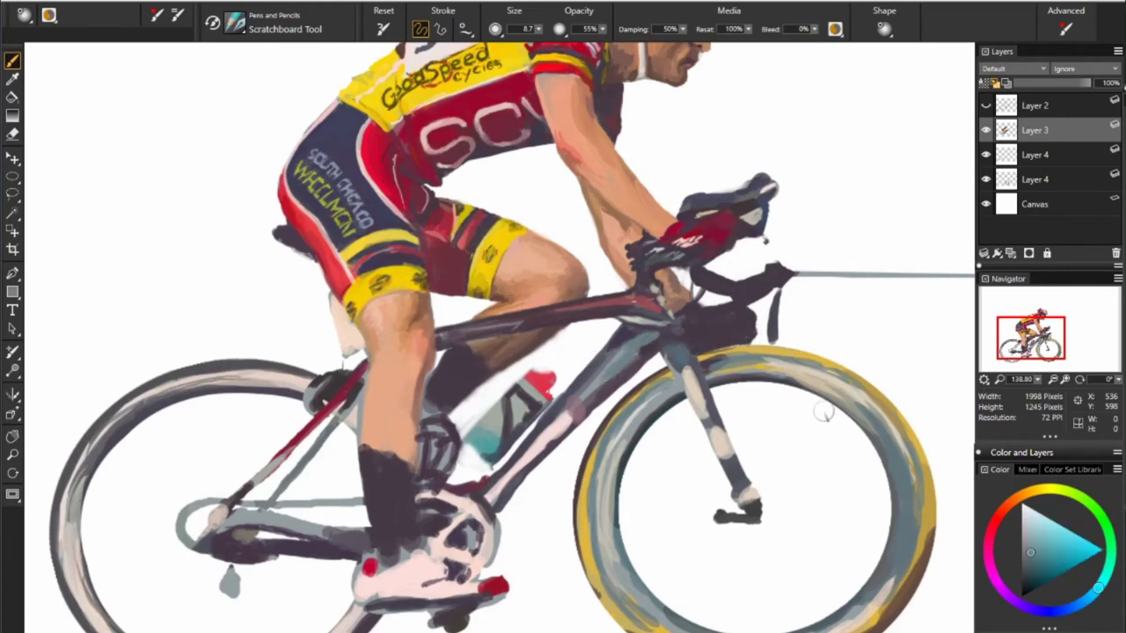
left_click(663, 352, "alt")
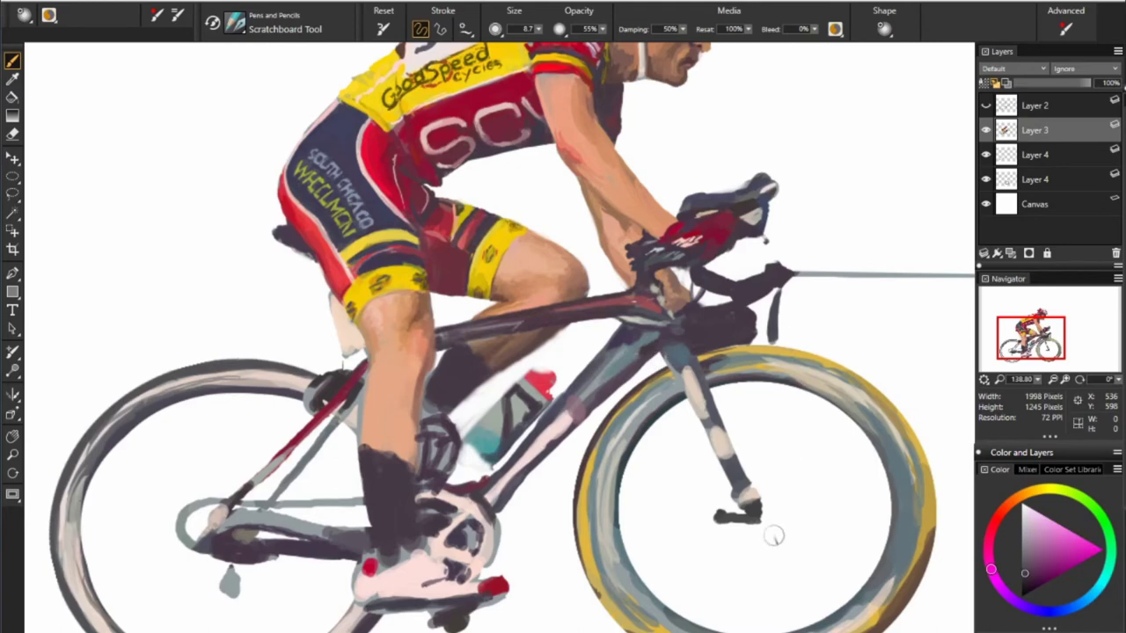
key("n")
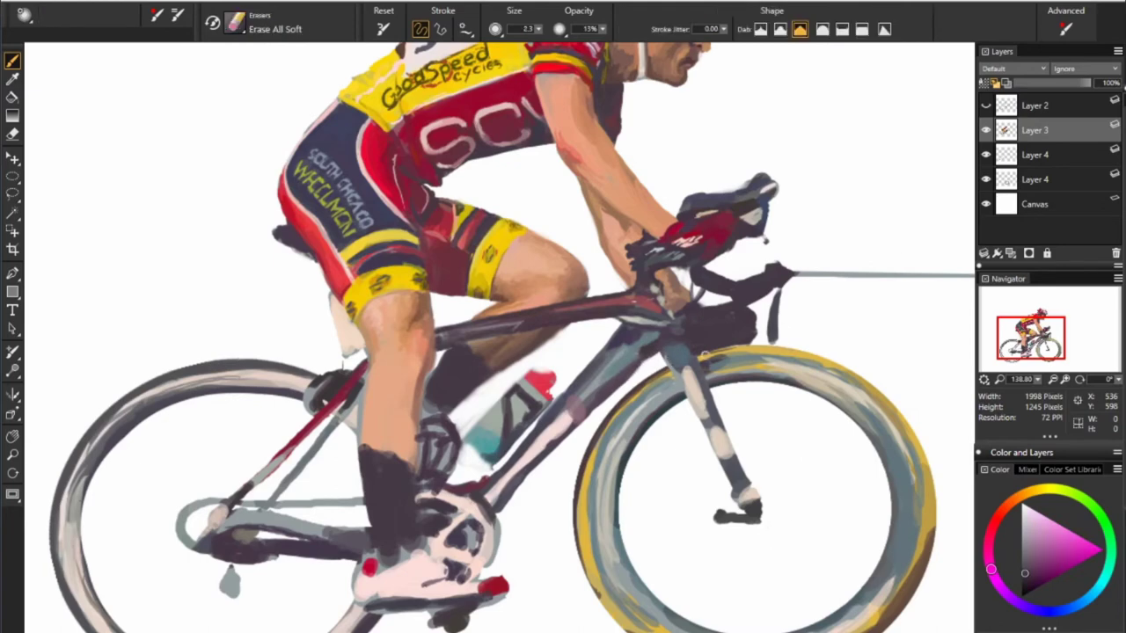
key("n")
Darken the headset with fork blue-greys, then show the Layer 2 speed lines
left_click(684, 372, "alt")
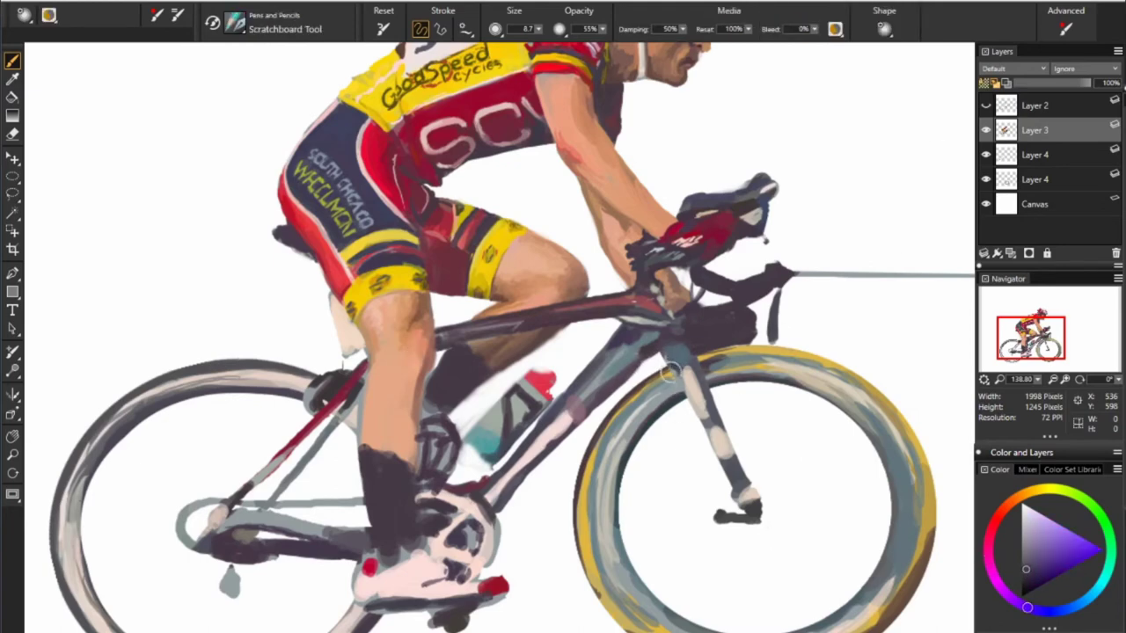
left_click(720, 462, "alt")
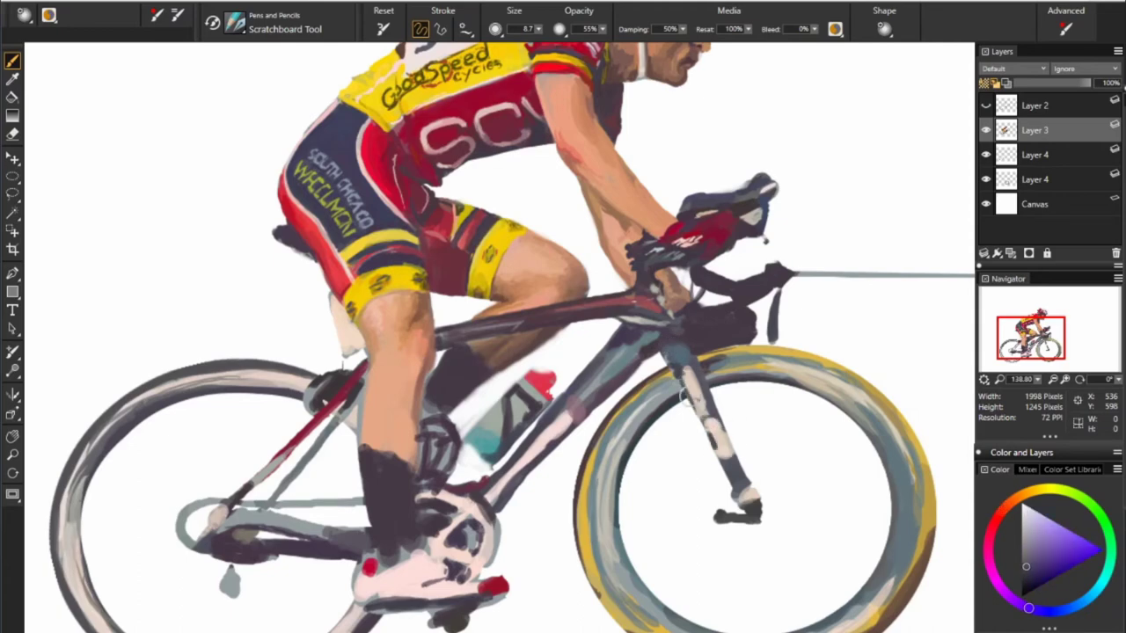
left_click(690, 396, "alt")
left_click(675, 358, "alt")
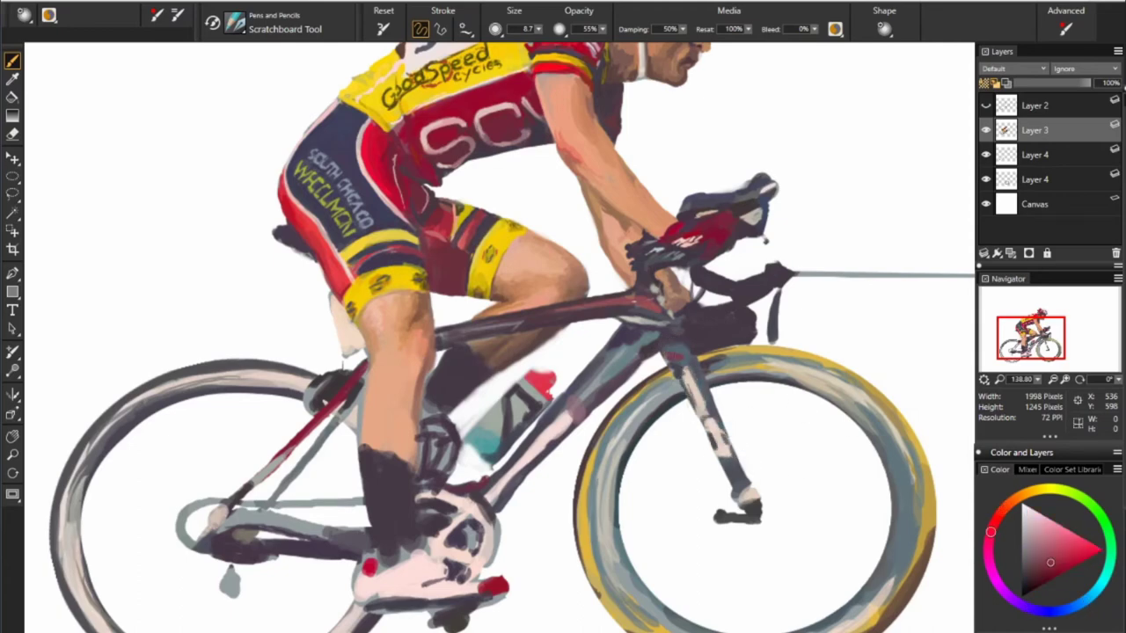
left_click(704, 332, "alt")
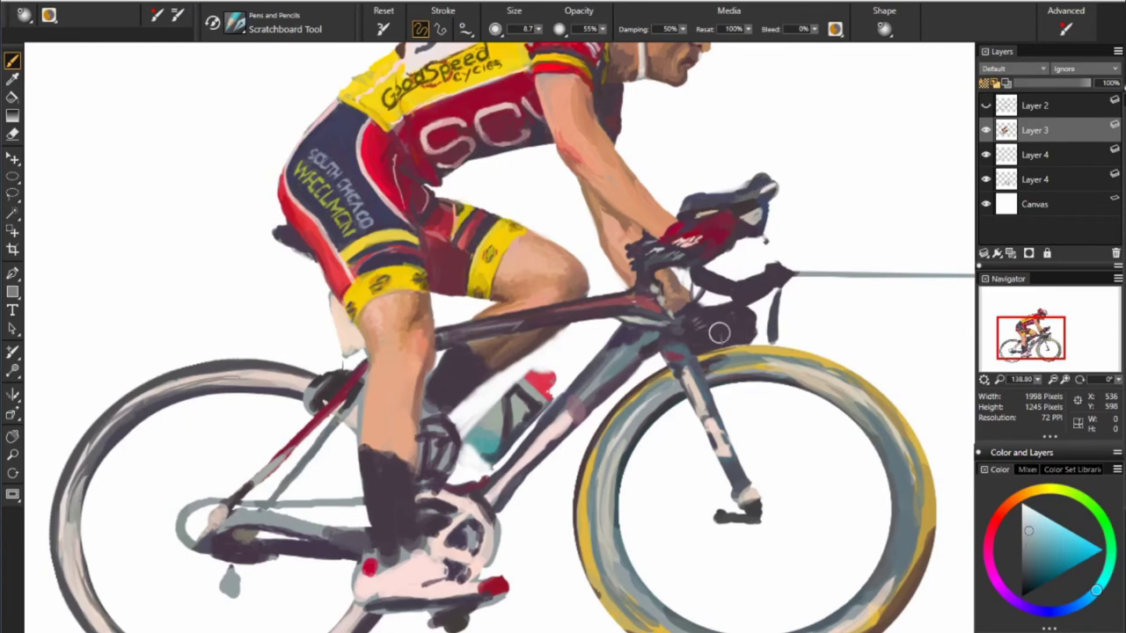
left_click_drag(703, 332, 703, 361)
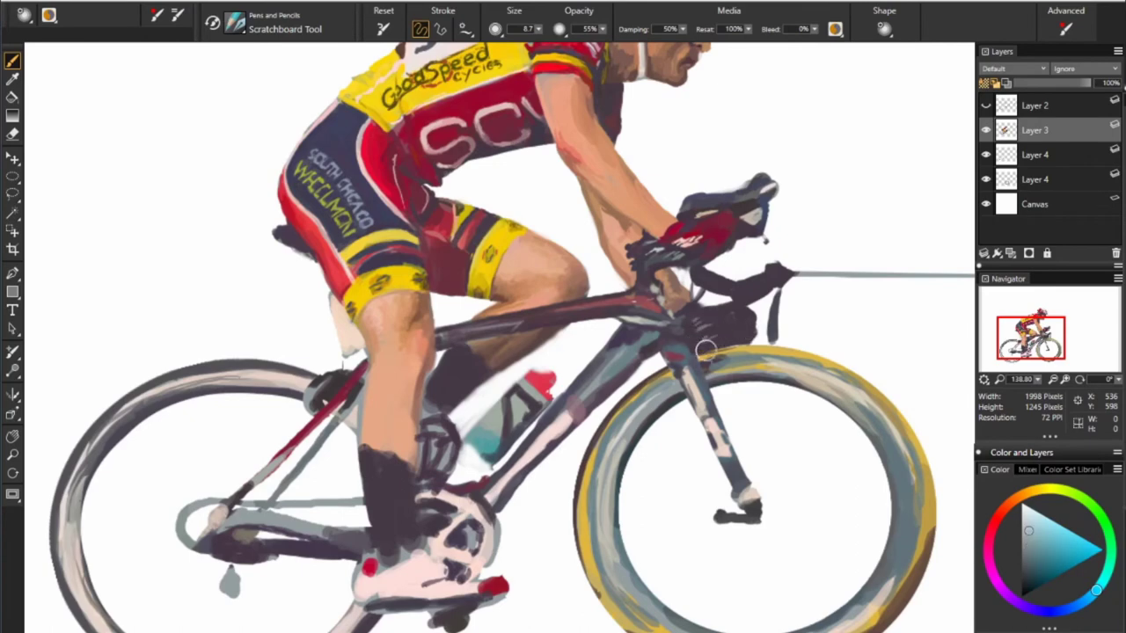
left_click(796, 268, "alt")
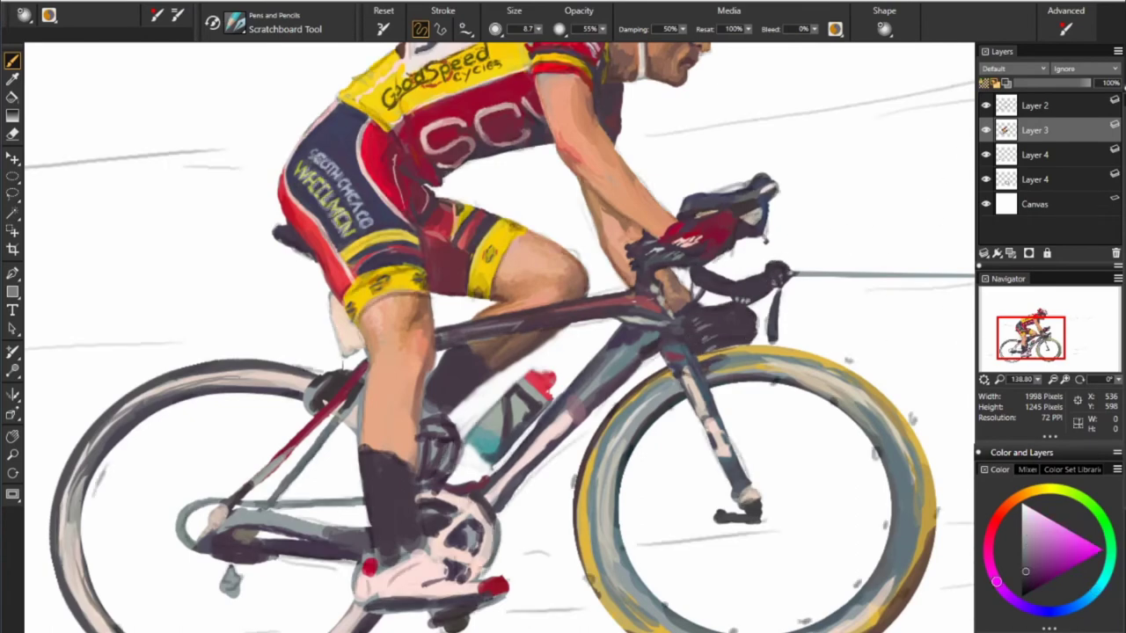
Hide the Layer 2 speed lines and sample pedal red, sock purple and leg skin tones
left_click(985, 105)
left_click(365, 568, "alt")
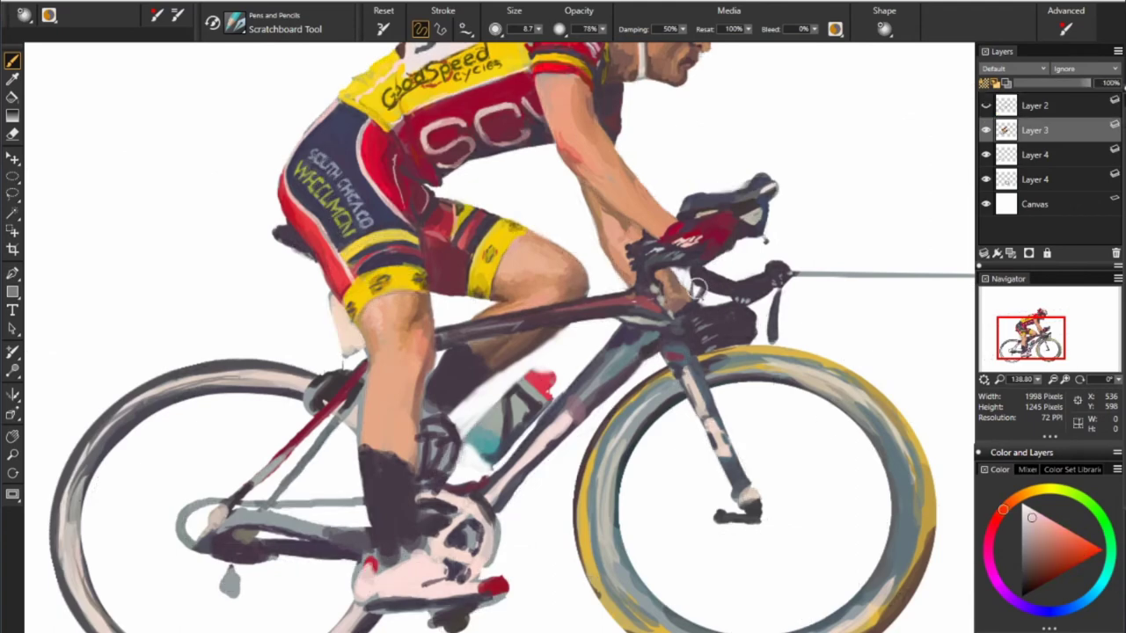
left_click(372, 531, "alt")
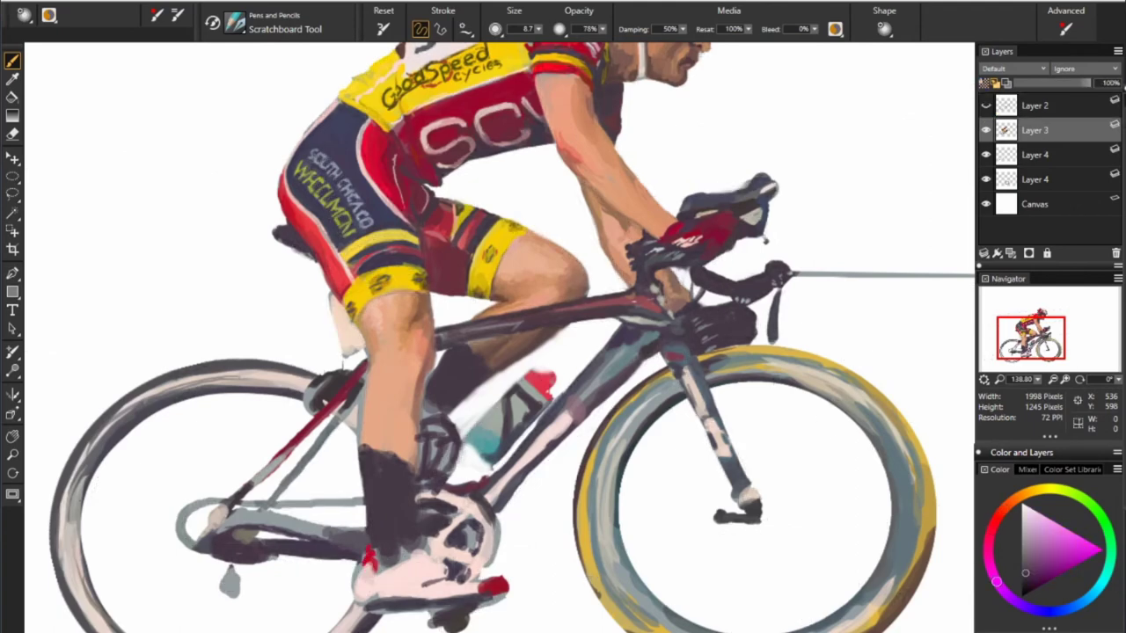
left_click(372, 465, "alt")
left_click(373, 411, "alt")
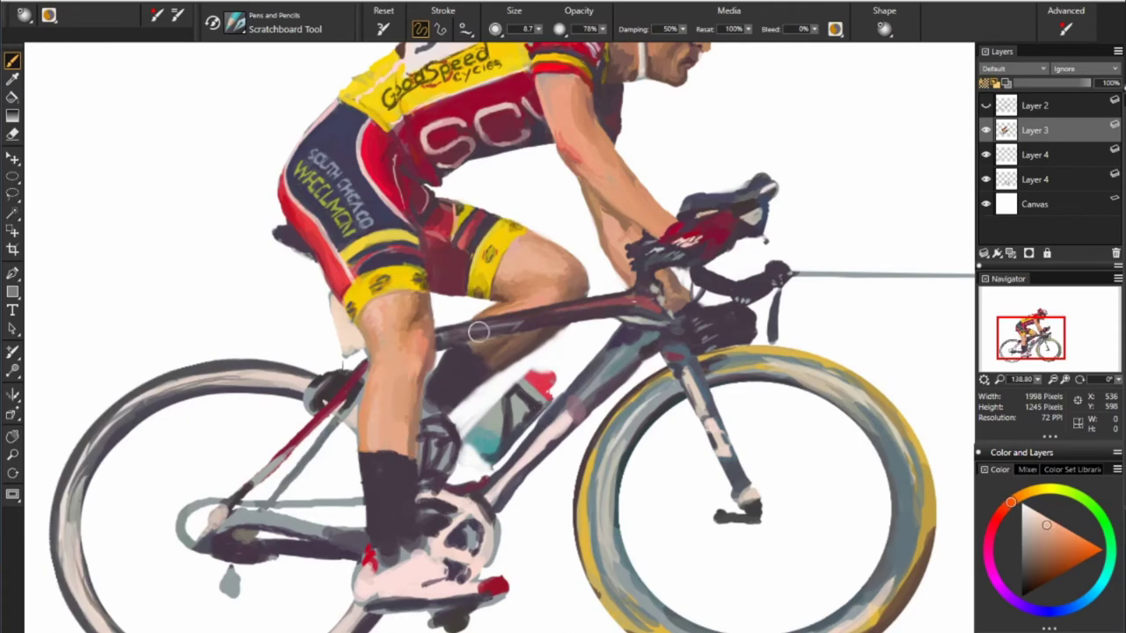
Shade the crank beside the shoe with dark purple and muted orange-grey tones
left_click(373, 588, "alt")
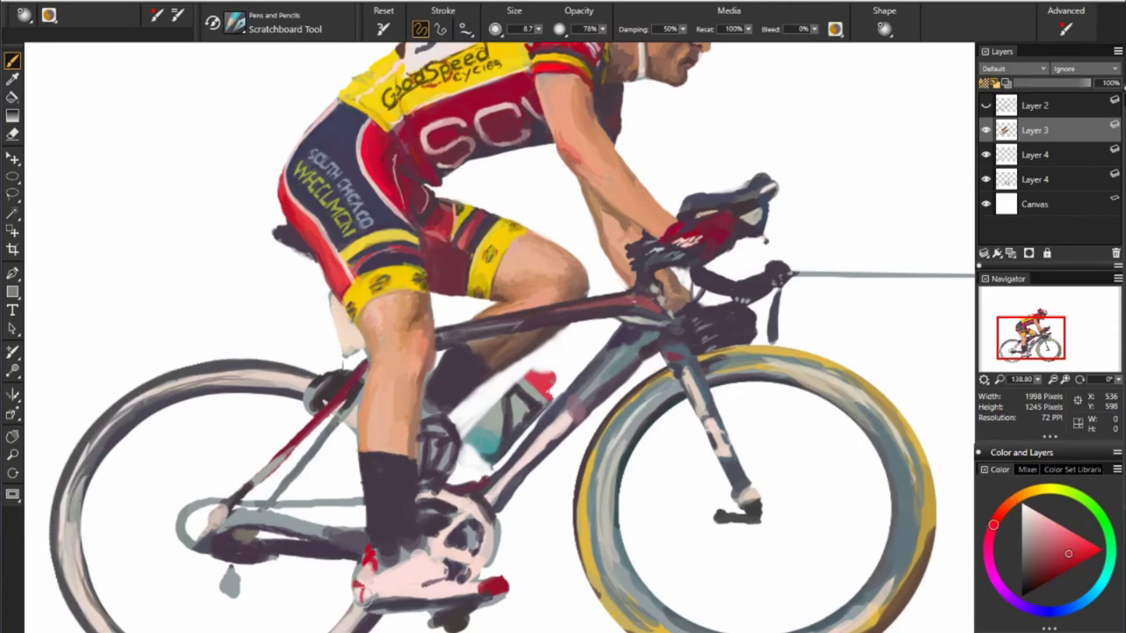
left_click(372, 547, "alt")
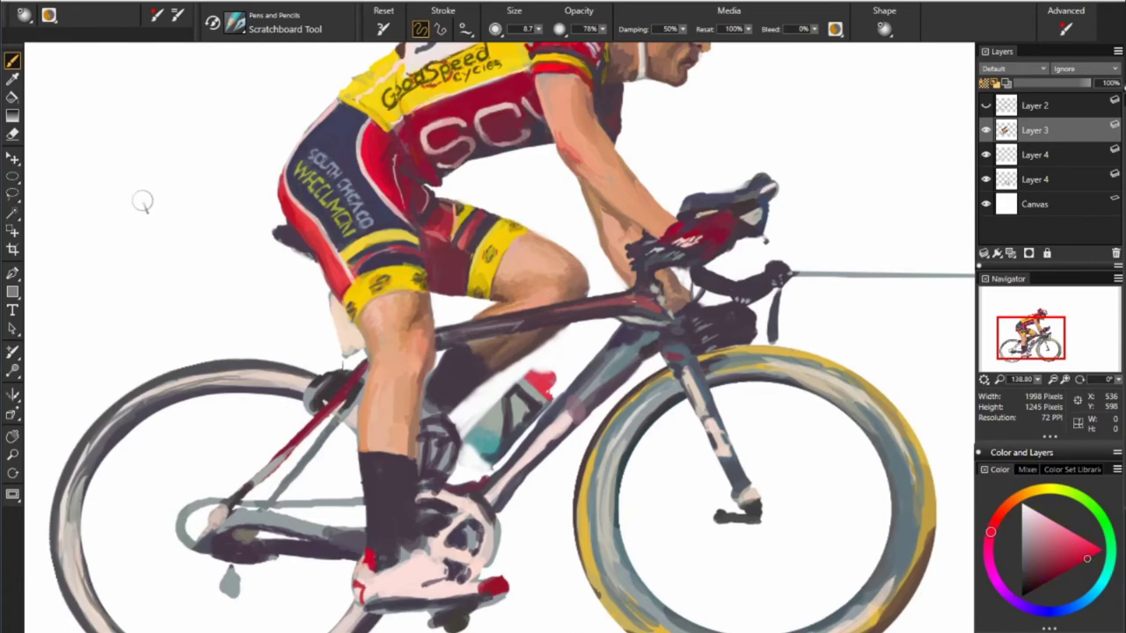
left_click(376, 578, "alt")
left_click(402, 577, "alt")
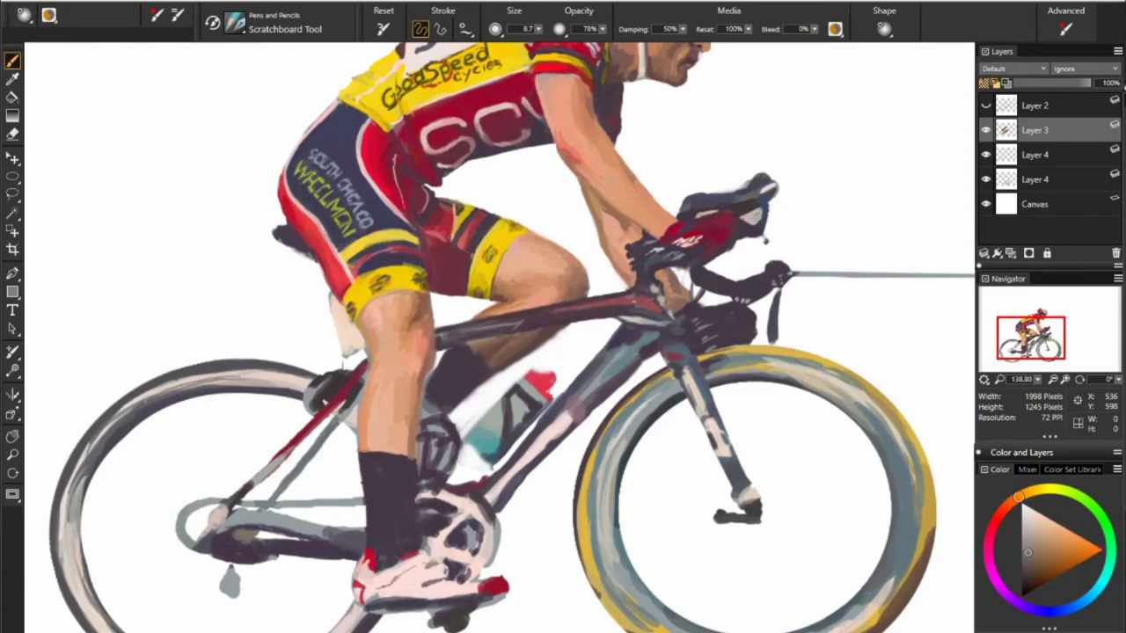
left_click(407, 579, "alt")
left_click(419, 548, "alt")
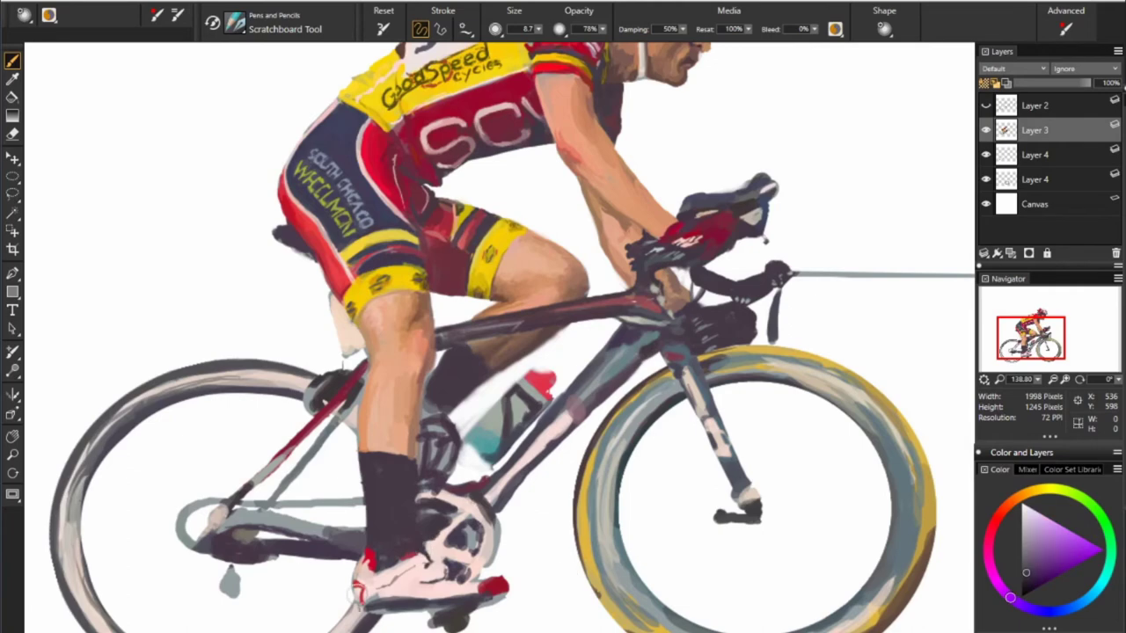
left_click(511, 504, "alt")
left_click(424, 537, "alt")
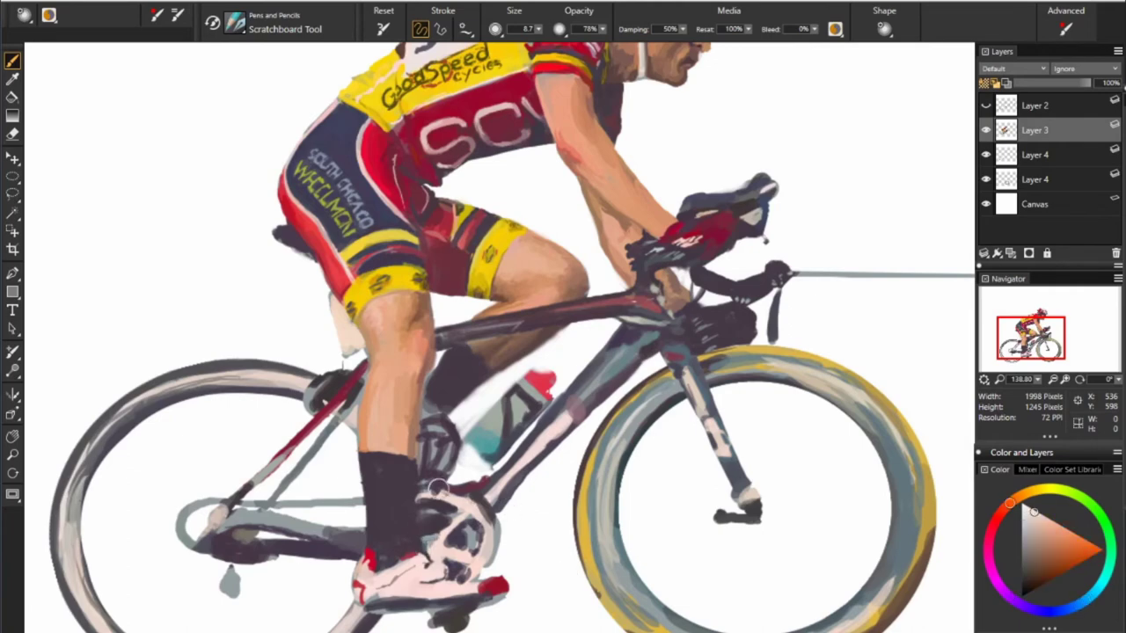
Paint the chainring with dark purple, pinkish magenta and dark blue-grey tones sampled nearby
left_click(497, 486, "alt")
left_click(428, 507, "alt")
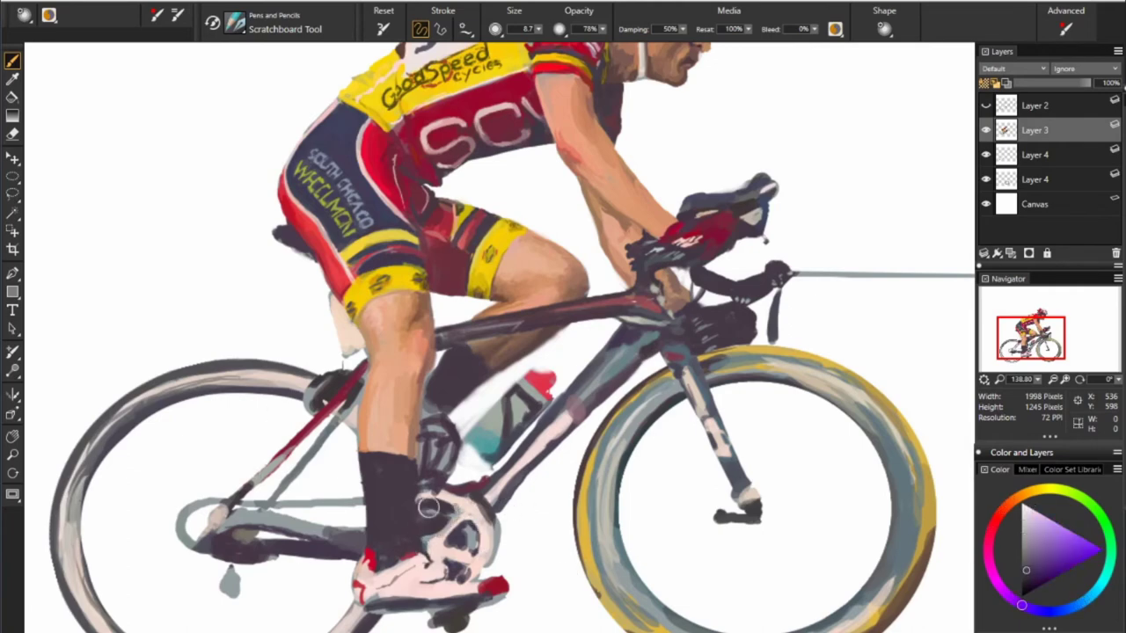
left_click(449, 494, "alt")
left_click(437, 492, "alt")
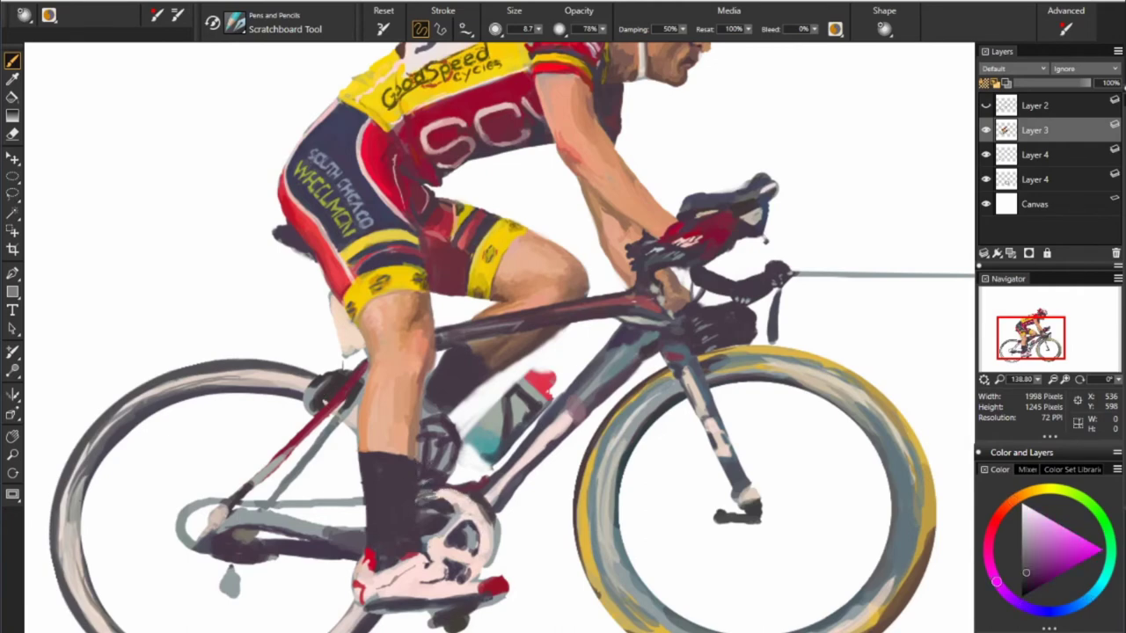
left_click(564, 465, "alt")
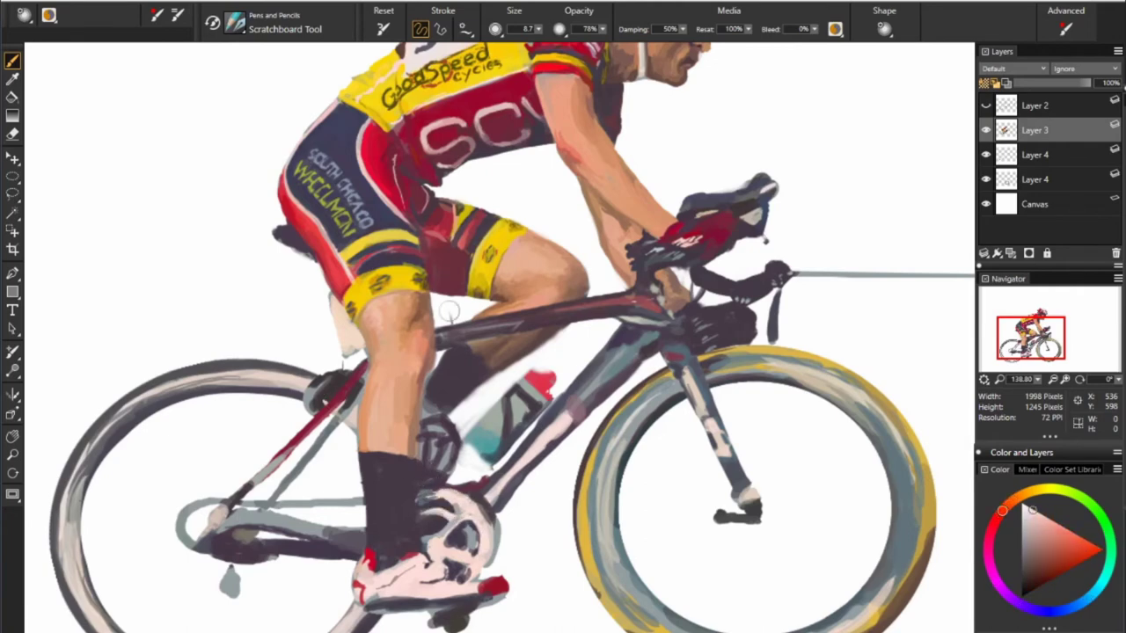
left_click(687, 509, "alt")
left_click(478, 530, "alt")
left_click(492, 536, "alt")
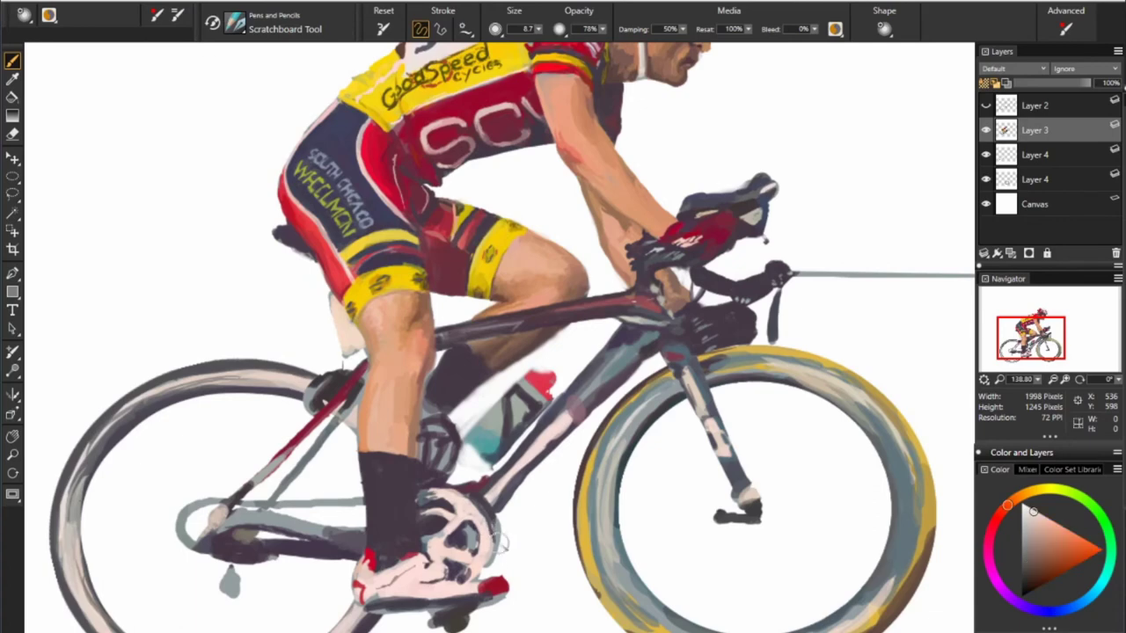
Define the chainring spokes with teal-grey, light bluish grey and dark purple strokes
left_click(474, 499, "alt")
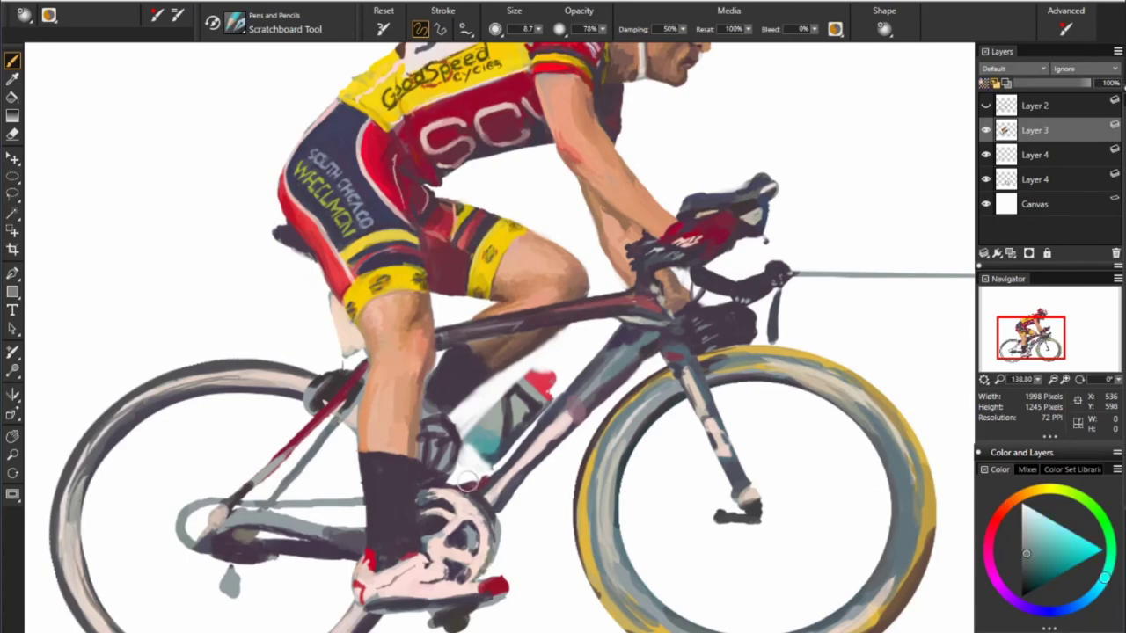
left_click(468, 528, "alt")
left_click(294, 455, "alt")
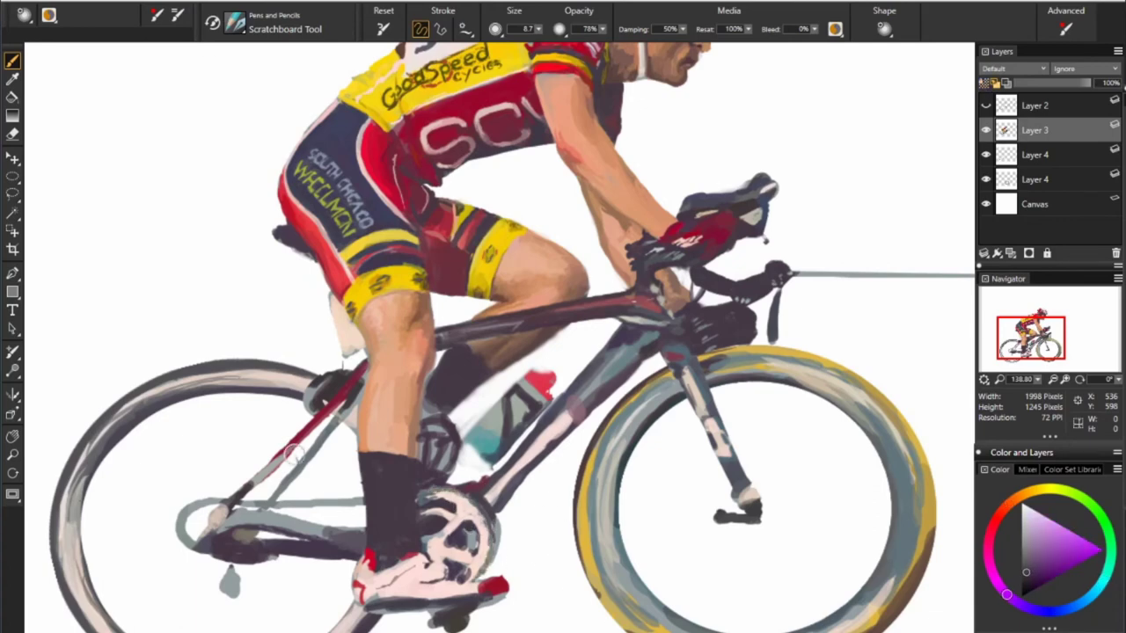
left_click(449, 557, "alt")
left_click(511, 506, "alt")
left_click(436, 493, "alt")
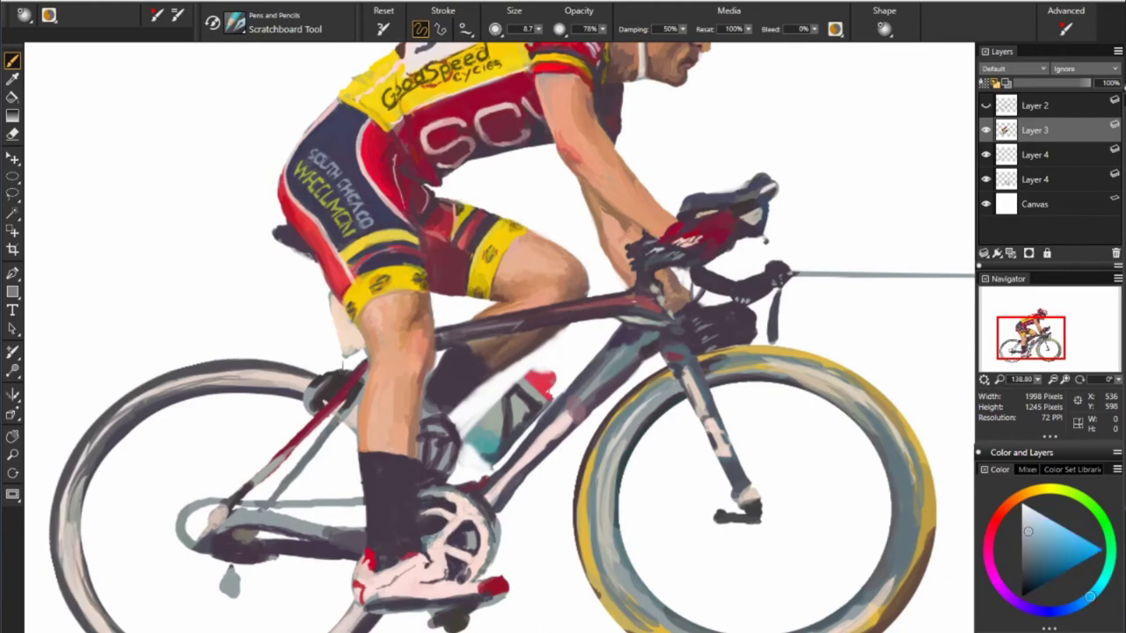
left_click(487, 522, "alt")
left_click(772, 377, "alt")
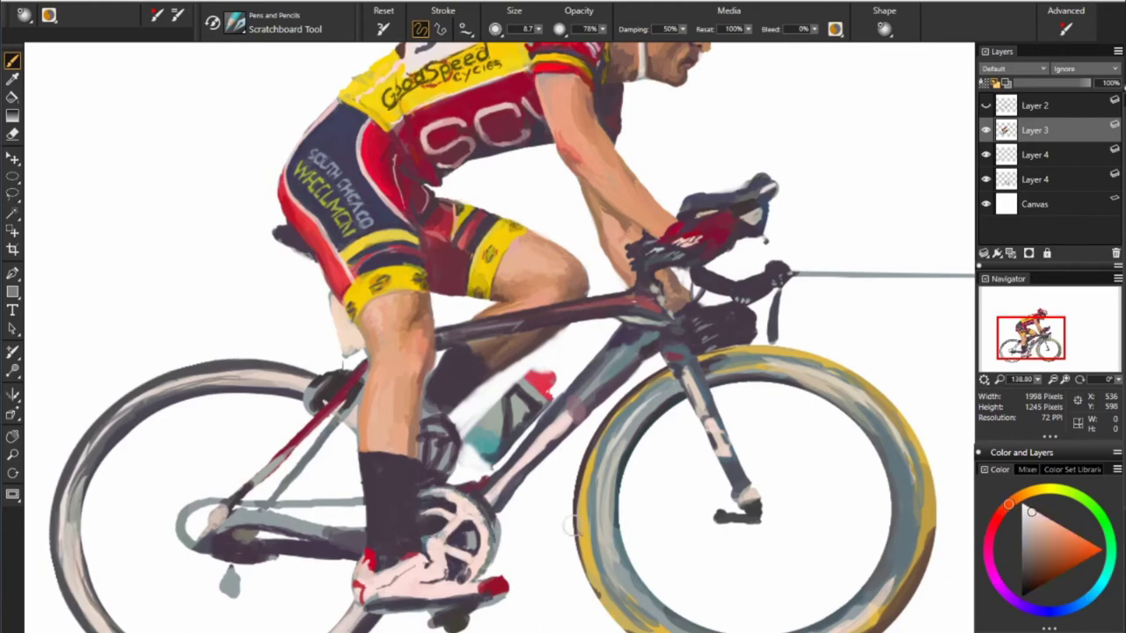
Touch up the drivetrain with dark purple and light bluish greys sampled around it
left_click(427, 483, "alt")
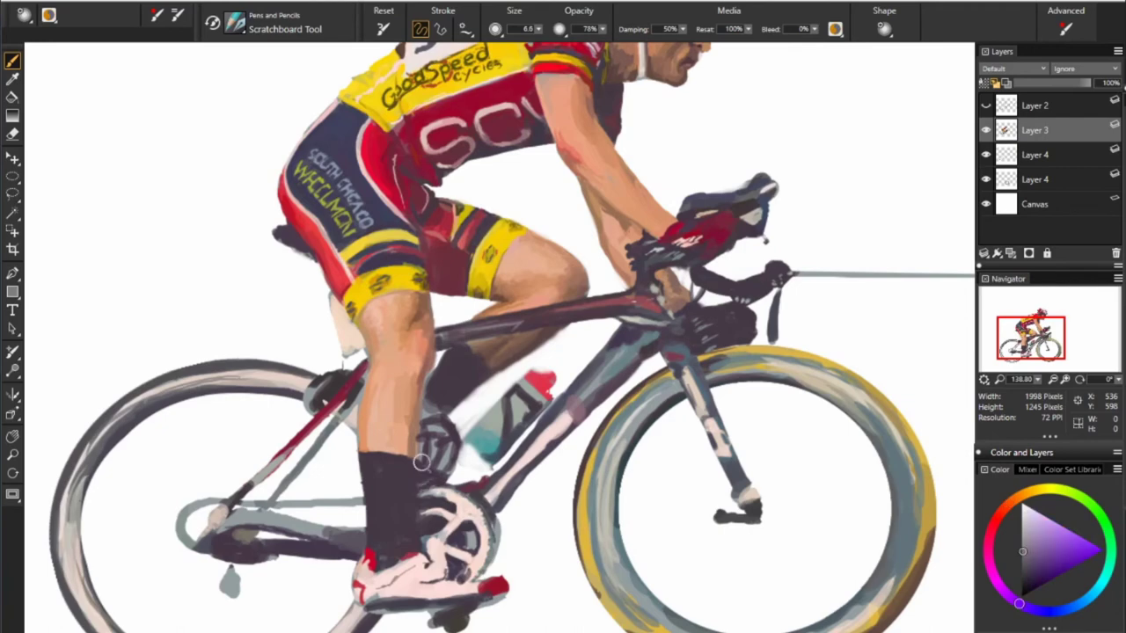
left_click(431, 466, "alt")
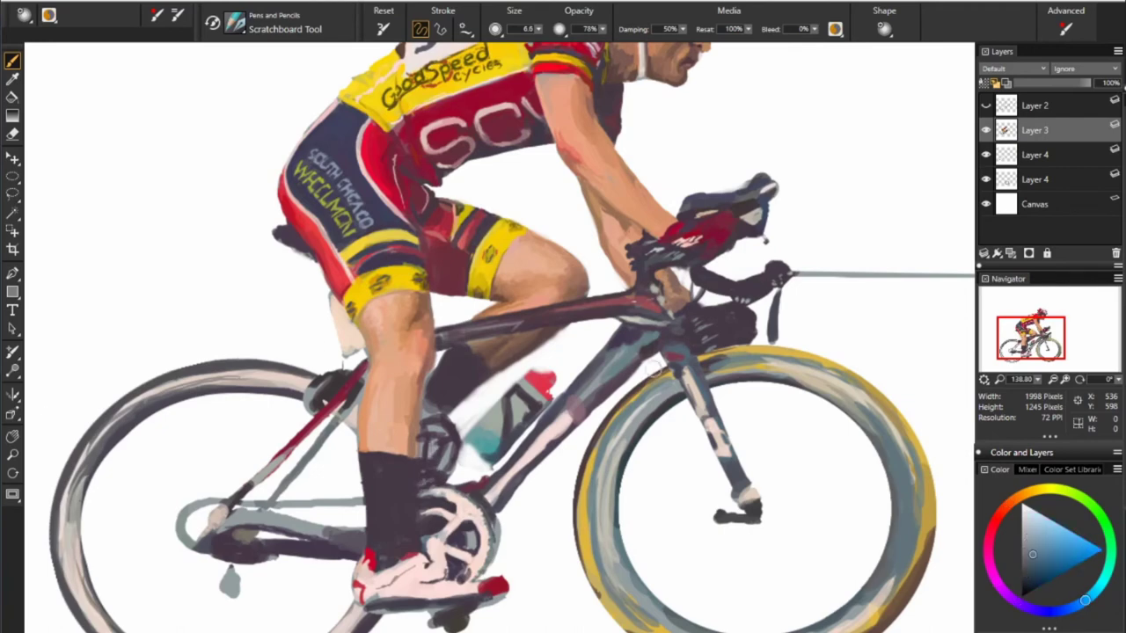
left_click(444, 467, "alt")
left_click(425, 426, "alt")
left_click(541, 462, "alt")
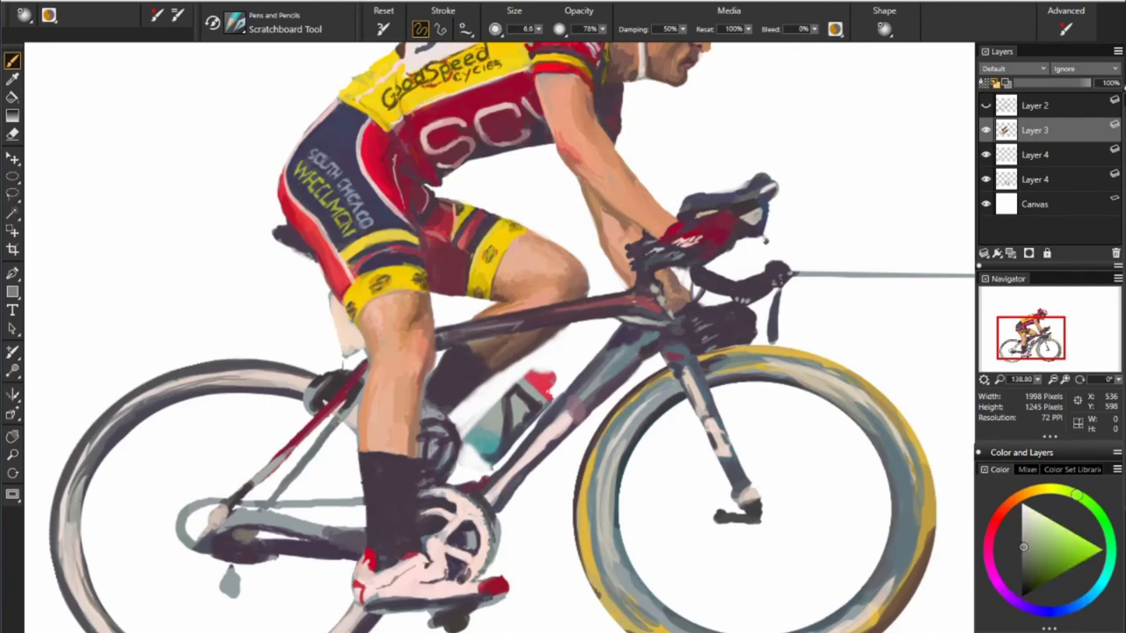
left_click(591, 344, "alt")
left_click(200, 436, "alt")
left_click(421, 424, "alt")
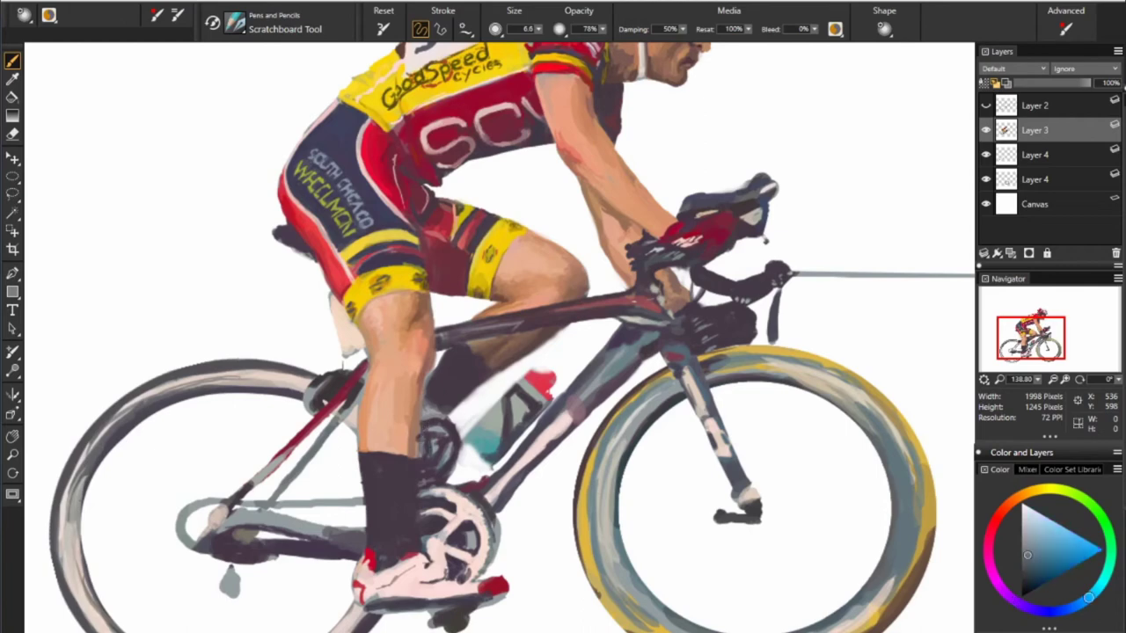
left_click(440, 453, "alt")
left_click(534, 404, "alt")
left_click(445, 454, "alt")
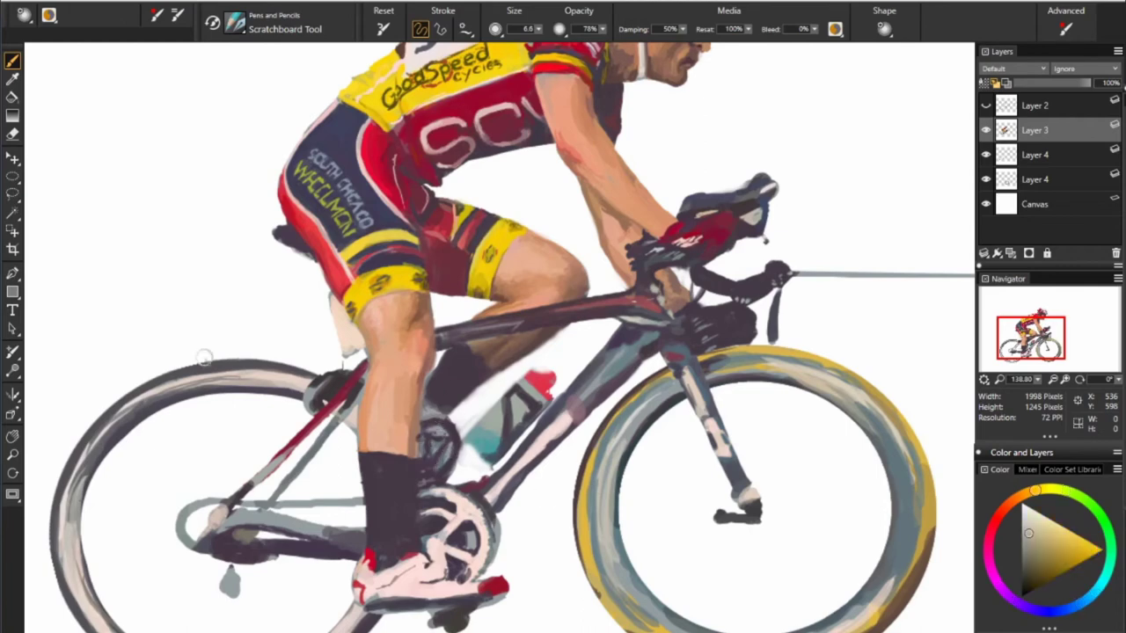
Paint near the sock with shorts maroon, leg orange and dark blue-grey tones
left_click(459, 201, "alt")
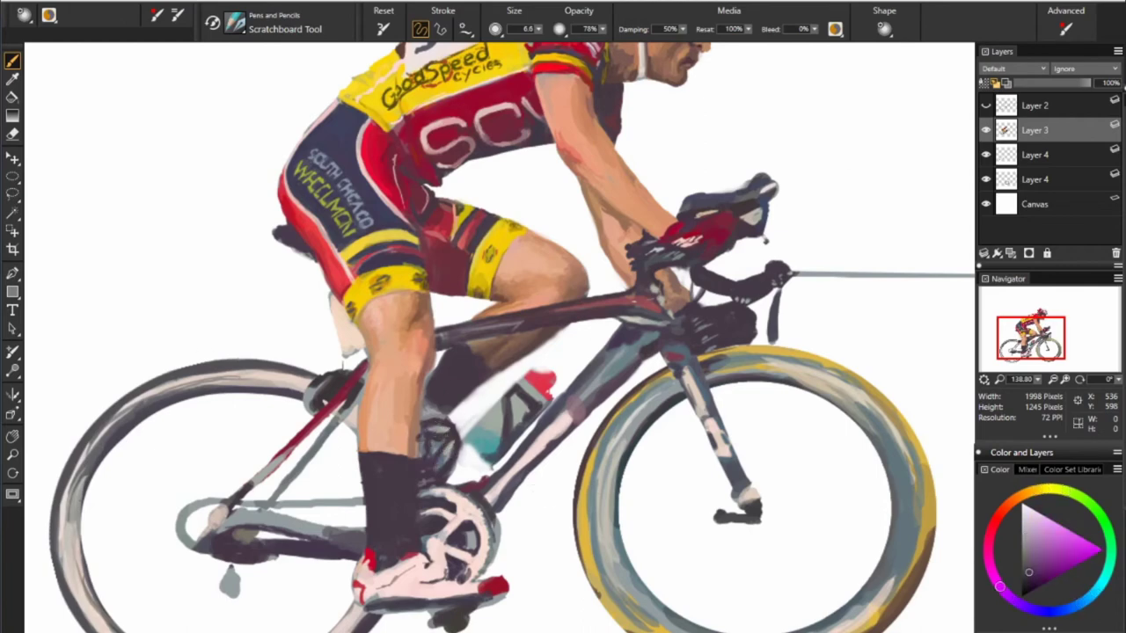
left_click(420, 431, "alt")
left_click(435, 385, "alt")
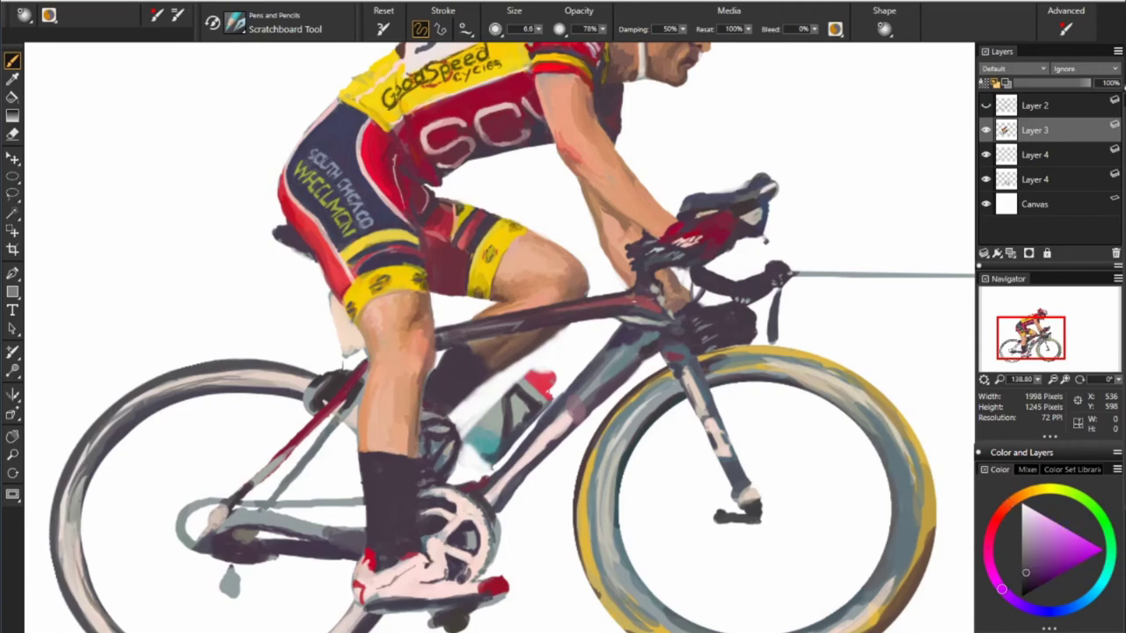
left_click(444, 412, "alt")
left_click(456, 476, "alt")
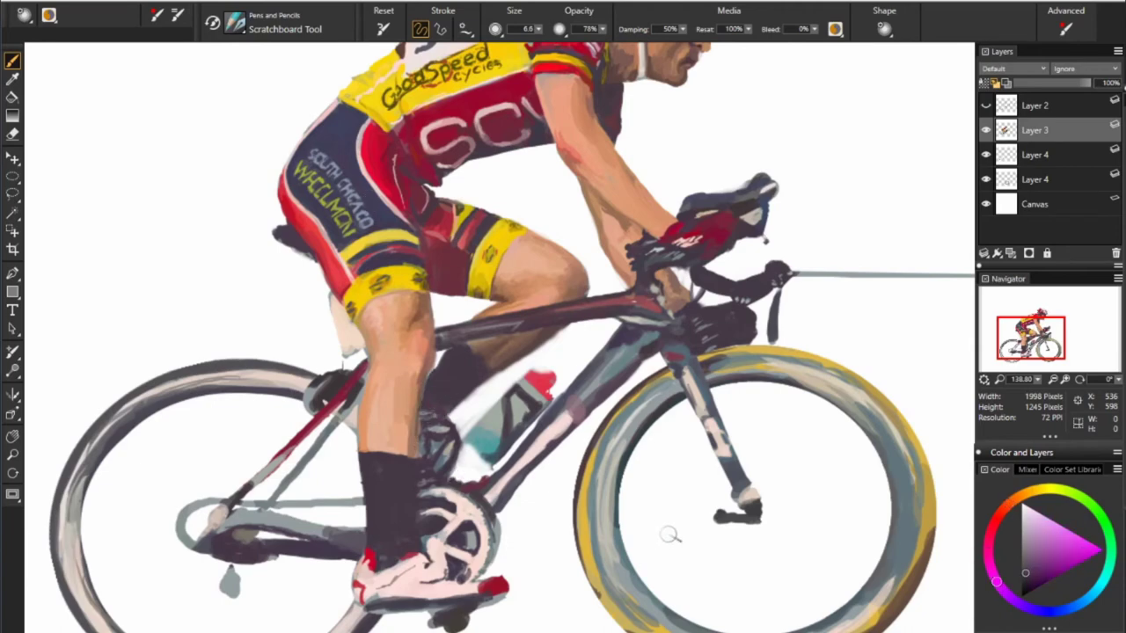
left_click(417, 442, "alt")
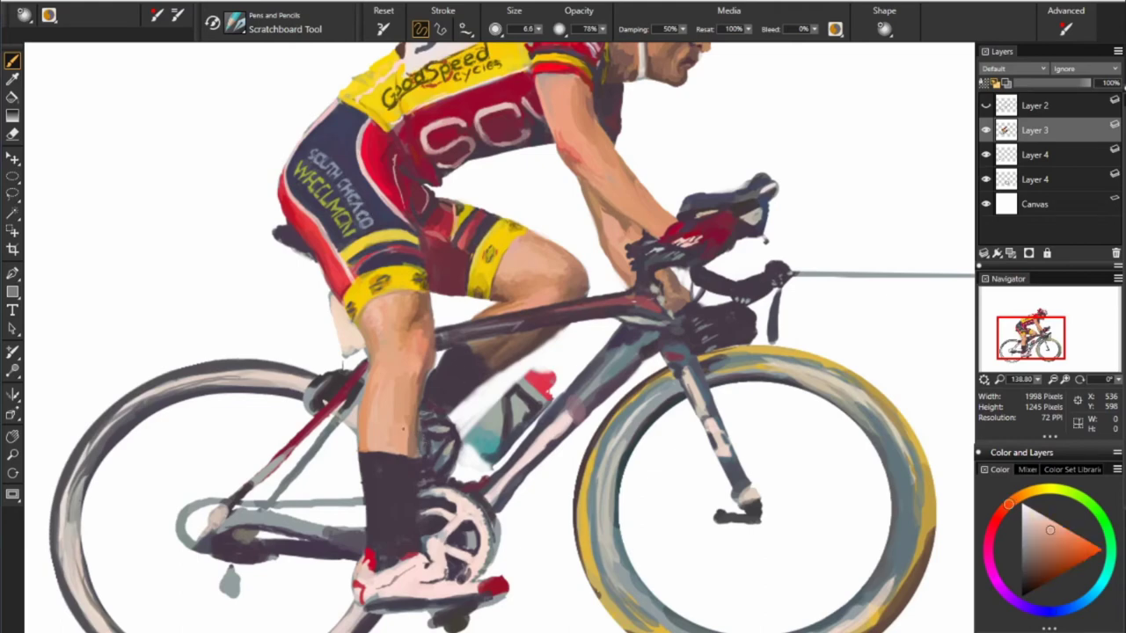
Sharpen the shoe's red tip, add dark orange sock markings, and zoom out
left_click(457, 576, "alt")
left_click(491, 583, "alt")
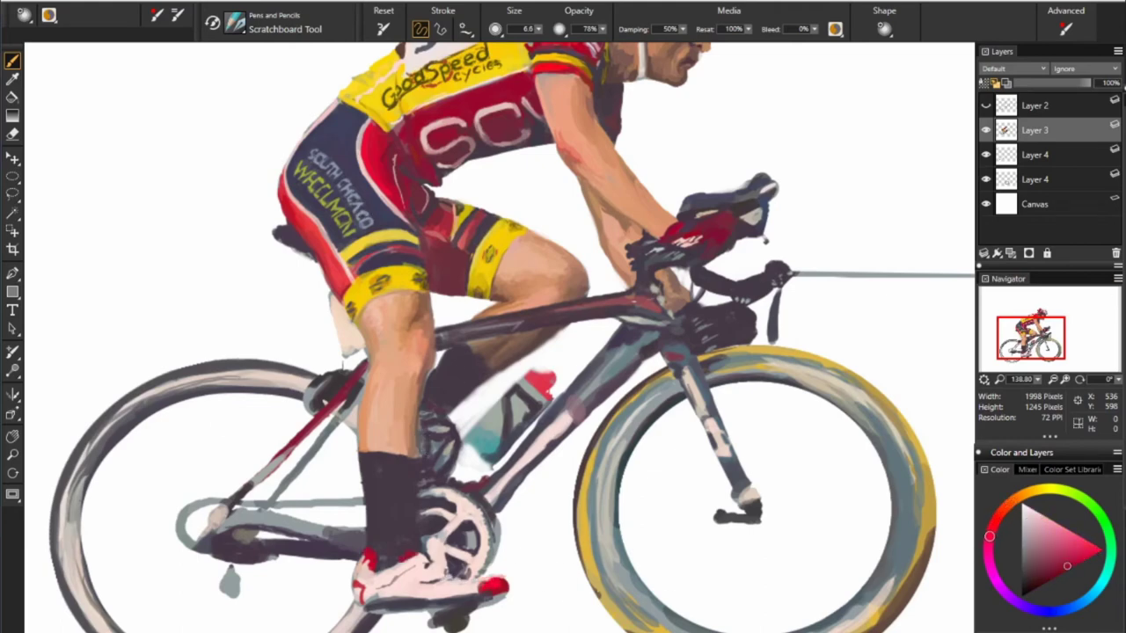
left_click(385, 489, "alt")
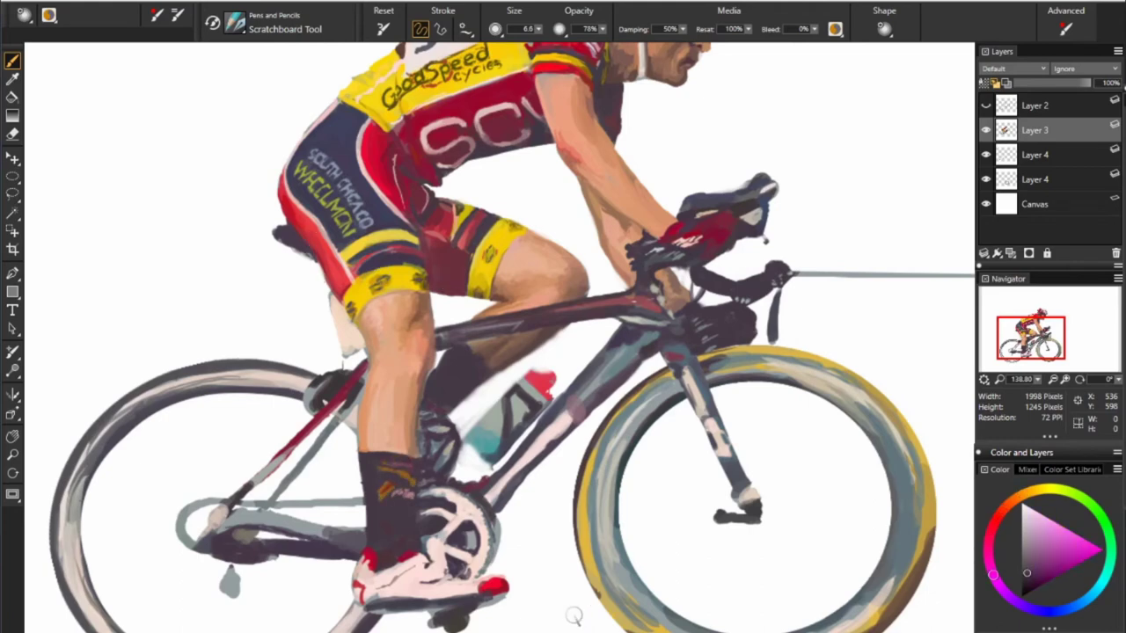
left_click(520, 583, "alt")
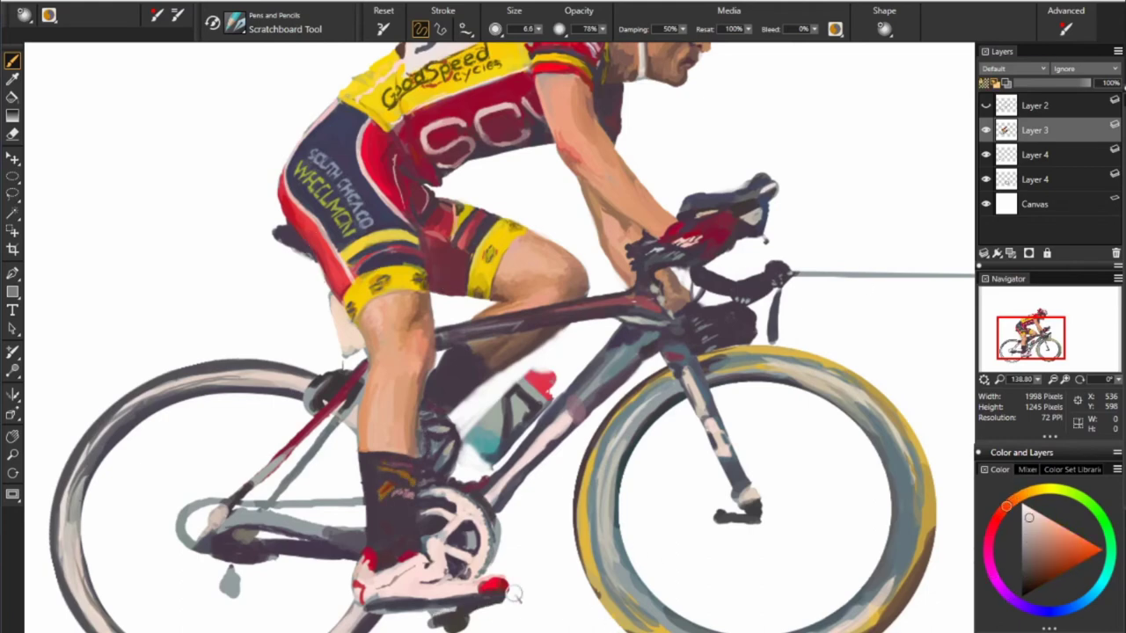
left_click(514, 595, "alt")
left_click(598, 596, "alt")
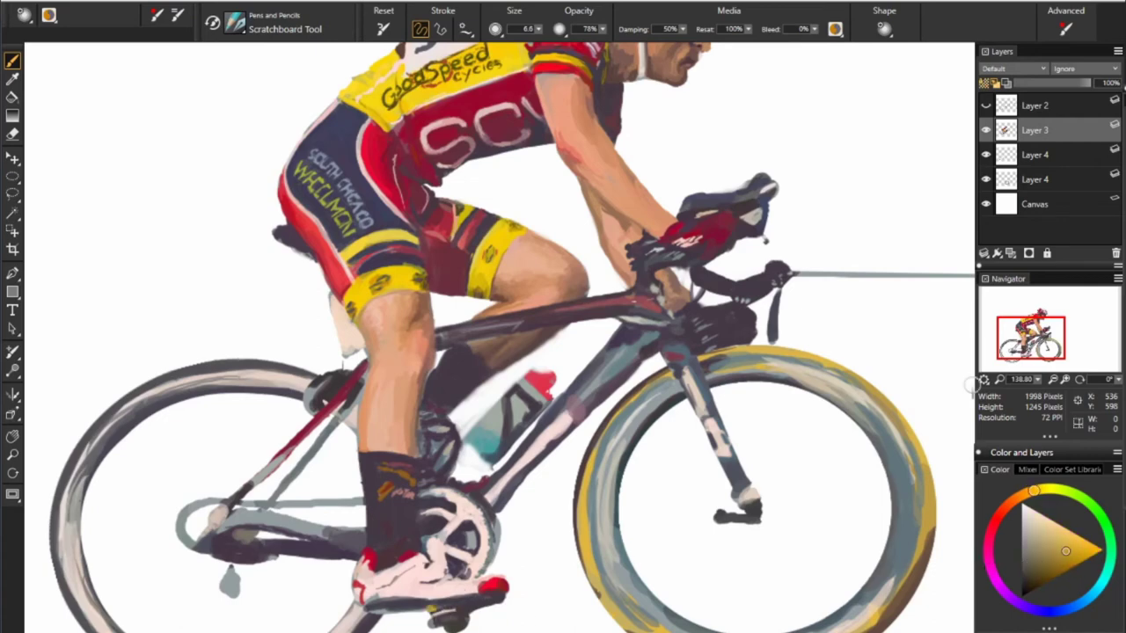
scroll(244, 460, "down", 5)
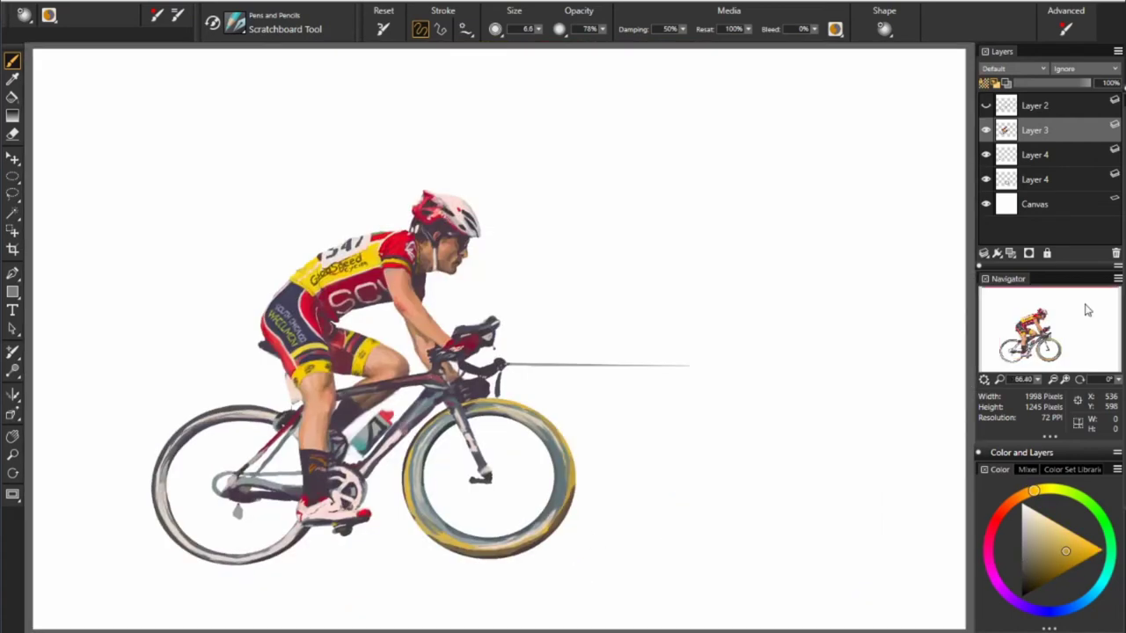
Touch up the rear wheel with colours sampled from the shoe, shorts, fork, frame, bottle and front rim
left_click(310, 461, "alt")
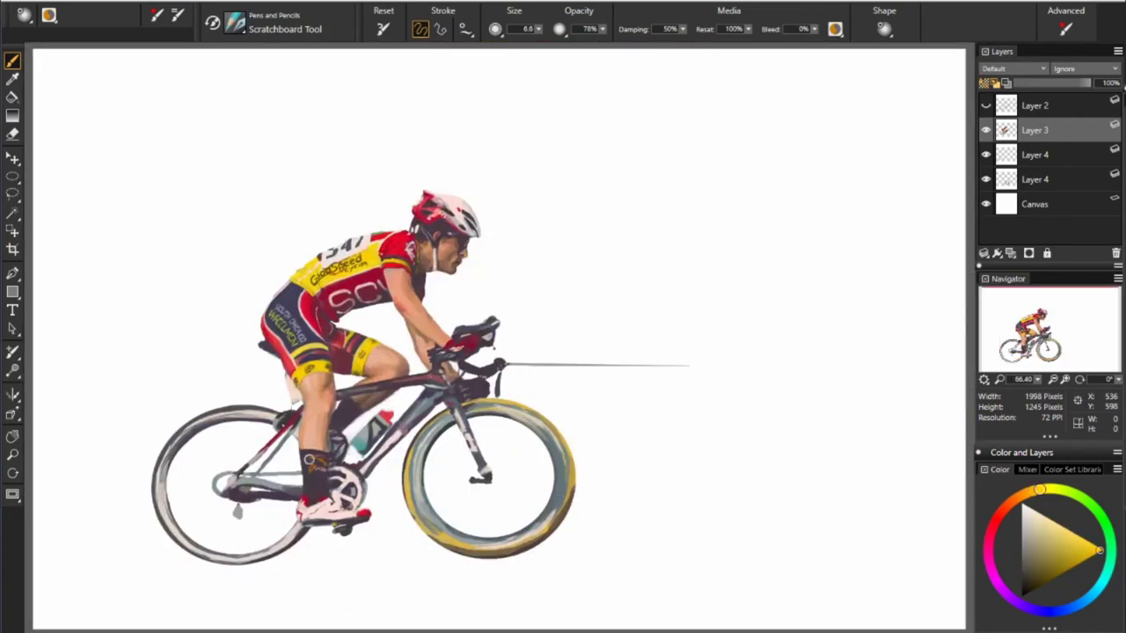
left_click(433, 544, "alt")
left_click(310, 339, "alt")
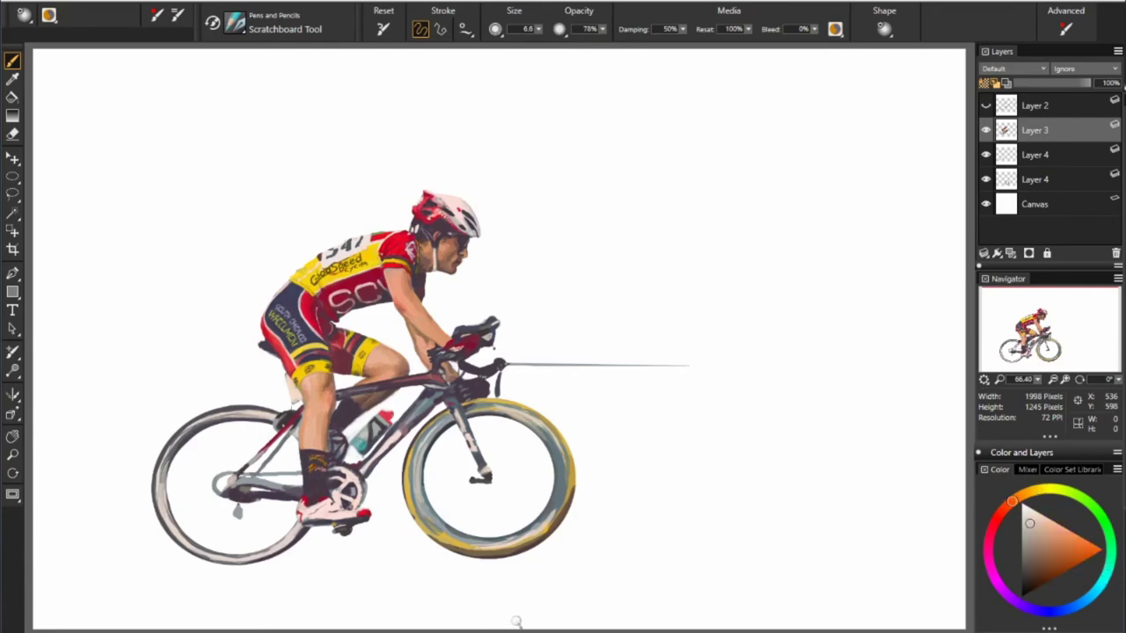
left_click(1024, 526)
left_click(459, 406, "alt")
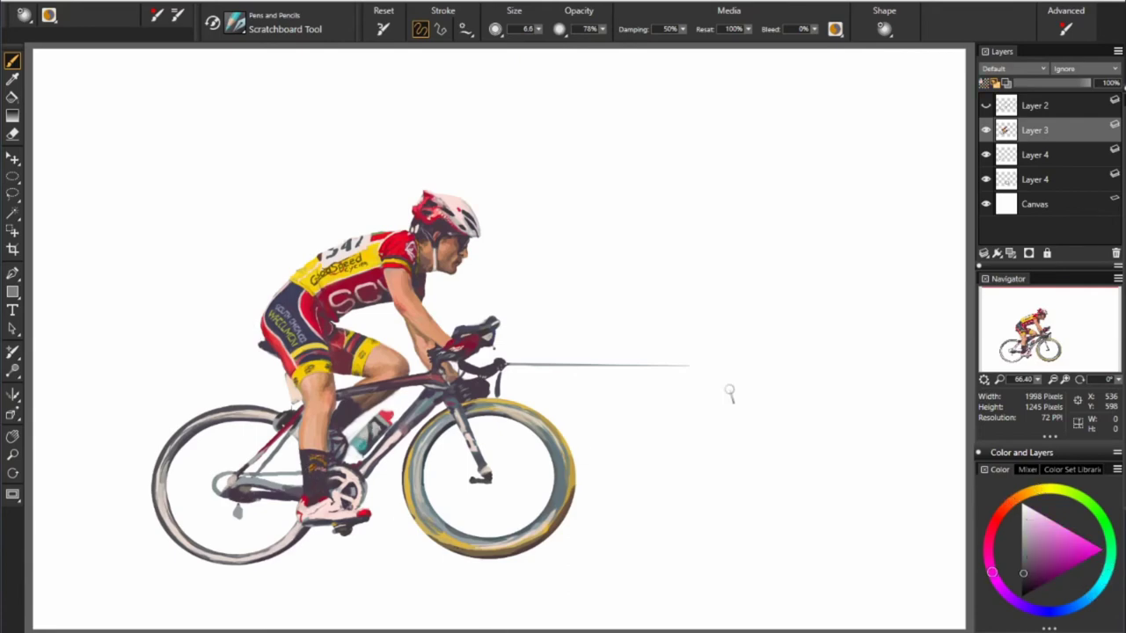
left_click(374, 471, "alt")
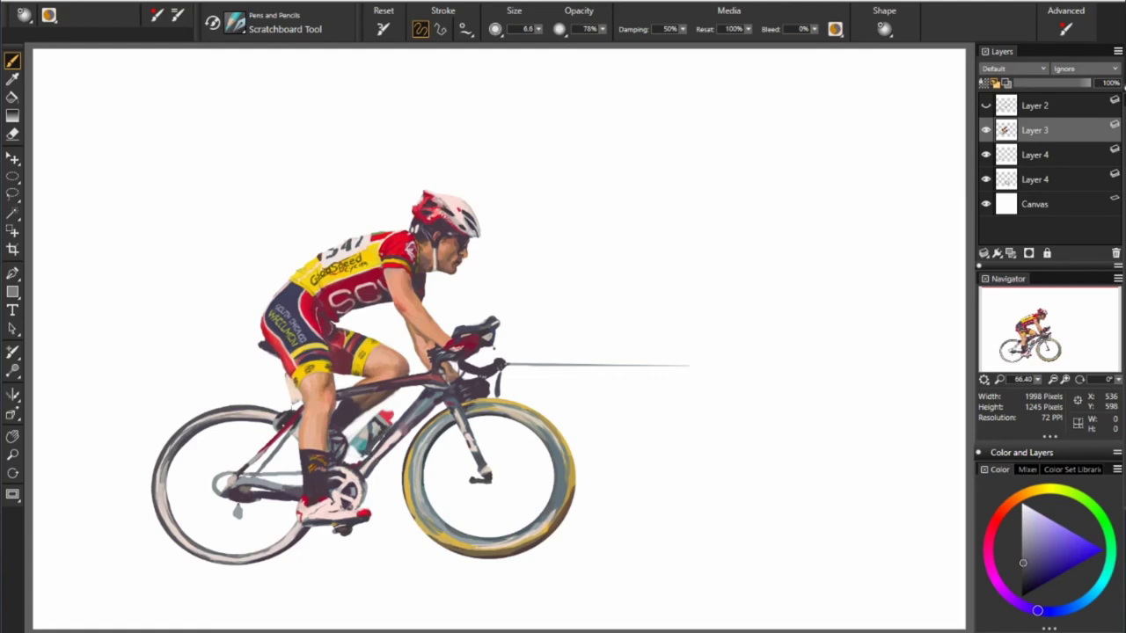
left_click(391, 419, "alt")
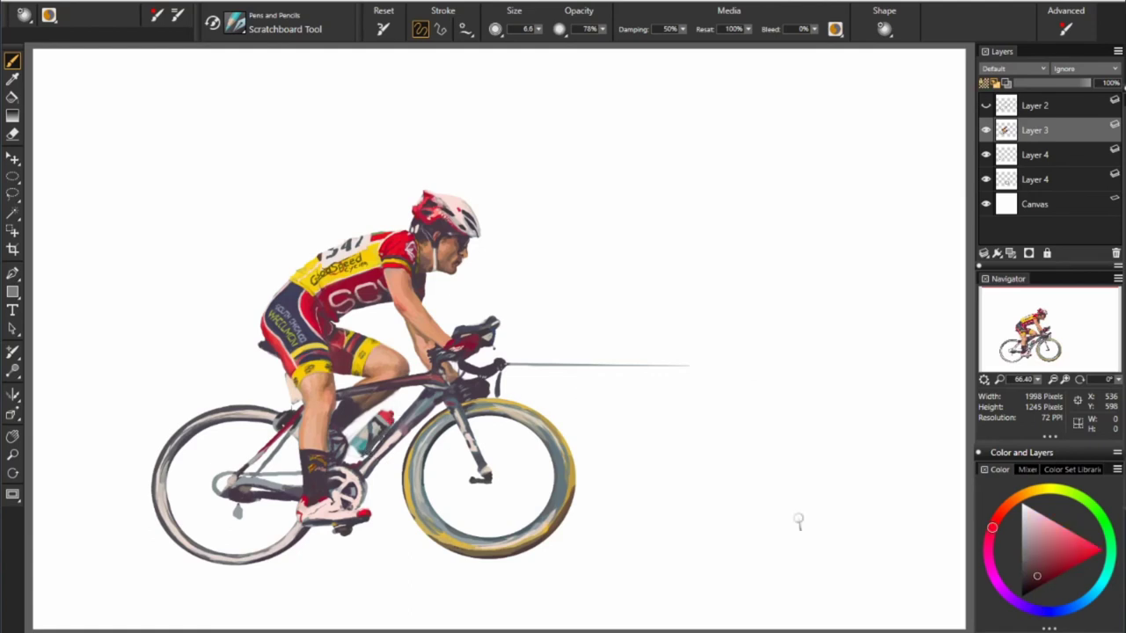
left_click(388, 416, "alt")
left_click(477, 494, "alt")
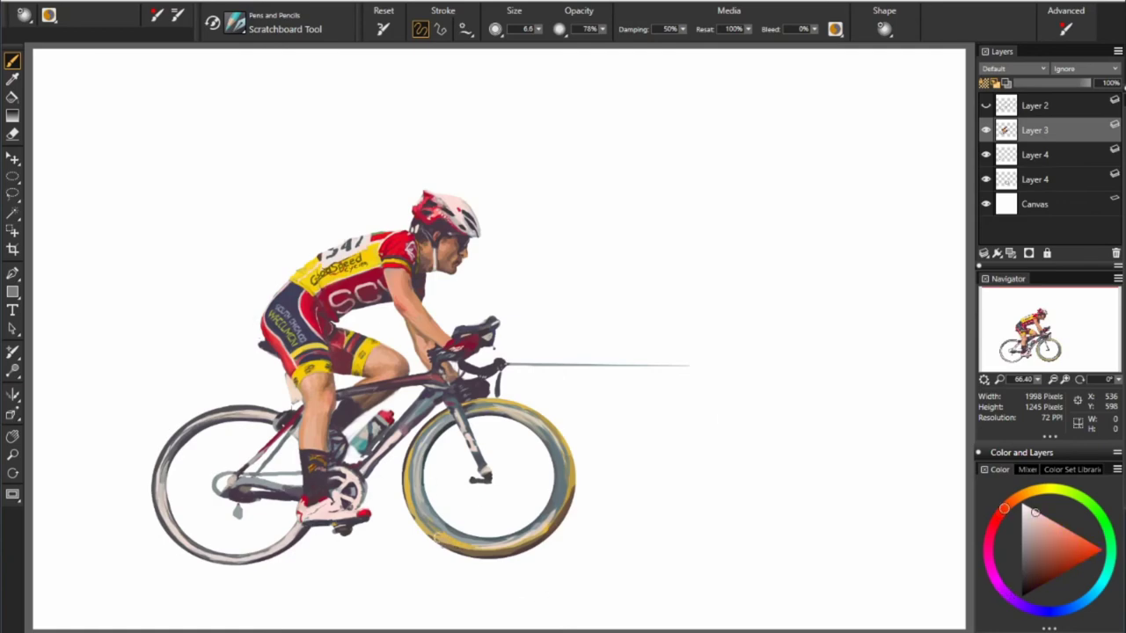
left_click(437, 536, "alt")
Paint warm orange strokes on the rear wheel on upper Layer 4, then return to Layer 3
left_click(1034, 155)
left_click(171, 462, "alt")
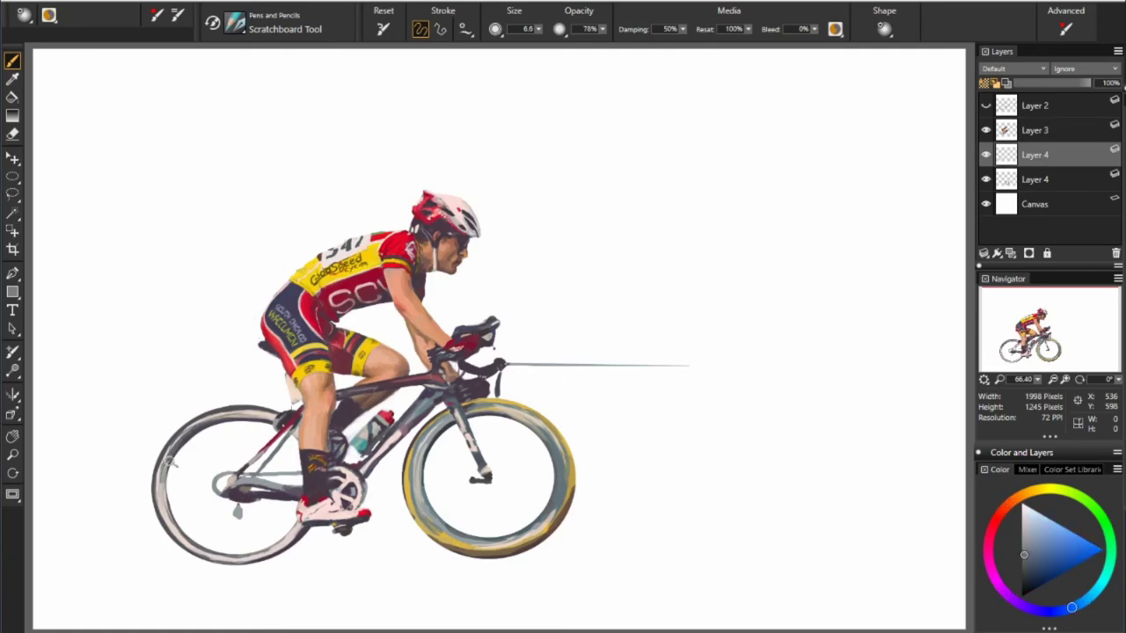
left_click(190, 435, "alt")
left_click(167, 455, "alt")
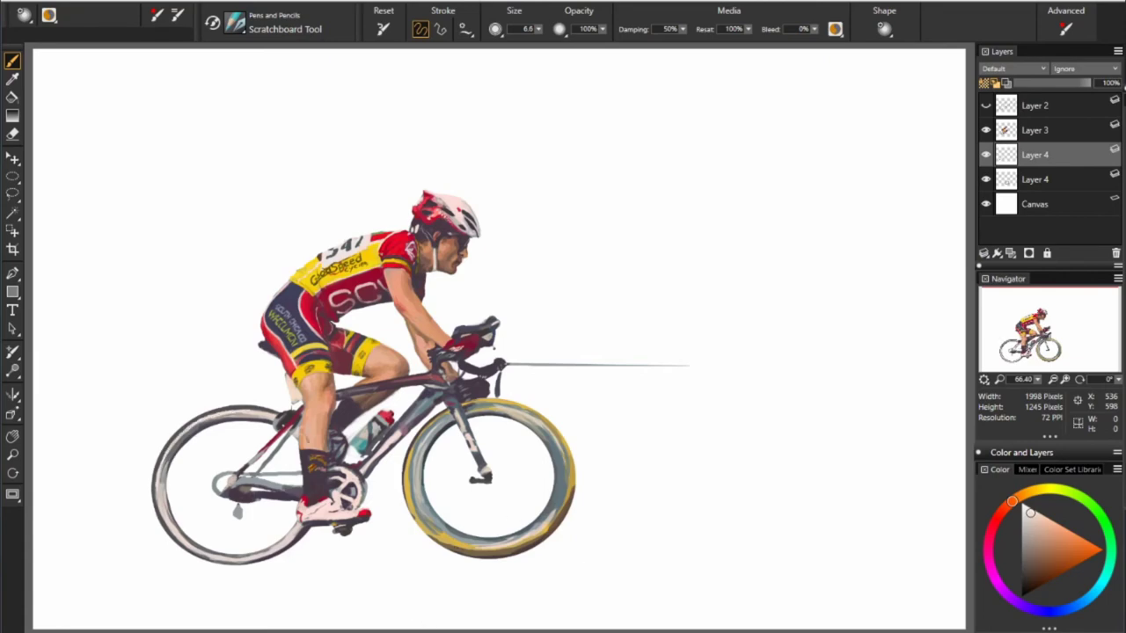
left_click(301, 431, "ctrl")
key("n")
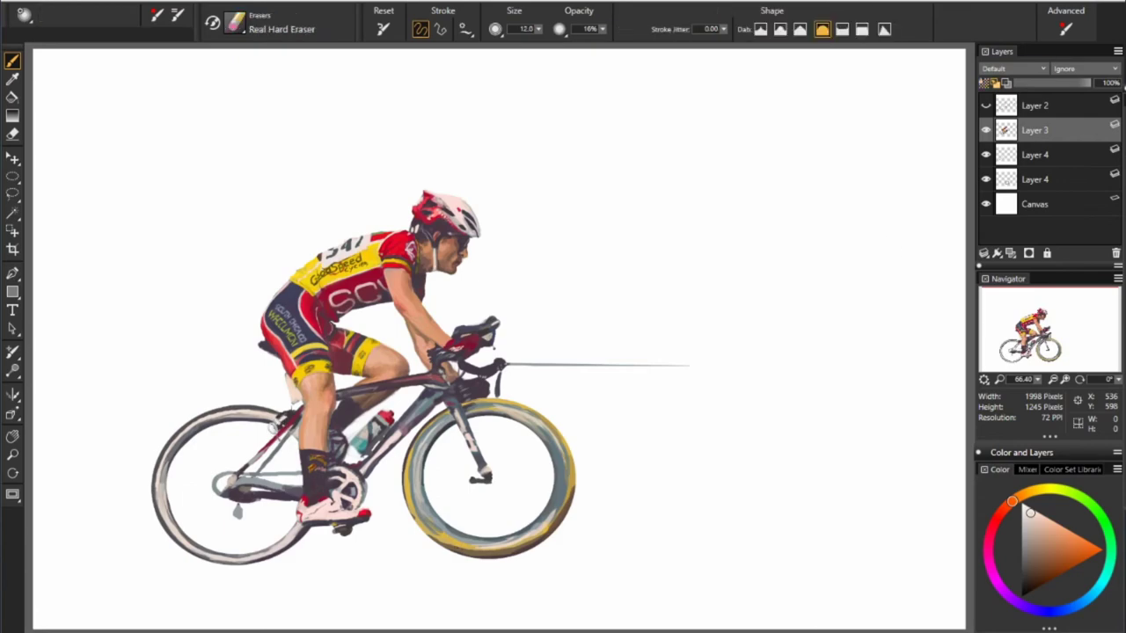
key("n")
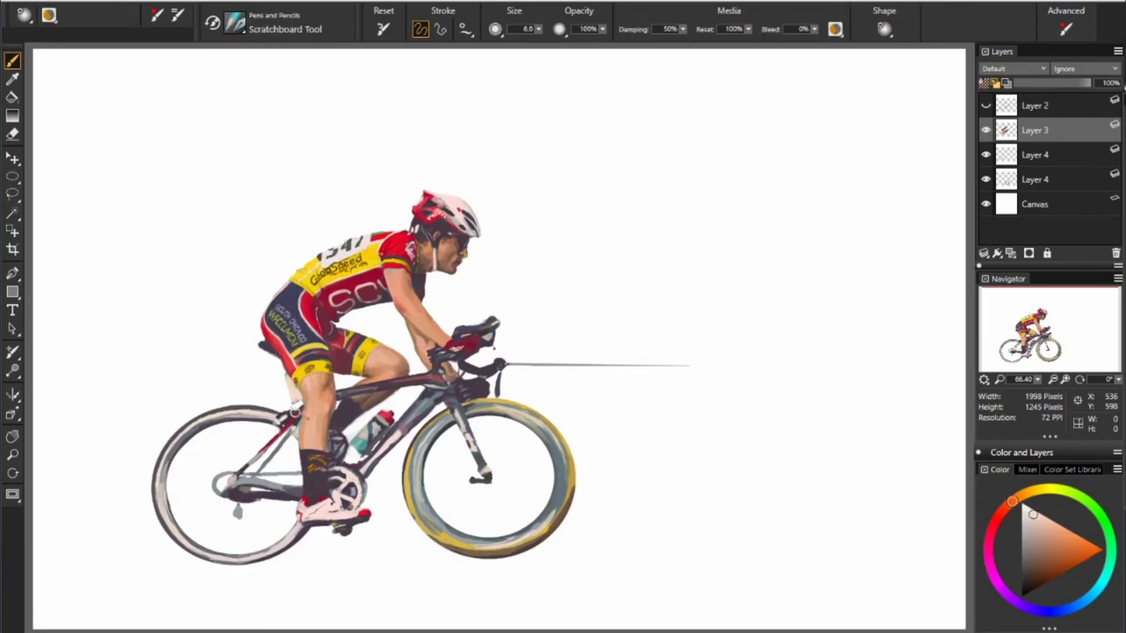
Add deeper orange, dark purple, skin-tone and pinkish-purple marks along the upper rear rim, ending on Layer 4
left_click(295, 412, "alt")
left_click(295, 410, "alt")
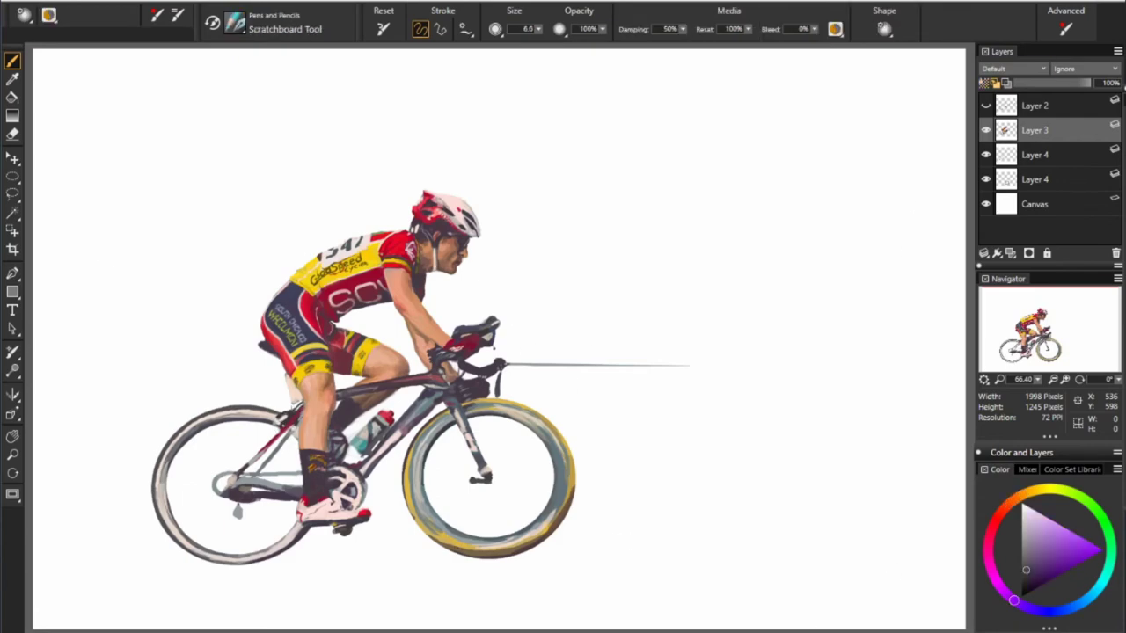
left_click(295, 384, "alt")
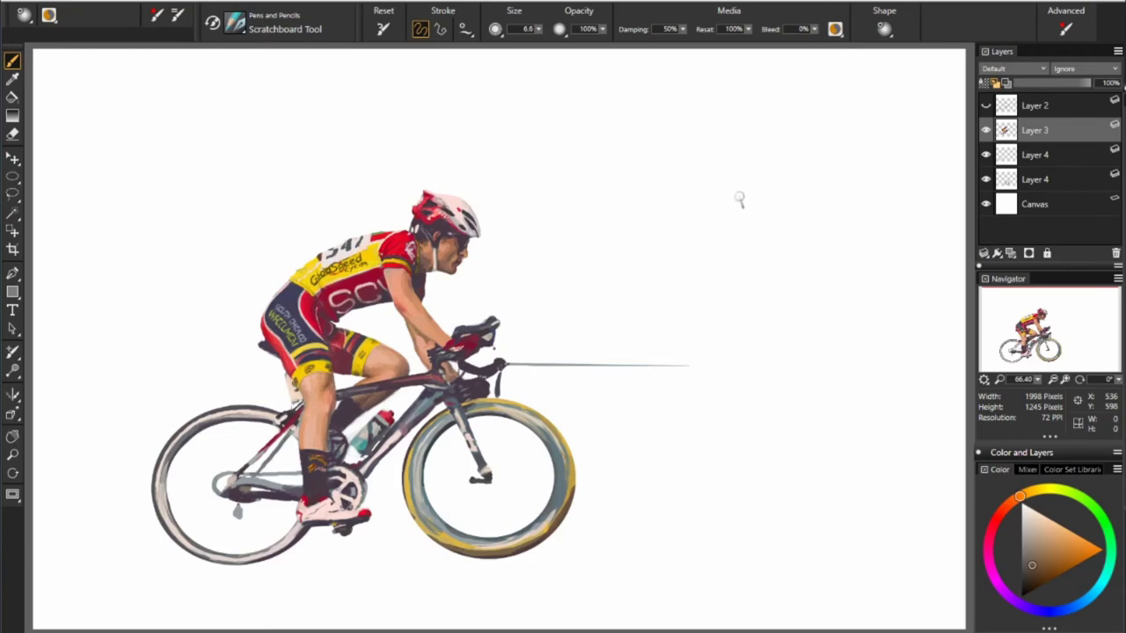
left_click(301, 414, "alt")
left_click(549, 365, "alt")
left_click(296, 426, "alt")
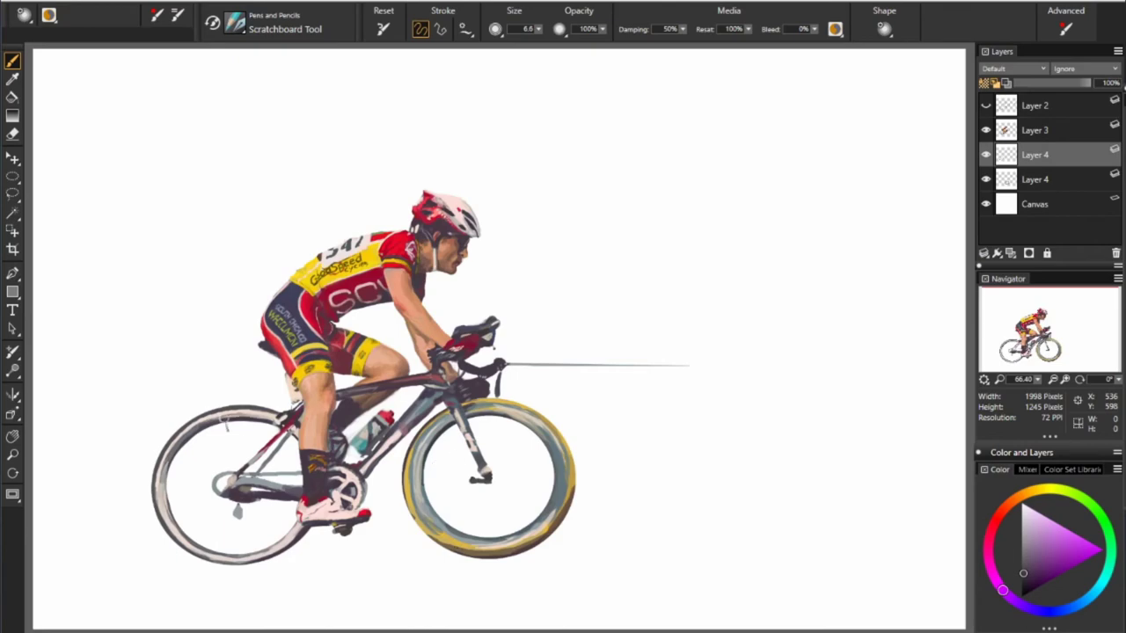
Paint blue-grey, gold, yellow and near-white rear-wheel strokes with the brush at 6.7 and 100% opacity
left_click(265, 547, "alt")
left_click(516, 445, "alt")
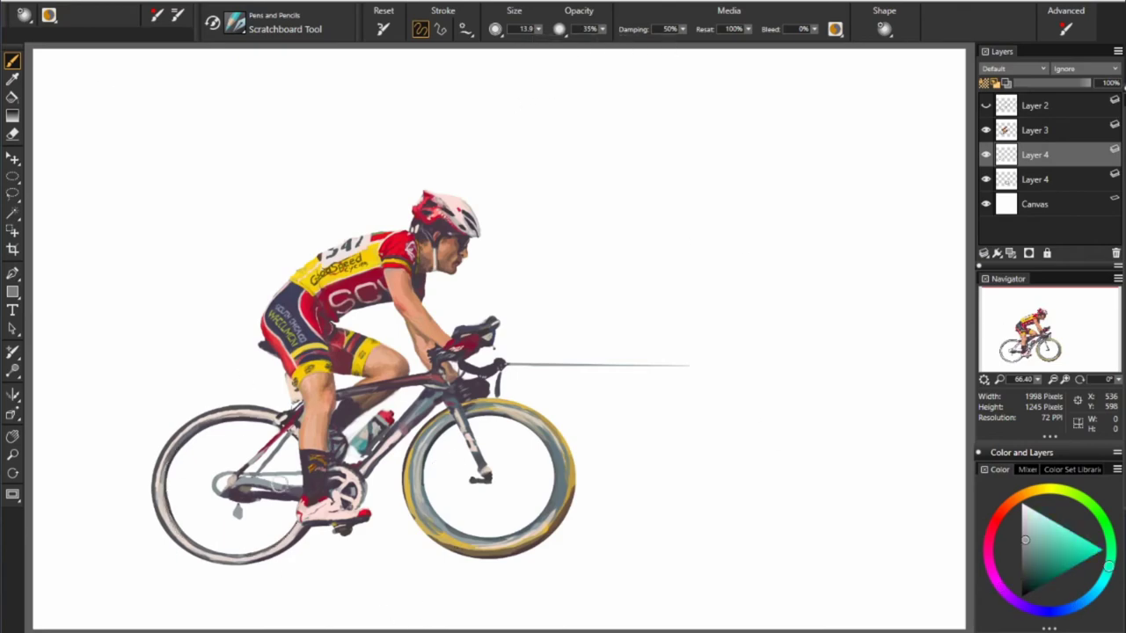
left_click(563, 457, "alt")
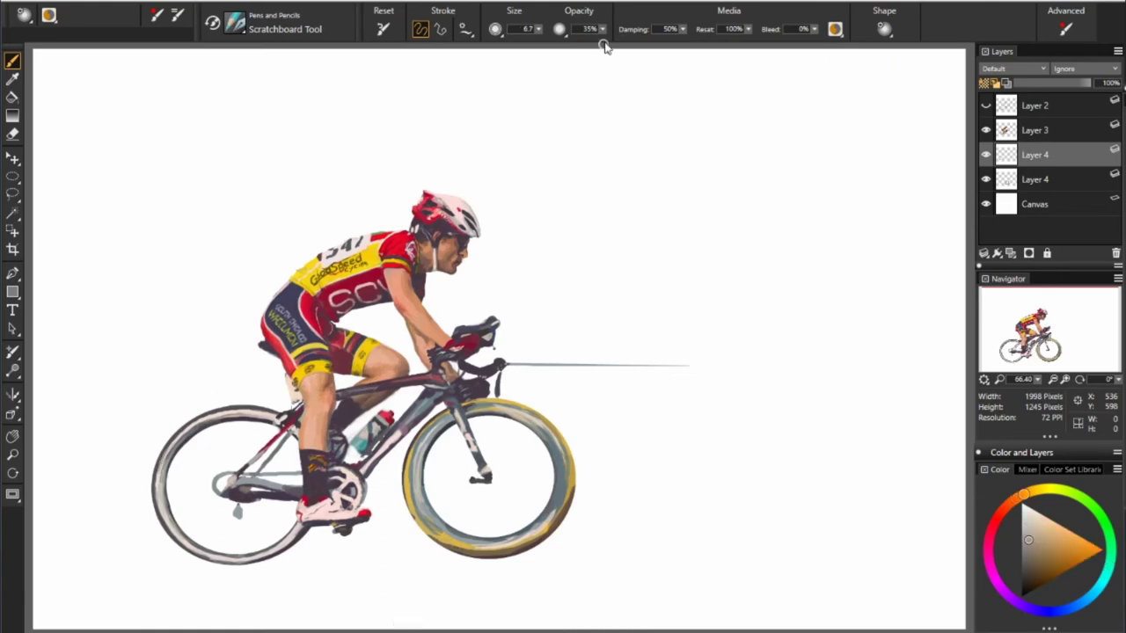
left_click(537, 413, "alt")
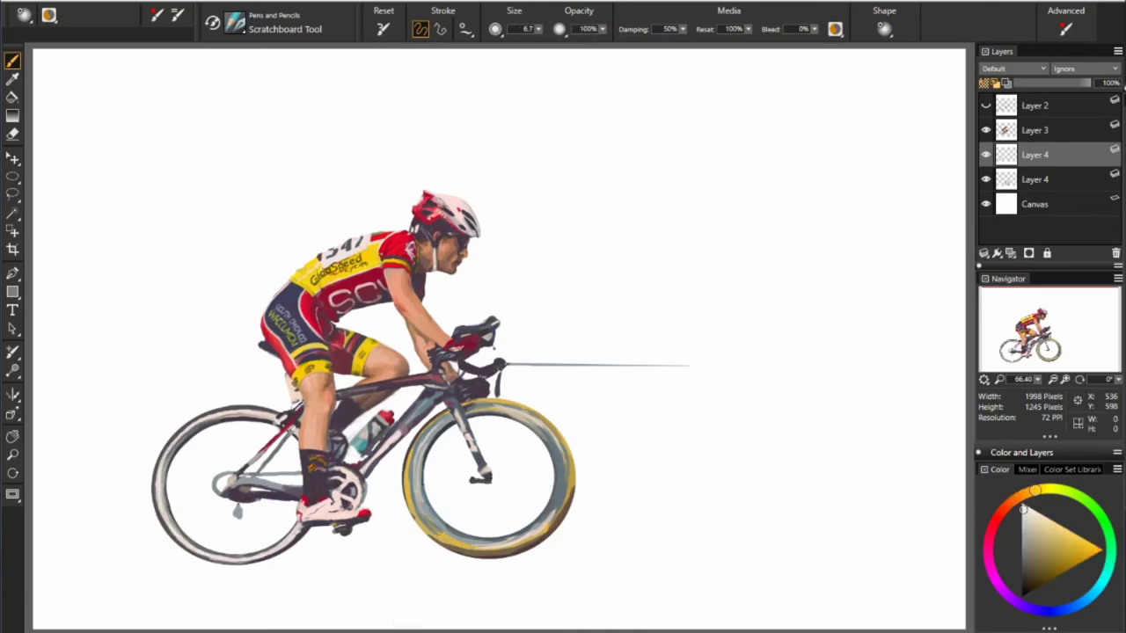
left_click(228, 552, "alt")
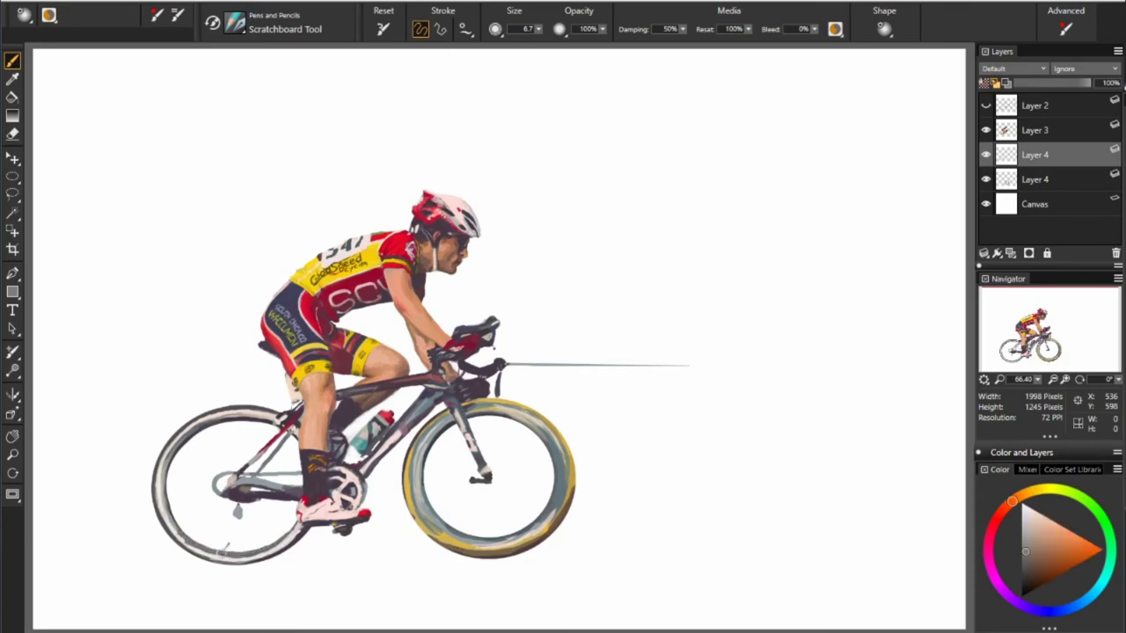
left_click(300, 563, "alt")
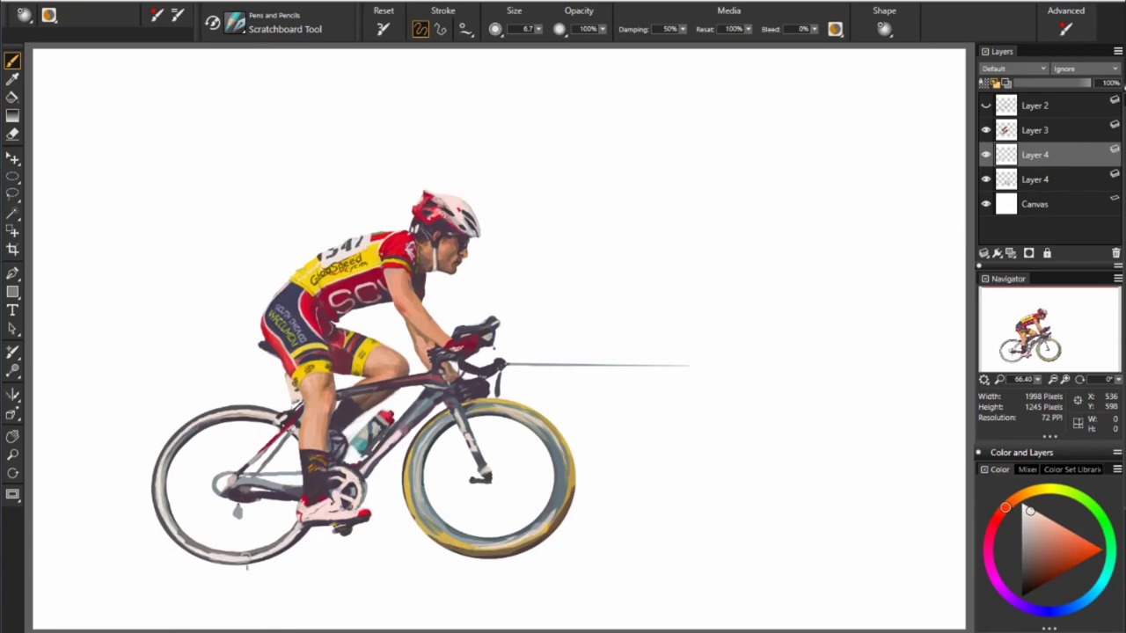
left_click(264, 553, "alt")
Stroke cyan-blue grey, pink-purple and blue-violet grey shading along the rear tyre
left_click(235, 549, "alt")
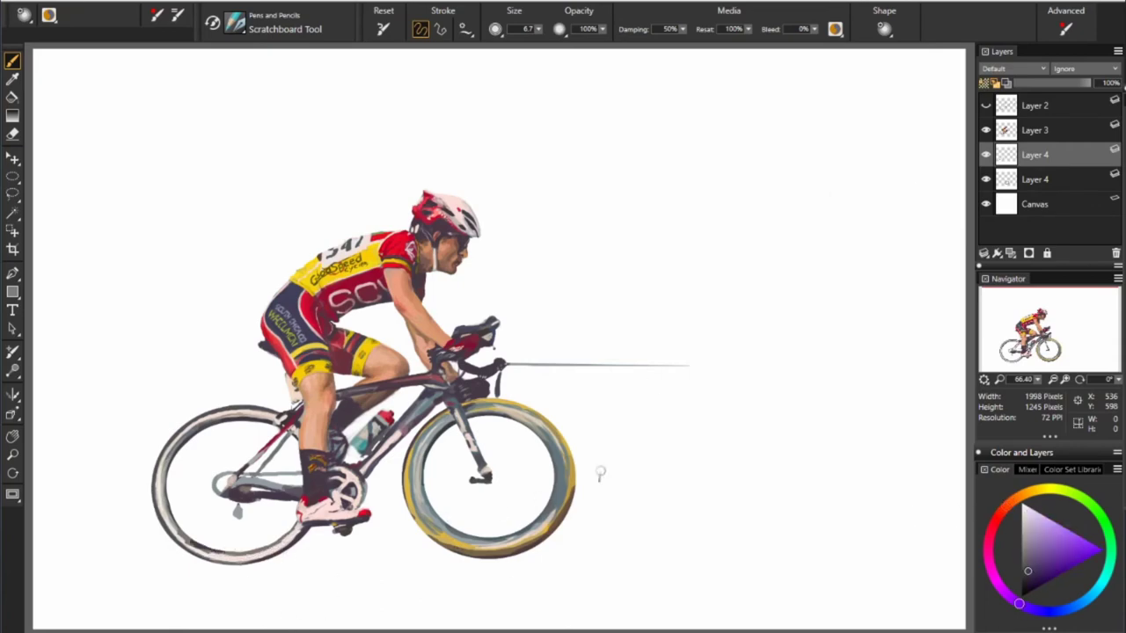
left_click(198, 550, "alt")
left_click(199, 546, "alt")
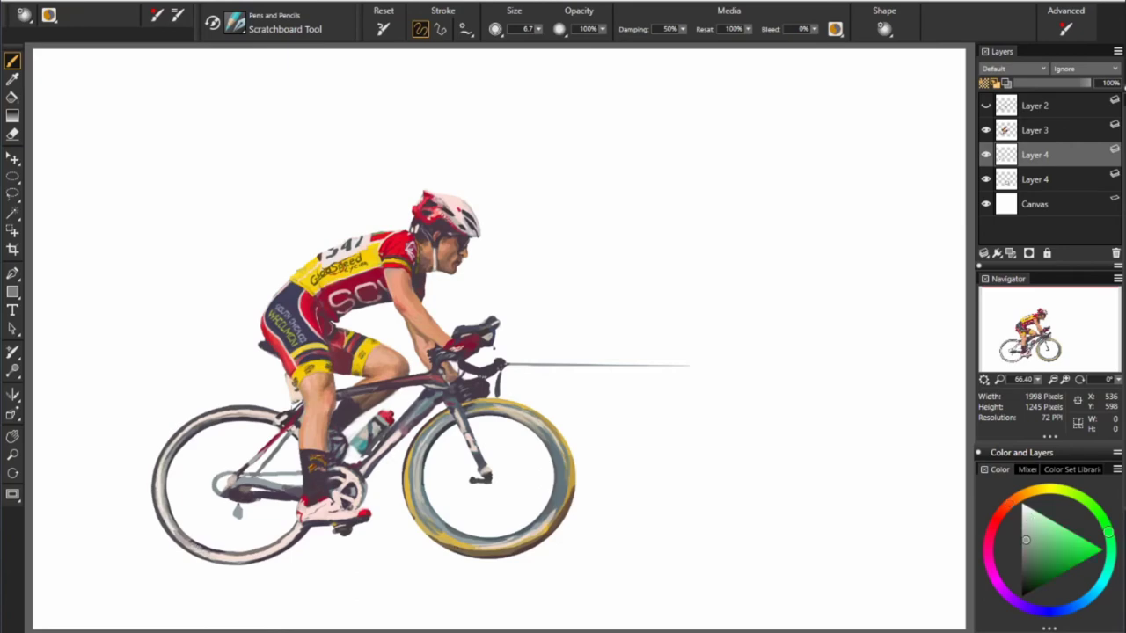
left_click(174, 514, "alt")
left_click(266, 549, "alt")
left_click(299, 536, "alt")
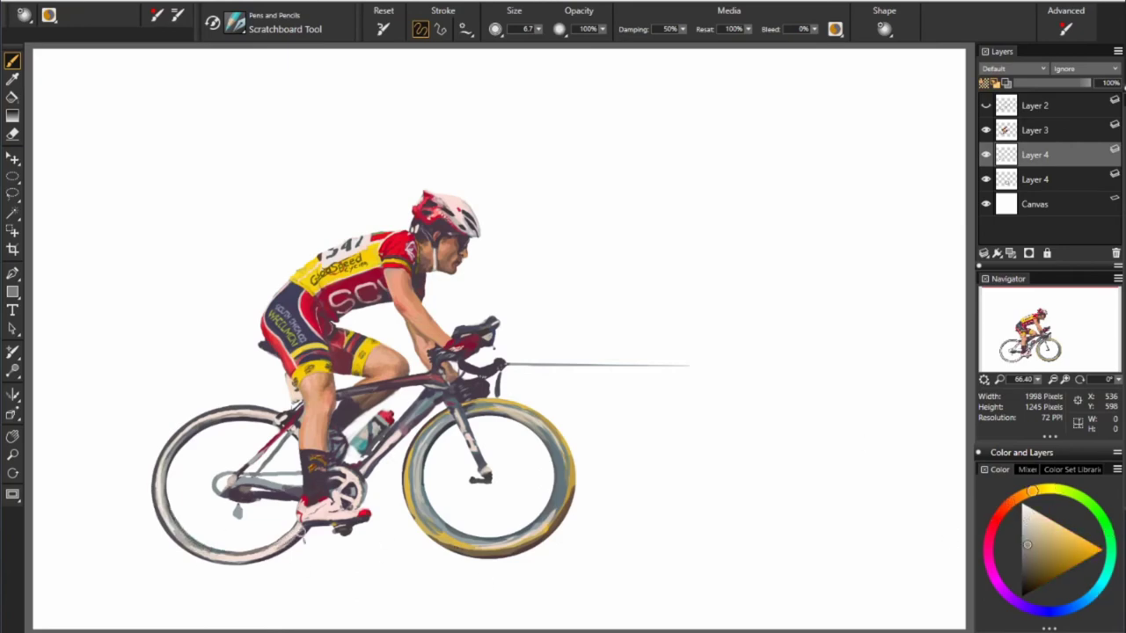
left_click(304, 540, "alt")
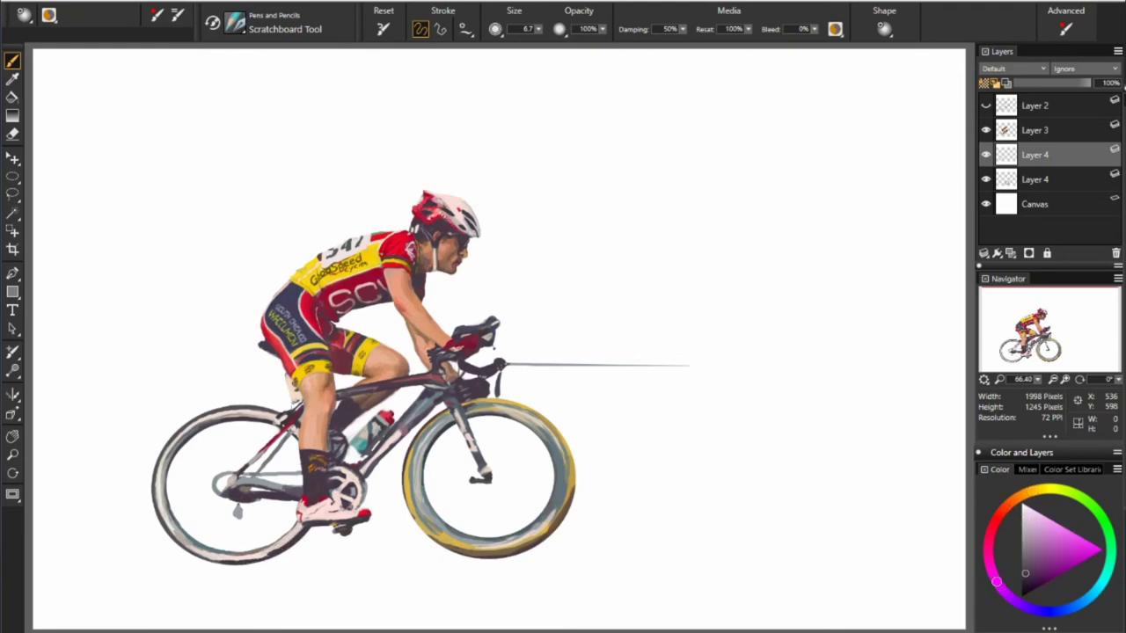
left_click(218, 558, "alt")
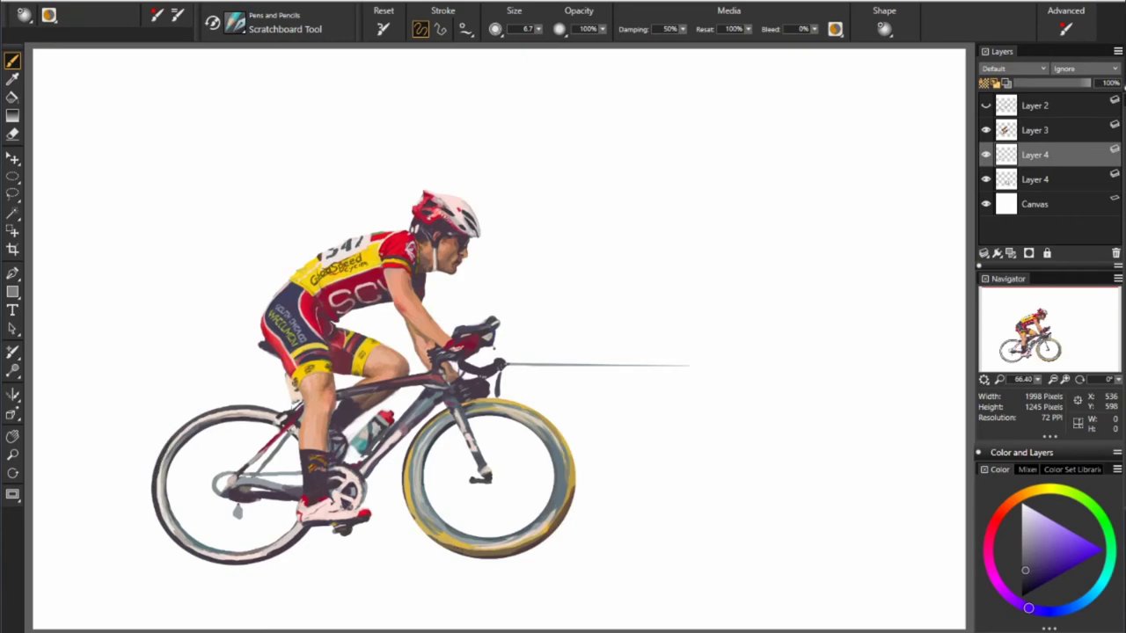
Add light warm, greenish-grey and greyish-yellow highlights to the rear tyre and rim
left_click(219, 418, "alt")
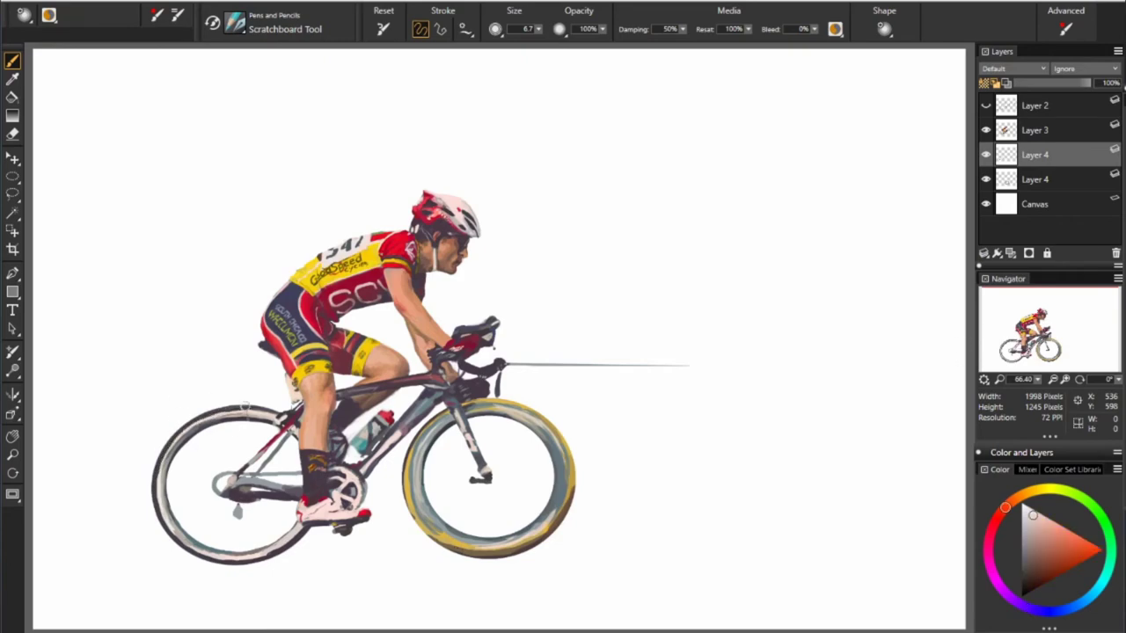
left_click(190, 437, "alt")
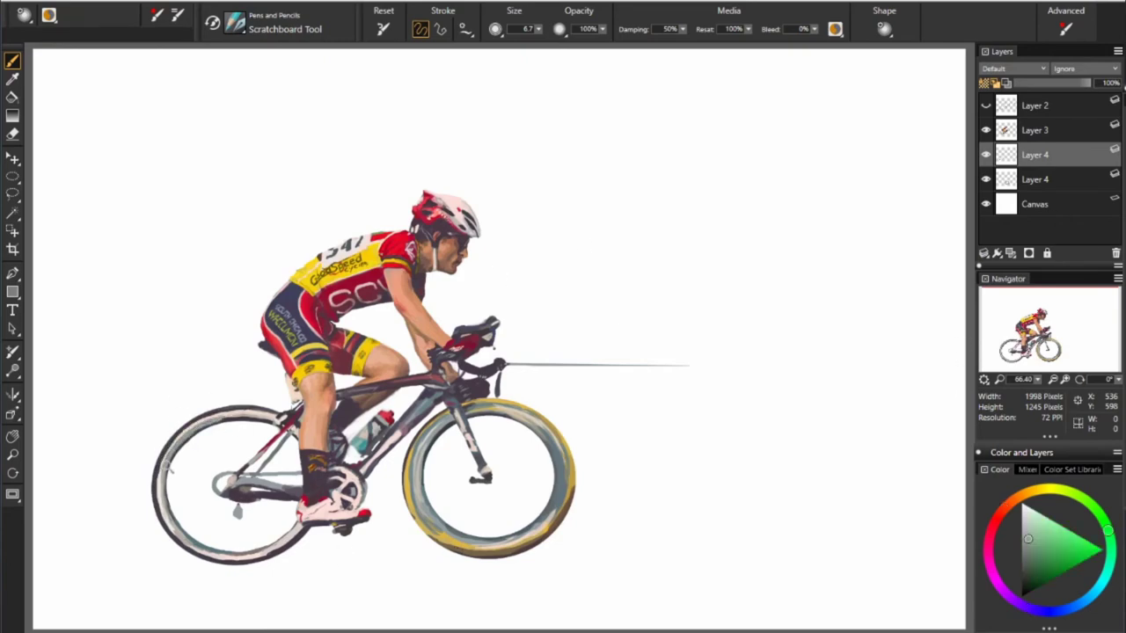
left_click(175, 519, "alt")
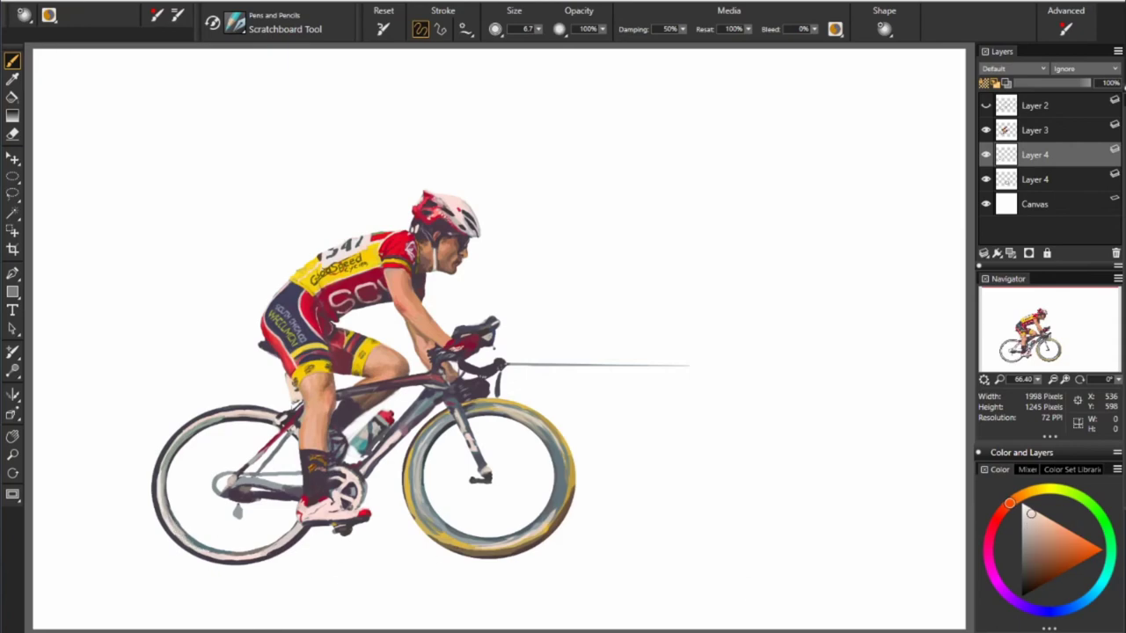
left_click(229, 558, "alt")
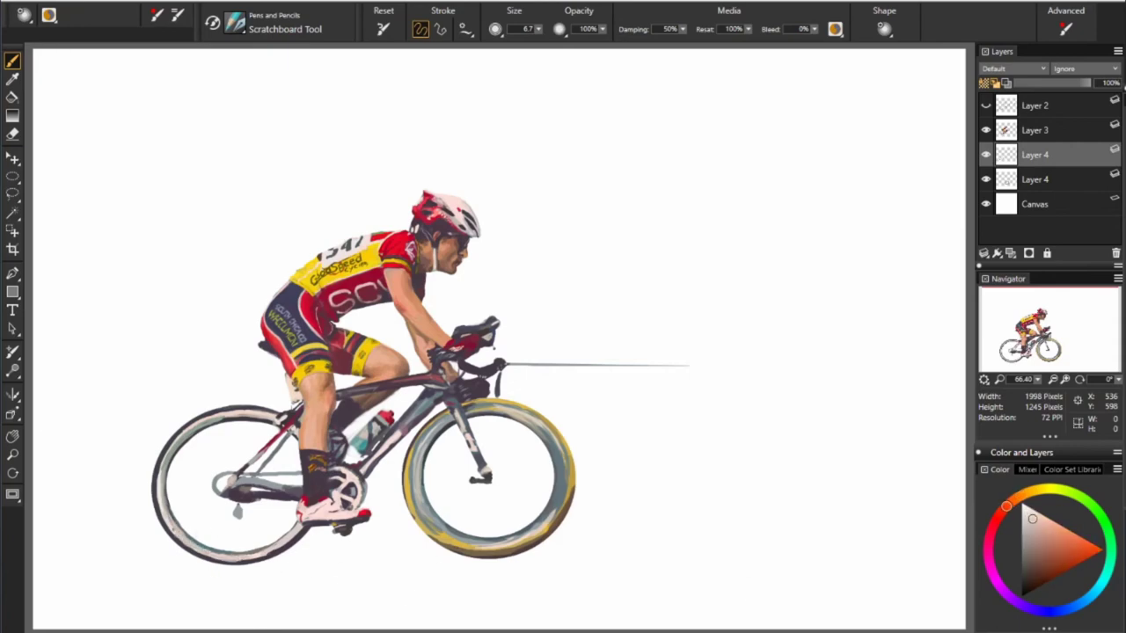
left_click(166, 464, "alt")
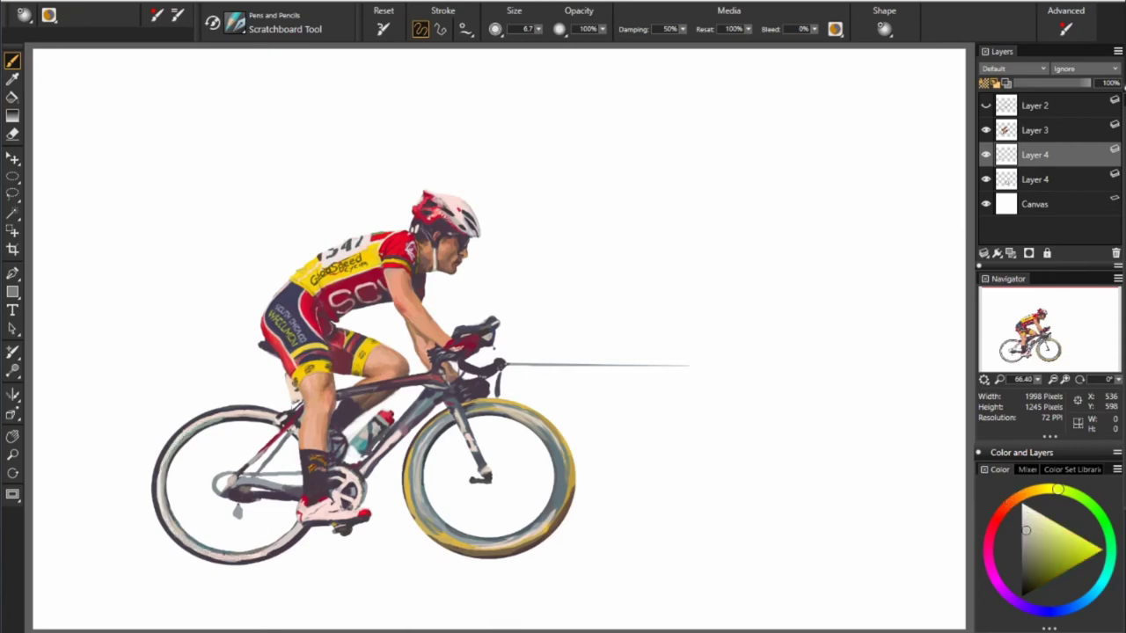
On lower Layer 4, paint light greyish-yellow and deeper gold-orange strokes on the front rim
left_click(537, 391, "alt")
left_click(444, 522, "alt")
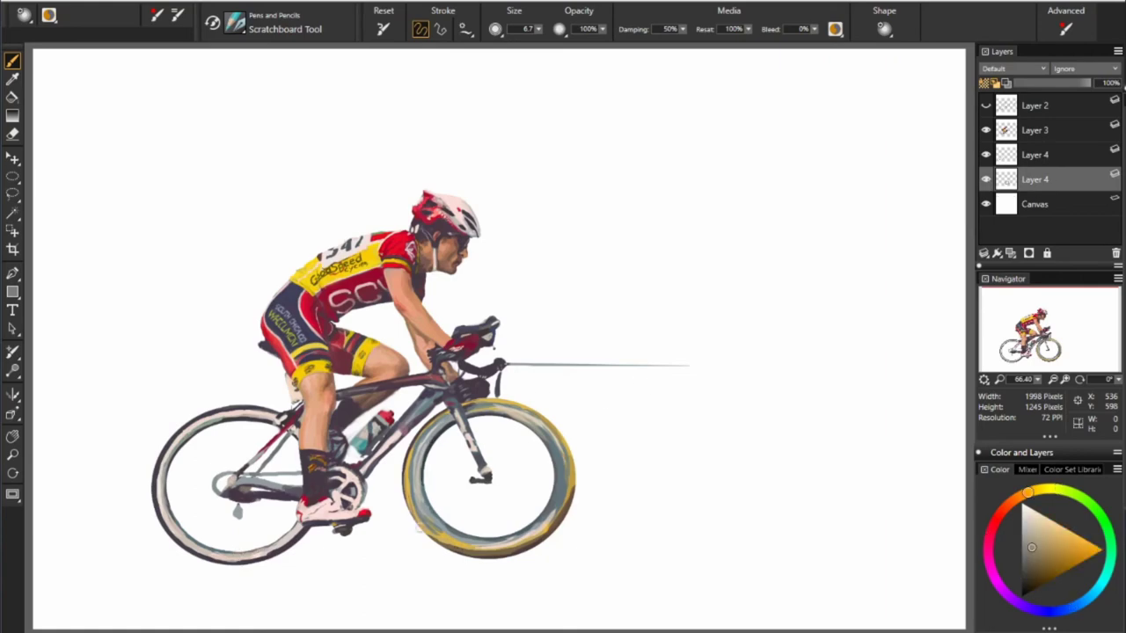
left_click(435, 538, "alt")
left_click(419, 517, "alt")
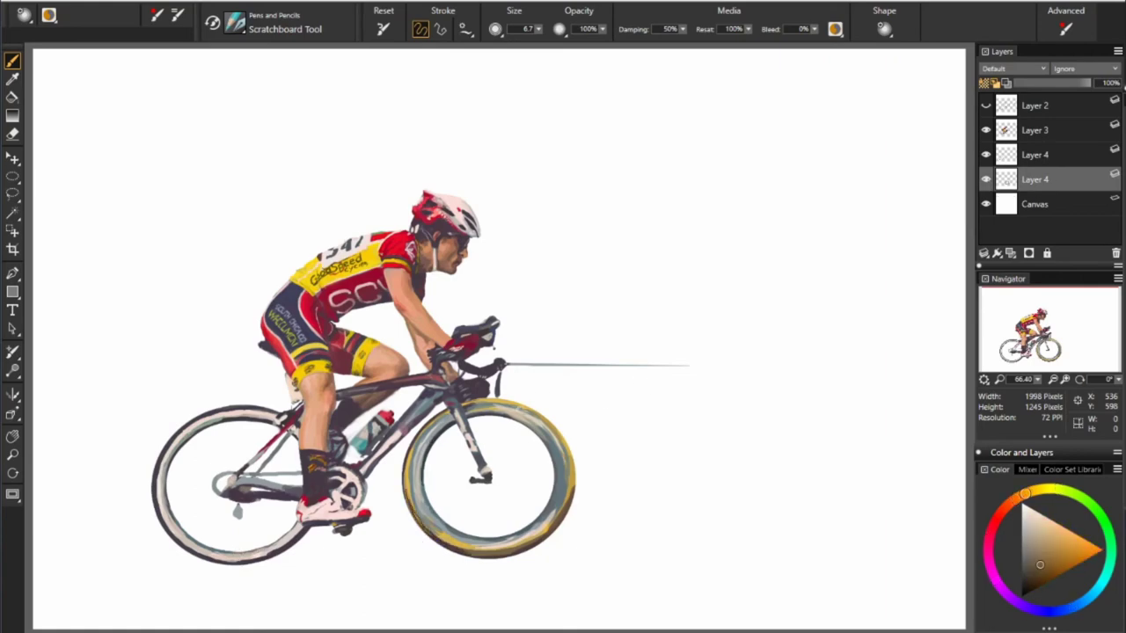
left_click(412, 501, "alt")
left_click(522, 556, "alt")
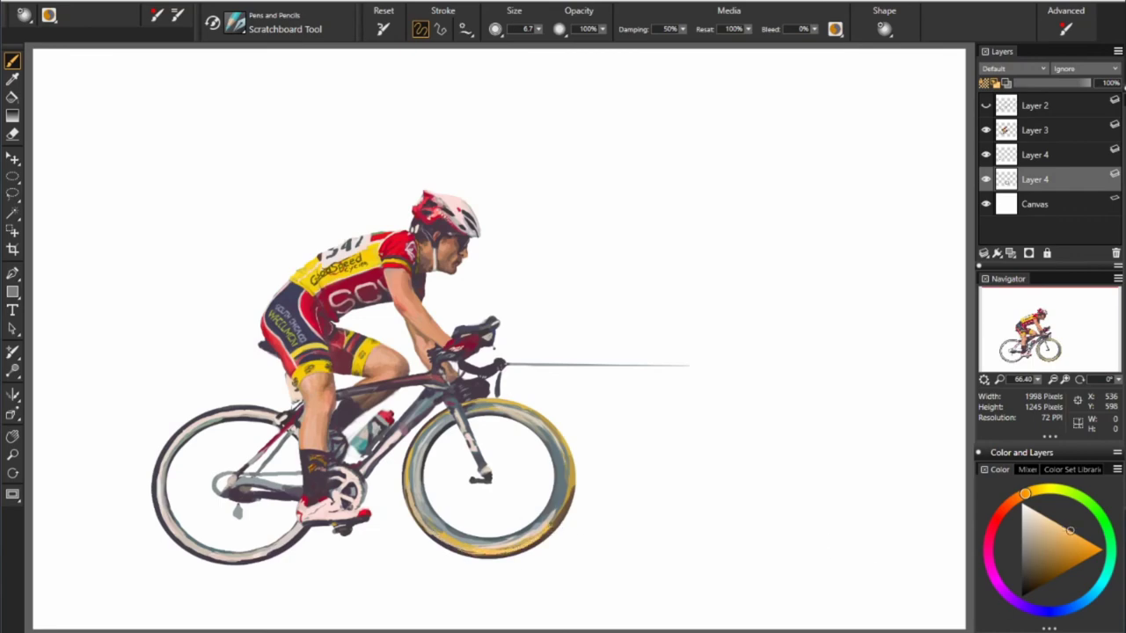
Add grey, grey-teal, dark greyish-magenta and gold strokes across the front wheel
left_click(563, 510, "alt")
left_click(570, 444, "alt")
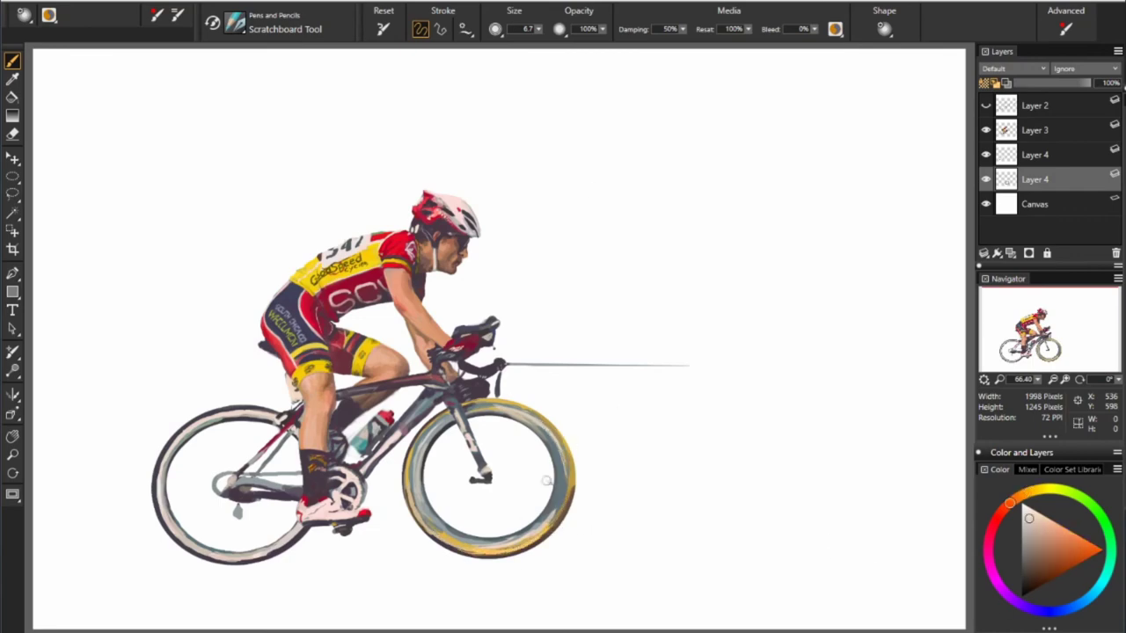
left_click(443, 425, "alt")
left_click(411, 472, "alt")
left_click(482, 413, "alt")
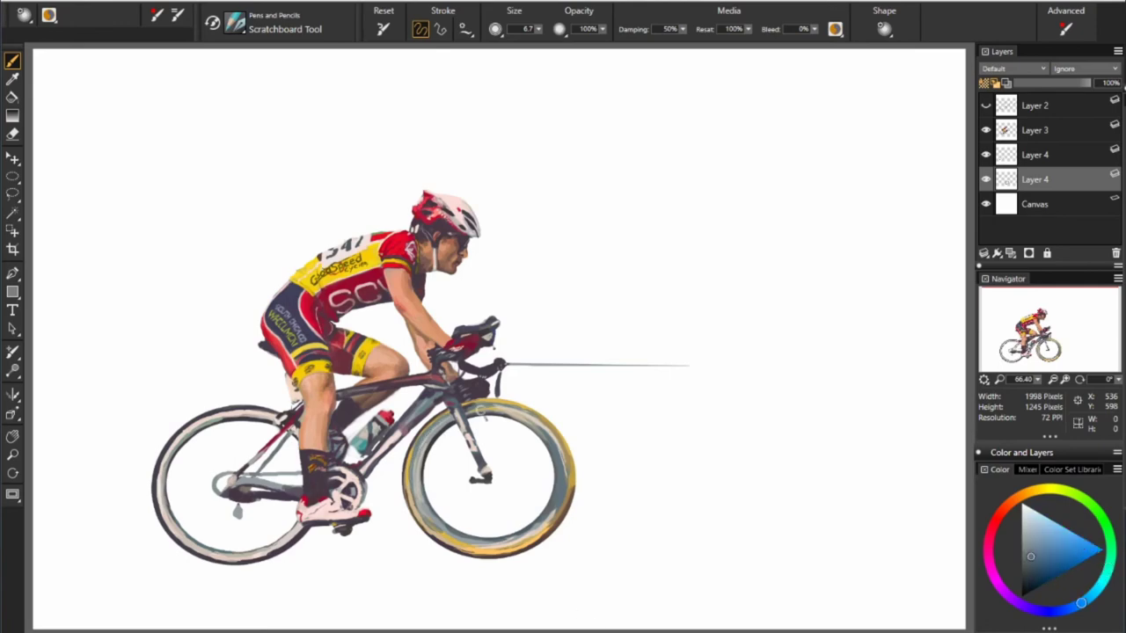
left_click(711, 460, "alt")
left_click(482, 406, "alt")
left_click(549, 414, "alt")
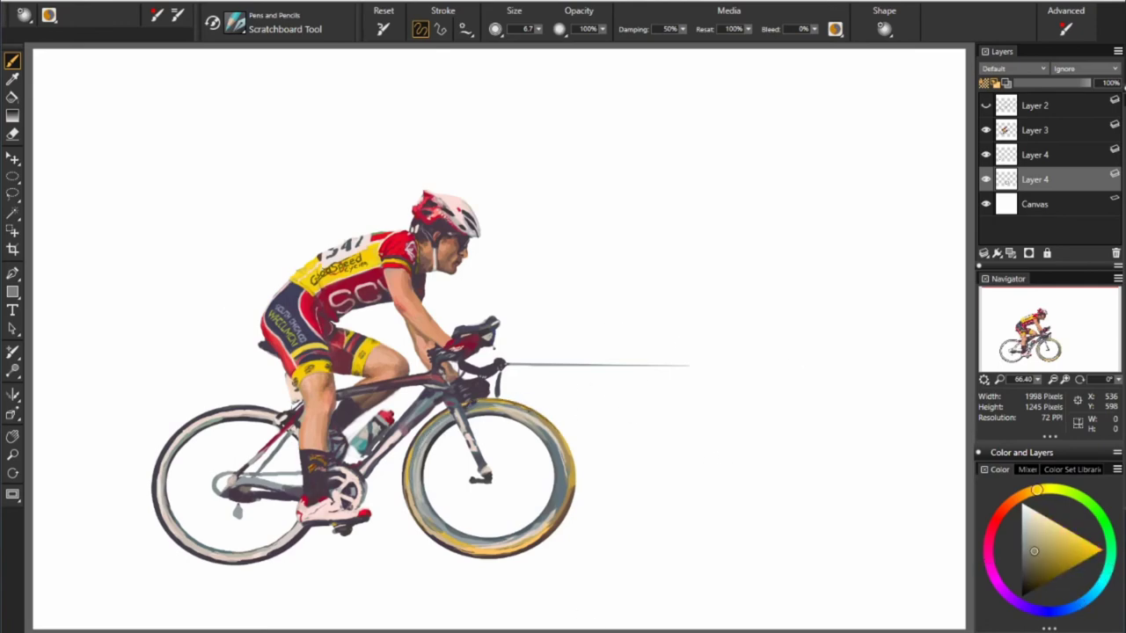
Paint grey-blue tyre and gold rim strokes, resizing the brush between about 15.5 and 4.3
key("bracketright")
key("bracketright")
key("bracketright")
left_click(498, 407, "alt")
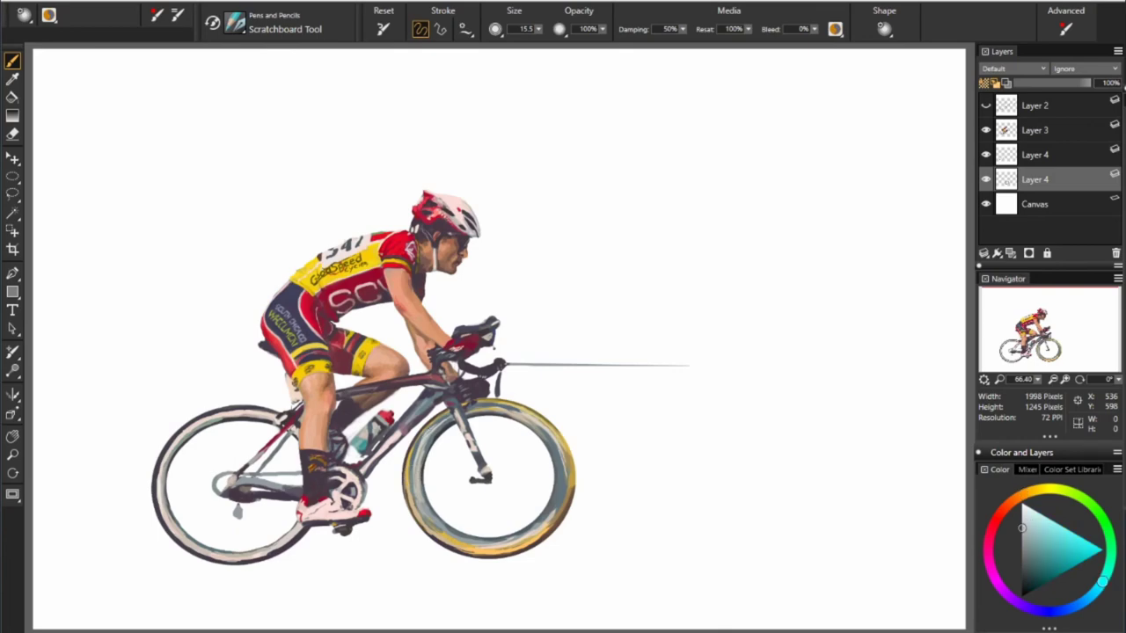
left_click(431, 431, "alt")
left_click(1040, 489)
key("bracketleft")
key("bracketleft")
key("bracketleft")
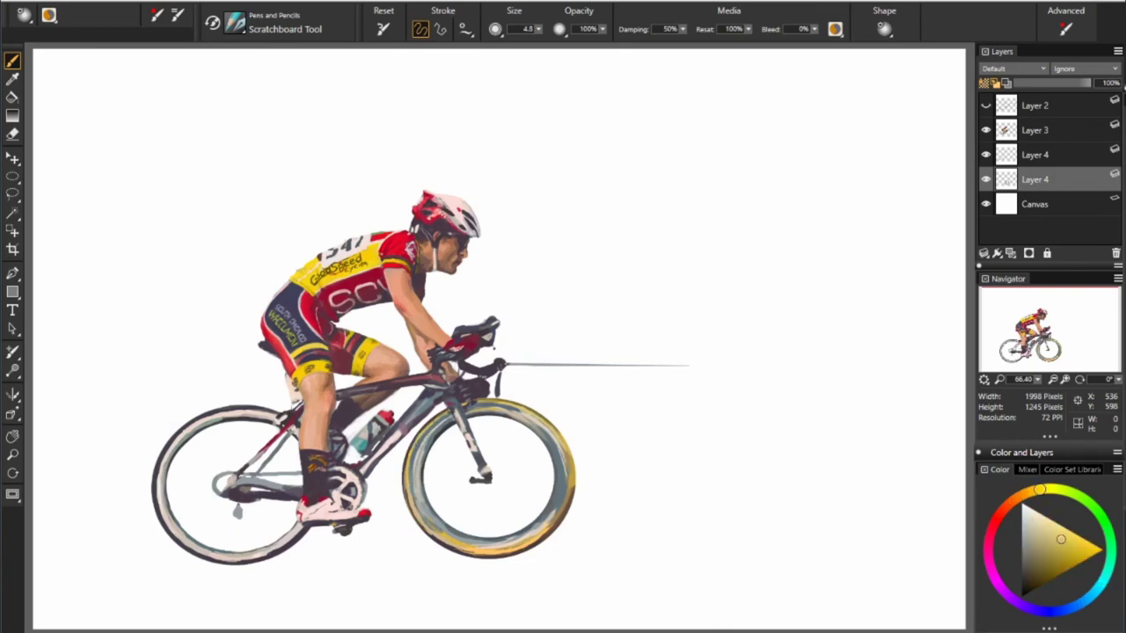
left_click(580, 447, "alt")
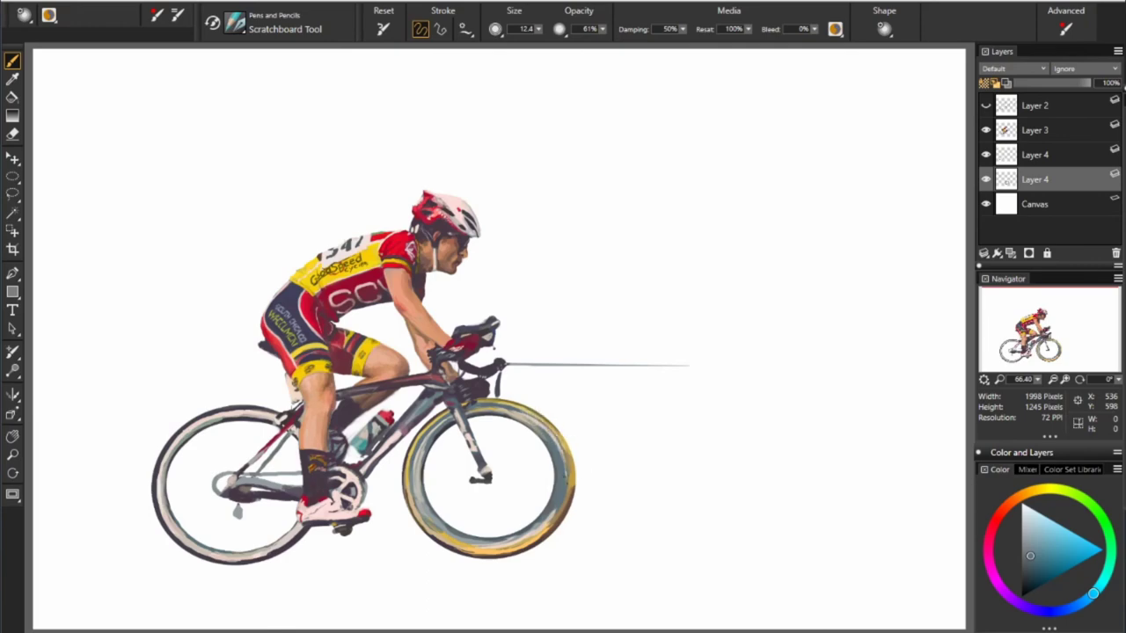
left_click(565, 489, "alt")
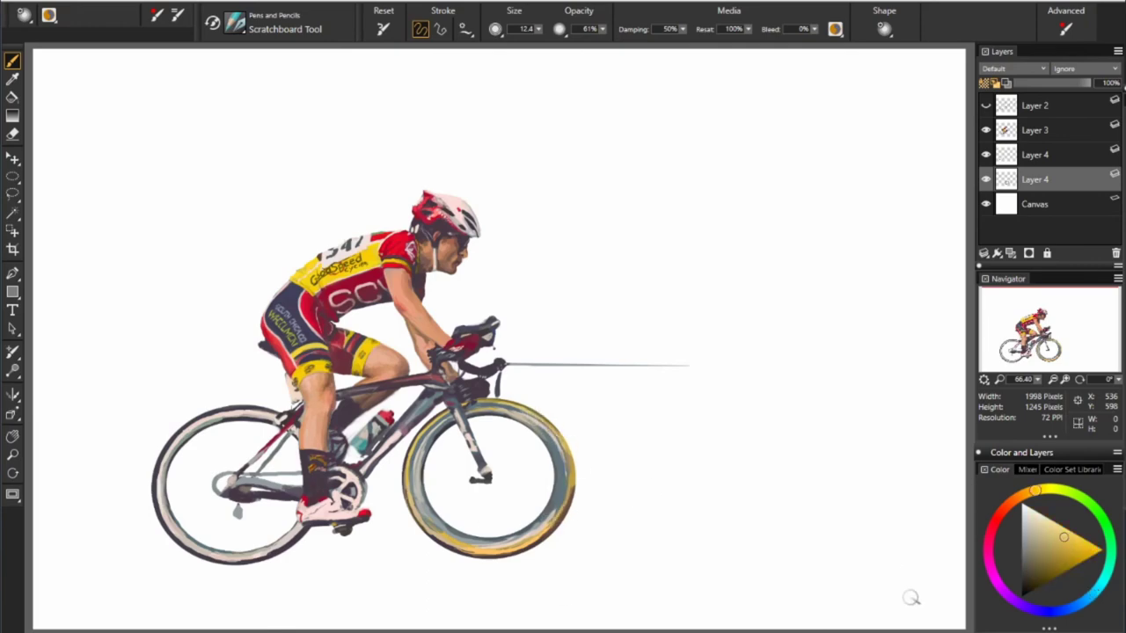
left_click(459, 549, "alt")
Add light cyan highlights and darker grey-blue shading along the front rim, working on Layer 3
left_click(431, 511, "alt")
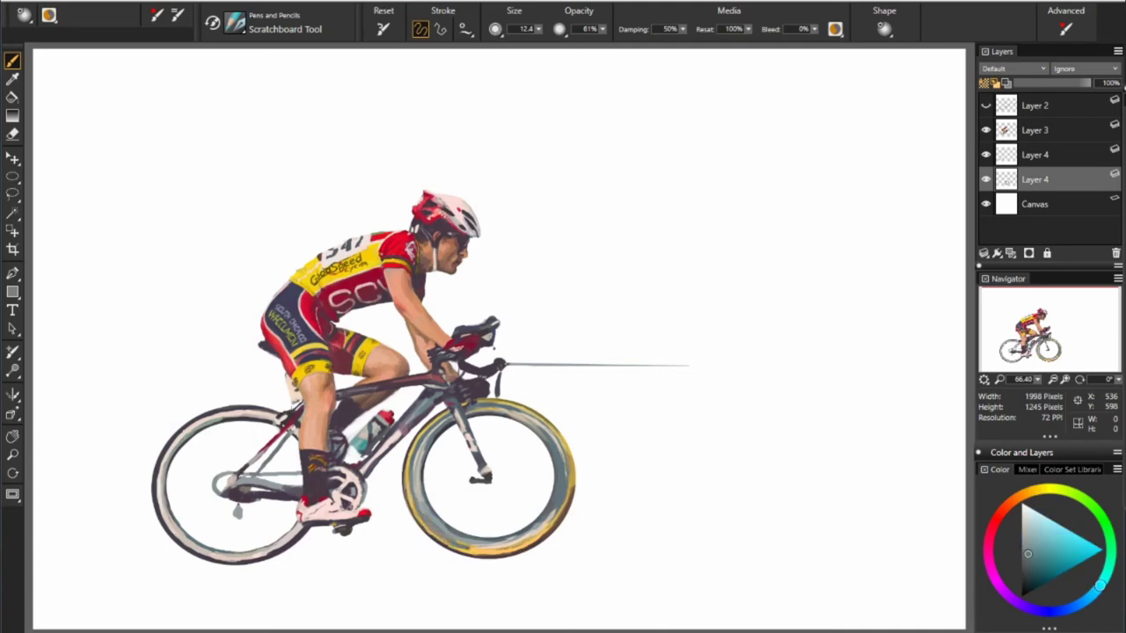
left_click(509, 535, "alt")
left_click(555, 517, "alt")
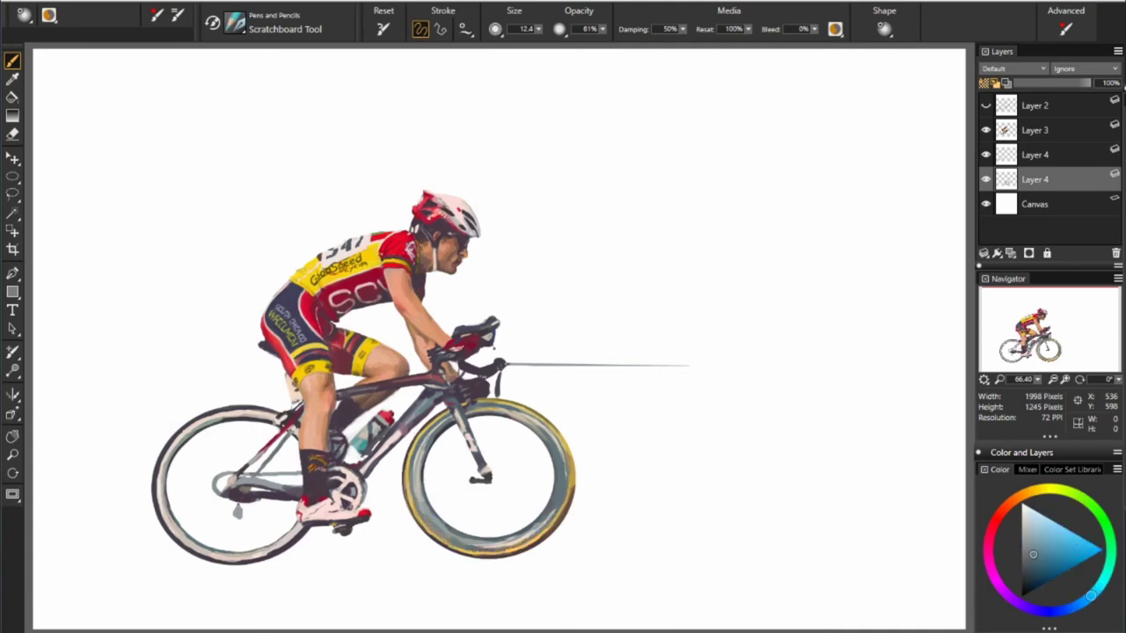
left_click(547, 519, "alt")
left_click(494, 475, "alt")
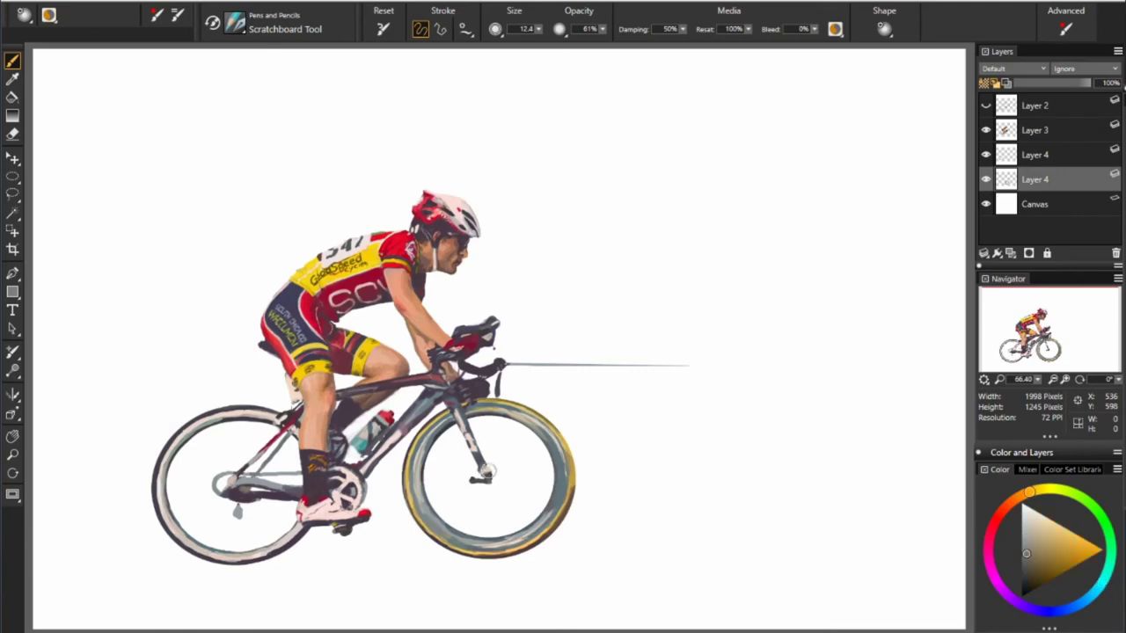
left_click(542, 376, "alt")
left_click(516, 467, "alt")
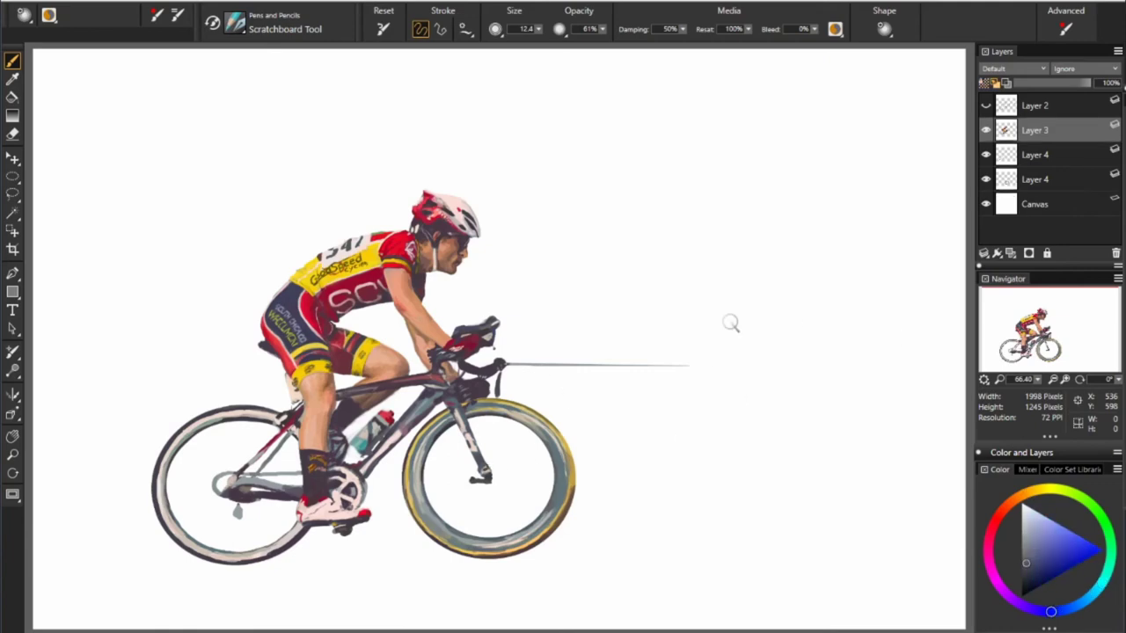
left_click(456, 421, "alt")
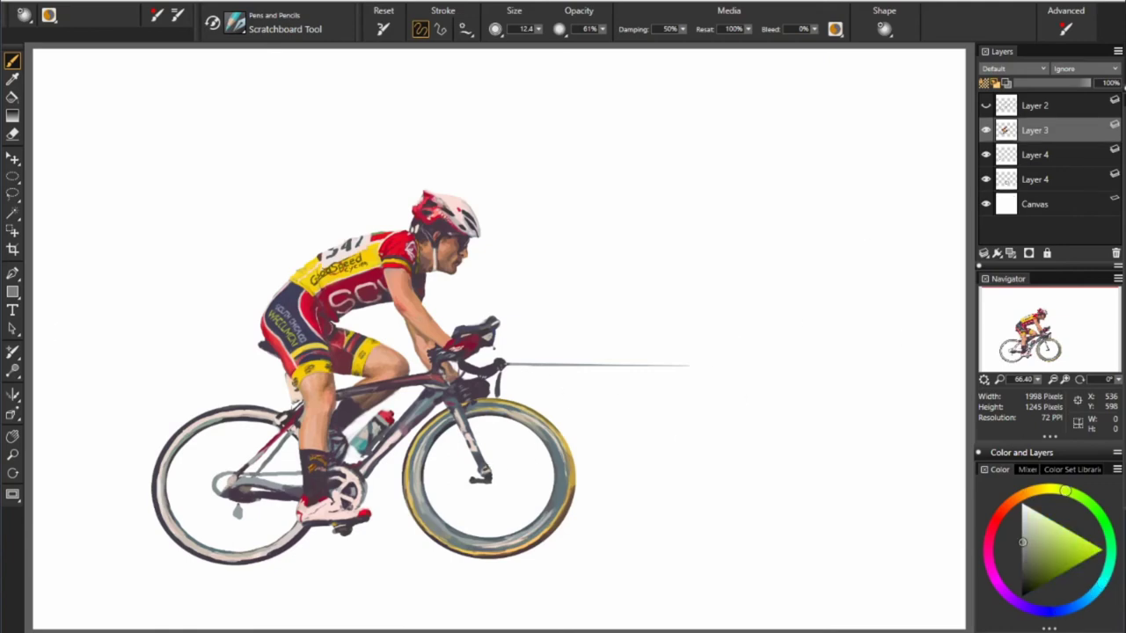
Select the Smear blender at size 57.1, 29% opacity, and add a new layer above Layer 4
left_click(1002, 156)
key("ctrl+b")
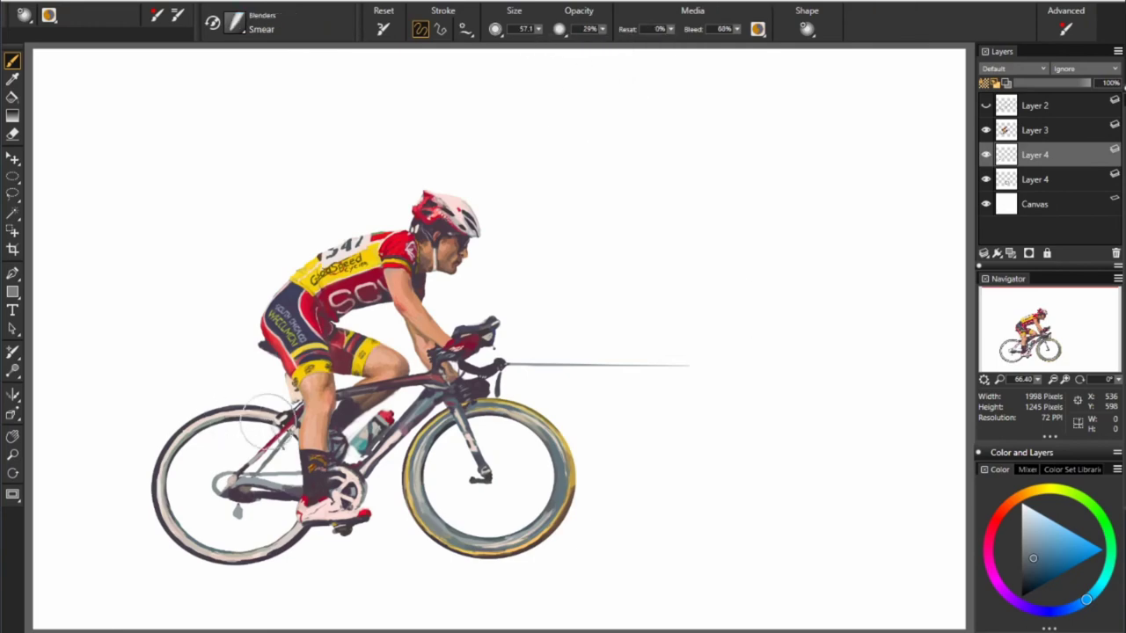
key("alt+bracketleft")
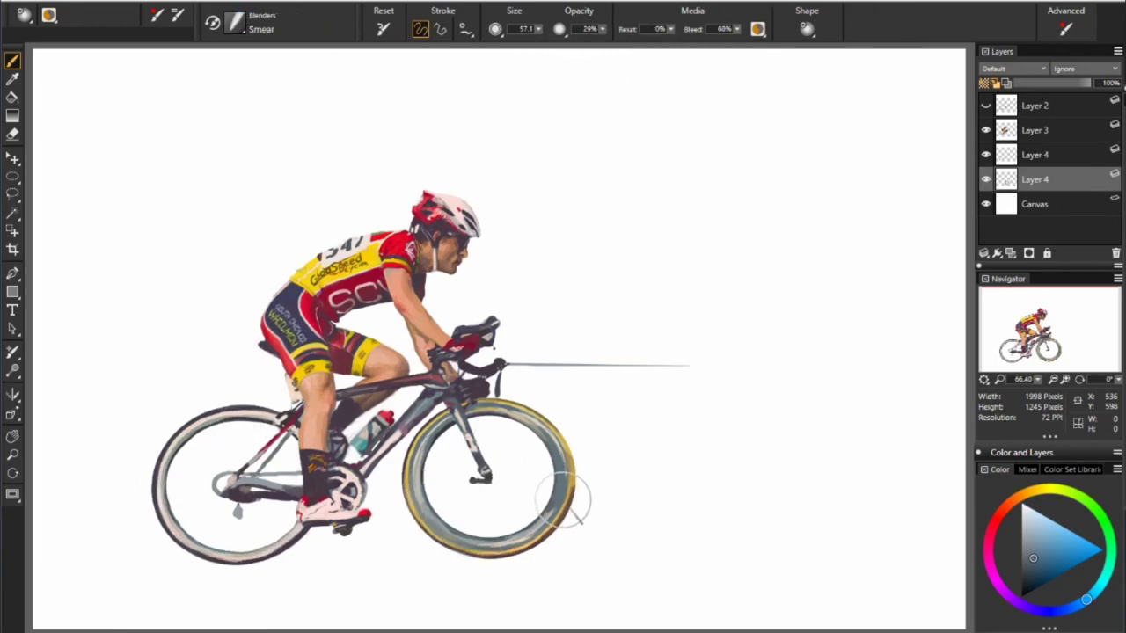
key("ctrl+shift+n")
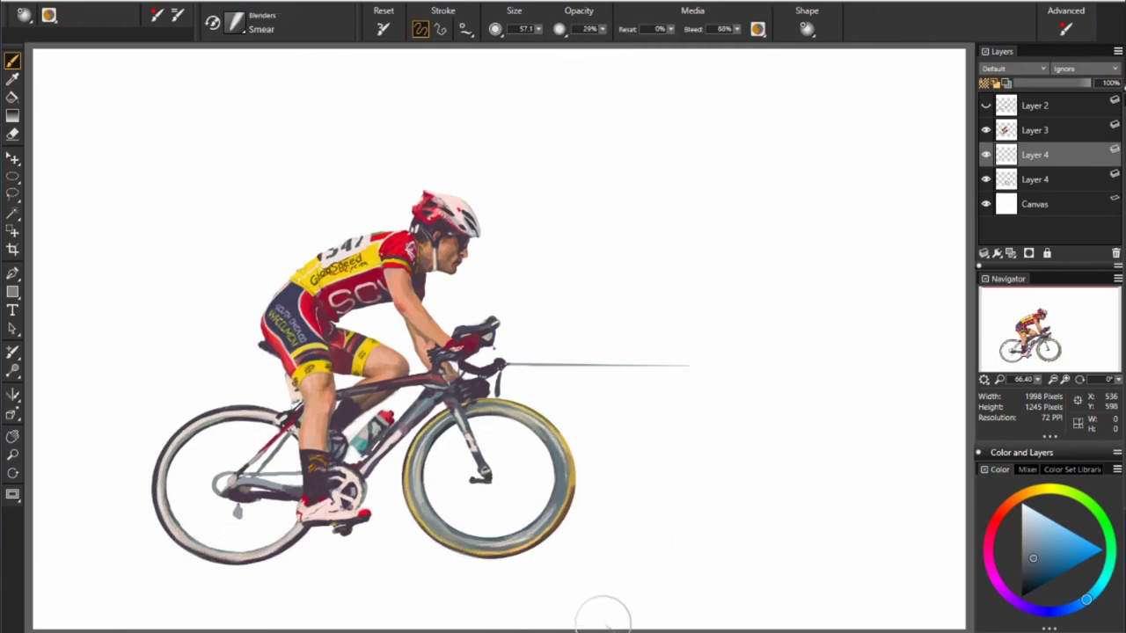
Airbrush orange-yellow along the front rim and grey-blue shading on its tyre at sizes 6.2–8.8
key("F2")
left_click(496, 418, "alt")
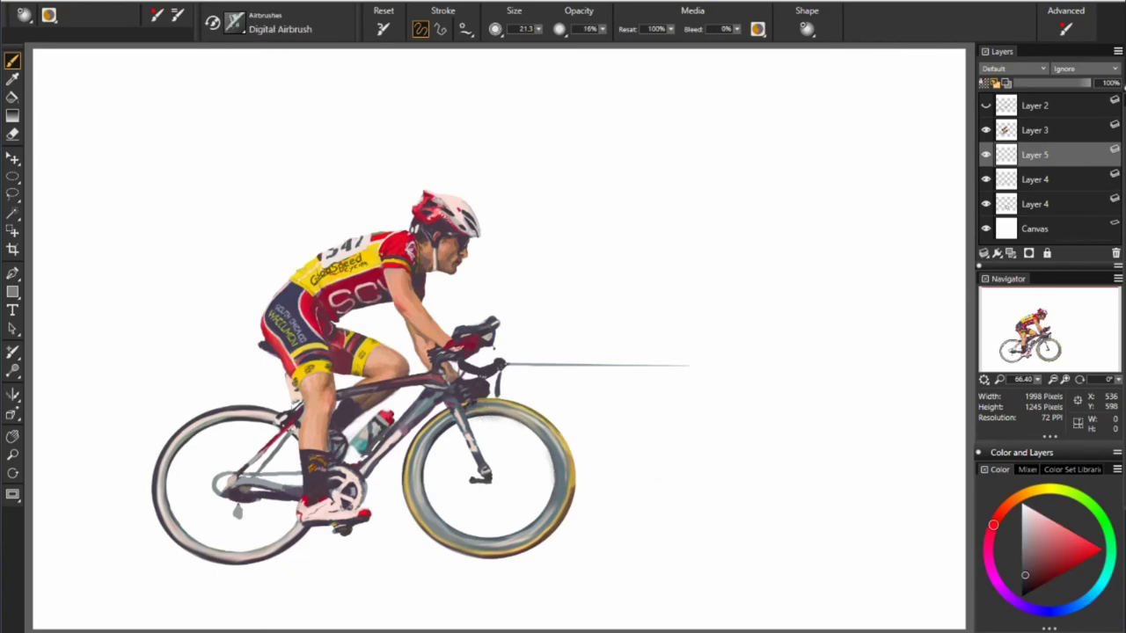
left_click(488, 416, "alt")
key("bracketleft")
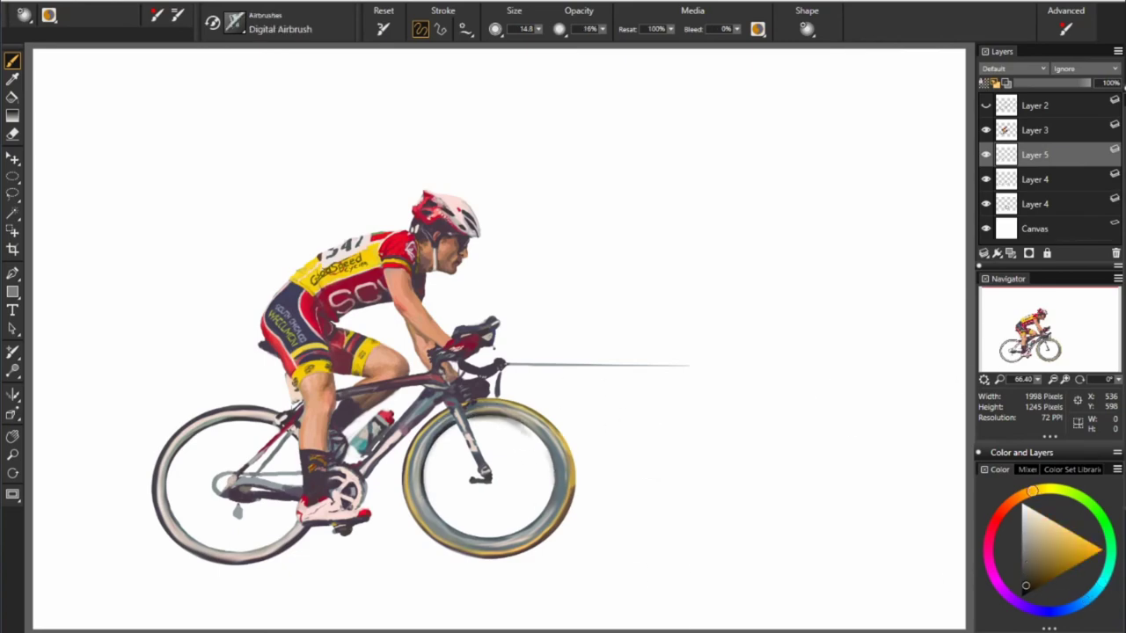
left_click(567, 476, "alt")
left_click(553, 444, "alt")
key("bracketright")
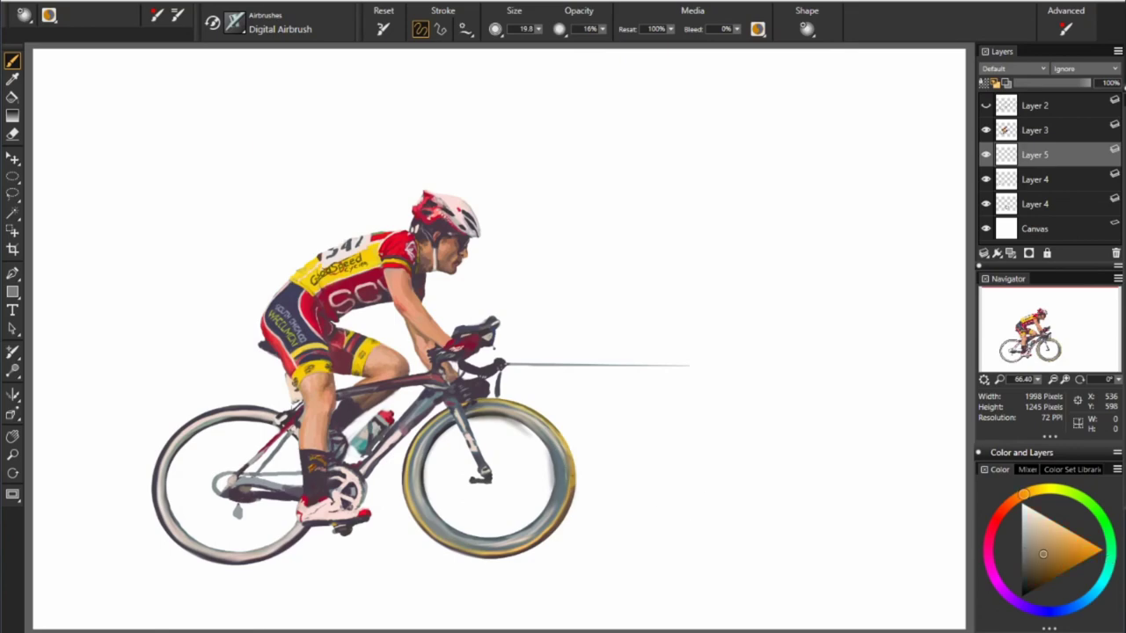
left_click(527, 536, "alt")
Airbrush greyish-purple shading along the rear wheel's lower edge with the airbrush enlarged to about 10.1
left_click(1020, 499)
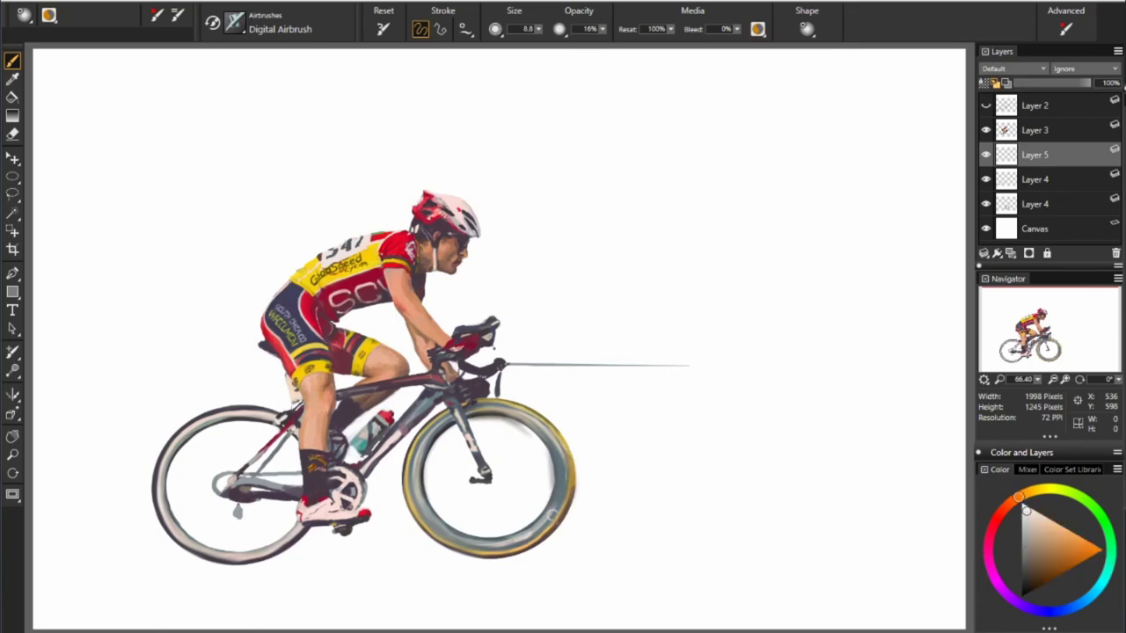
left_click(1110, 543)
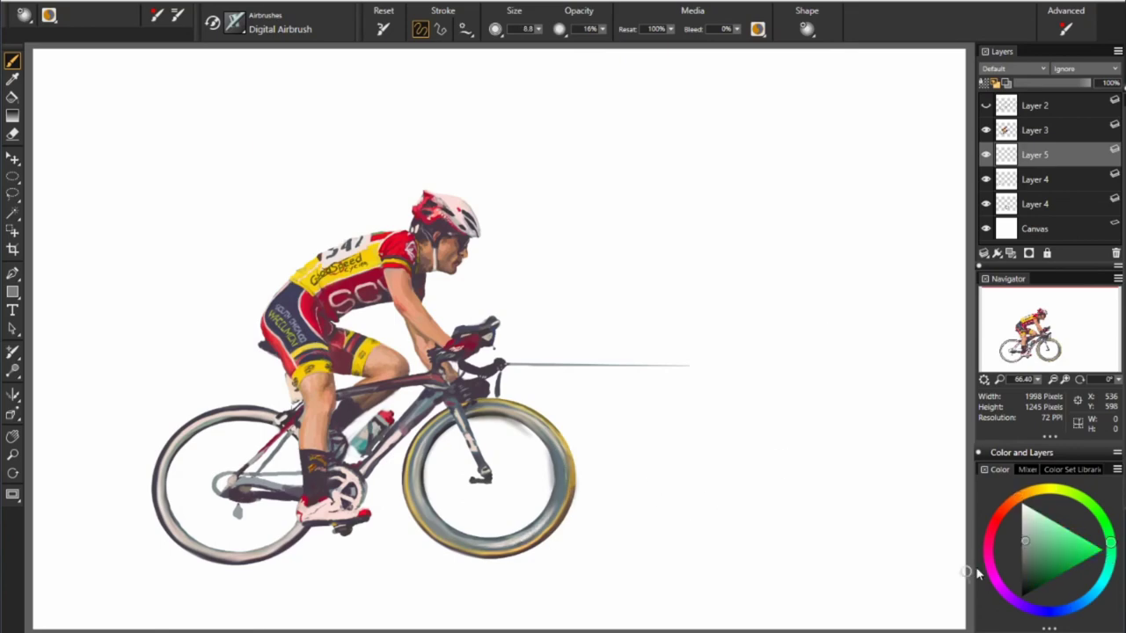
key("bracketright")
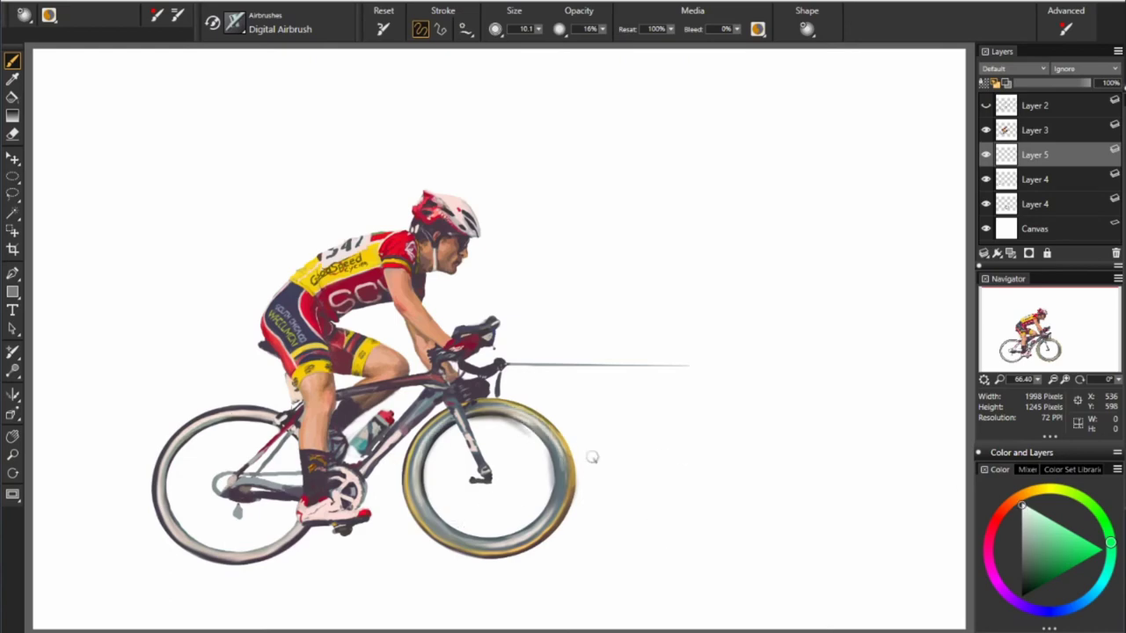
left_click(183, 440, "alt")
left_click(1013, 68)
left_click(1026, 133)
left_click(195, 434, "alt")
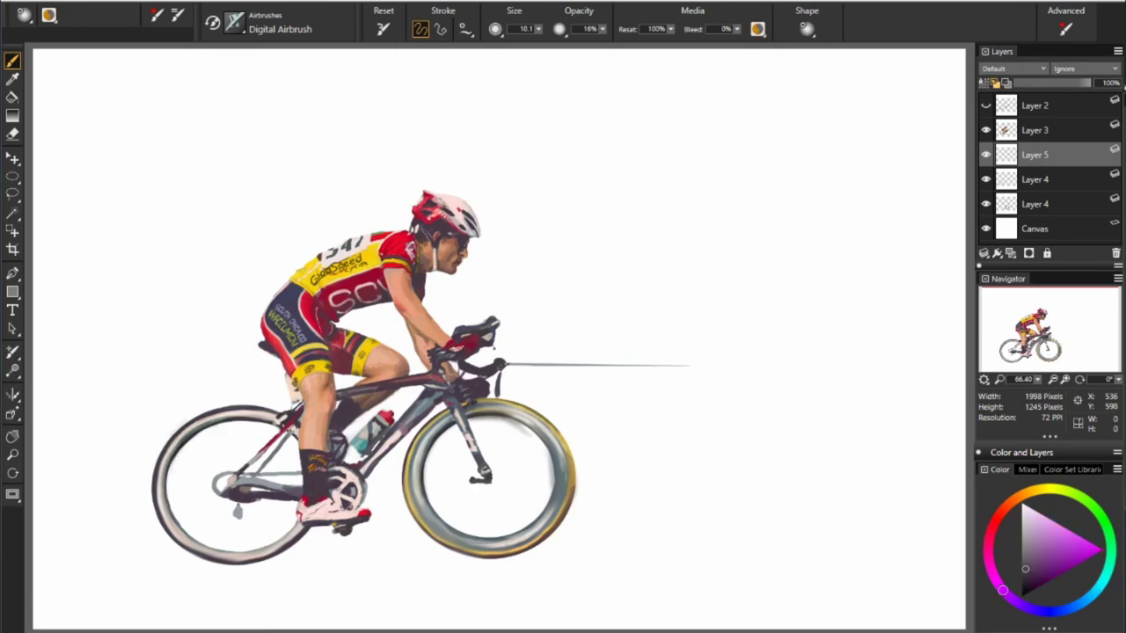
left_click(993, 574)
mouse_move(154, 508)
left_mouse_down()
mouse_move(220, 561)
mouse_move(274, 563)
left_mouse_up()
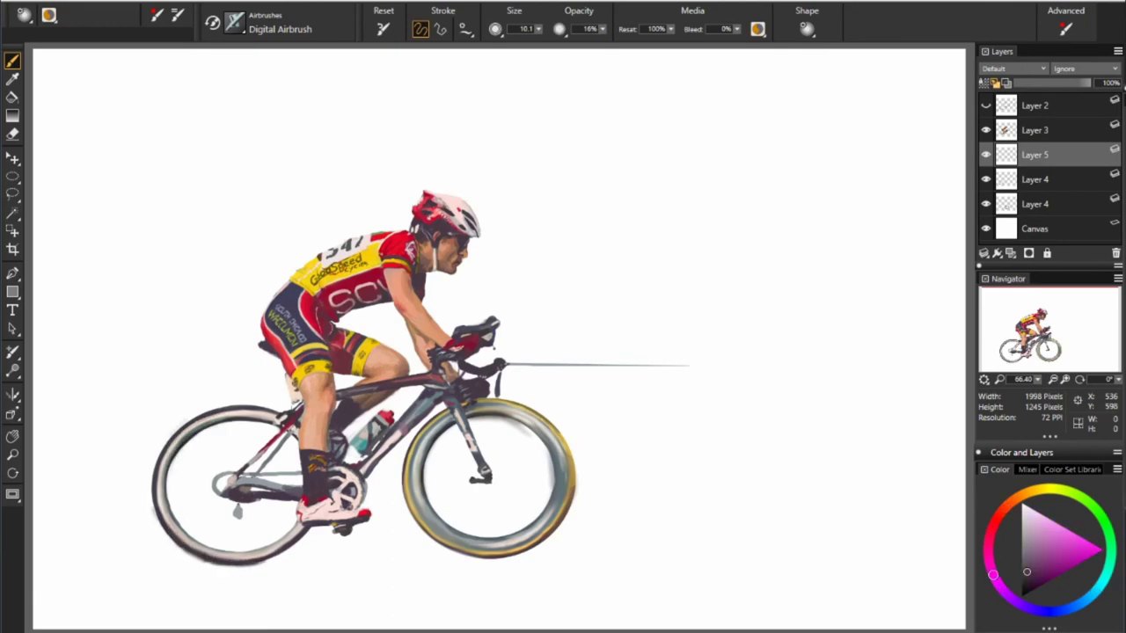
left_click(996, 519)
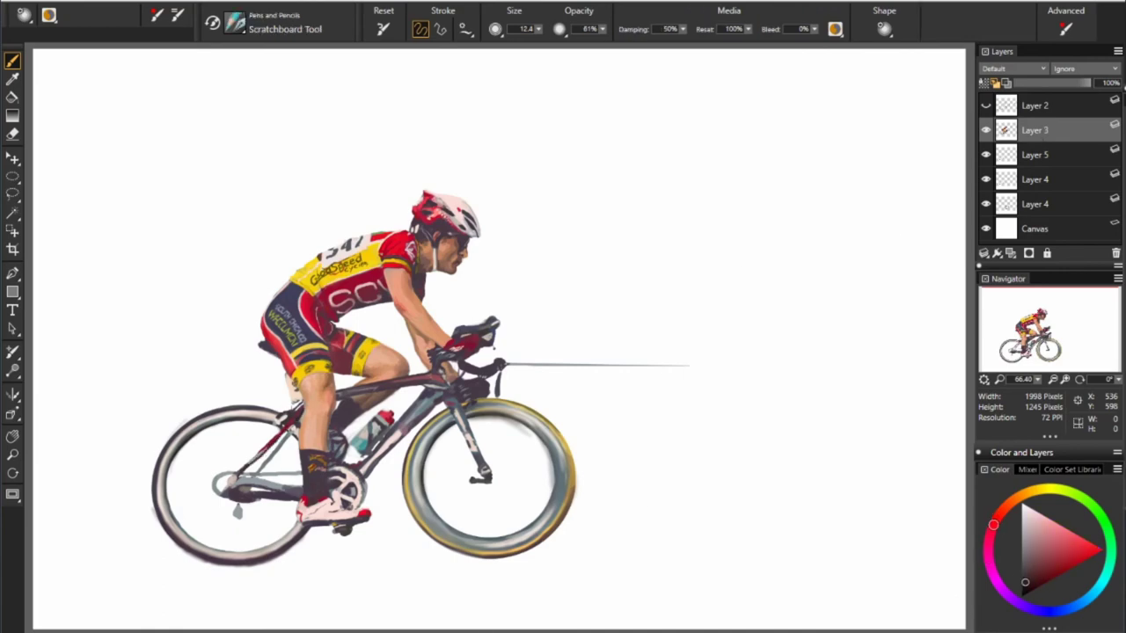
Sketch dotted chain dashes in violet, orange and near-white between chainring and rear wheel
left_click(1016, 603)
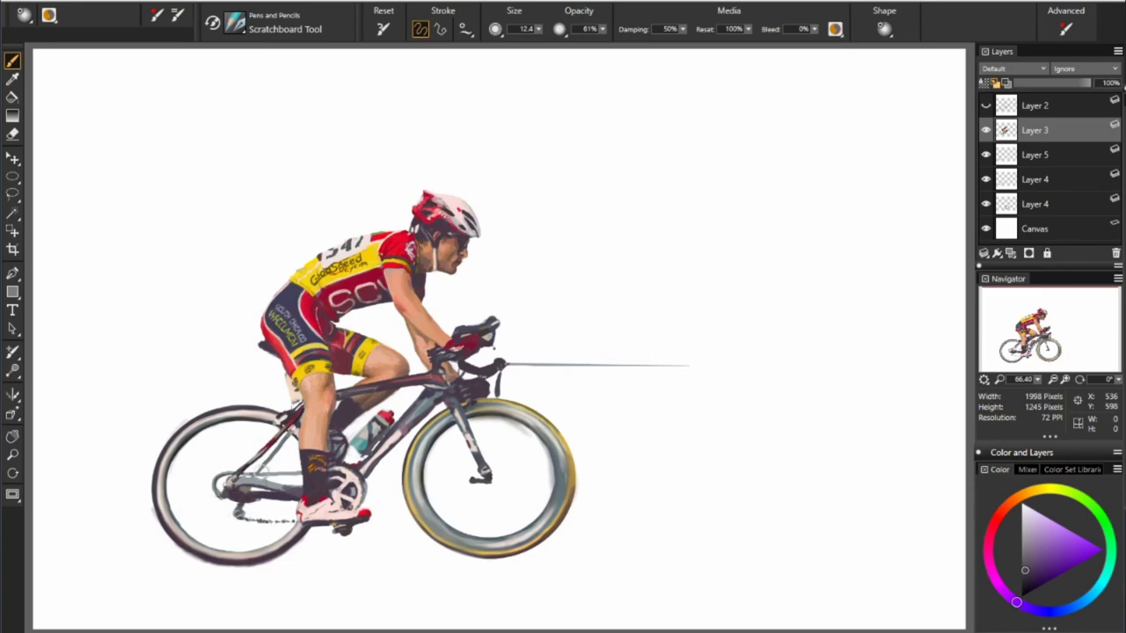
left_click(255, 465, "alt")
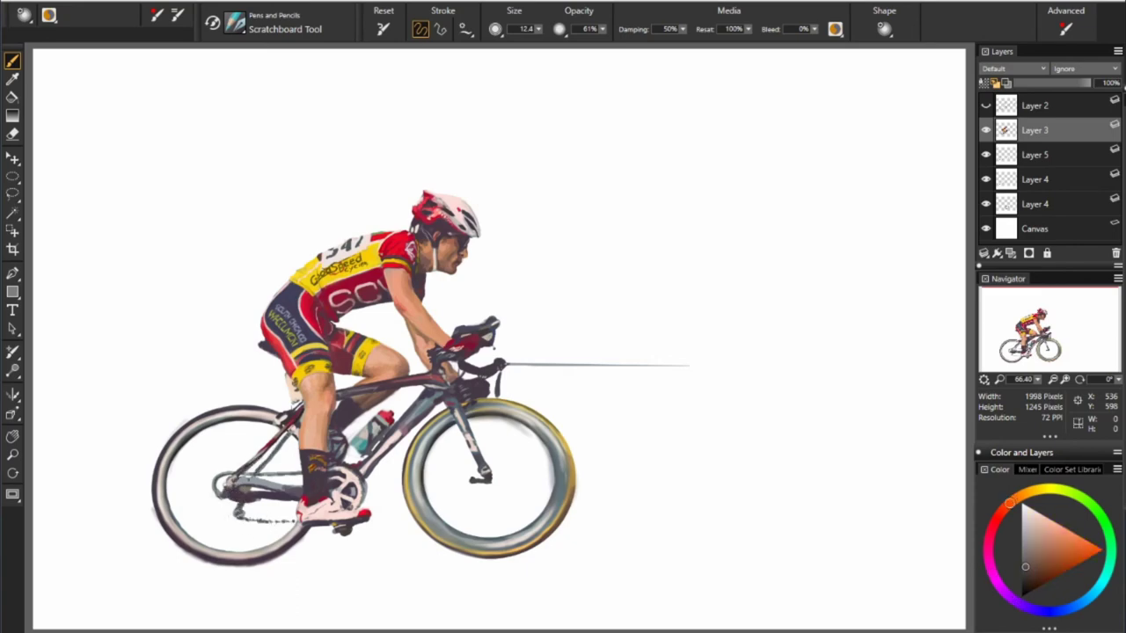
left_click(171, 219, "alt")
Erase grey texture inside the front rim on Layer 5 and the stray line ahead of the handlebars on Layer 3
left_click(1025, 155)
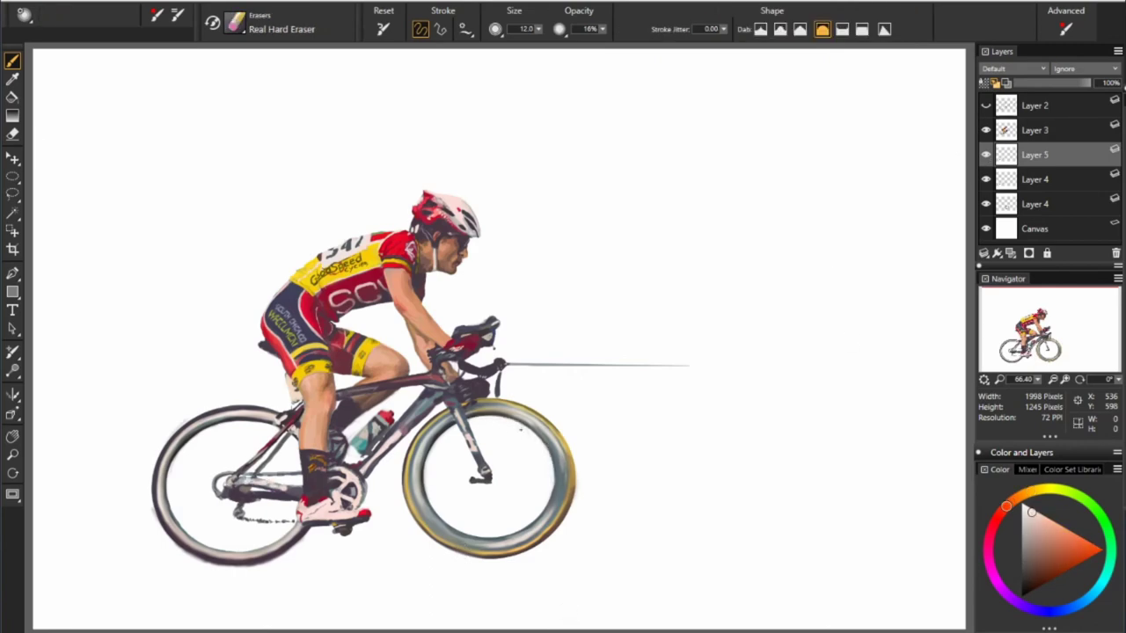
left_click_drag(429, 447, 427, 494)
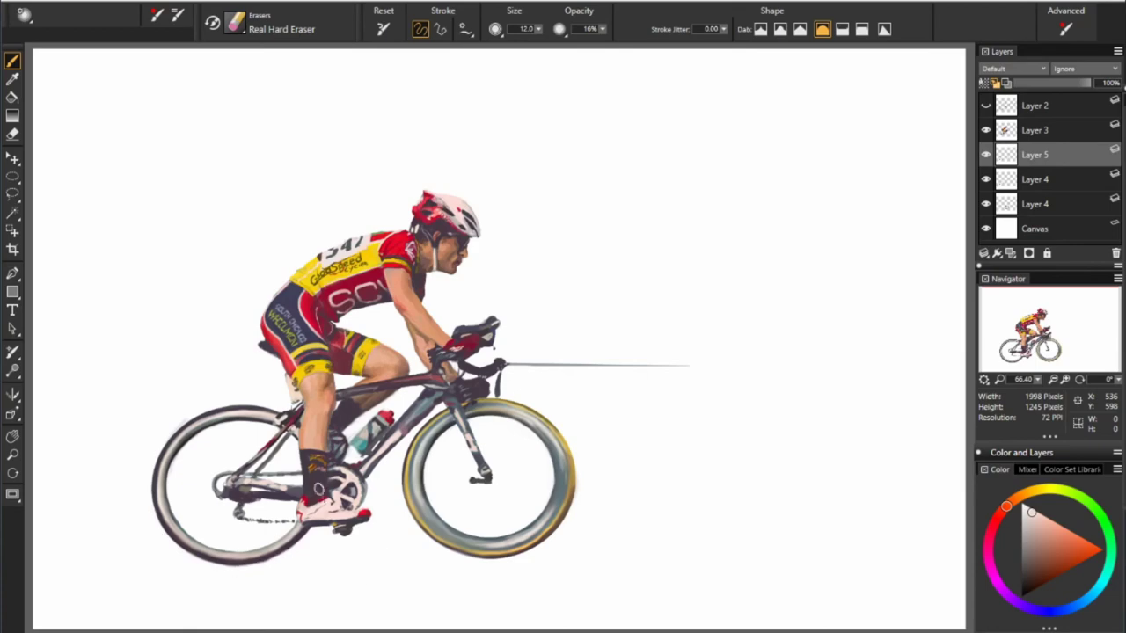
left_click(1034, 129)
mouse_move(506, 365)
left_mouse_down()
mouse_move(654, 366)
mouse_move(522, 365)
left_mouse_up()
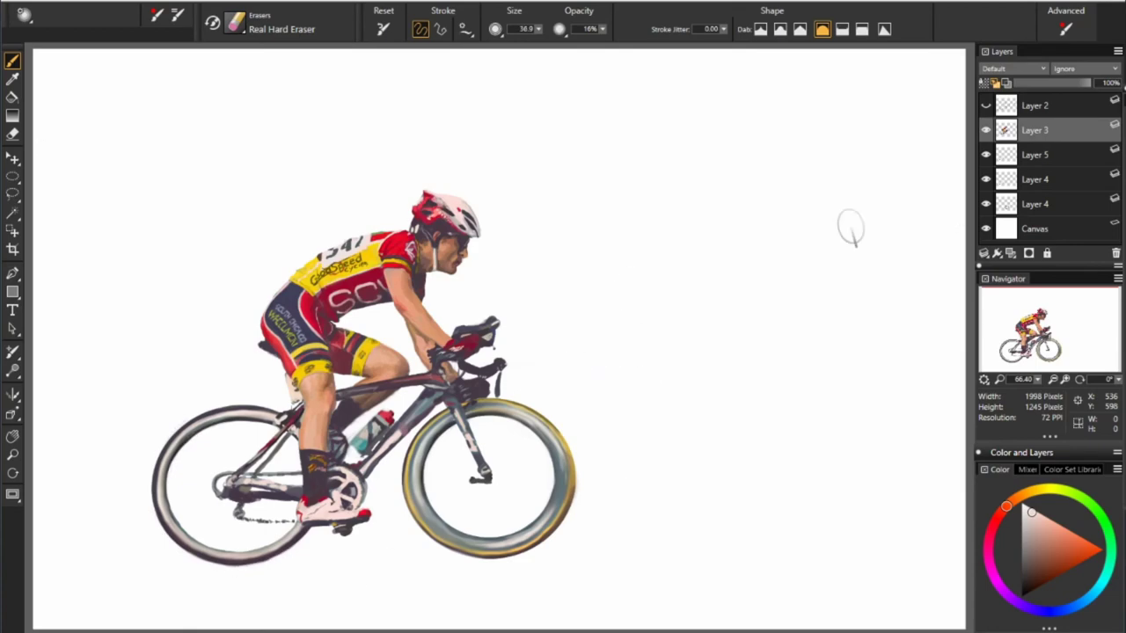
scroll(621, 385, "up", 3)
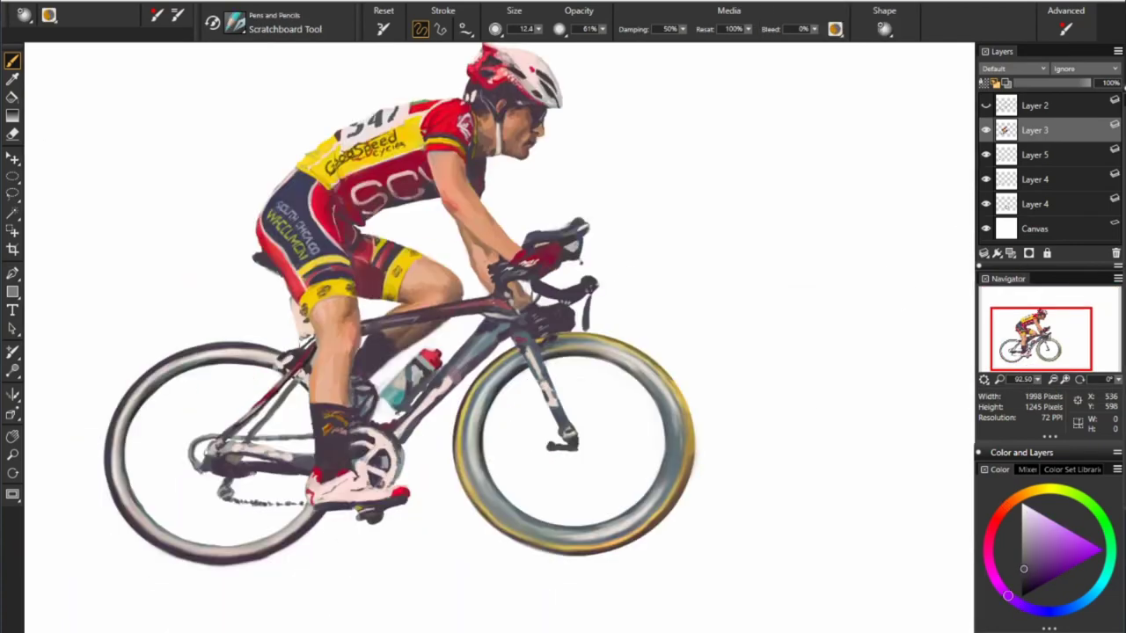
Smear the wheel rims using light green, red and dark blue-grey tones, then select Layer 5
left_click(428, 416, "alt")
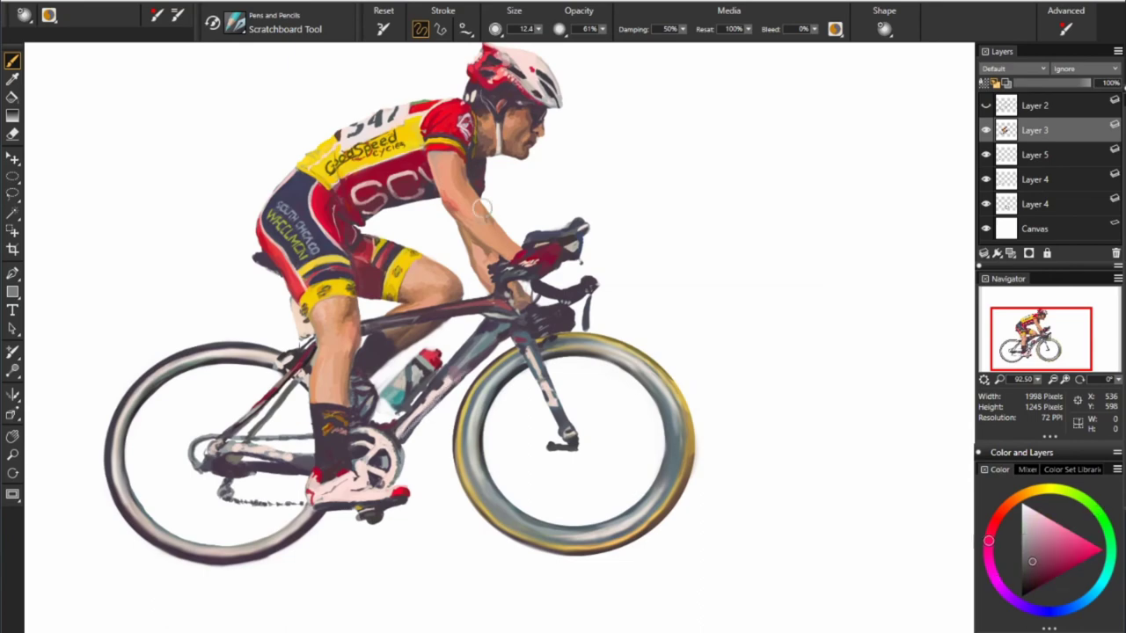
left_click(464, 376, "alt")
left_click(498, 333, "alt")
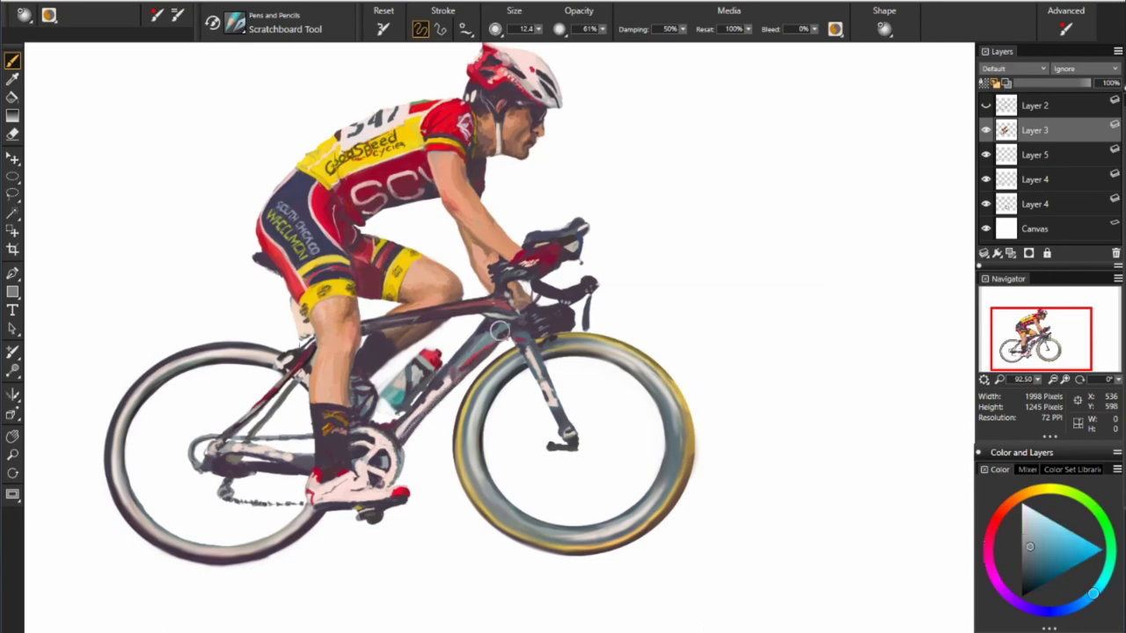
scroll(783, 429, "down", 3)
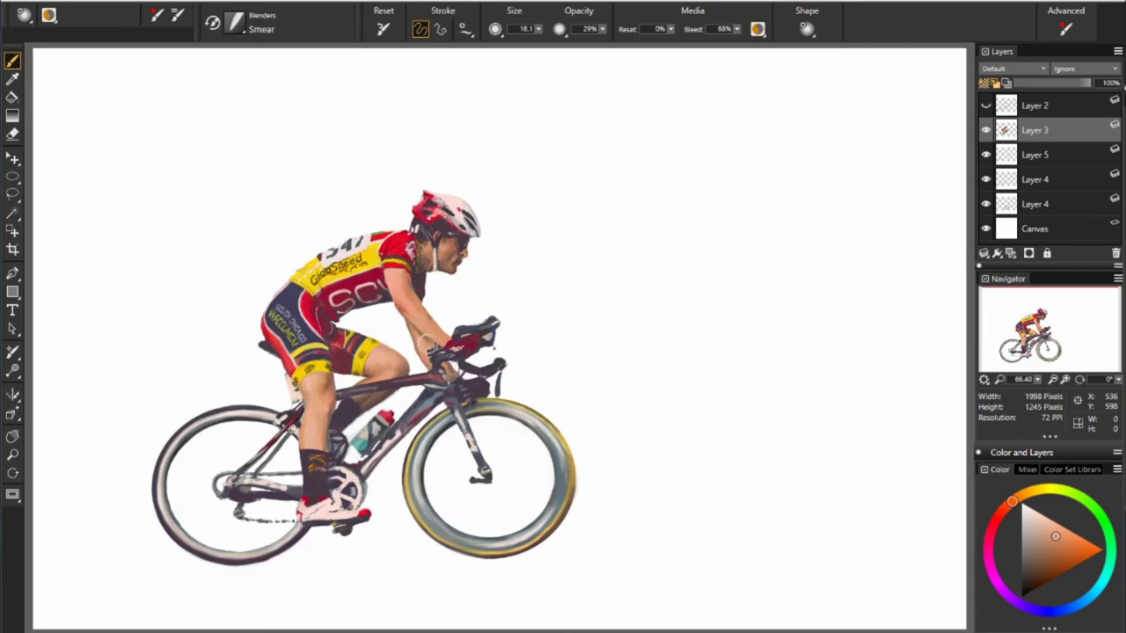
left_click(1058, 160)
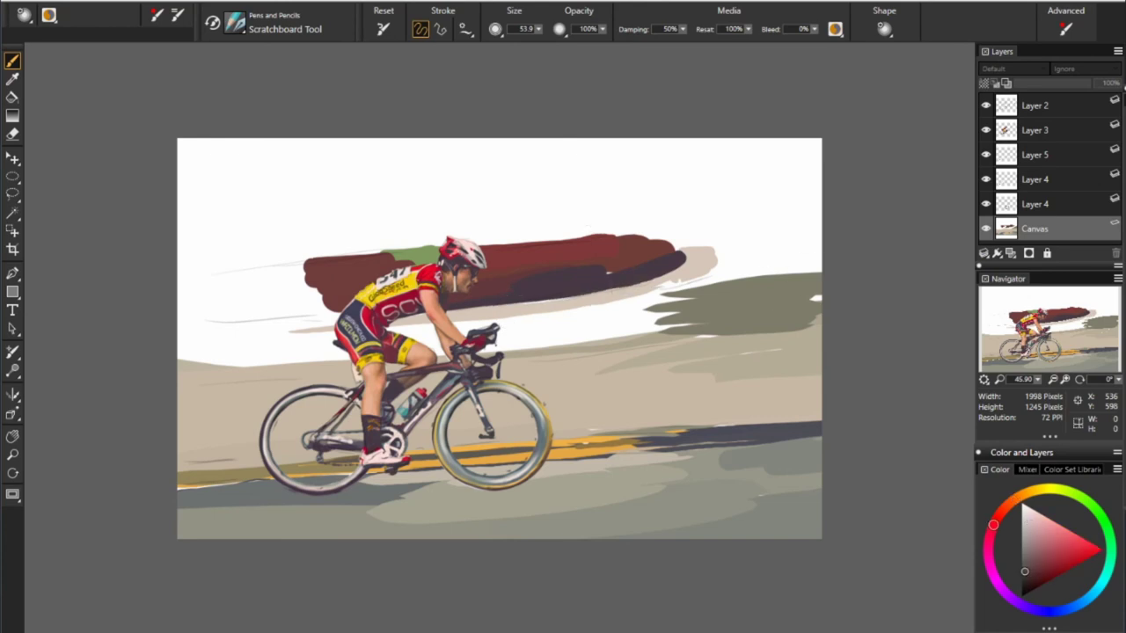
Paint dark and grey-olive tree shapes left of the rider and cover the white strip to its right
left_click_drag(352, 286, 194, 291)
left_click_drag(233, 339, 312, 351)
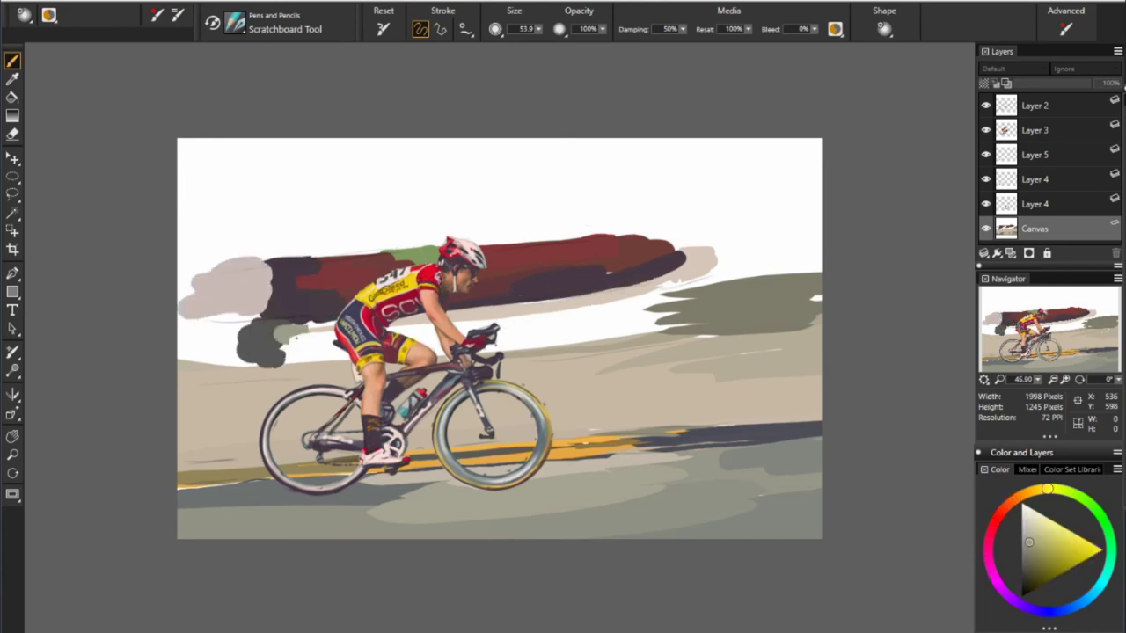
mouse_move(180, 348)
left_mouse_down()
mouse_move(242, 330)
mouse_move(233, 347)
left_mouse_up()
left_click_drag(303, 339, 347, 365)
mouse_move(453, 338)
left_mouse_down()
mouse_move(563, 334)
mouse_move(638, 304)
left_mouse_up()
Brush tan, green and maroon strokes across the upper background and upper left
mouse_move(691, 330)
left_mouse_down()
mouse_move(669, 319)
mouse_move(818, 260)
left_mouse_up()
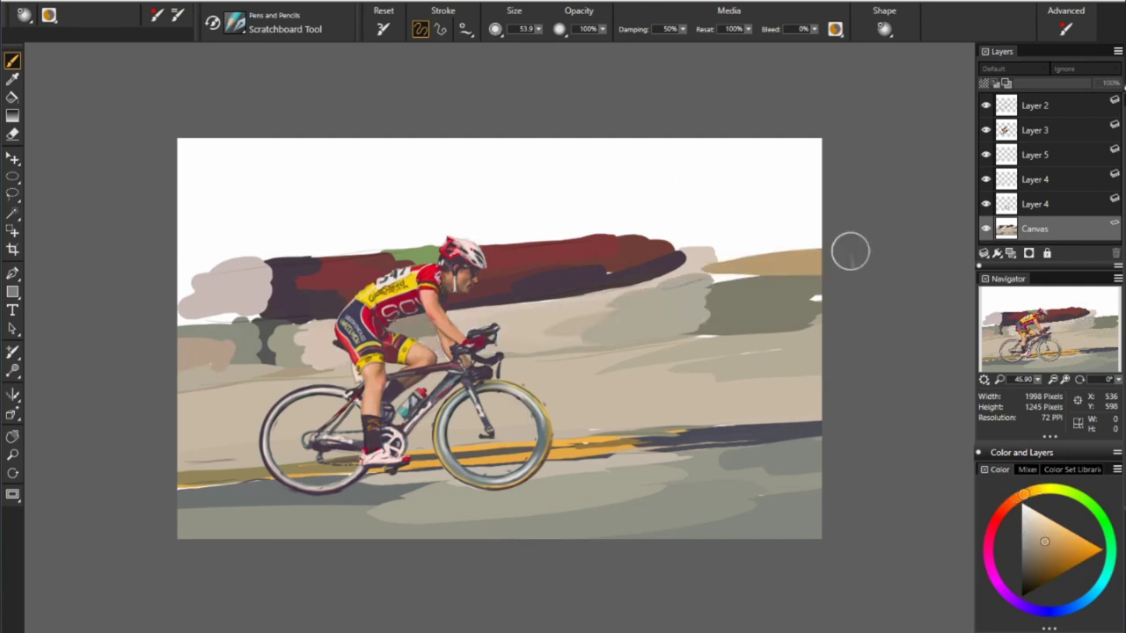
left_click_drag(695, 251, 818, 233)
left_click_drag(180, 260, 251, 251)
left_click_drag(180, 233, 422, 211)
left_click_drag(295, 248, 395, 245)
left_click_drag(462, 236, 387, 242)
left_click_drag(255, 218, 448, 213)
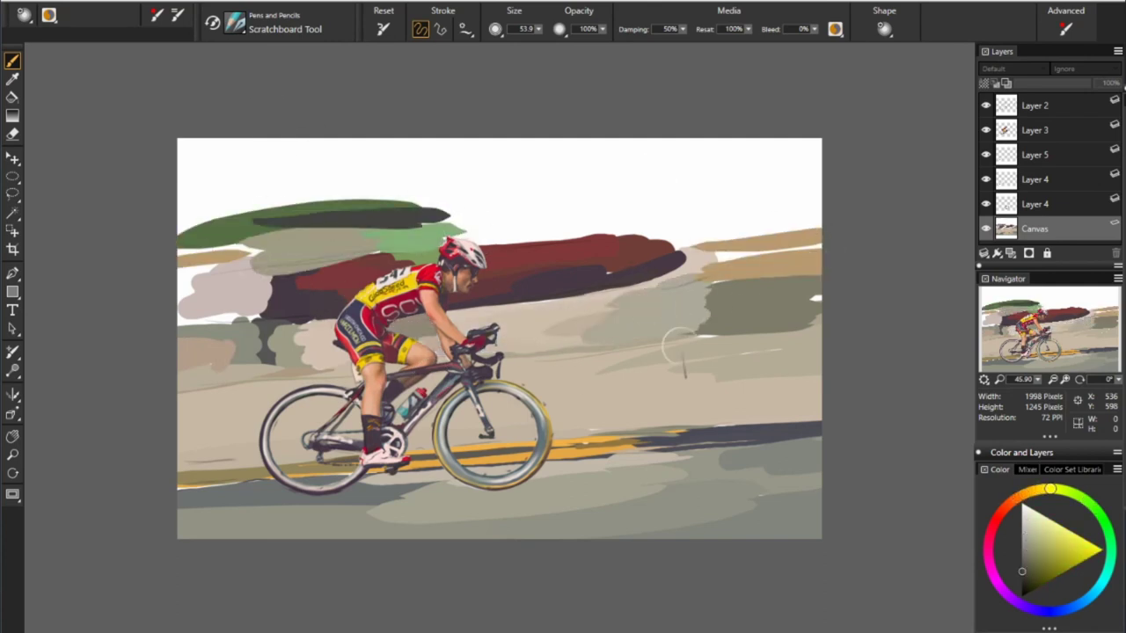
left_click_drag(180, 246, 281, 256)
mouse_move(180, 286)
left_mouse_down()
mouse_move(255, 268)
mouse_move(255, 299)
left_mouse_up()
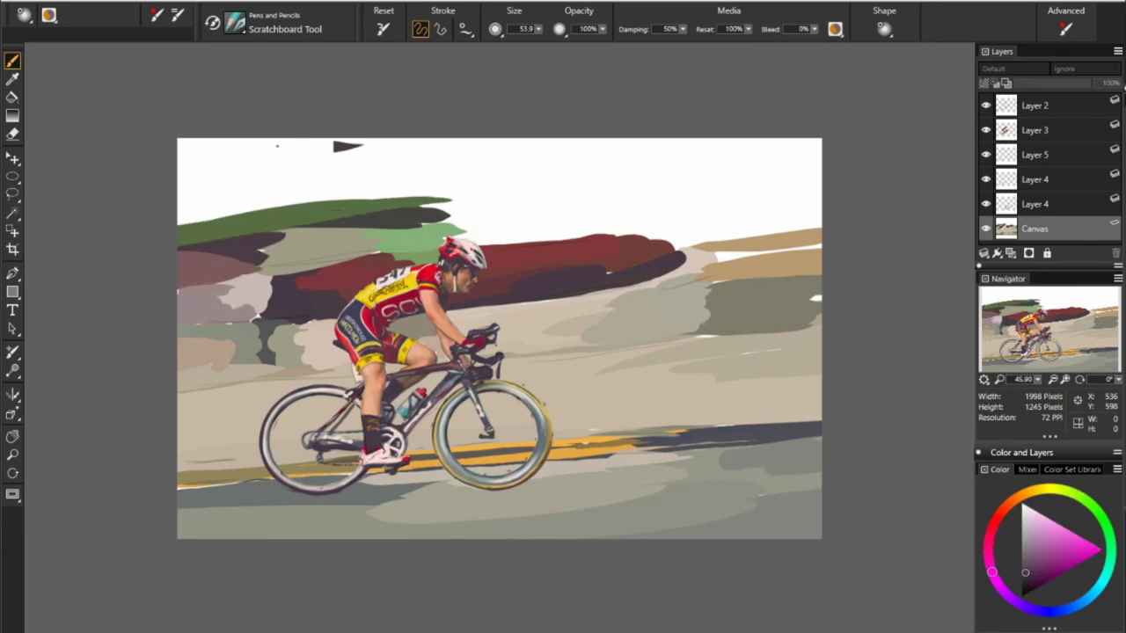
Paint a dark purple band across the top-left sky and fill the top with tan and olive strokes
left_click_drag(181, 154, 387, 147)
left_click_drag(180, 189, 387, 171)
mouse_move(638, 141)
left_mouse_down()
mouse_move(409, 163)
mouse_move(563, 150)
left_mouse_up()
left_click_drag(294, 194, 180, 195)
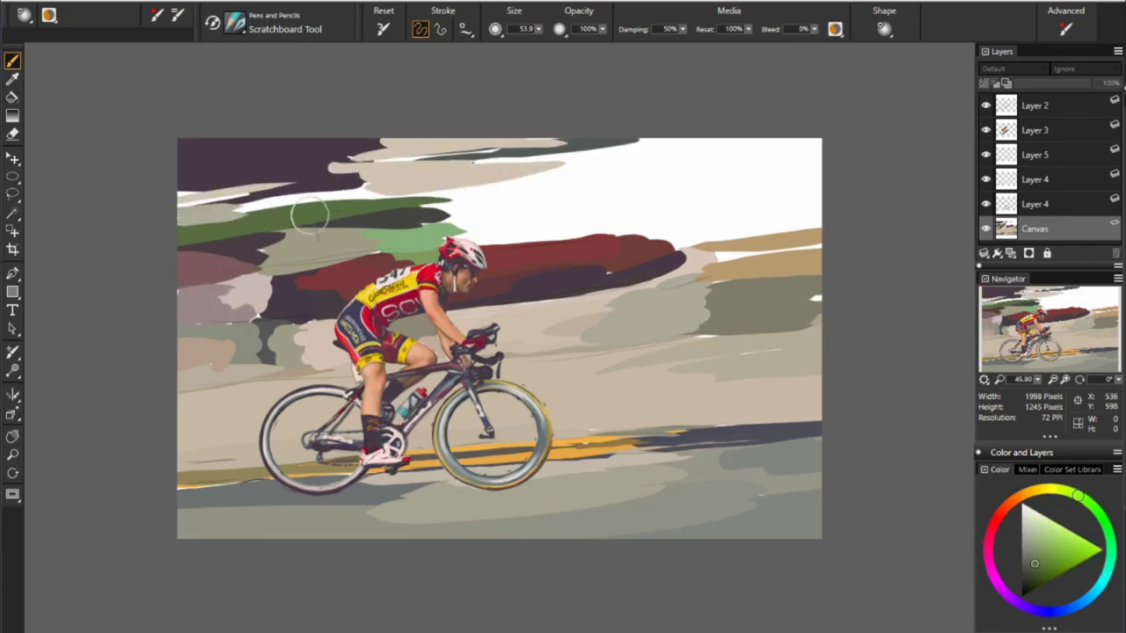
left_click_drag(318, 220, 215, 224)
mouse_move(418, 220)
left_mouse_down()
mouse_move(603, 226)
mouse_move(749, 264)
mouse_move(823, 229)
mouse_move(682, 207)
mouse_move(739, 167)
mouse_move(822, 158)
left_mouse_up()
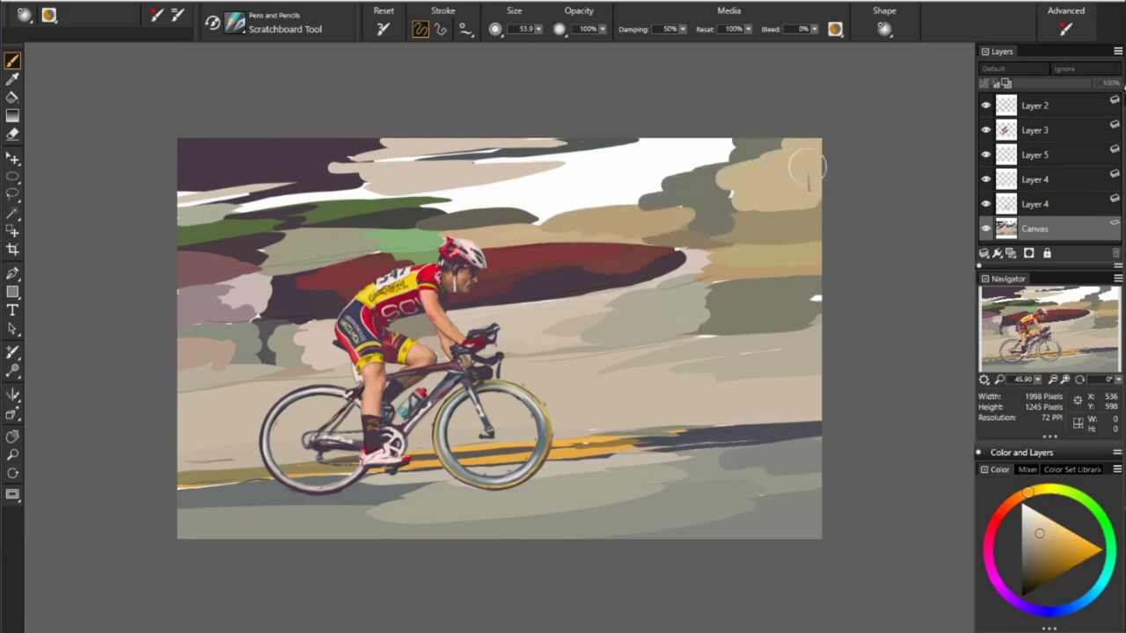
mouse_move(695, 167)
left_mouse_down()
mouse_move(796, 154)
mouse_move(563, 158)
left_mouse_up()
mouse_move(634, 185)
left_mouse_down()
mouse_move(537, 187)
mouse_move(422, 210)
mouse_move(545, 212)
left_mouse_up()
Extend a dark red band leftward and cover the remaining white sky with tan and grey-green
left_click(400, 260, "alt")
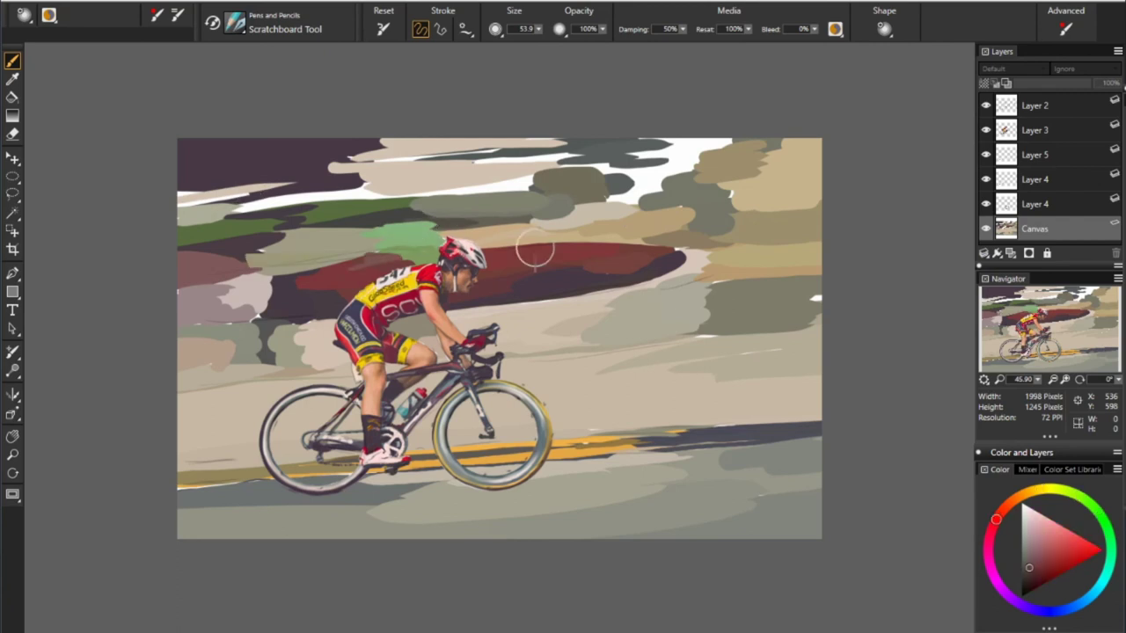
mouse_move(527, 269)
left_mouse_down()
mouse_move(264, 264)
mouse_move(180, 279)
left_mouse_up()
left_click_drag(730, 259, 682, 263)
left_click_drag(734, 145, 581, 149)
mouse_move(722, 180)
left_mouse_down()
mouse_move(598, 198)
mouse_move(453, 163)
left_mouse_up()
left_click_drag(587, 183, 223, 198)
left_click_drag(626, 168, 537, 171)
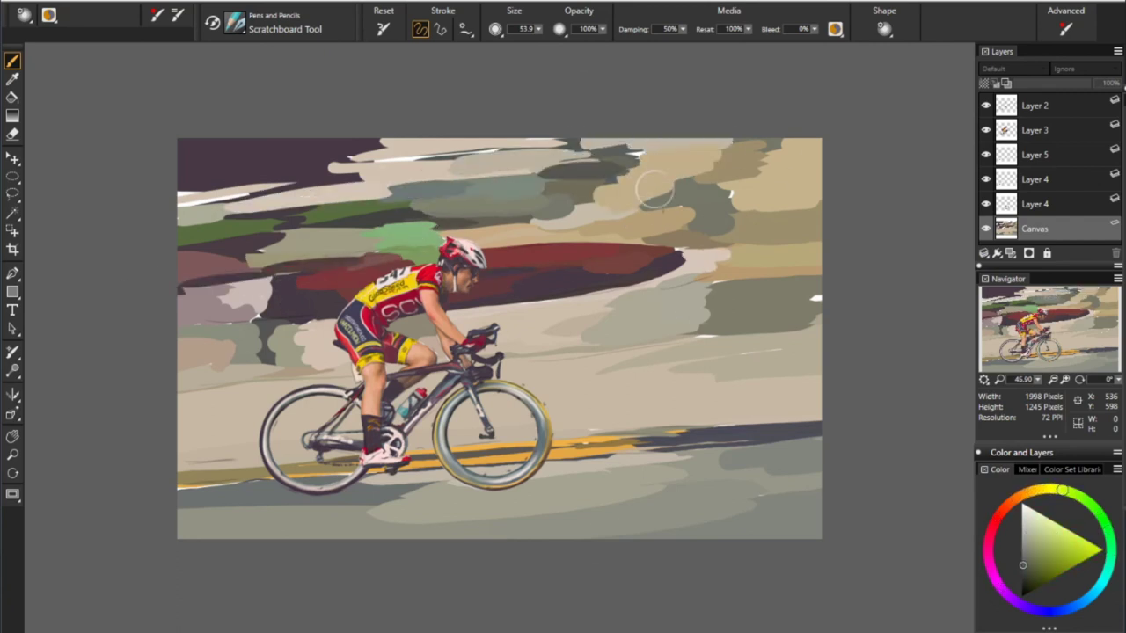
left_click_drag(757, 339, 580, 343)
Smear the grey-green area and upper-right clouds into horizontal motion streaks
left_click_drag(704, 299, 563, 325)
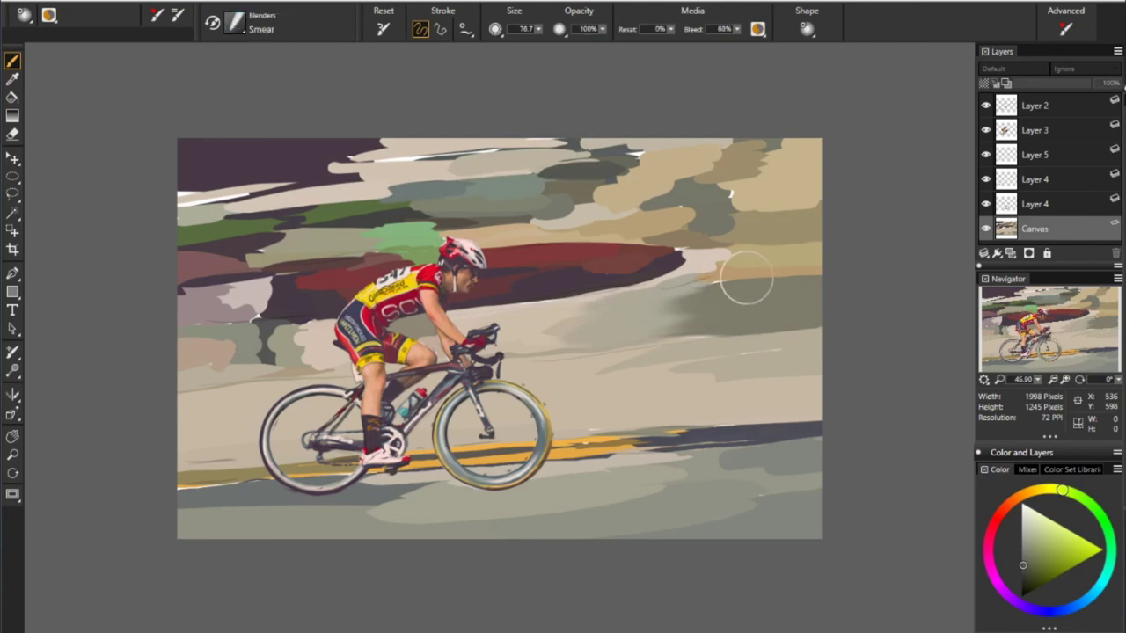
left_click_drag(787, 247, 682, 264)
left_click_drag(750, 221, 642, 171)
left_click_drag(757, 167, 629, 207)
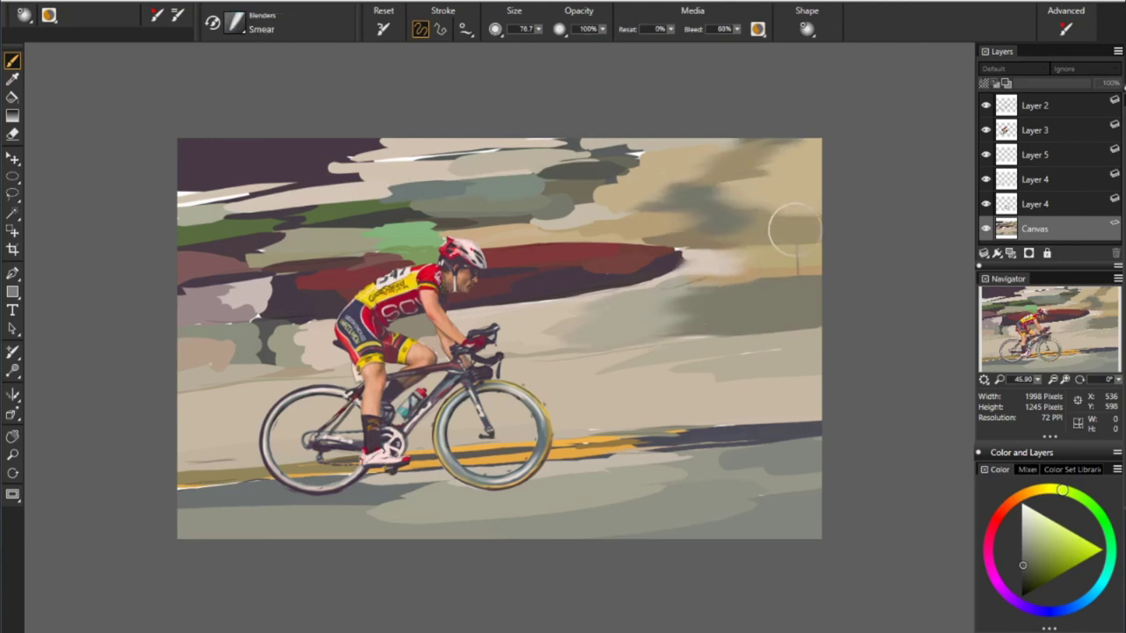
mouse_move(783, 220)
left_mouse_down()
mouse_move(638, 269)
mouse_move(546, 282)
left_mouse_up()
Blend the red band's end, the green patch and the dark patches behind the rider into horizontal cloud streaks
left_click_drag(492, 230, 352, 242)
left_click_drag(524, 211, 360, 237)
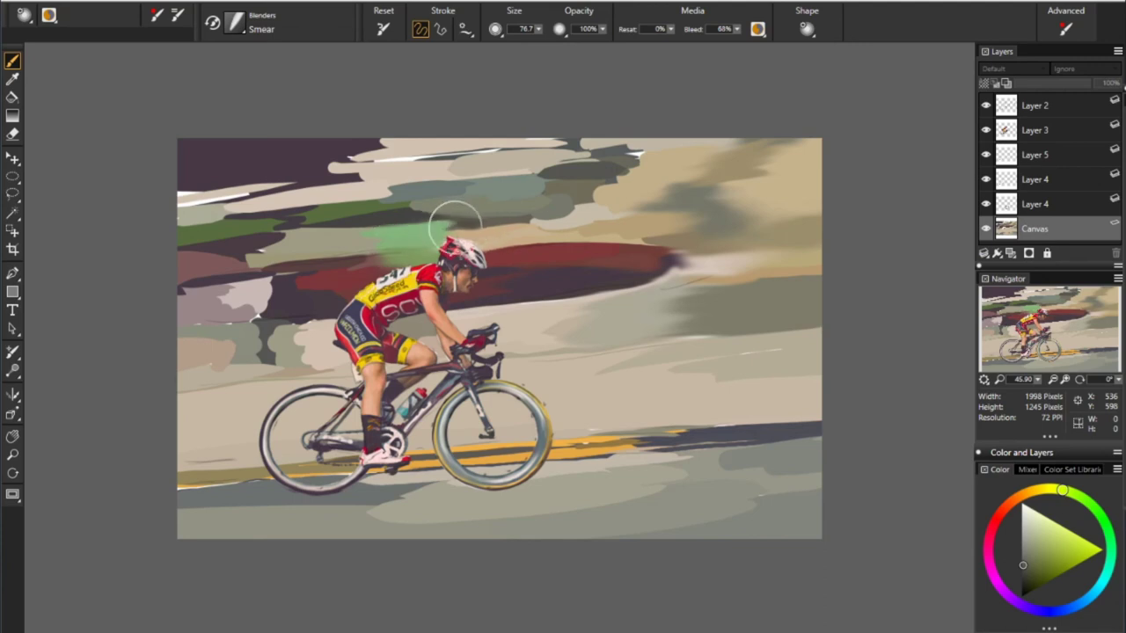
mouse_move(299, 277)
left_mouse_down()
mouse_move(224, 303)
mouse_move(325, 339)
mouse_move(246, 387)
mouse_move(224, 317)
left_mouse_up()
left_click_drag(325, 224, 184, 264)
left_click_drag(316, 176, 185, 202)
left_click_drag(466, 158, 264, 207)
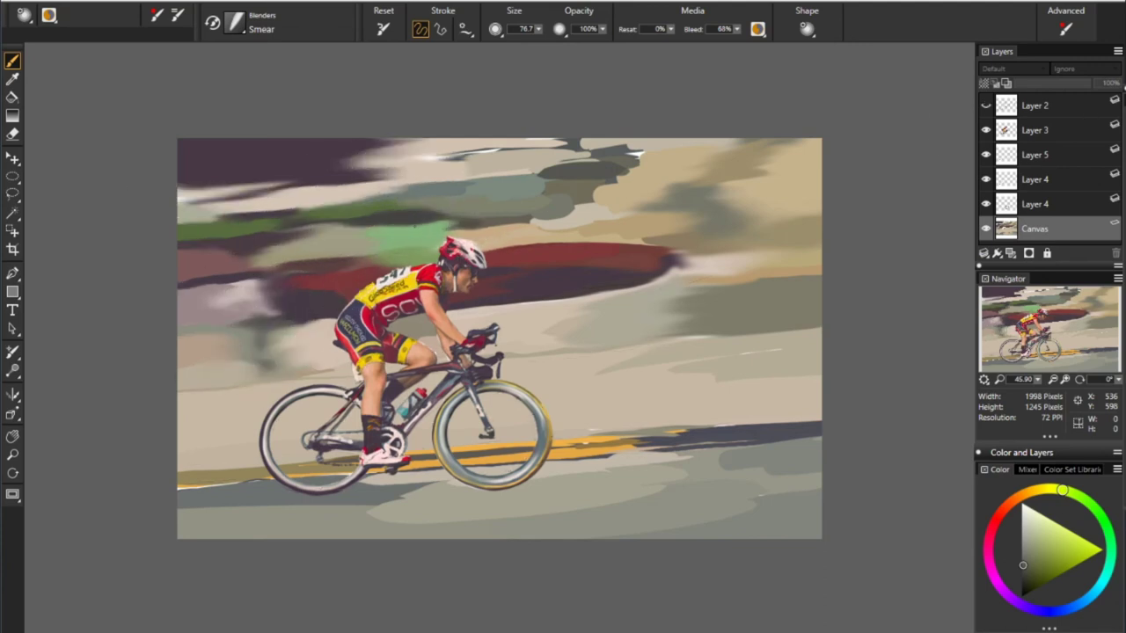
left_click_drag(677, 175, 404, 220)
Blur the top streaks, the lower-right road shadow, the yellow road line and the left background, then add Layer 6
left_click_drag(677, 149, 422, 159)
left_click_drag(752, 291, 475, 303)
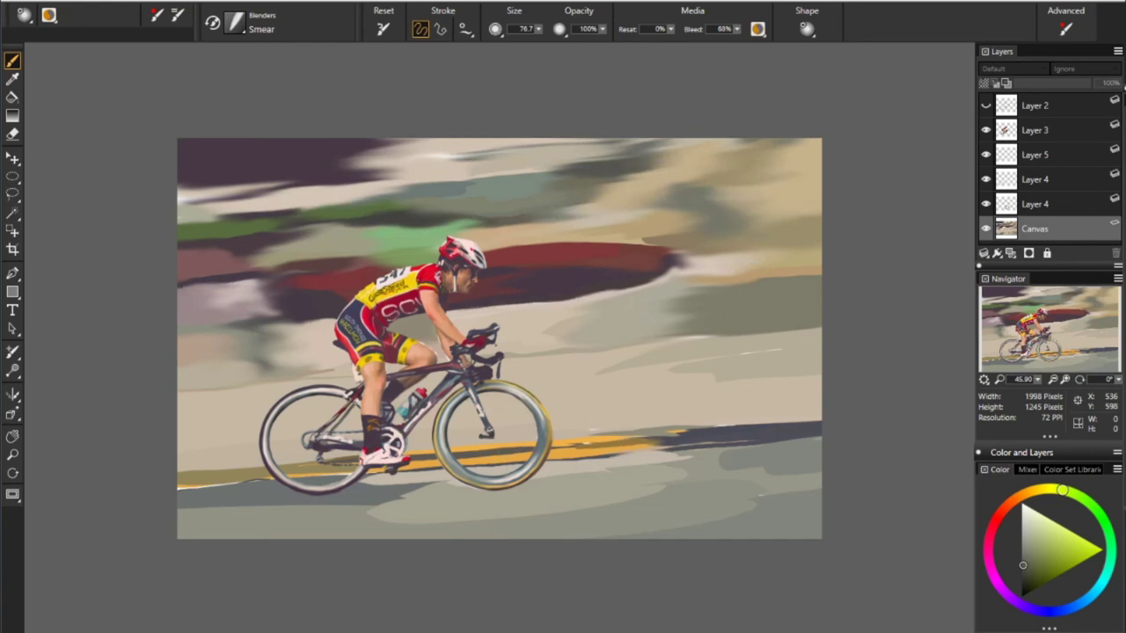
left_click_drag(818, 427, 607, 444)
mouse_move(712, 449)
left_mouse_down()
mouse_move(202, 490)
mouse_move(686, 528)
left_mouse_up()
left_click_drag(315, 251, 189, 264)
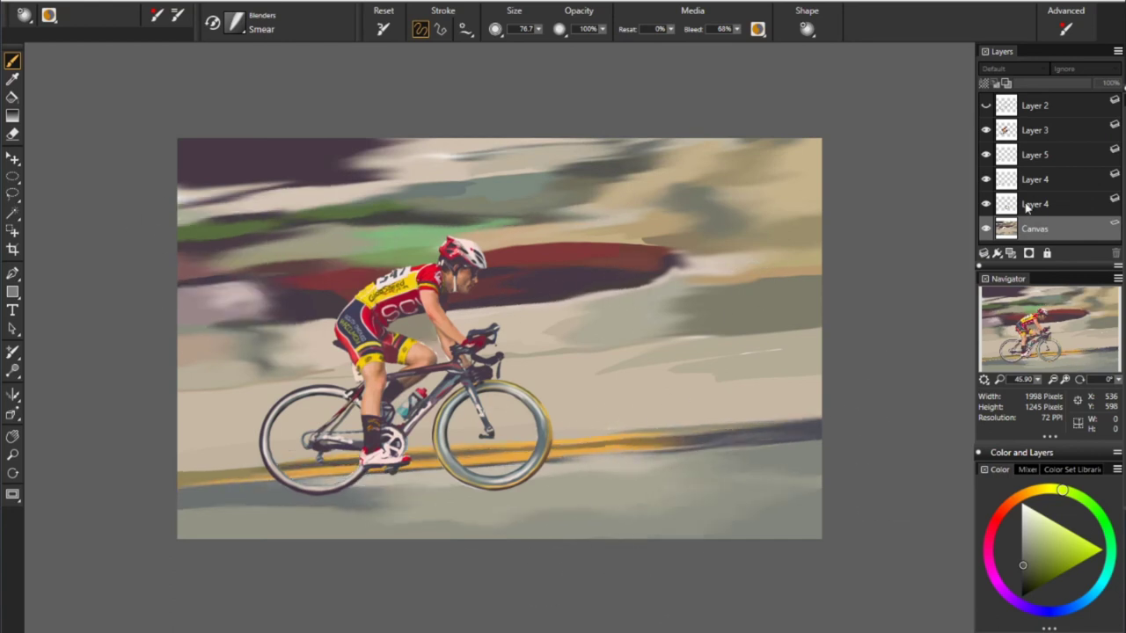
key("ctrl+shift+n")
Draw a thin straight speed line across the upper canvas with the Flat Color pen
key("b")
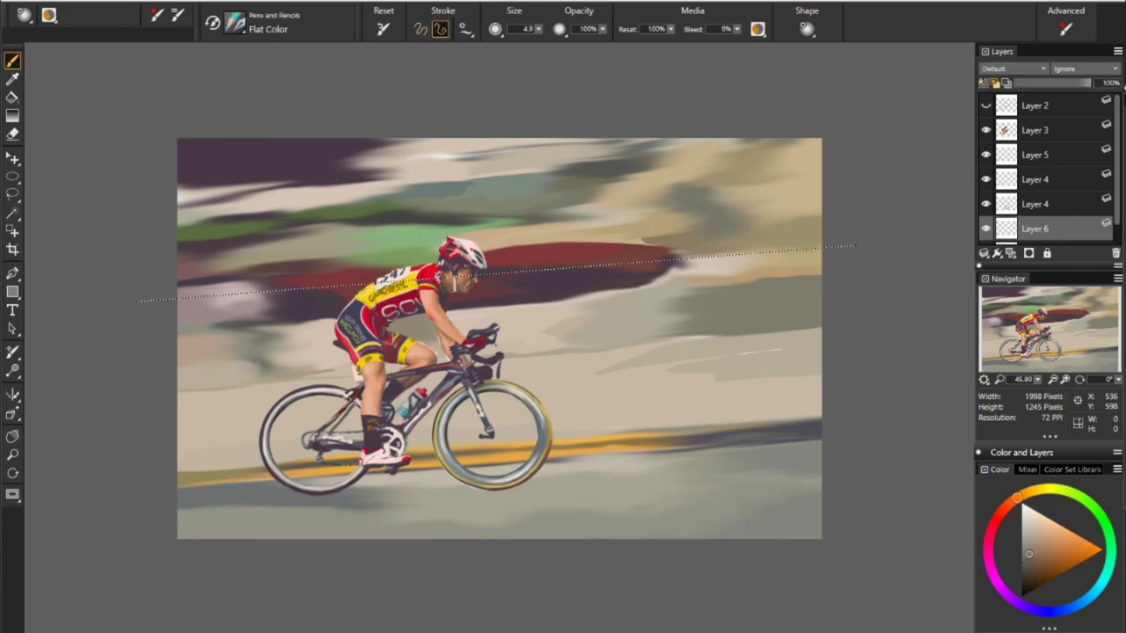
left_click(853, 245)
left_click(163, 262)
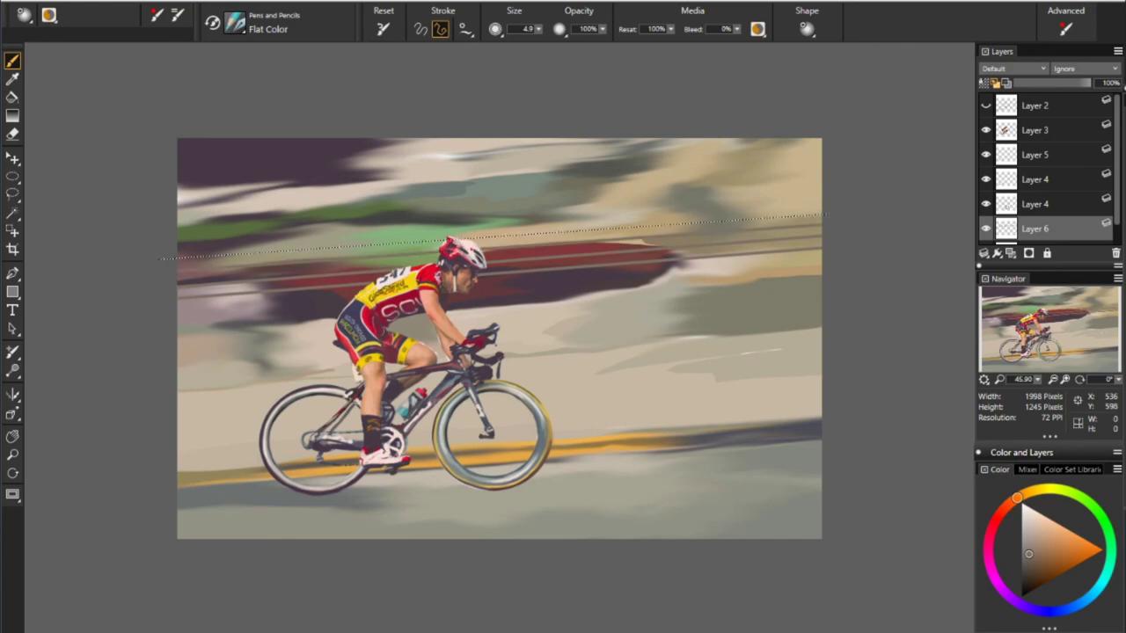
left_click(171, 261)
At brush size 3.6, draw dark straight speed lines across the sky and along the top edge
key("bracketleft")
key("bracketleft")
key("bracketleft")
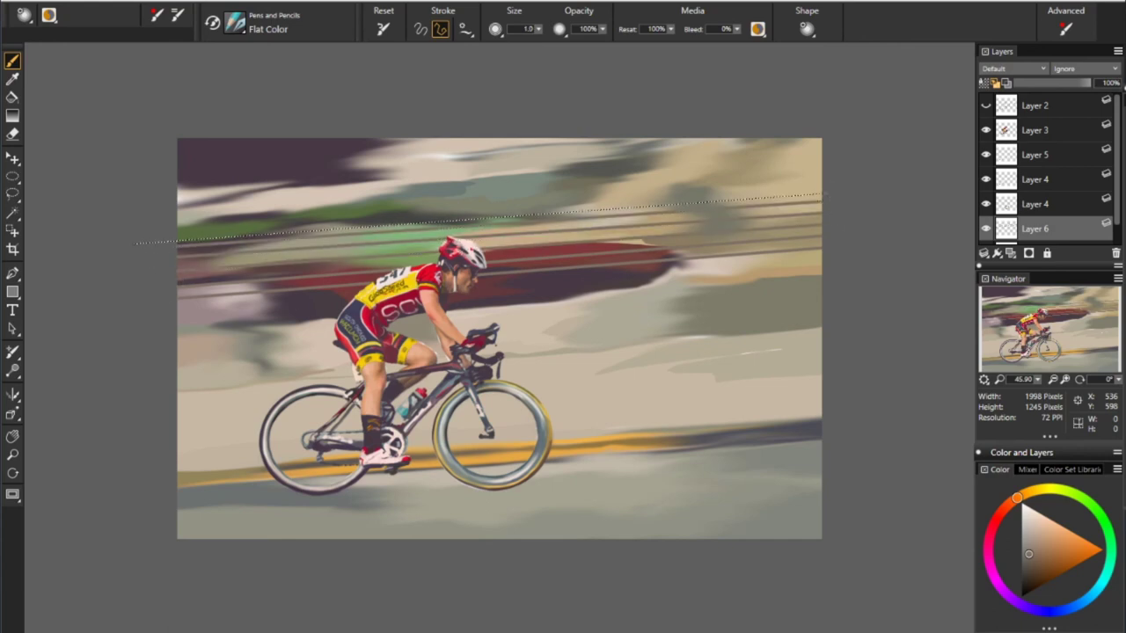
key("bracketleft")
key("bracketleft")
left_click_drag(535, 28, 528, 35)
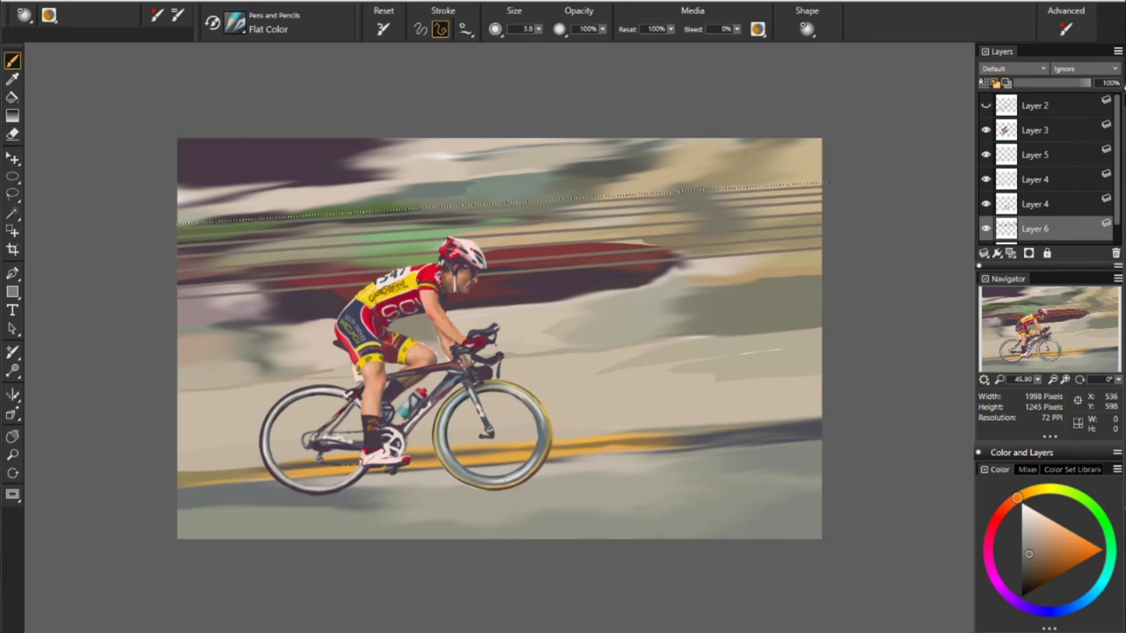
left_click(178, 222)
left_click(827, 173)
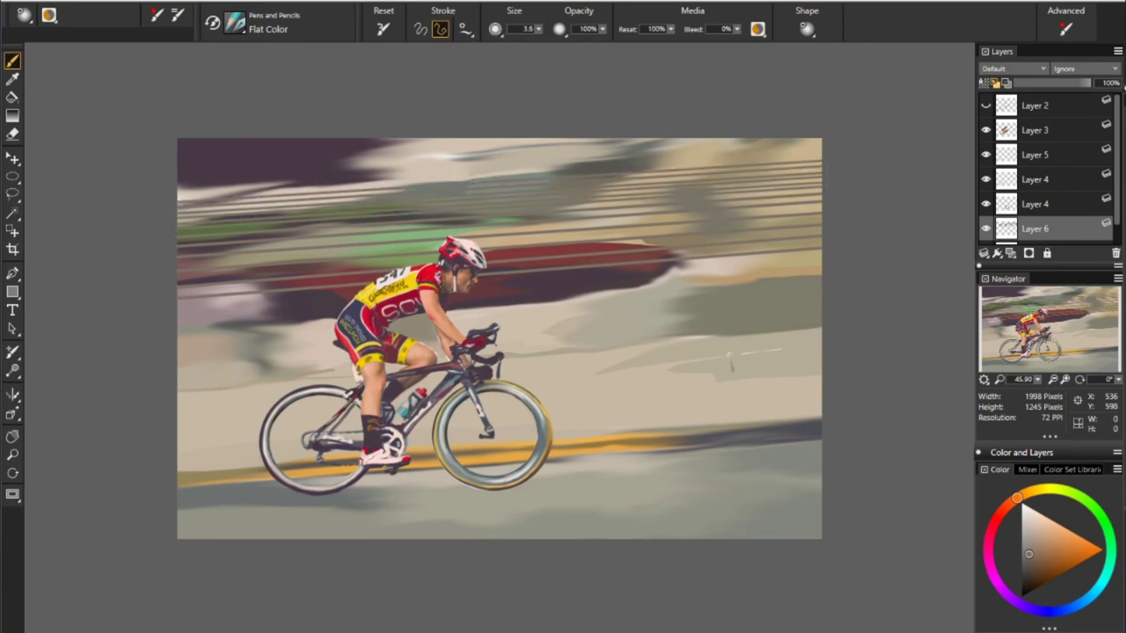
left_click(161, 176)
At size 6.5, draw two dark greyish-blue slanted streaks at the right
key("bracketleft")
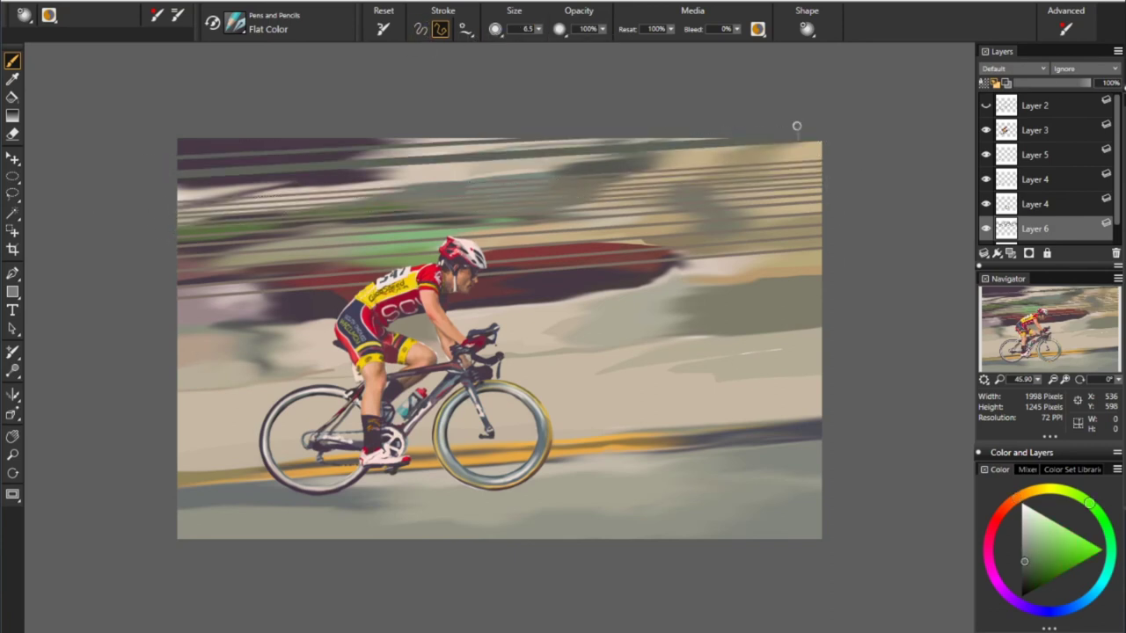
left_click(554, 164, "alt")
mouse_move(823, 259)
left_mouse_down()
mouse_move(653, 281)
mouse_move(824, 278)
mouse_move(630, 315)
mouse_move(823, 319)
left_mouse_up()
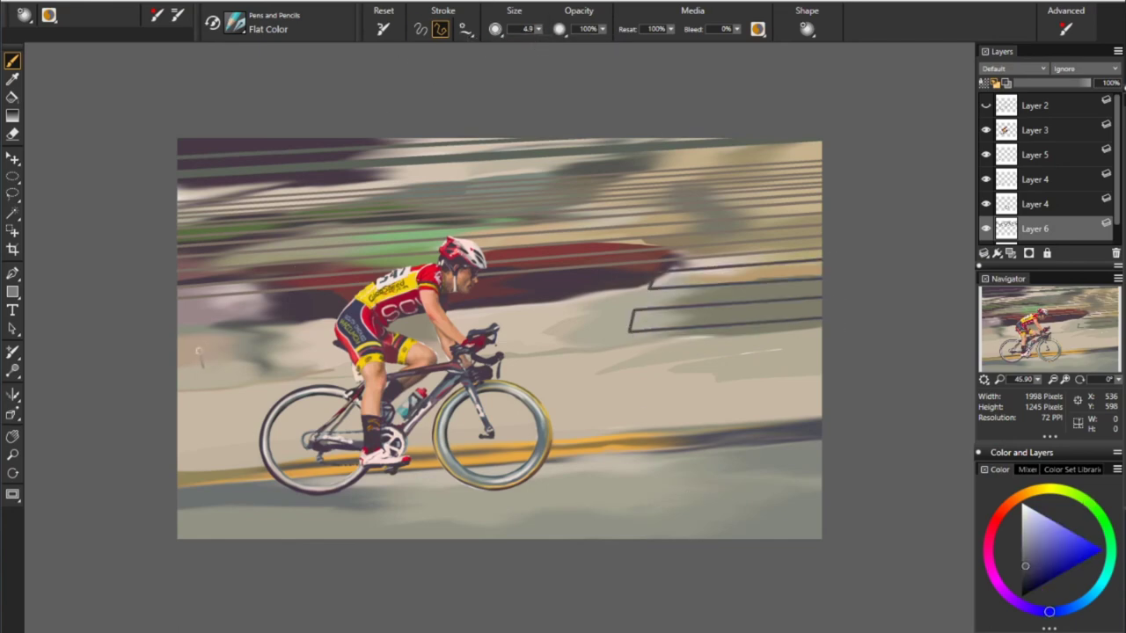
left_click(386, 163, "alt")
Airbrush a dark blue-grey shadow along the right road edge and erase its left end
left_click(447, 28)
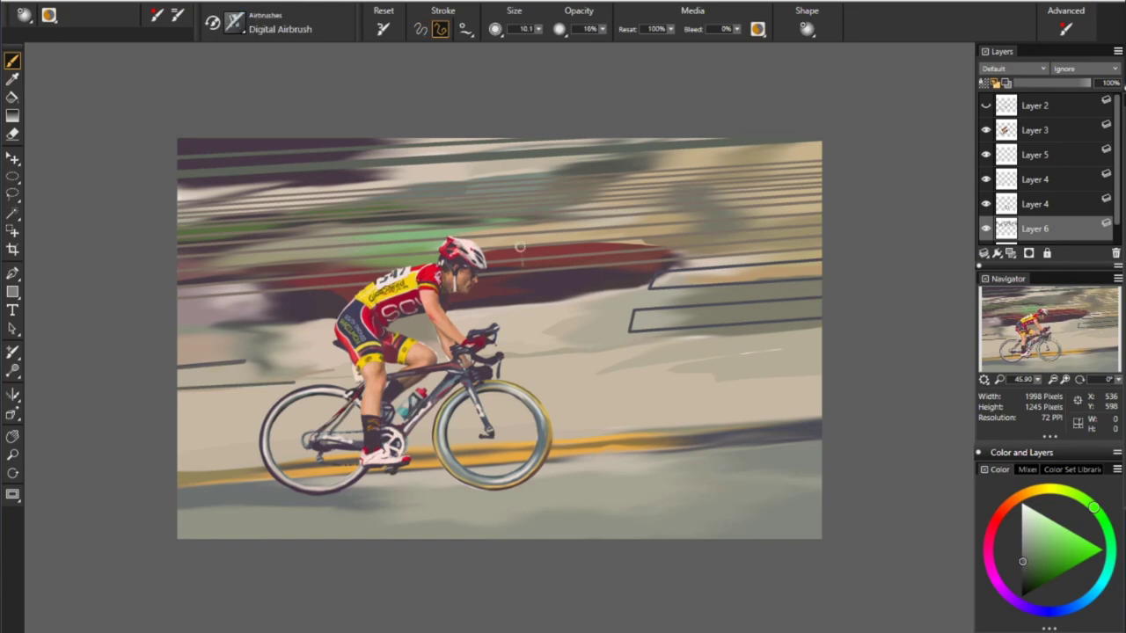
left_click(757, 431, "alt")
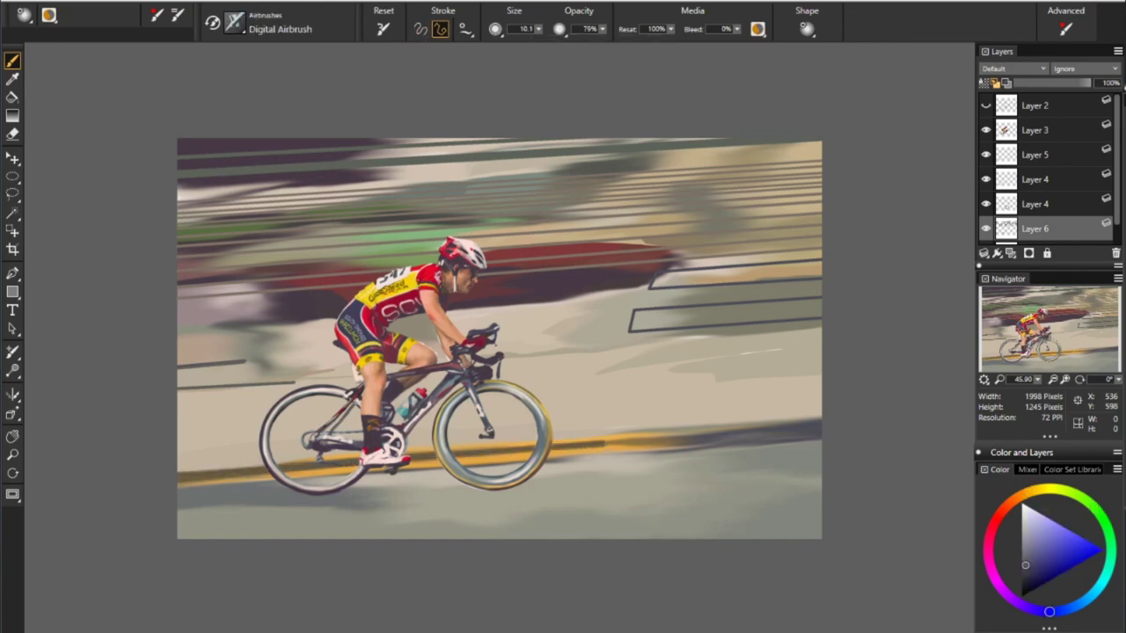
left_click_drag(609, 435, 824, 426)
left_click(827, 491, "alt")
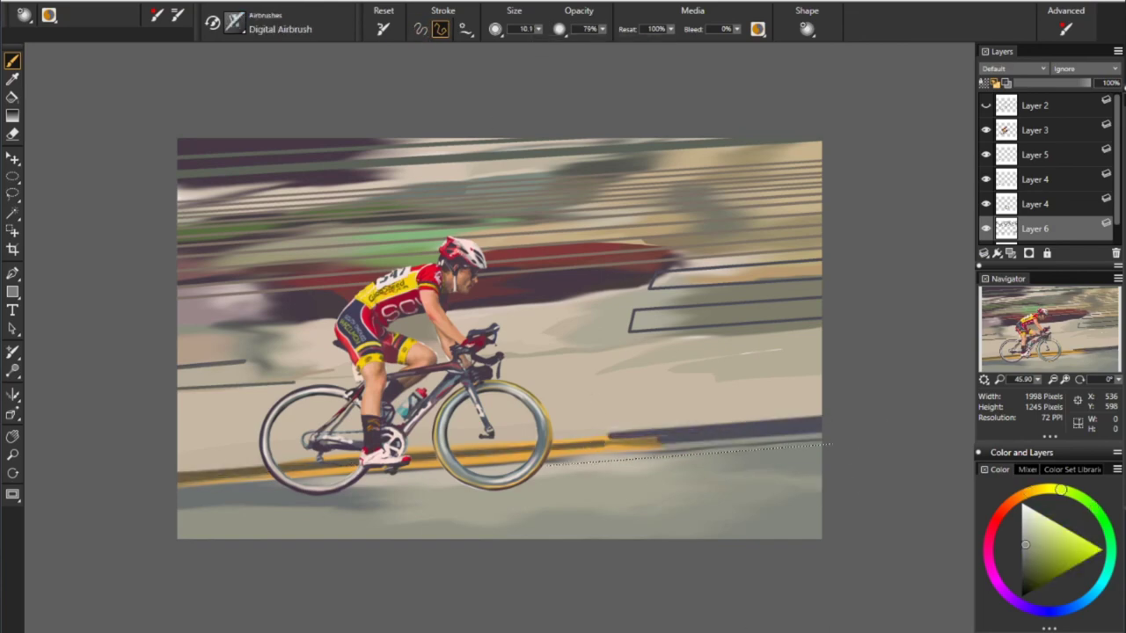
left_click(832, 444, "shift")
key("e")
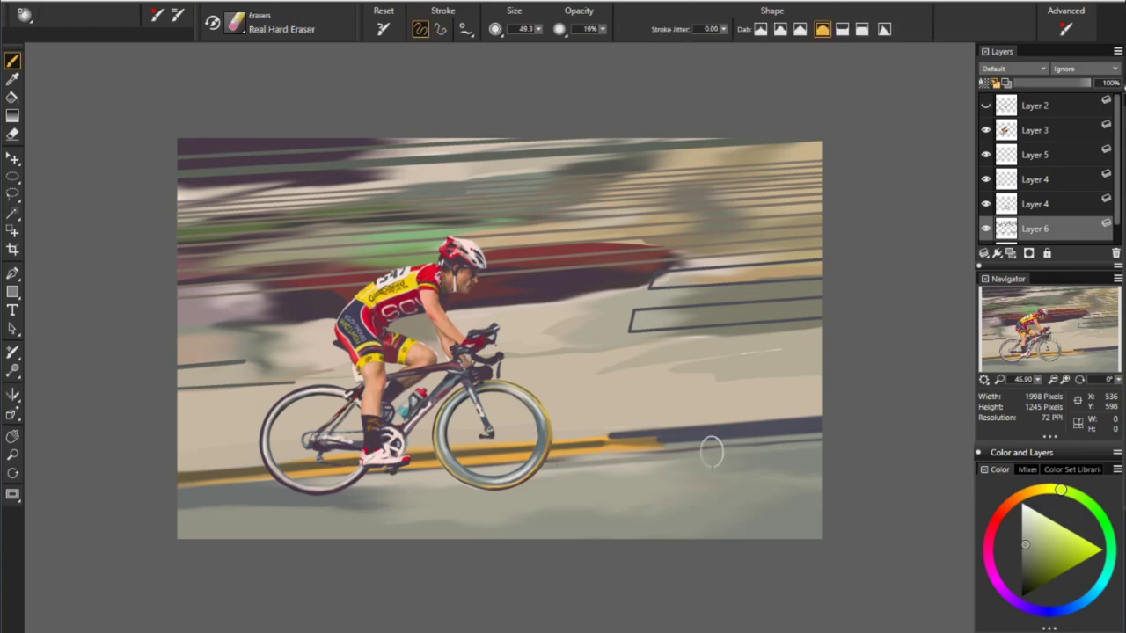
left_click_drag(691, 440, 623, 453)
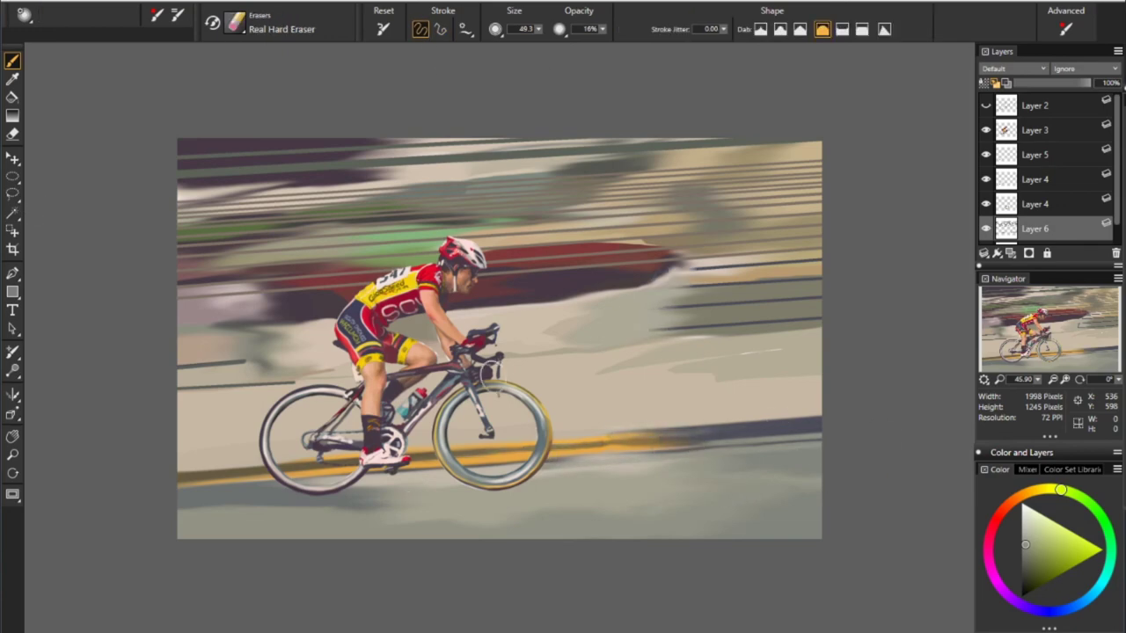
Set the speed-line layer's composite method to Luminosity and add another new layer
left_click(1014, 69)
left_click(1003, 142)
left_click(1014, 69)
left_click(999, 202)
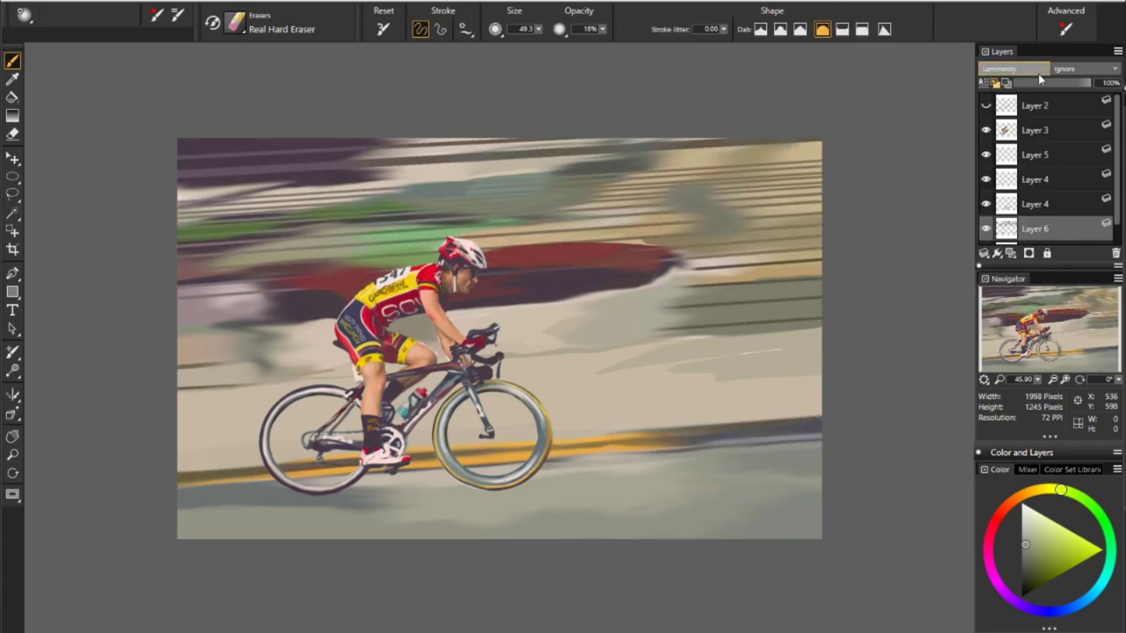
left_click(1014, 68)
left_click(998, 307)
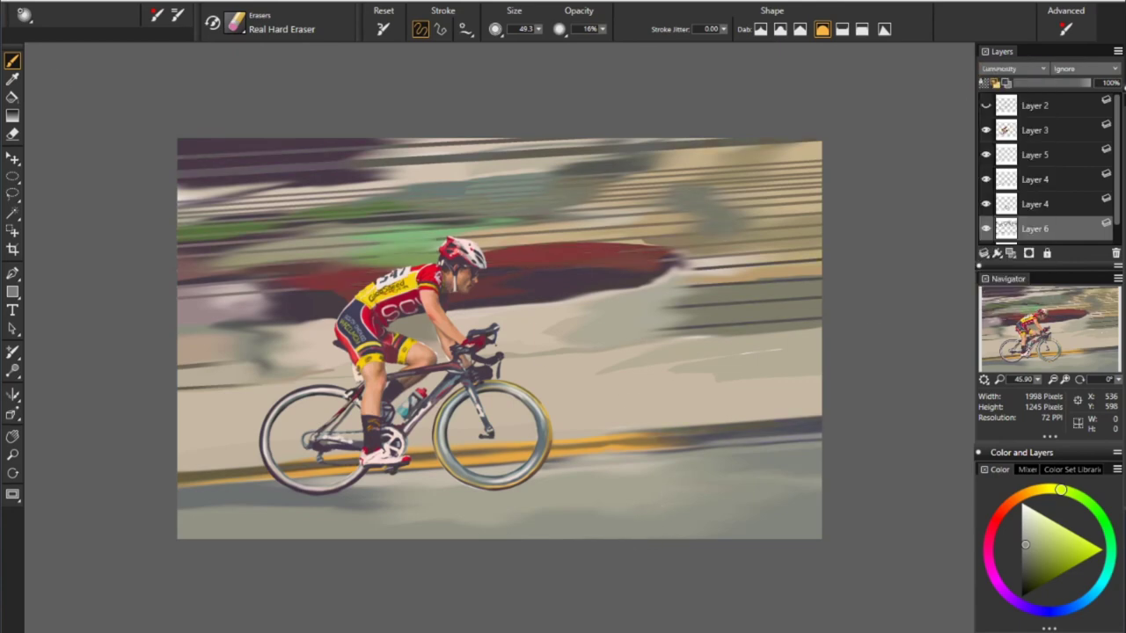
key("ctrl+shift+n")
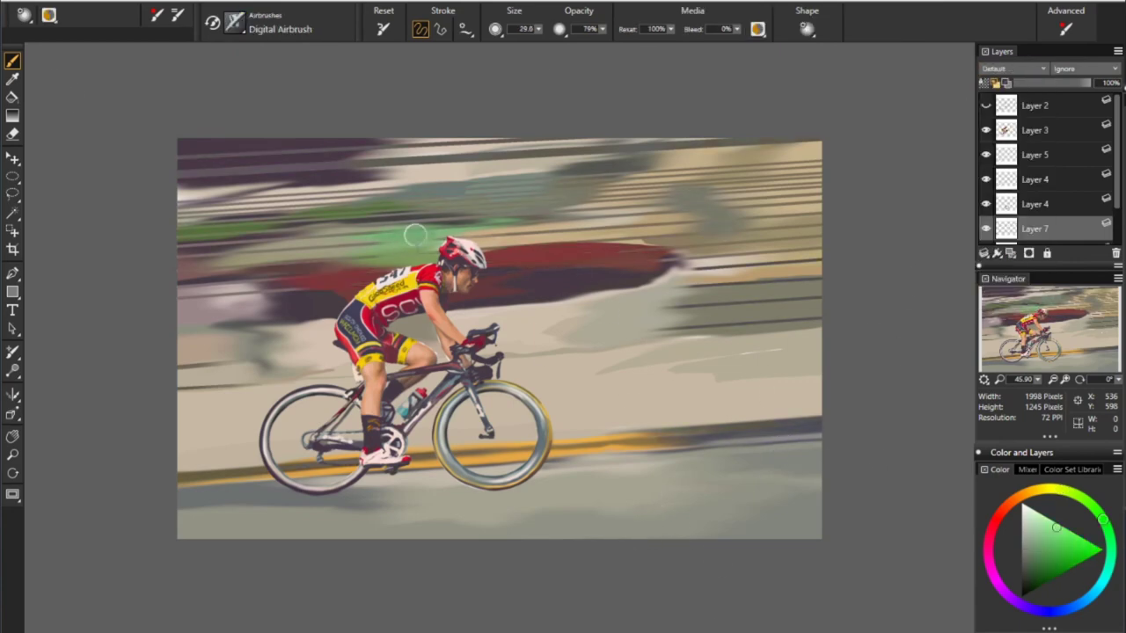
Airbrush a soft green streak into the upper background, then sample beige, orange, green and magenta tones
left_click_drag(382, 236, 431, 235)
left_click(310, 324, "alt")
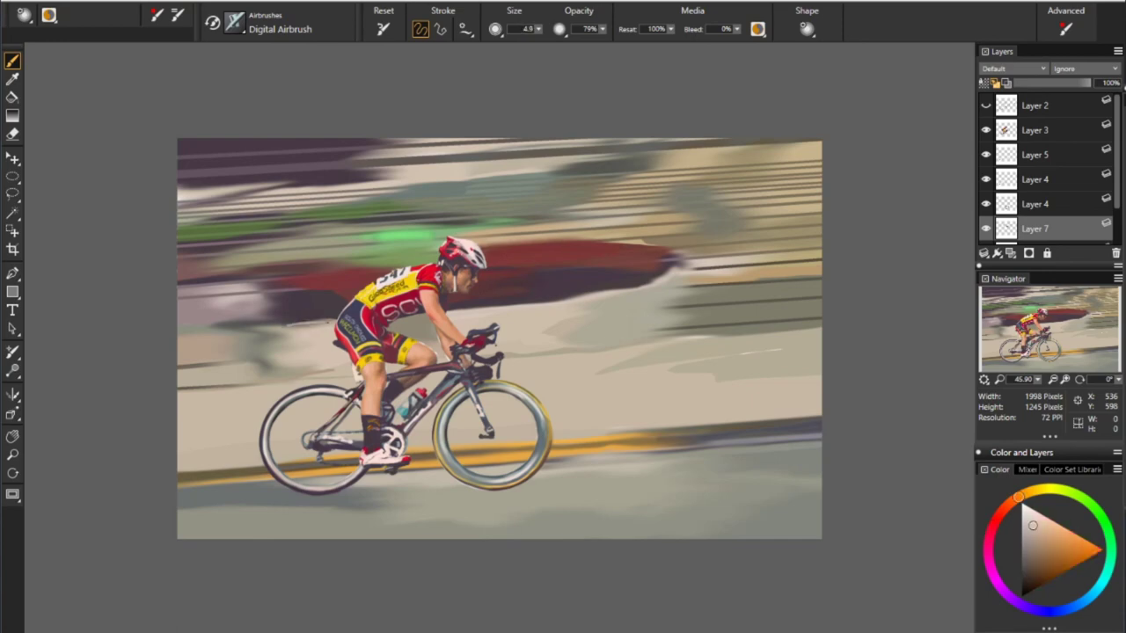
left_click(467, 233, "alt")
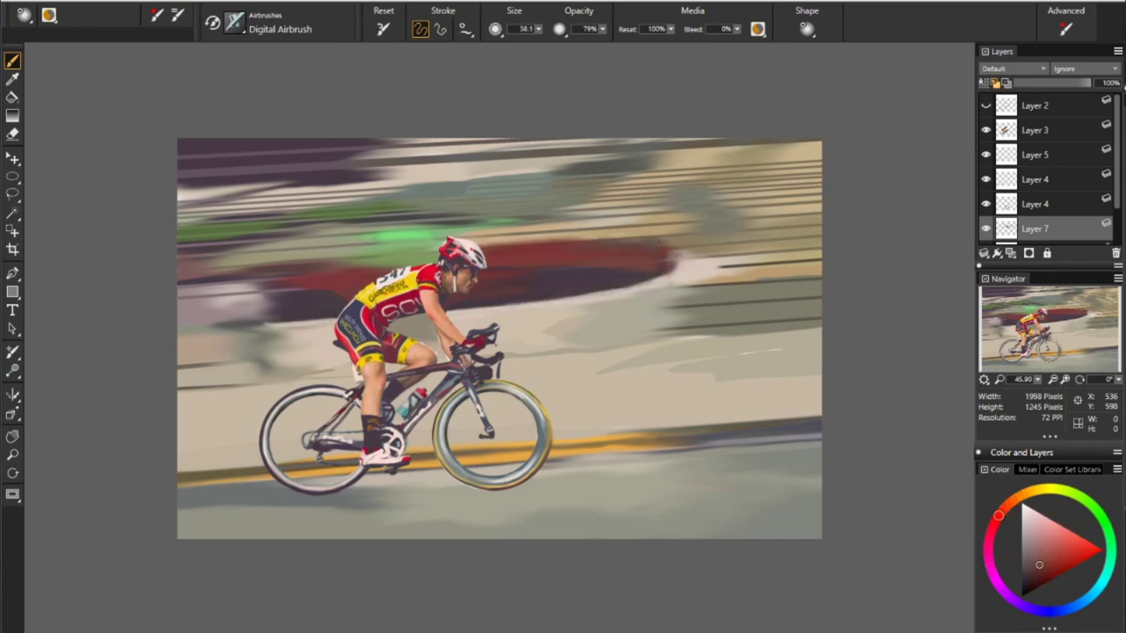
left_click(625, 231, "alt")
left_click(393, 238, "alt")
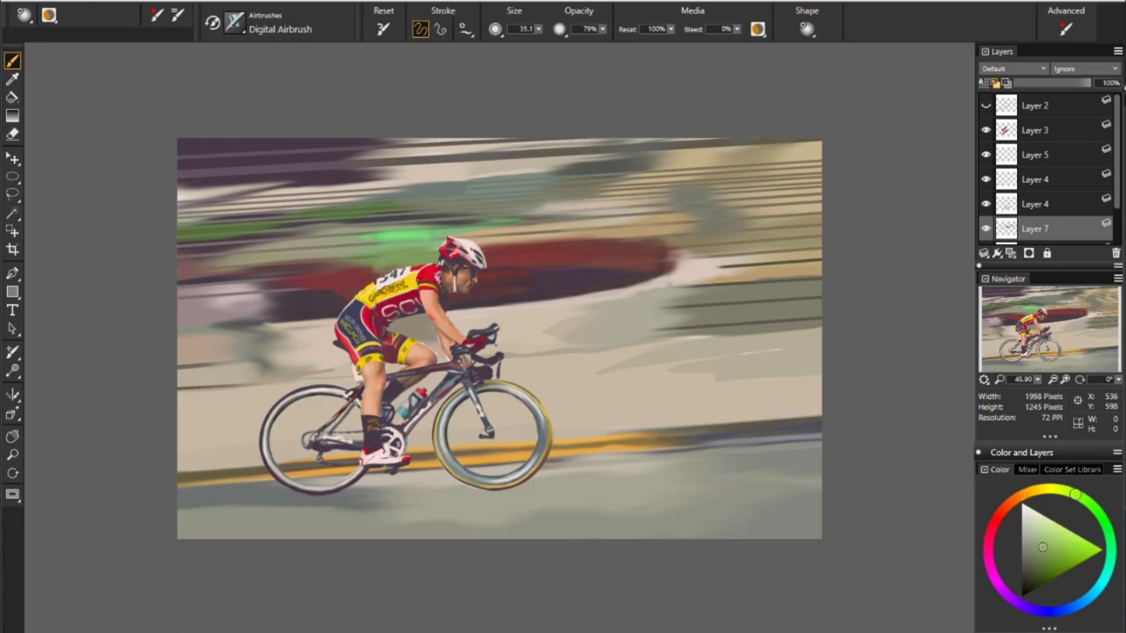
left_click(337, 258, "alt")
left_click(276, 284, "alt")
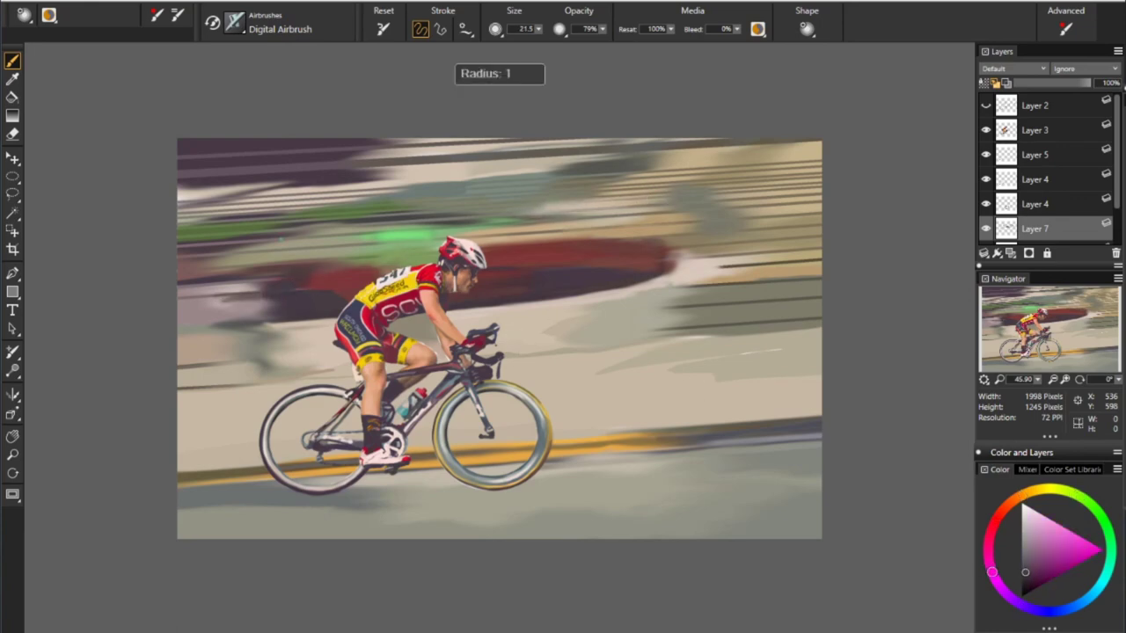
Darken the upper-left background with purple and extend the dark strokes down the left side toward the road
left_click(280, 252, "alt")
left_click_drag(316, 215, 423, 202)
left_click_drag(211, 211, 299, 168)
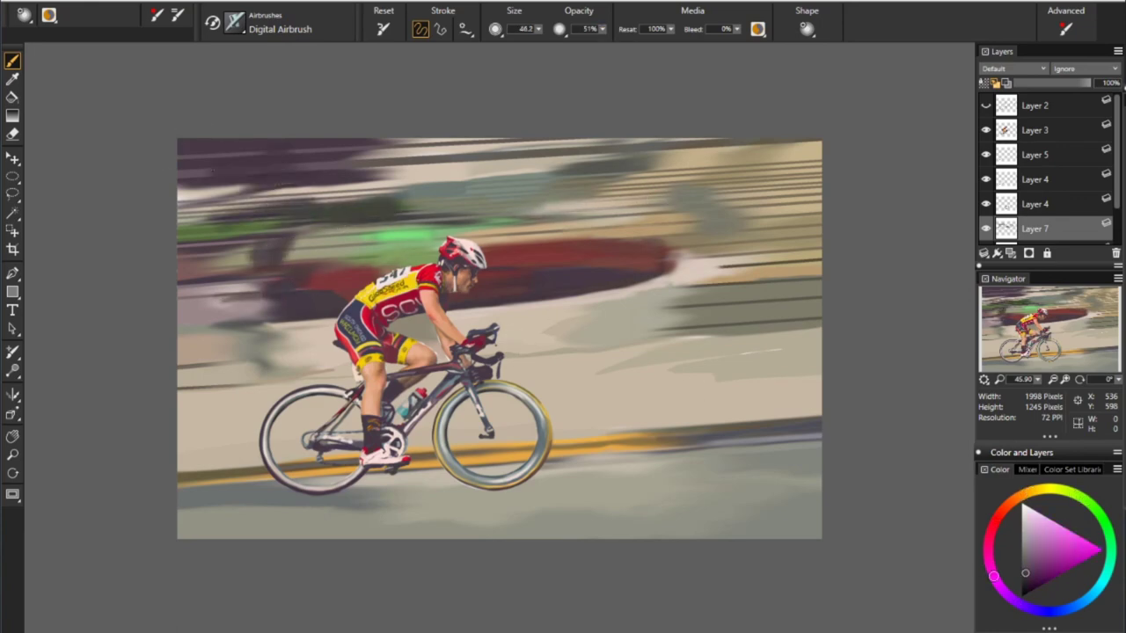
left_click_drag(185, 165, 466, 156)
left_click_drag(292, 266, 193, 259)
left_click(228, 307, "alt")
left_click_drag(246, 308, 190, 326)
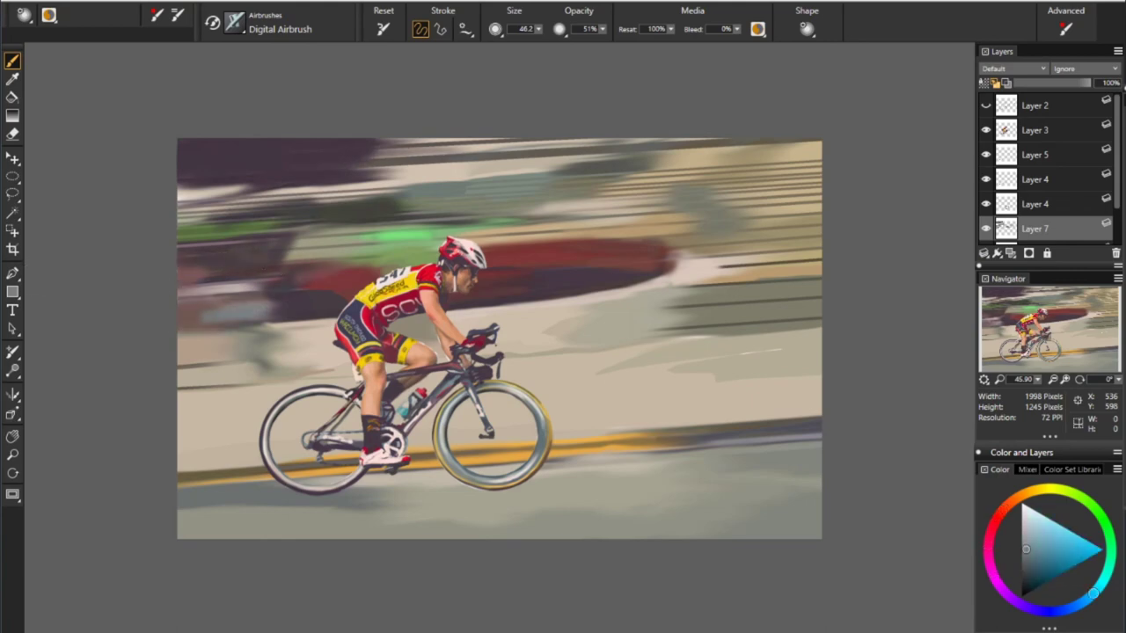
left_click_drag(264, 330, 255, 387)
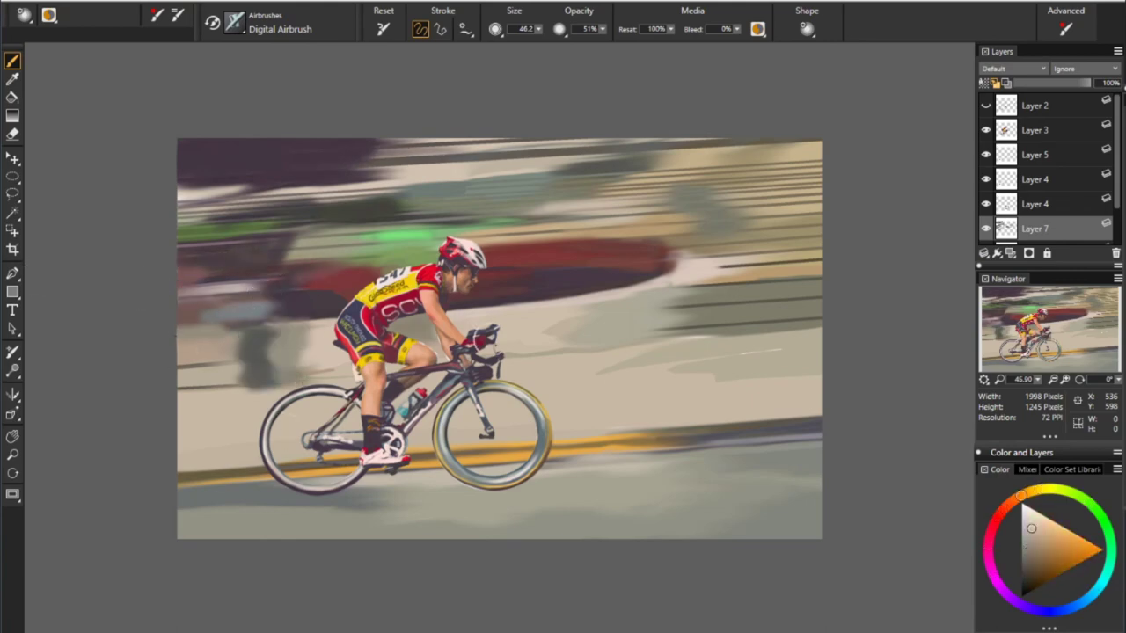
Sample pale beige and yellow tones and cover the grey-green streaks right of the cyclist in beige
left_click(423, 338, "alt")
left_click(246, 427, "alt")
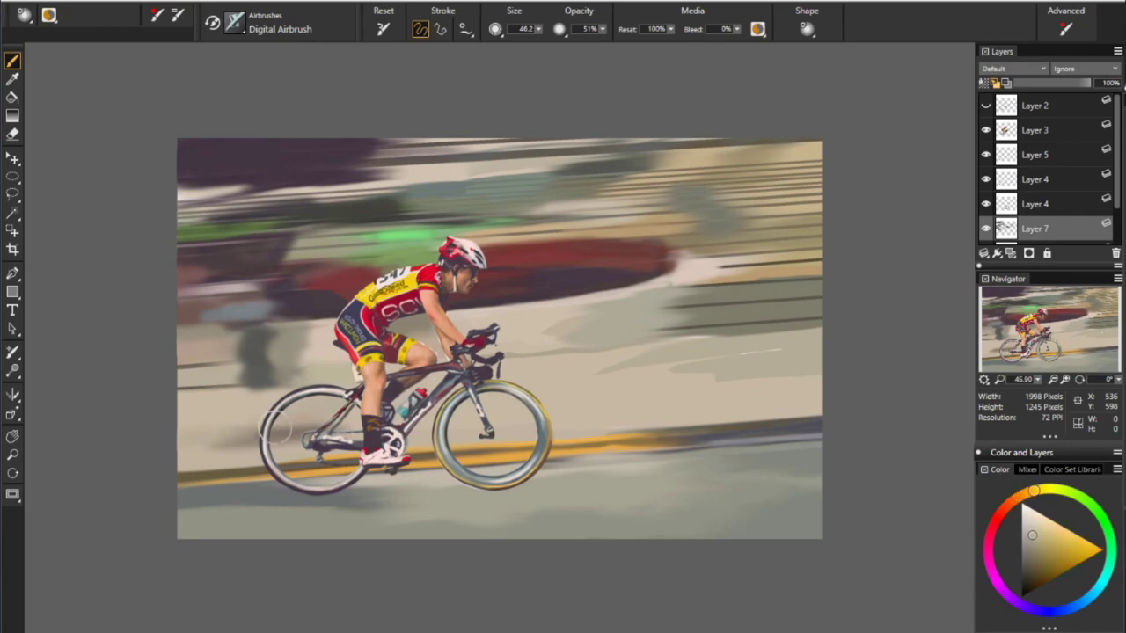
left_click(268, 401, "alt")
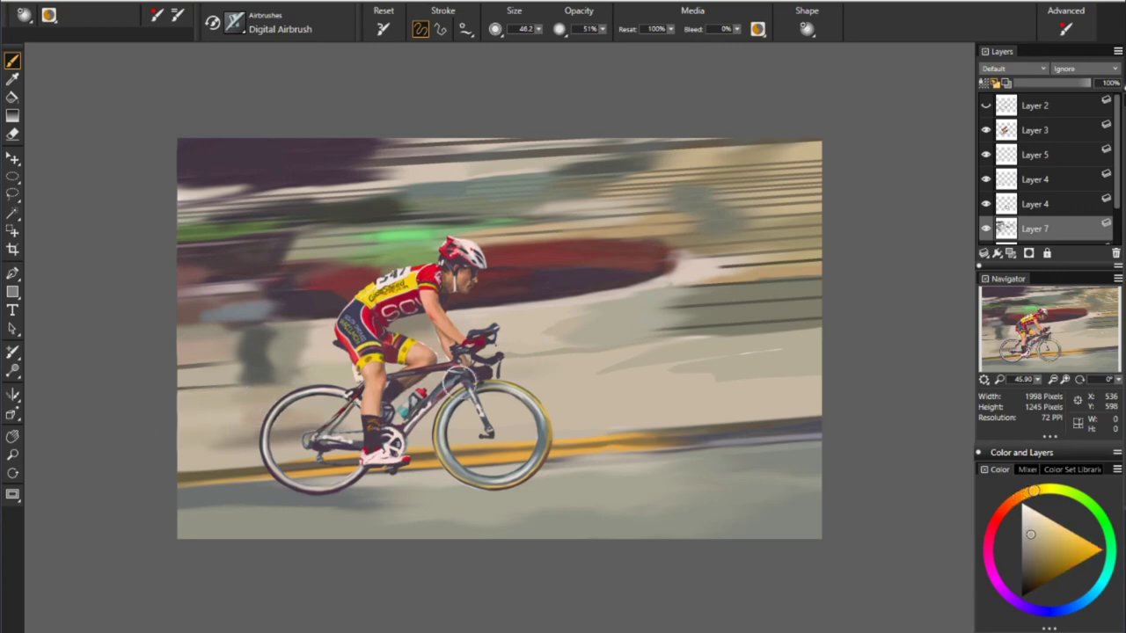
left_click(460, 381, "alt")
left_click(304, 430, "alt")
left_click(237, 447, "alt")
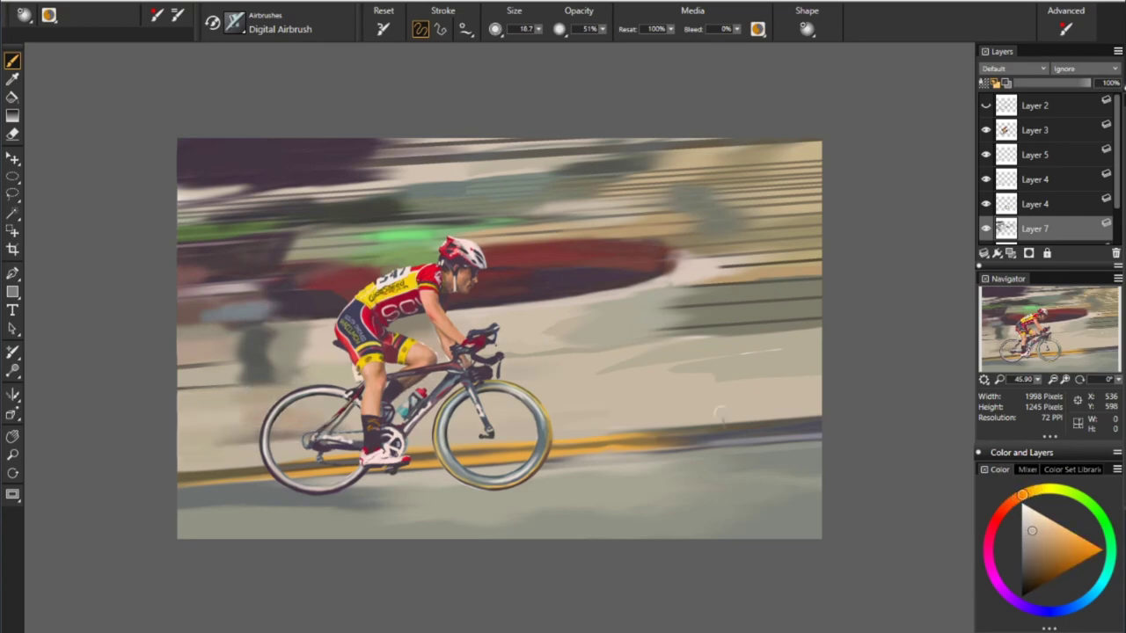
left_click(457, 445, "alt")
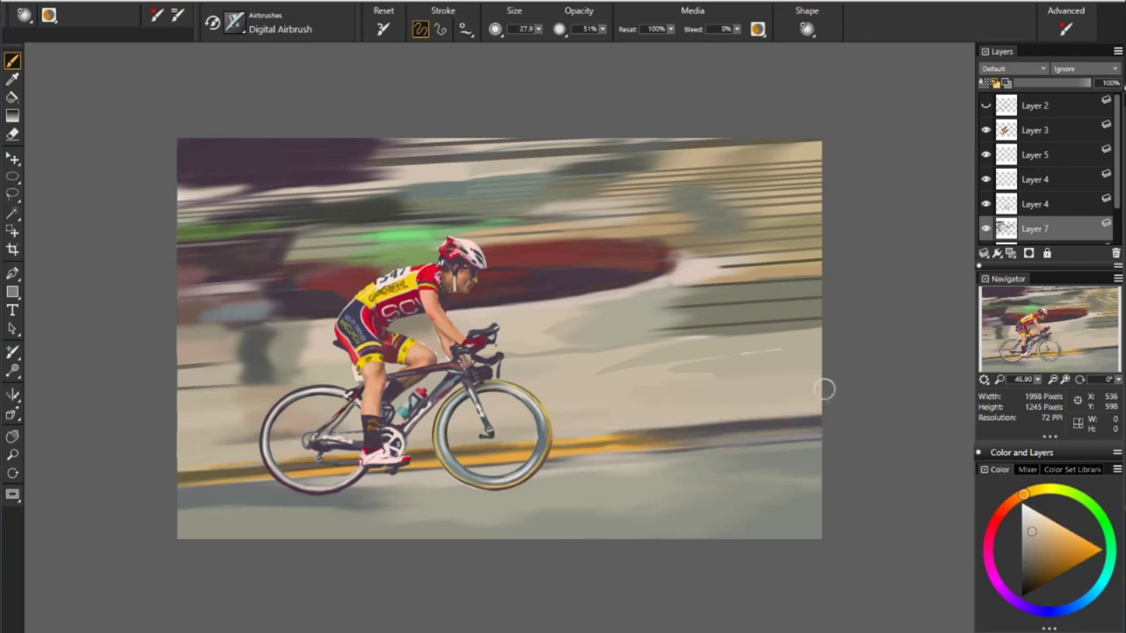
left_click(690, 360, "alt")
left_click_drag(690, 360, 546, 339)
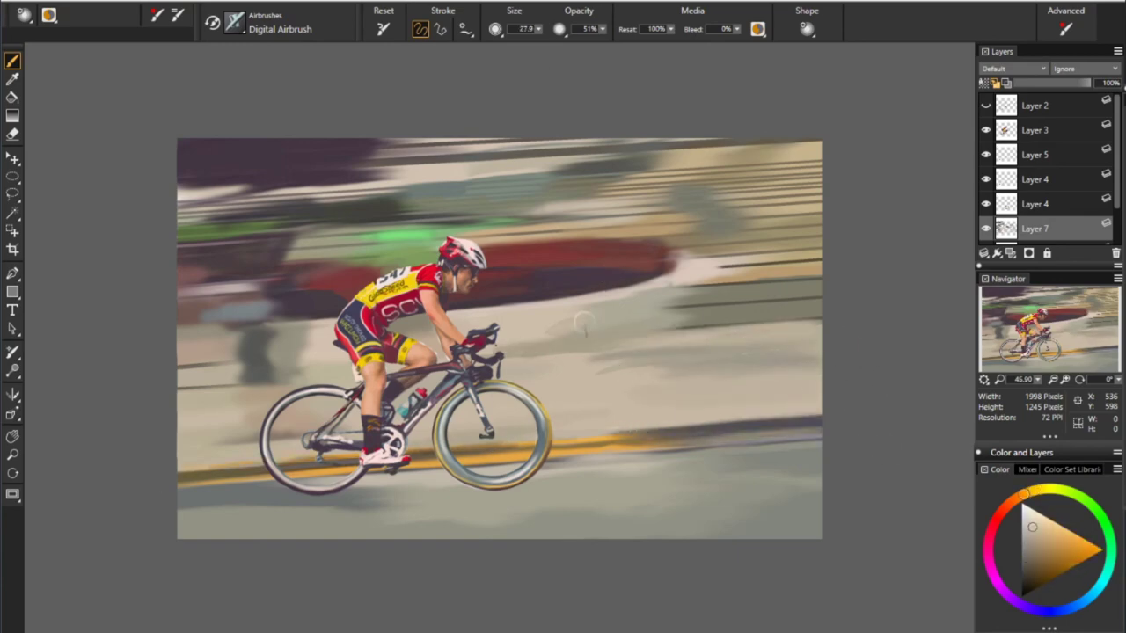
Paint a grey-green streak across the upper background and sample orange-brown, dark green and blue colours
left_click(671, 245, "alt")
left_click(709, 237, "alt")
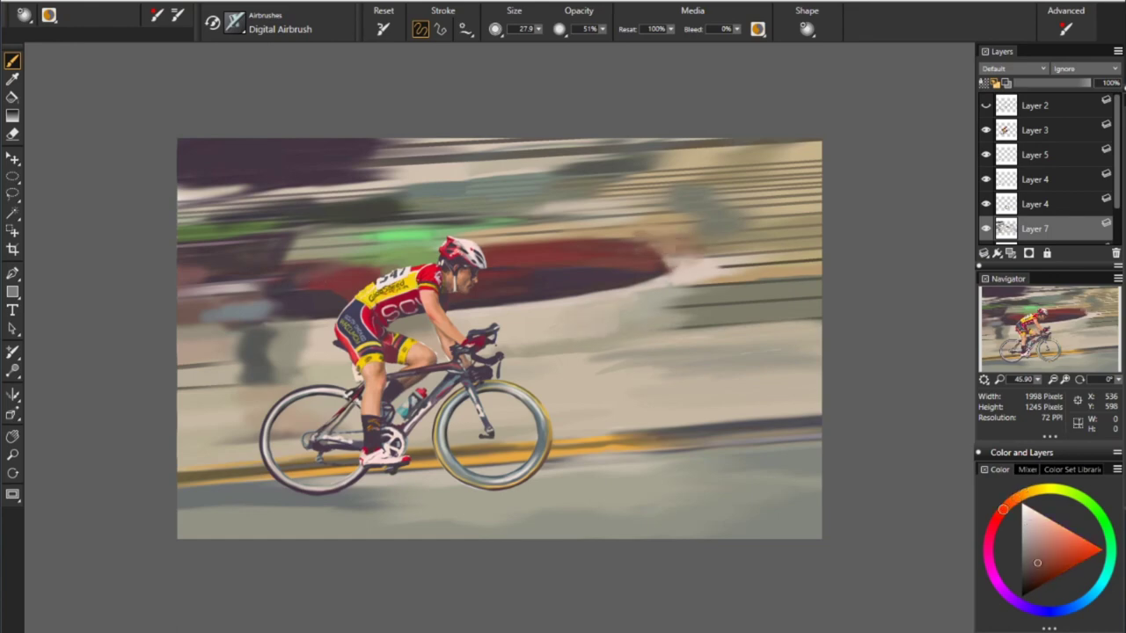
left_click_drag(580, 198, 387, 220)
left_click(425, 183, "alt")
left_click(527, 151, "alt")
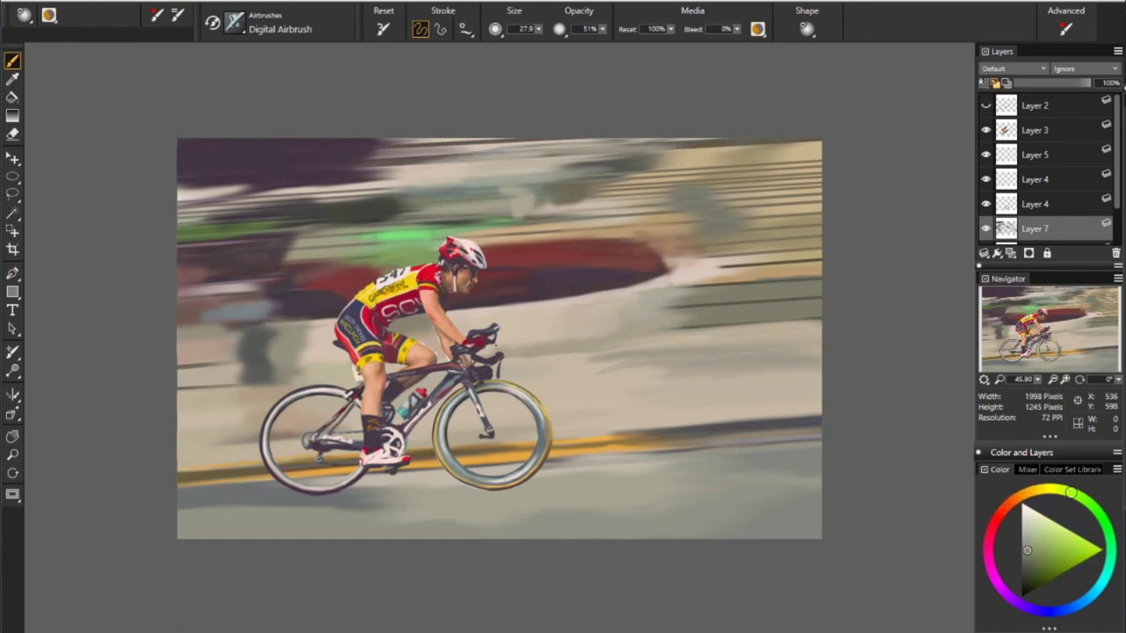
left_click(396, 147, "alt")
left_click(545, 145, "alt")
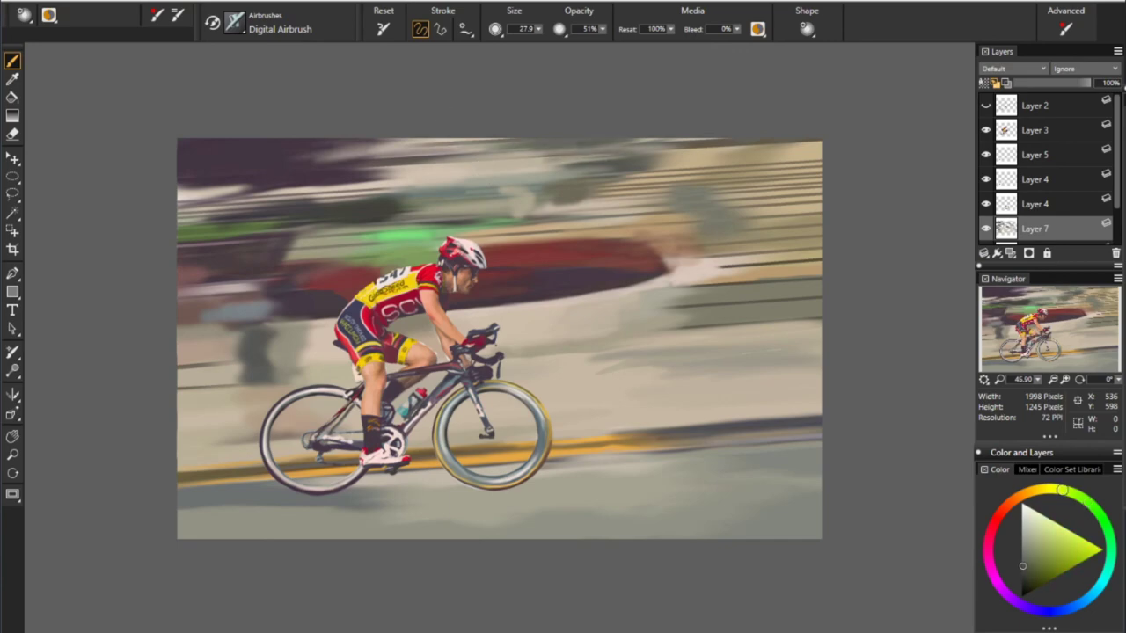
left_click(480, 172, "alt")
left_click(672, 241, "alt")
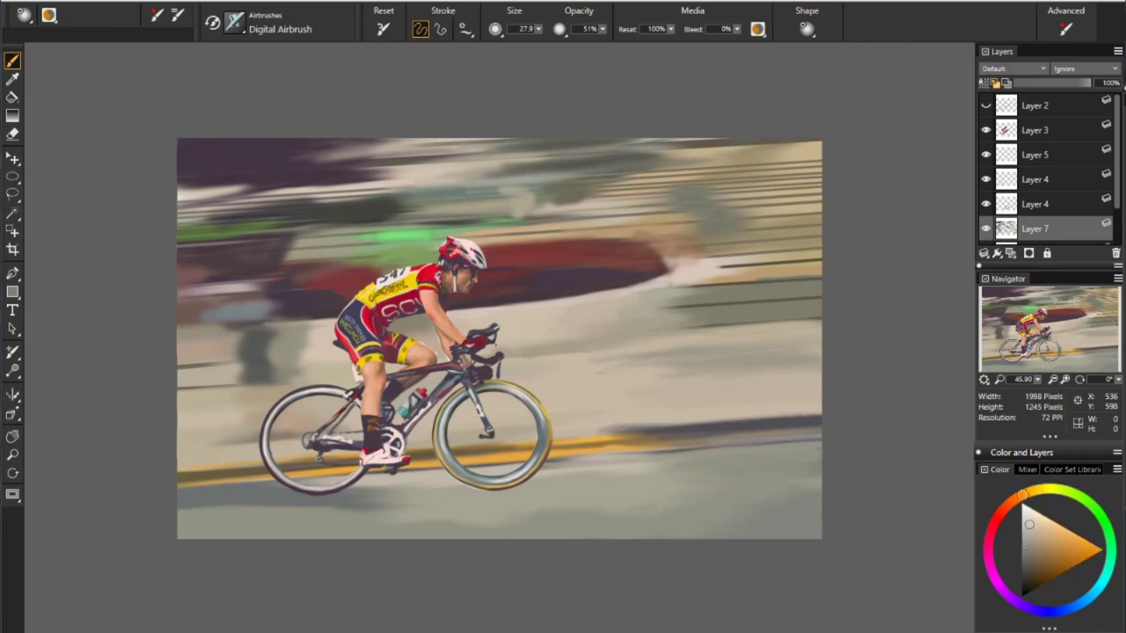
Resize the airbrush and pick grey-teal, grey-blue and yellow-olive colours for the road shading
left_click(686, 479, "alt")
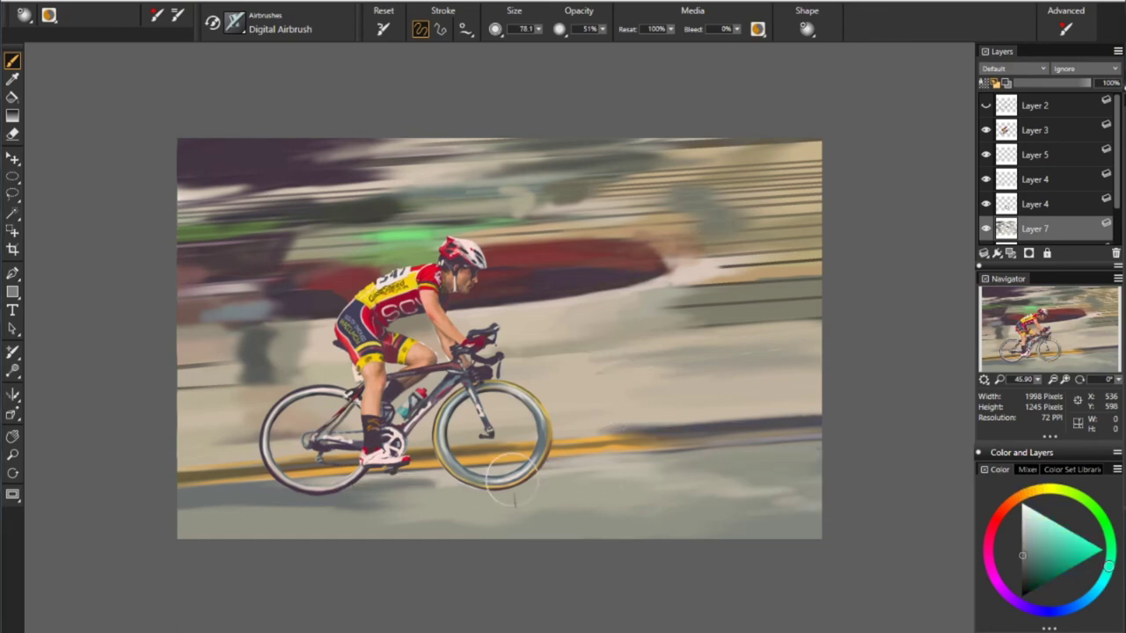
left_click(302, 502, "alt")
key("bracketleft")
key("bracketleft")
key("bracketleft")
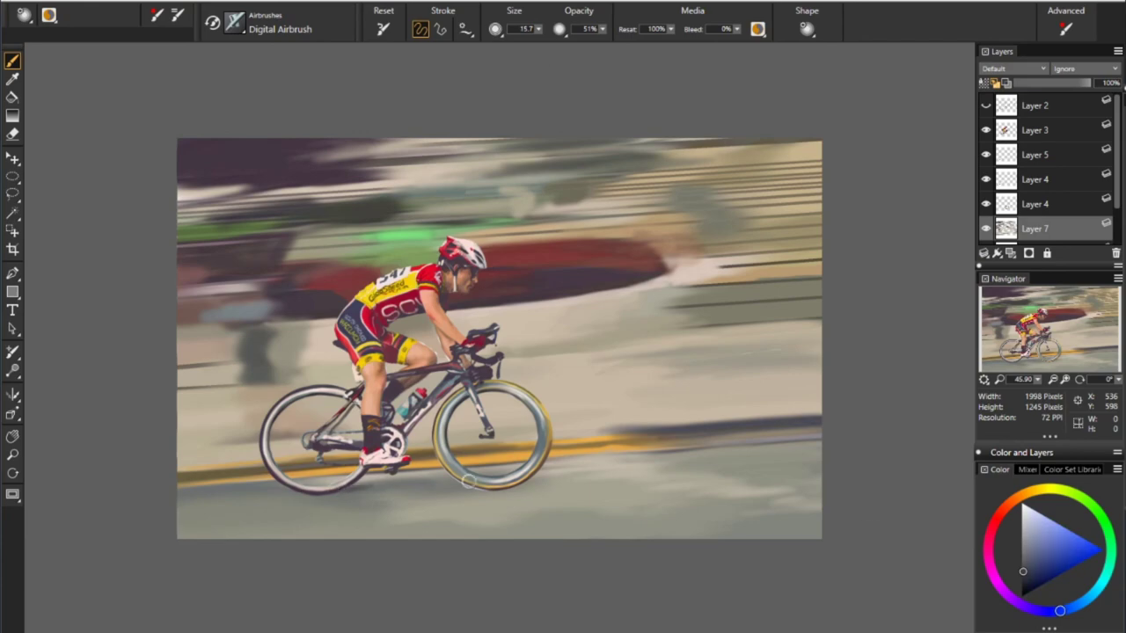
left_click(380, 484, "alt")
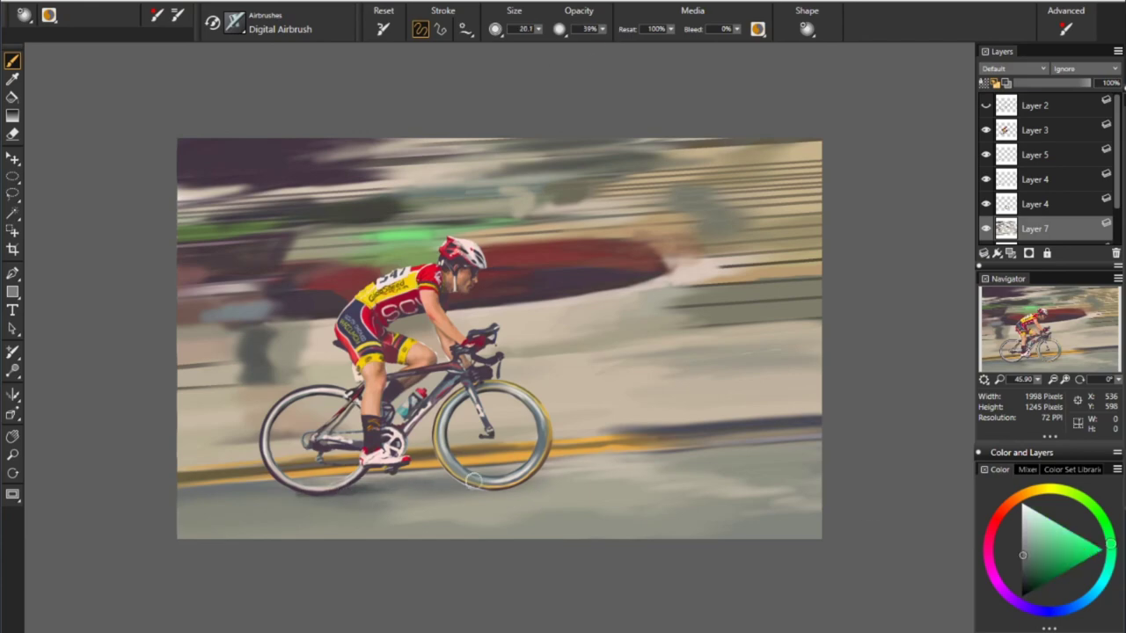
left_click(517, 494, "alt")
left_click(1035, 203)
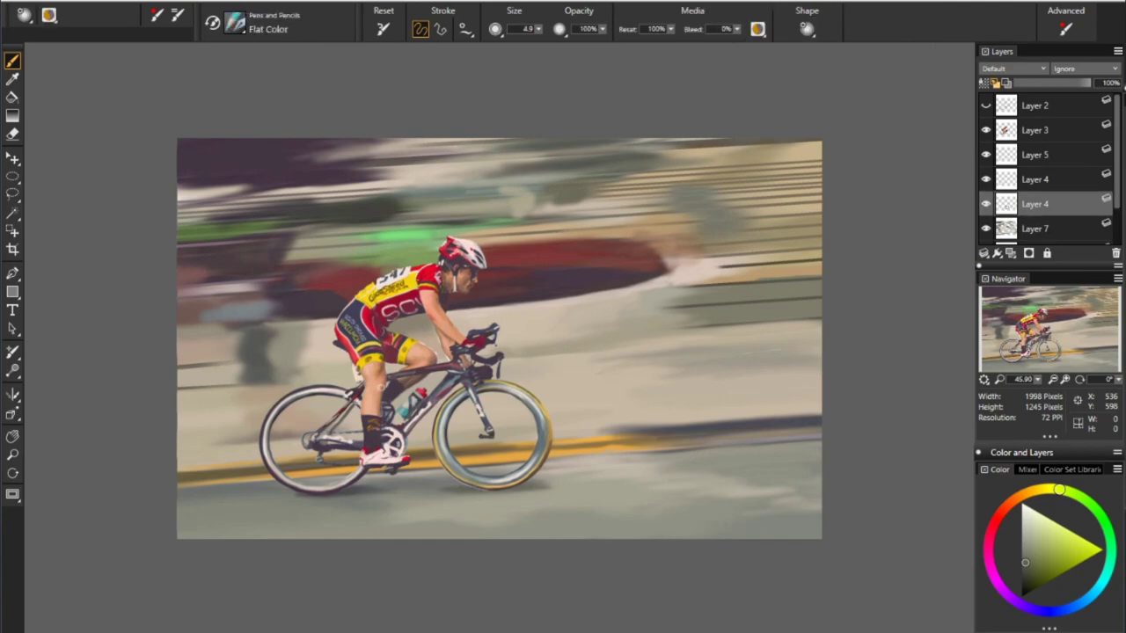
On Layer 7, paint a darker streak in the right background with the Flat Color pen at 29% opacity
left_click(488, 491, "alt")
scroll(1037, 176, "down", 2)
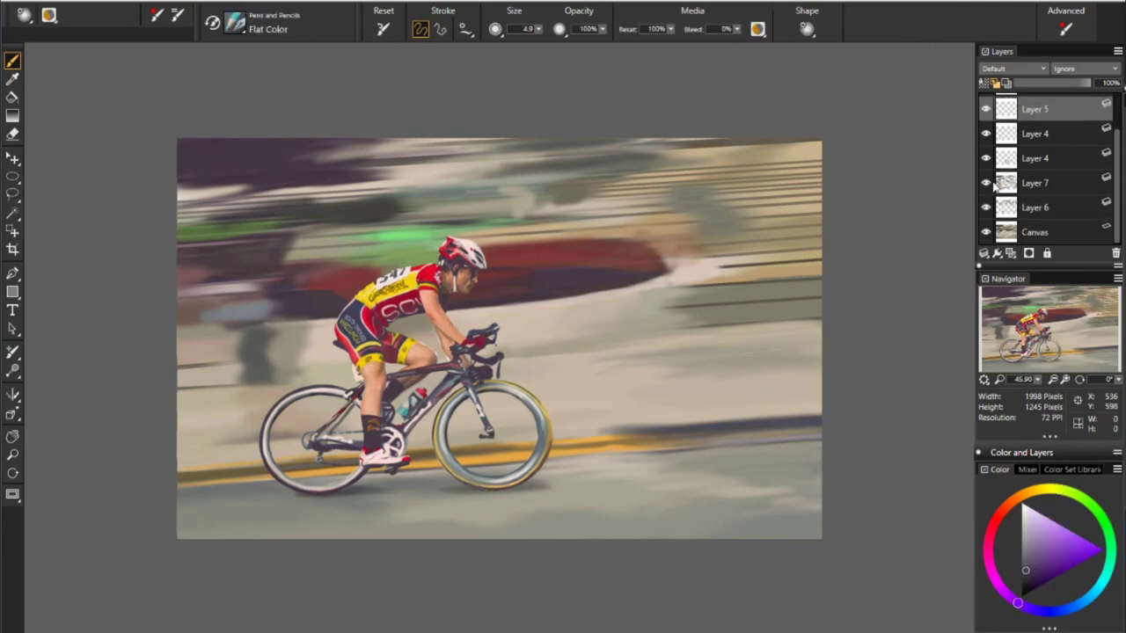
left_click(1011, 182)
left_click(781, 358, "alt")
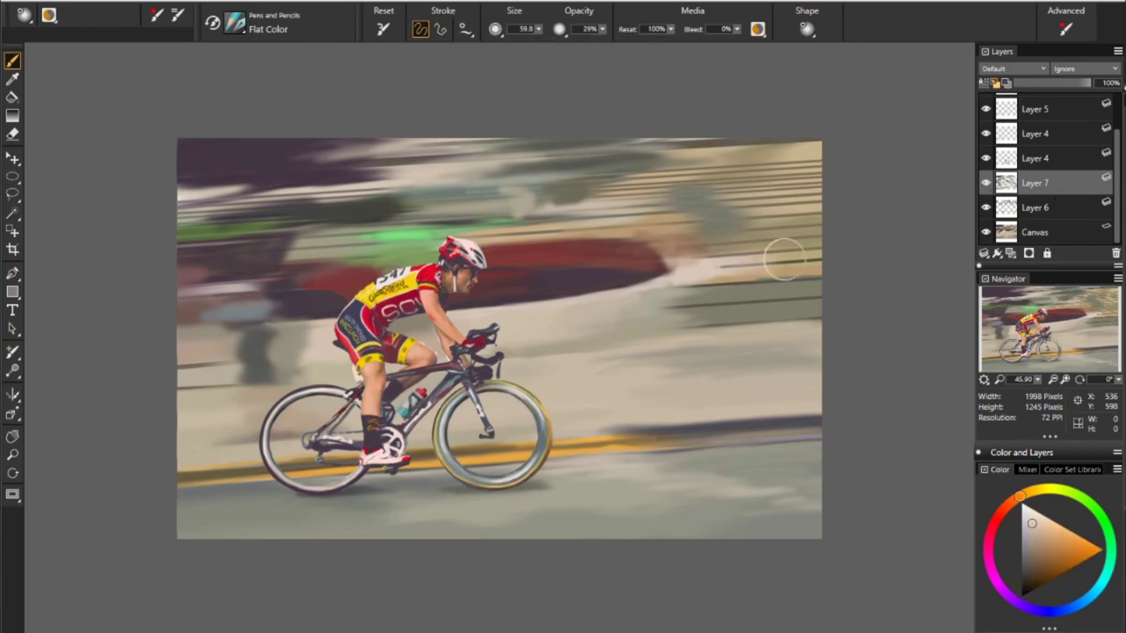
left_click(588, 203, "alt")
left_click_drag(541, 194, 572, 204)
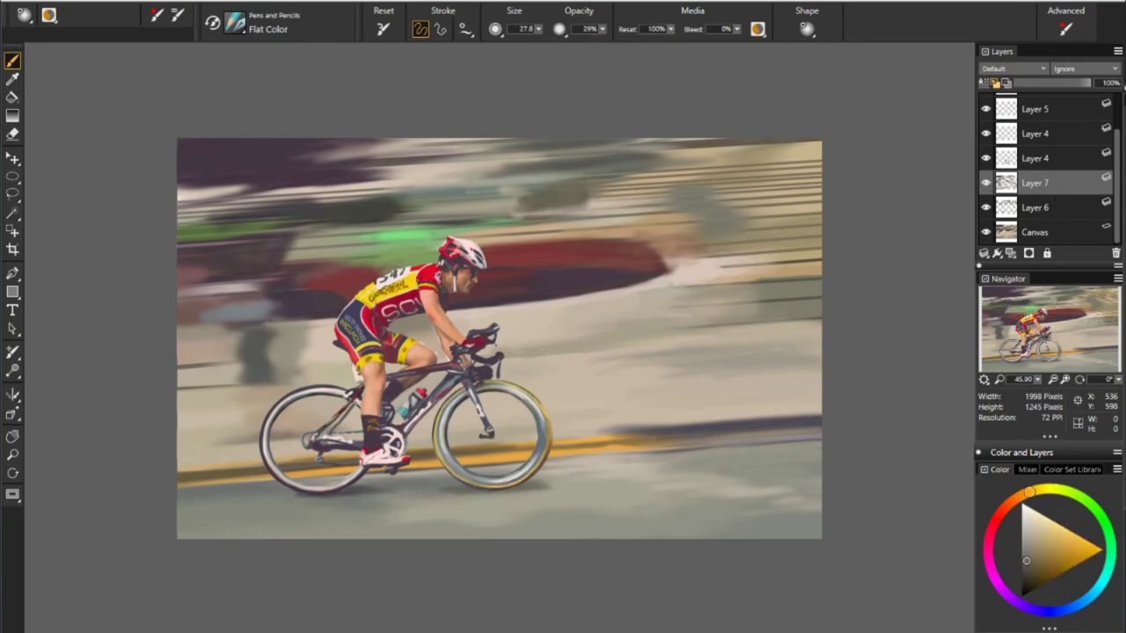
Sample light orange and dark purple tones, then smear the right background streaks and dark road stripe
left_click(331, 176, "alt")
left_click(780, 240, "alt")
left_click(703, 261, "alt")
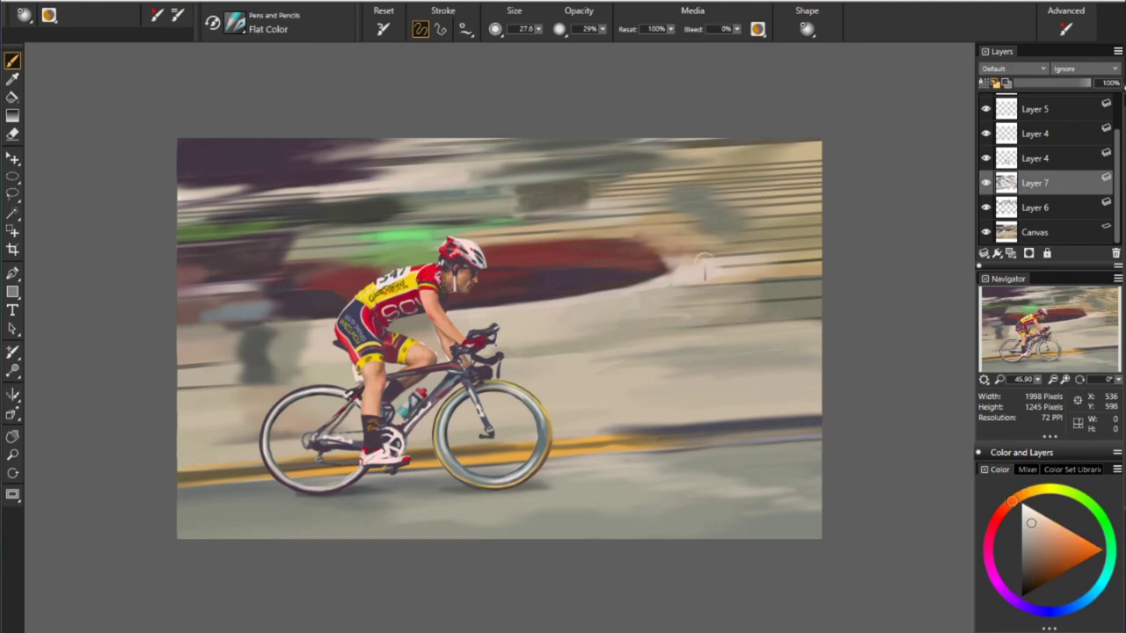
left_click(235, 307, "alt")
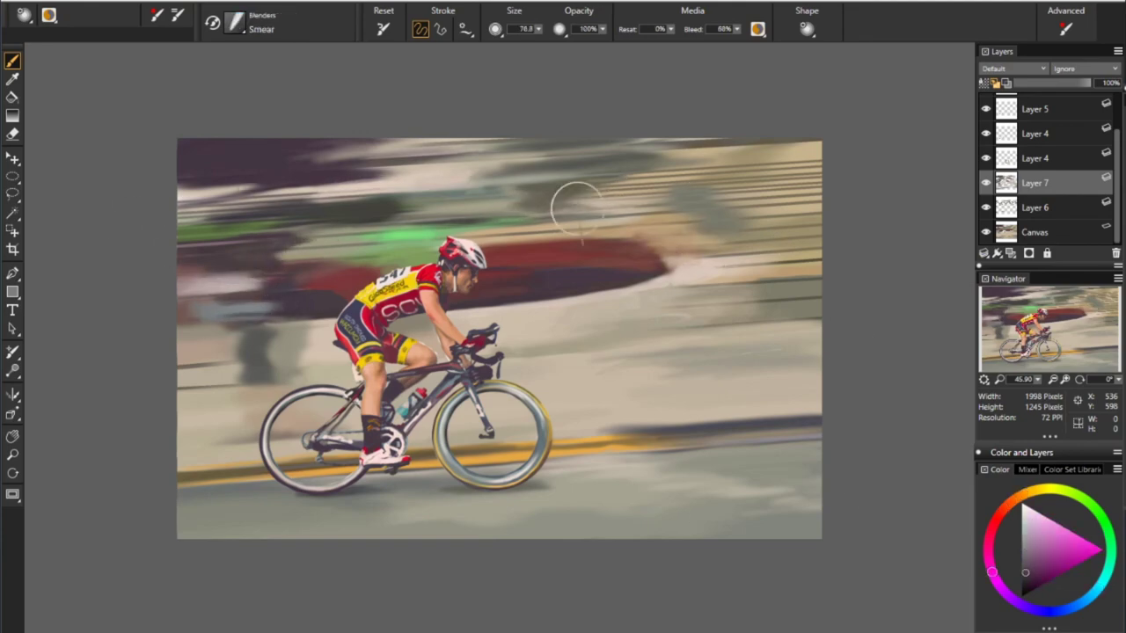
left_click_drag(572, 196, 667, 233)
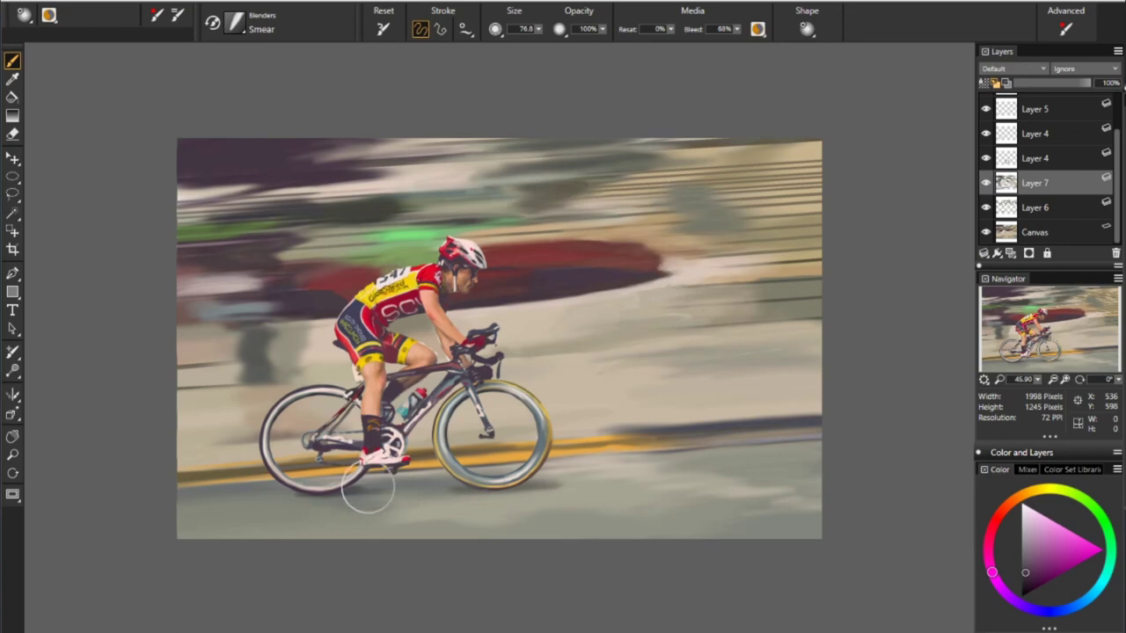
left_click_drag(657, 466, 600, 431)
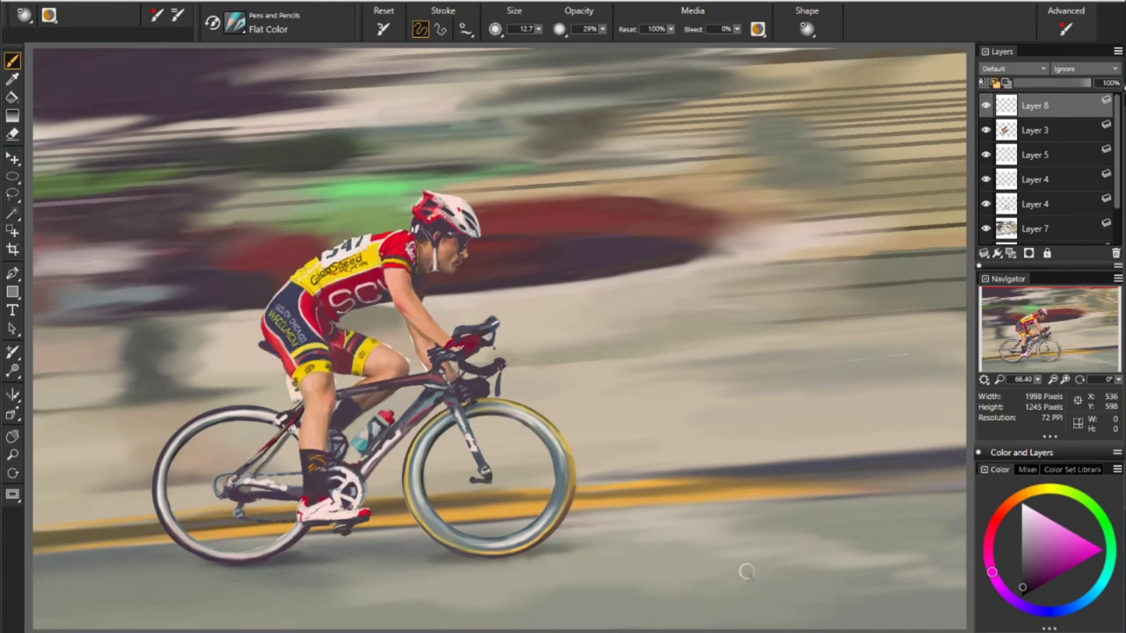
Set the Scratchboard Tool to 100% opacity and shrink it to size 22.6
left_click_drag(604, 31, 677, 43)
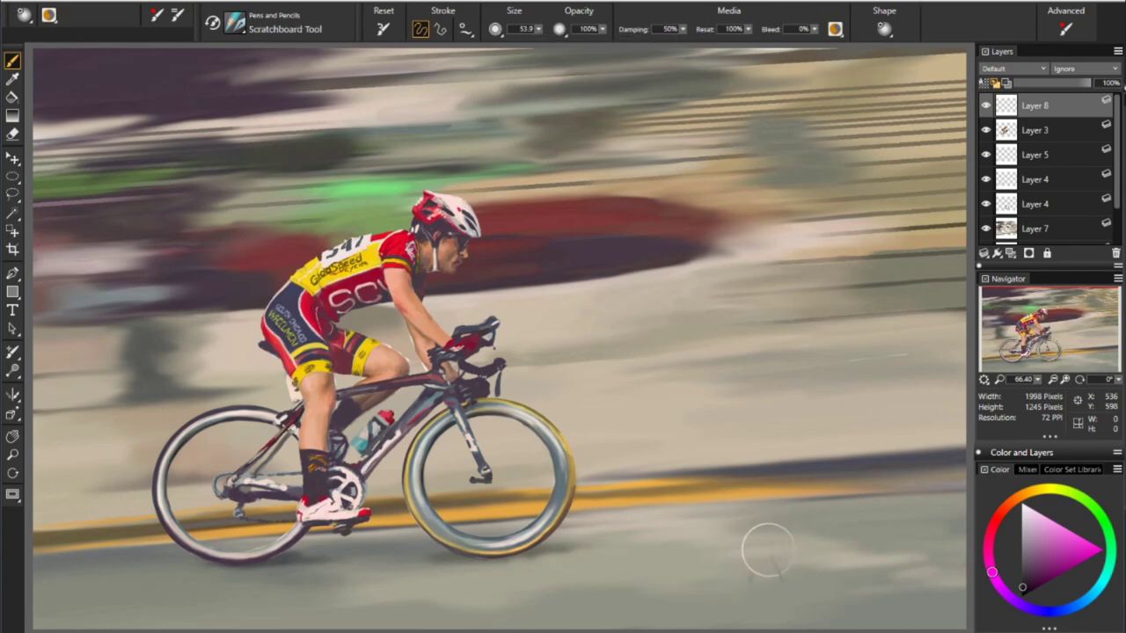
key("bracketleft")
key("bracketleft")
key("bracketleft")
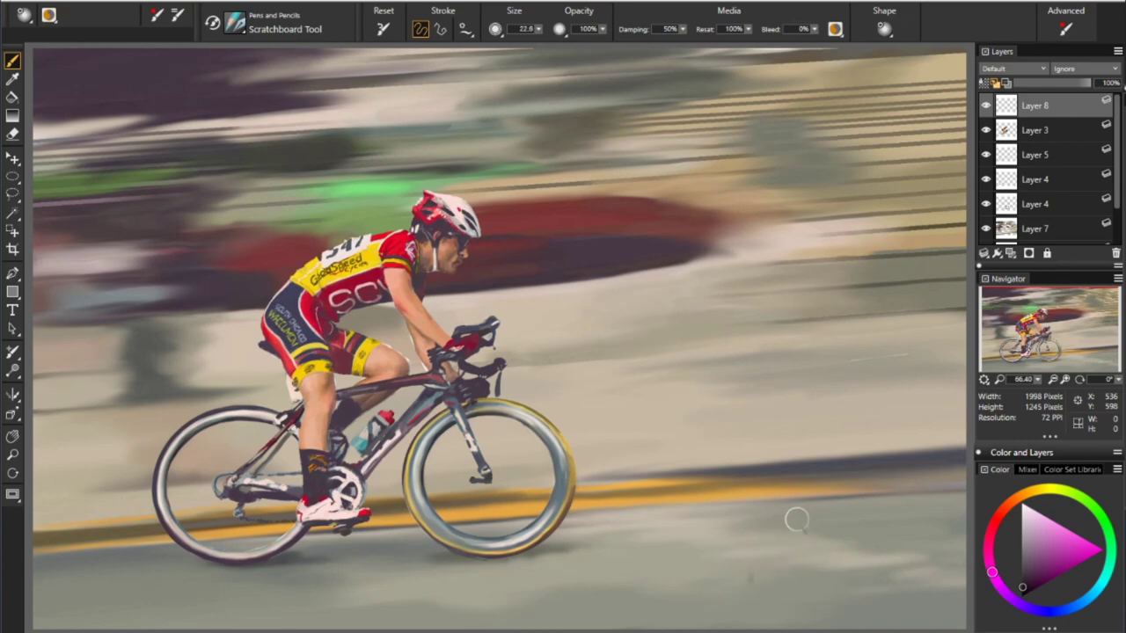